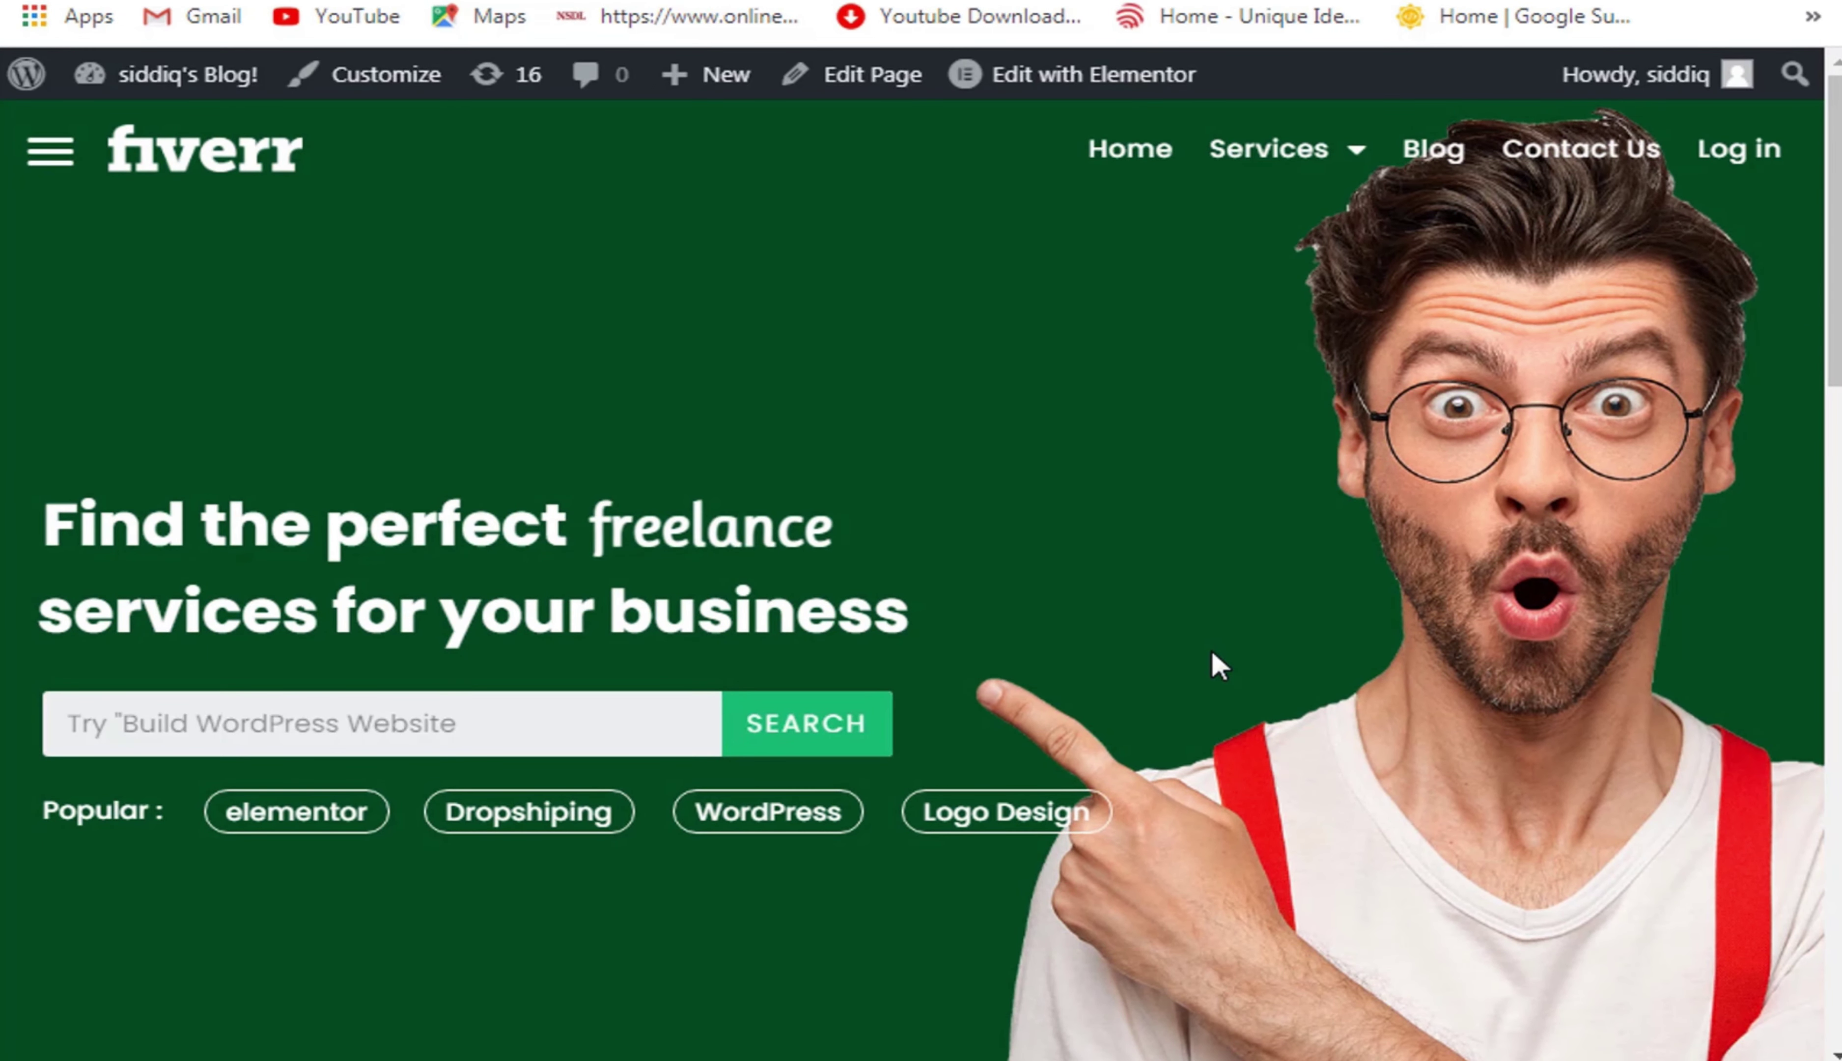
Switch from the finished reference page to the page in the Elementor editor and add a three-column section below the hero banner.
scroll(1211, 659, "down", 10)
scroll(921, 577, "down", 2)
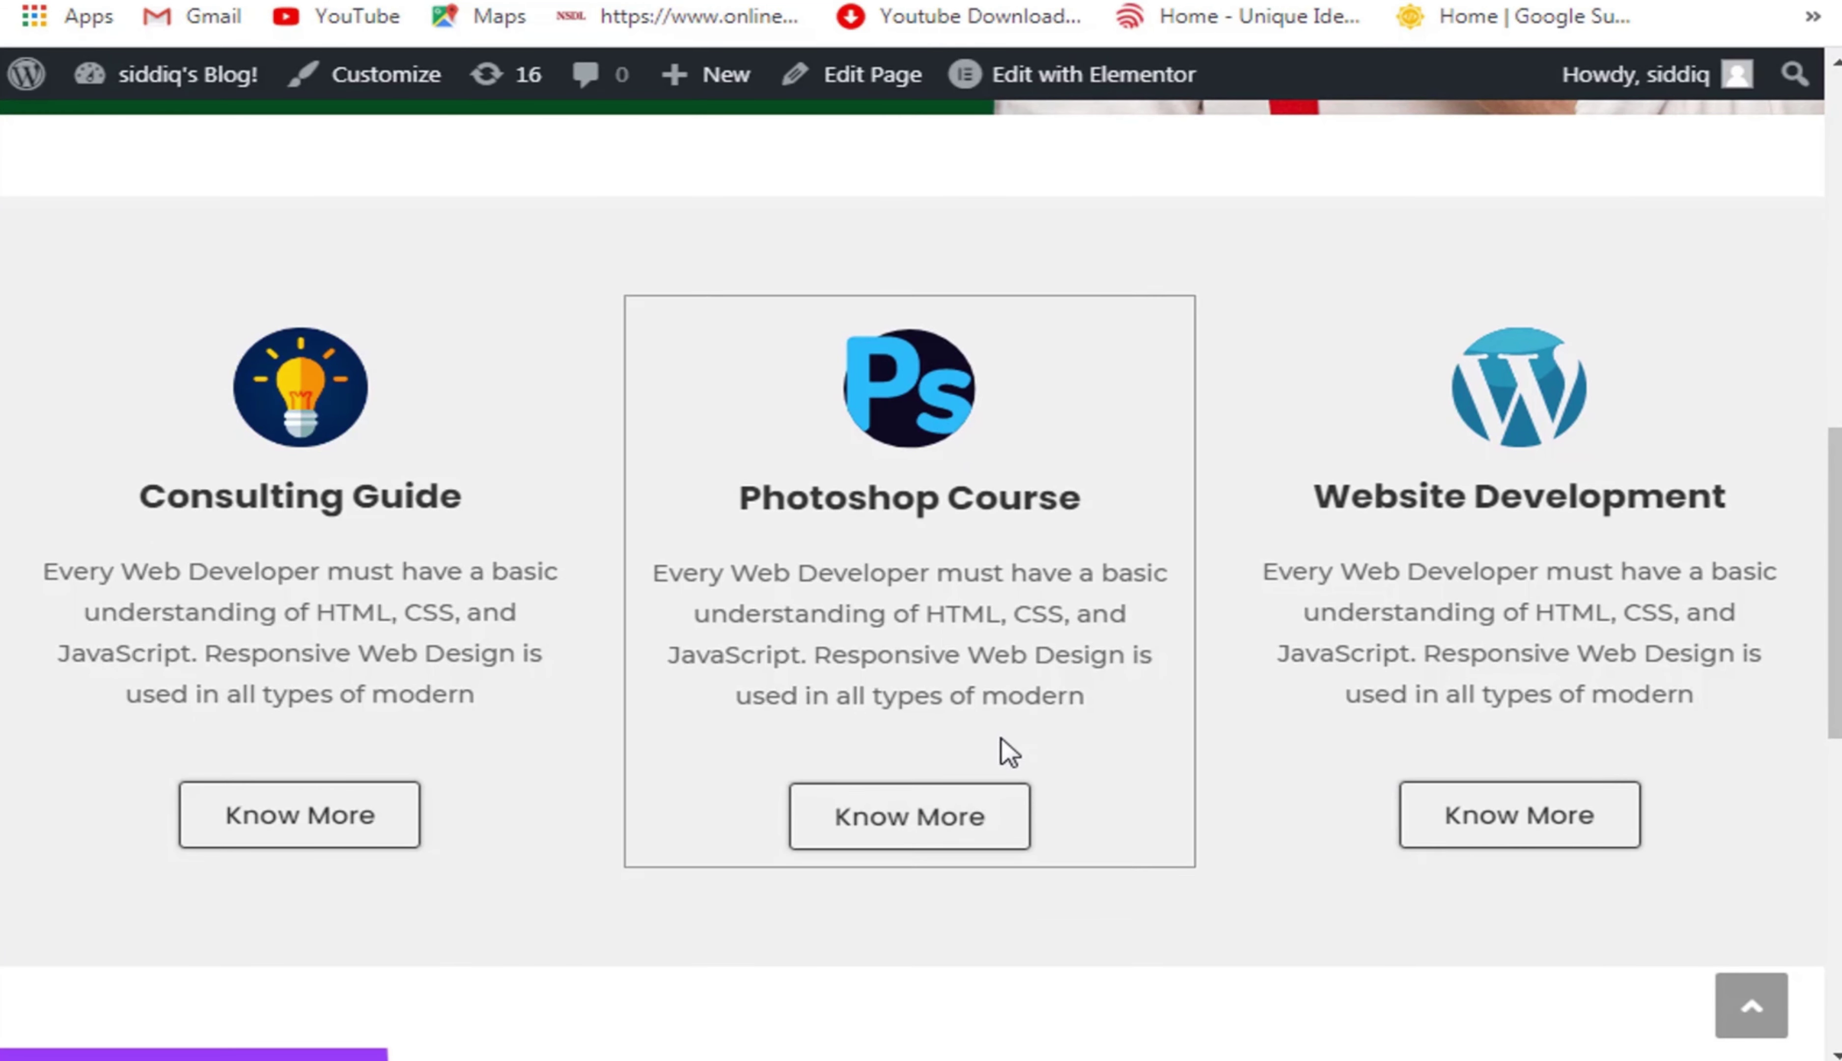
left_click(1032, 72)
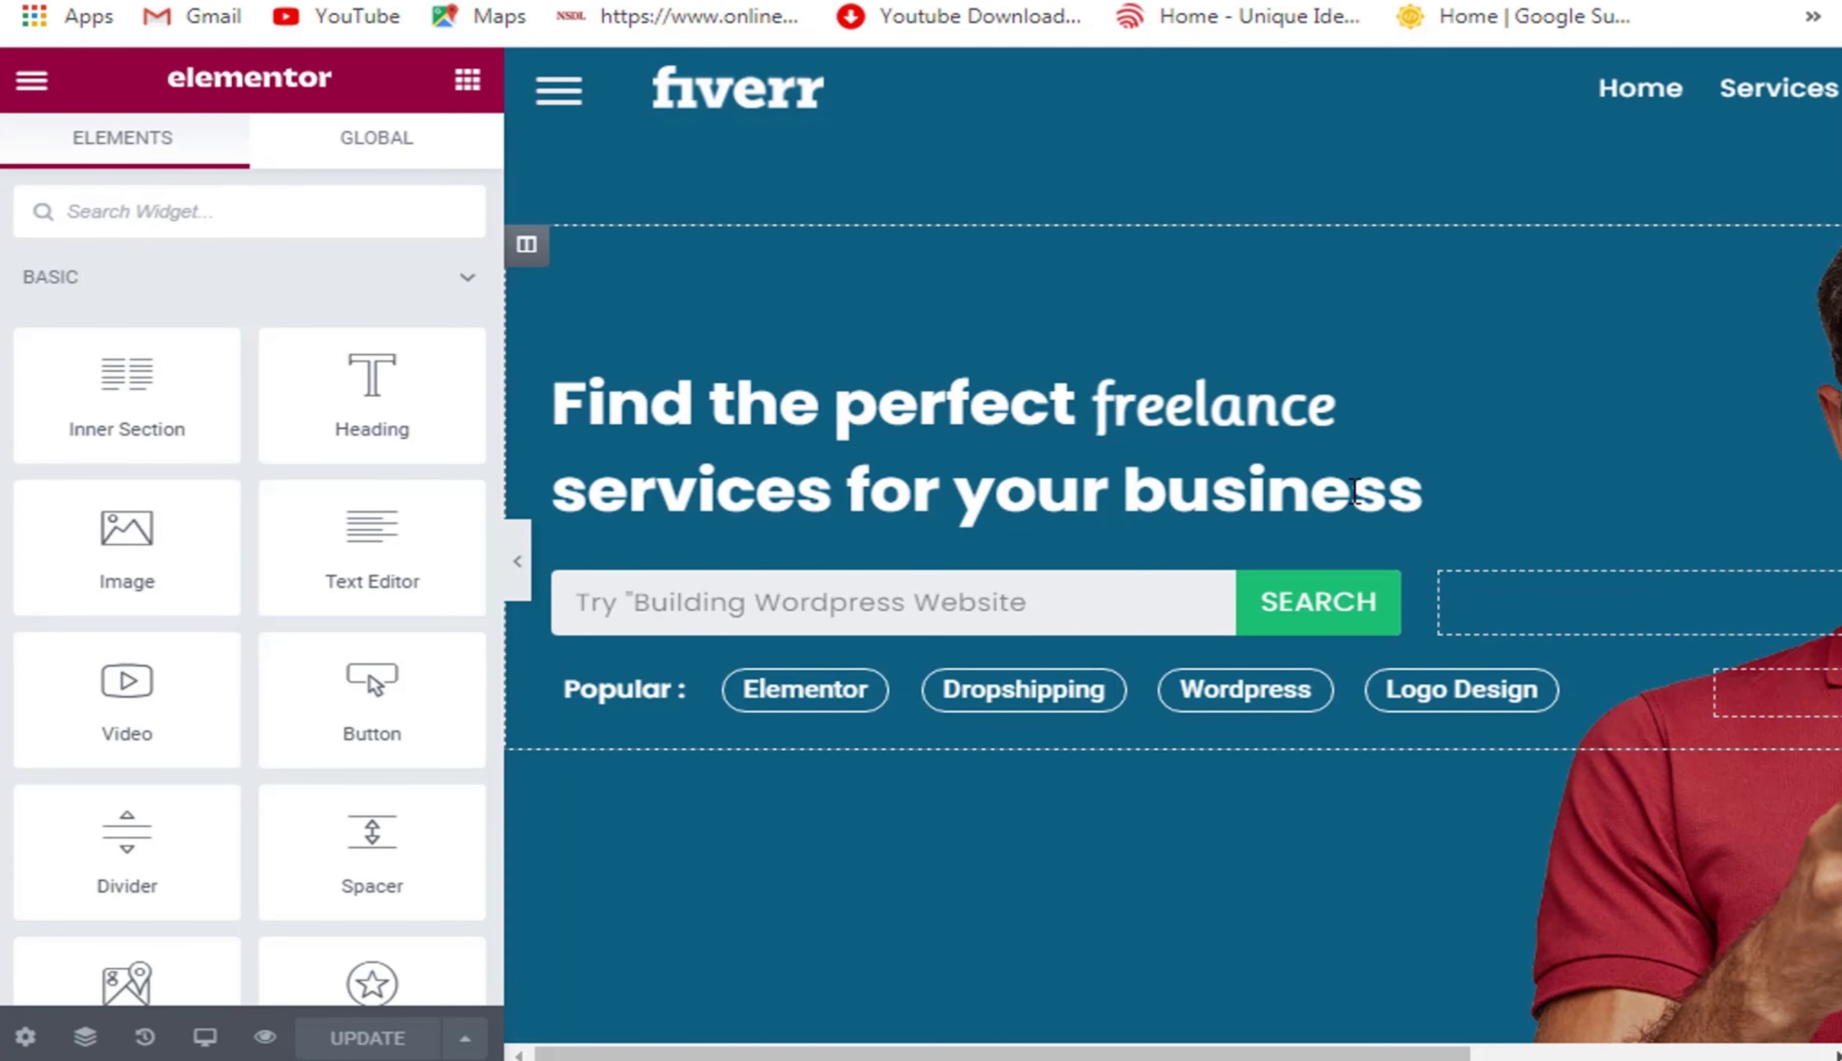
scroll(1354, 492, "right", 5)
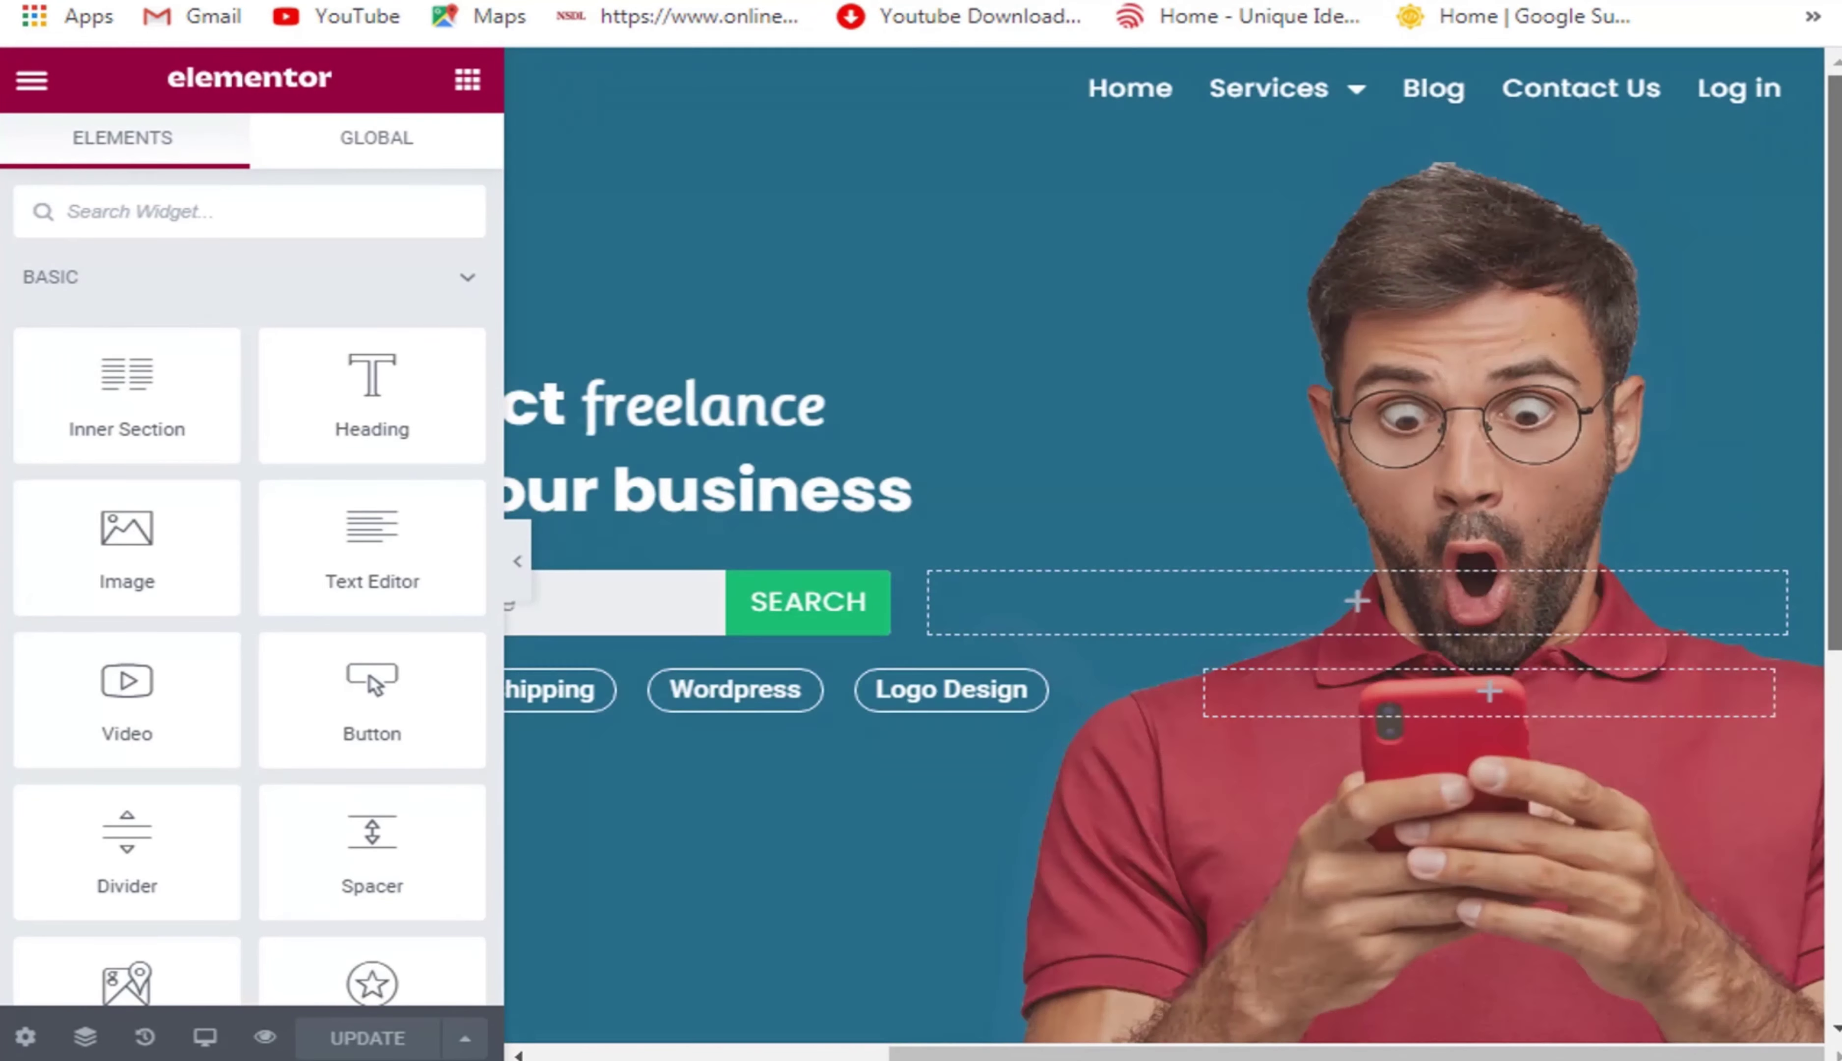
scroll(1163, 545, "down", 8)
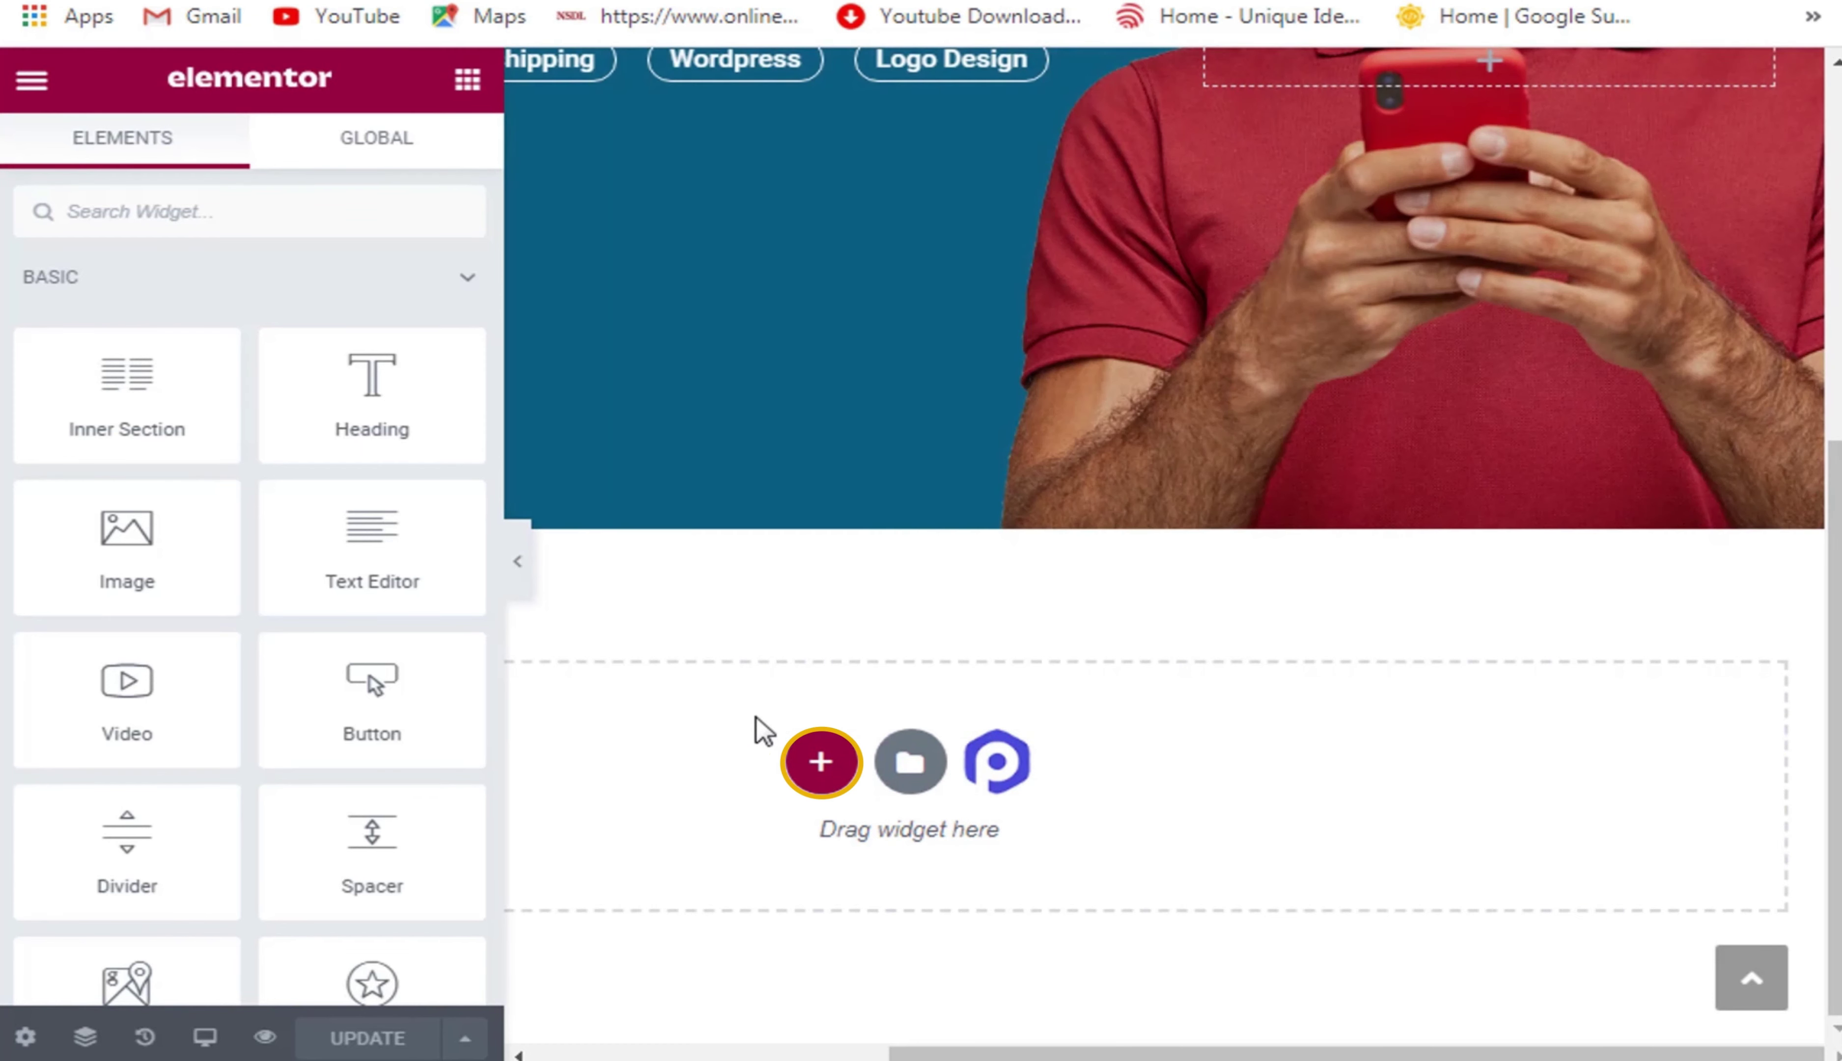
left_click(811, 770)
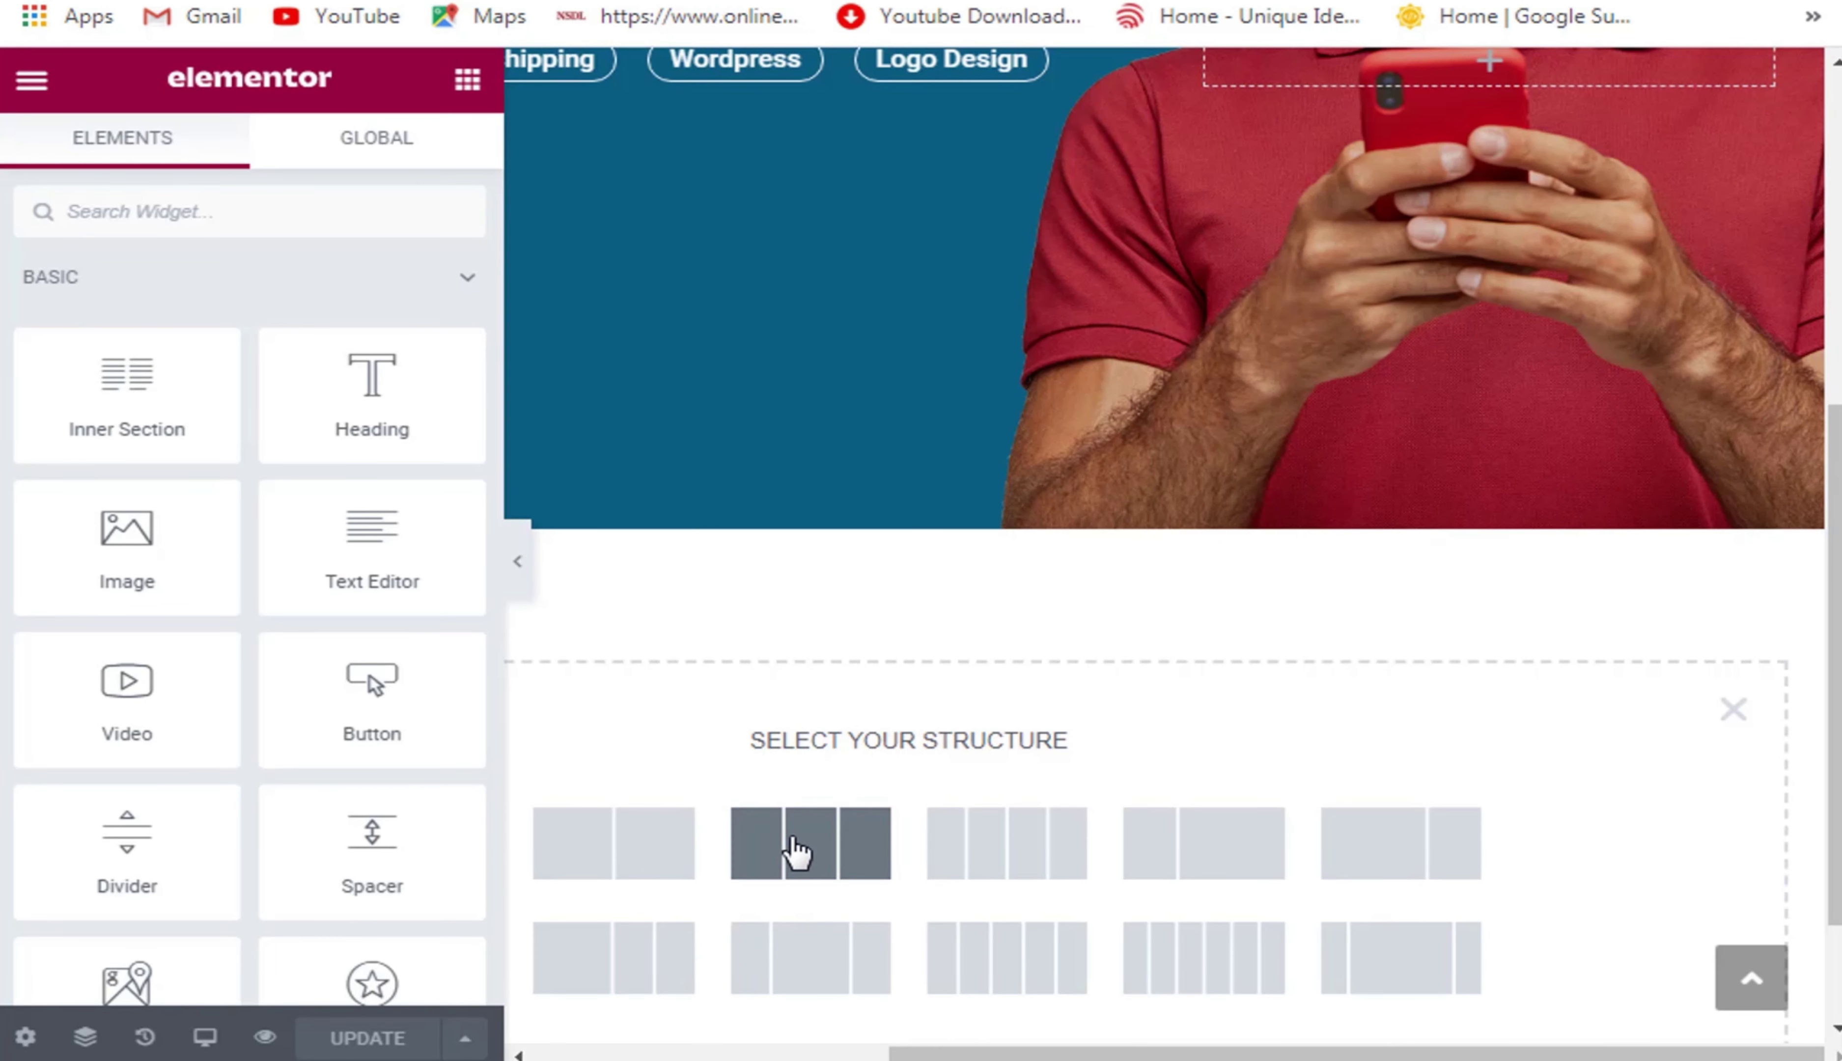
left_click(790, 854)
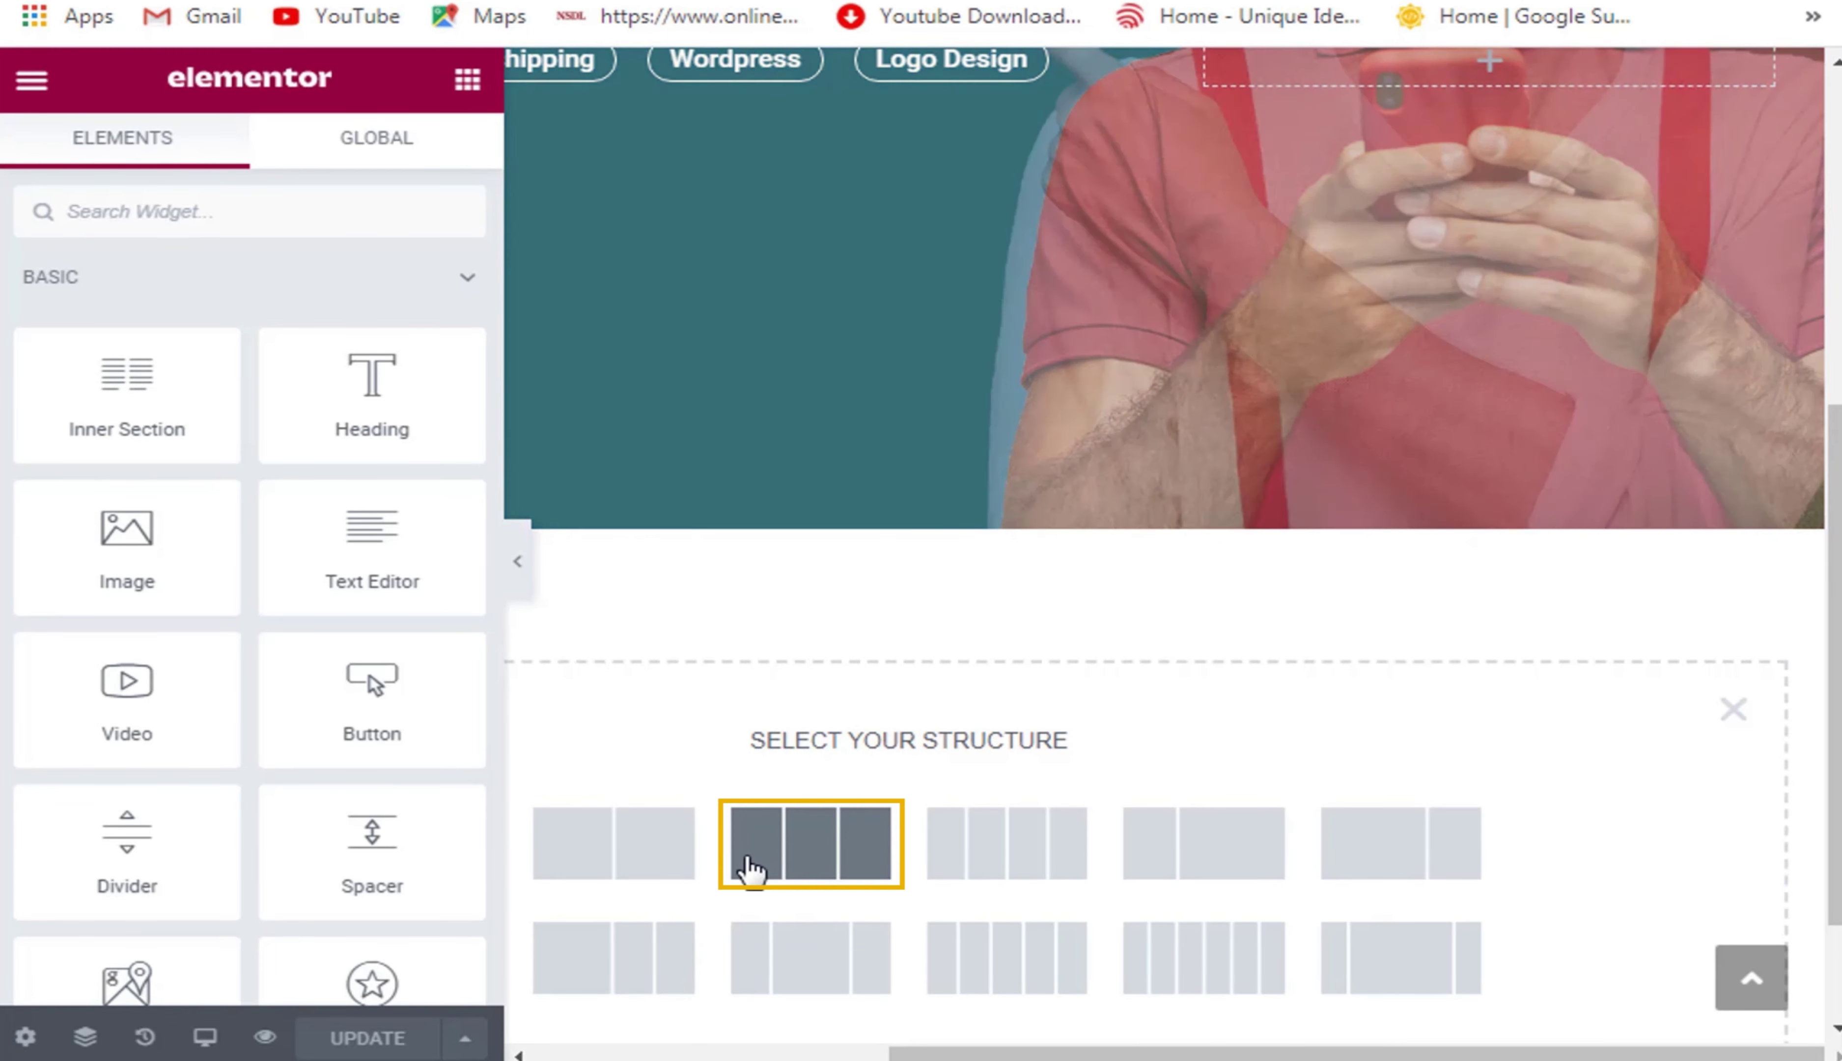
left_click(768, 854)
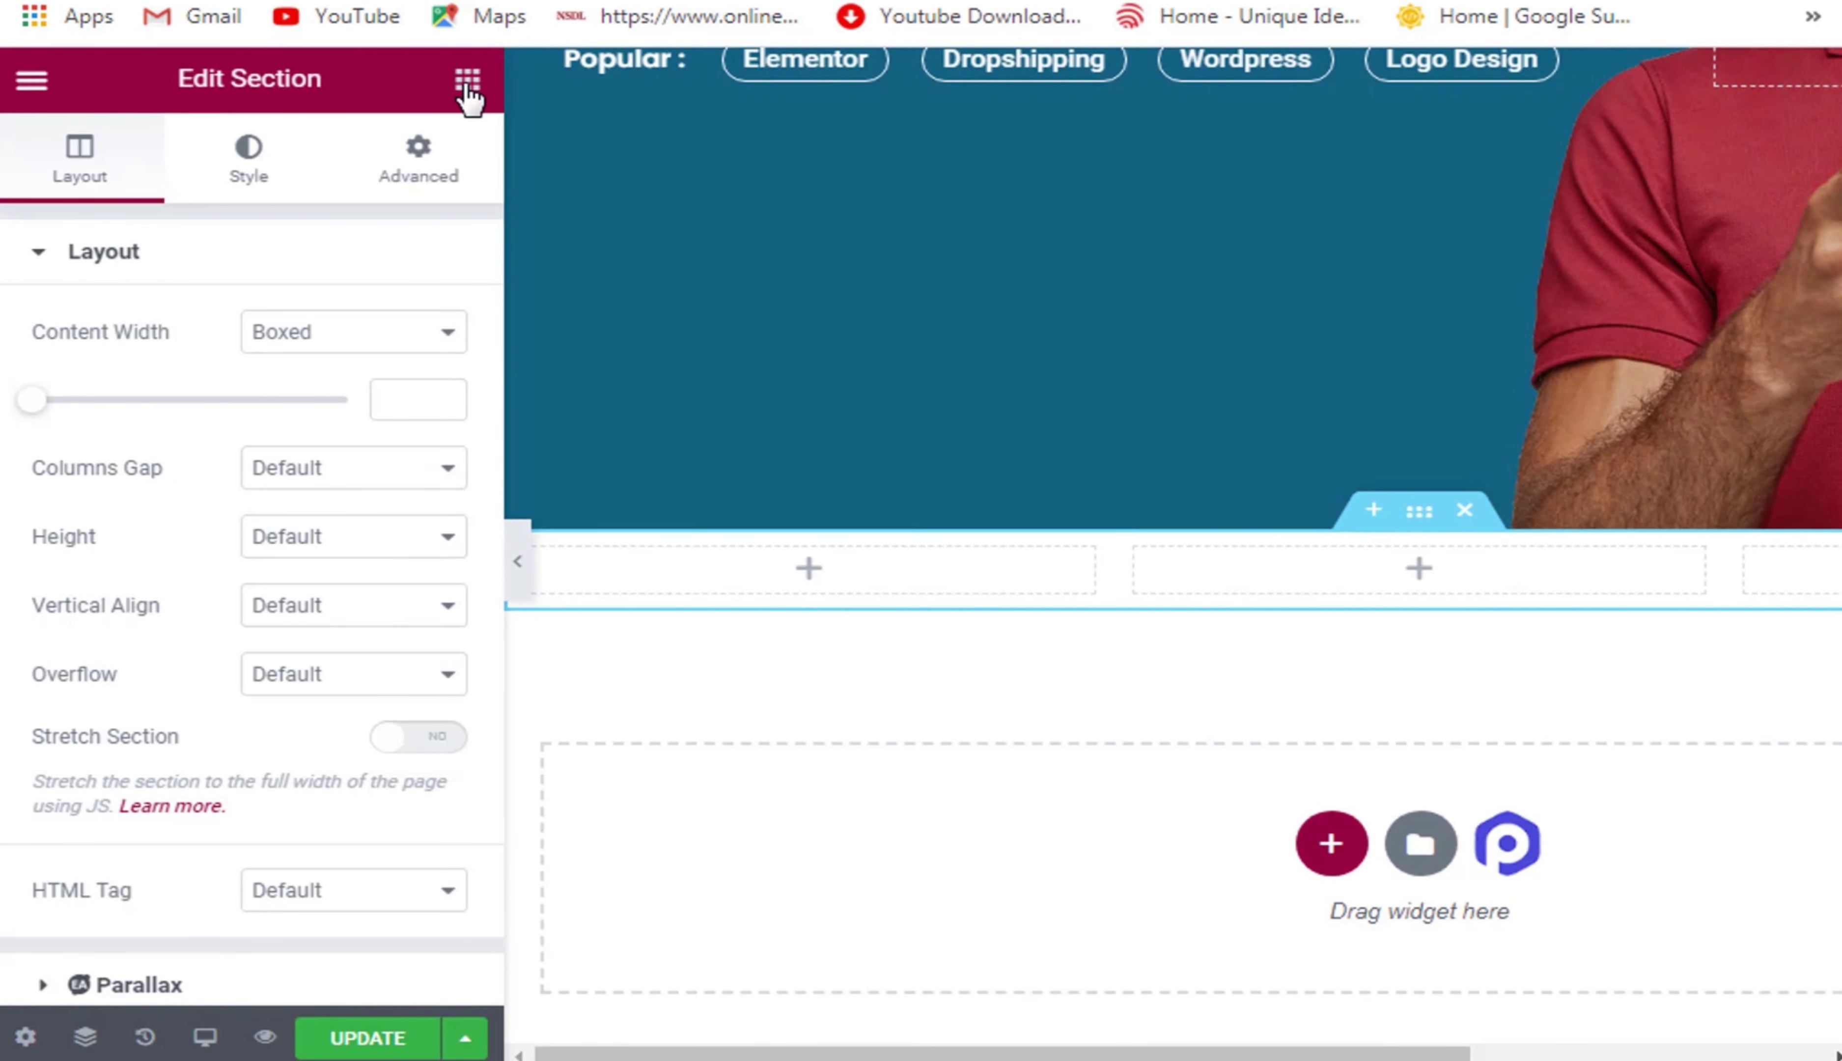
Find the Image Box widget by searching for "image" and place it in the first column of the new section.
left_click(468, 81)
left_click(399, 215)
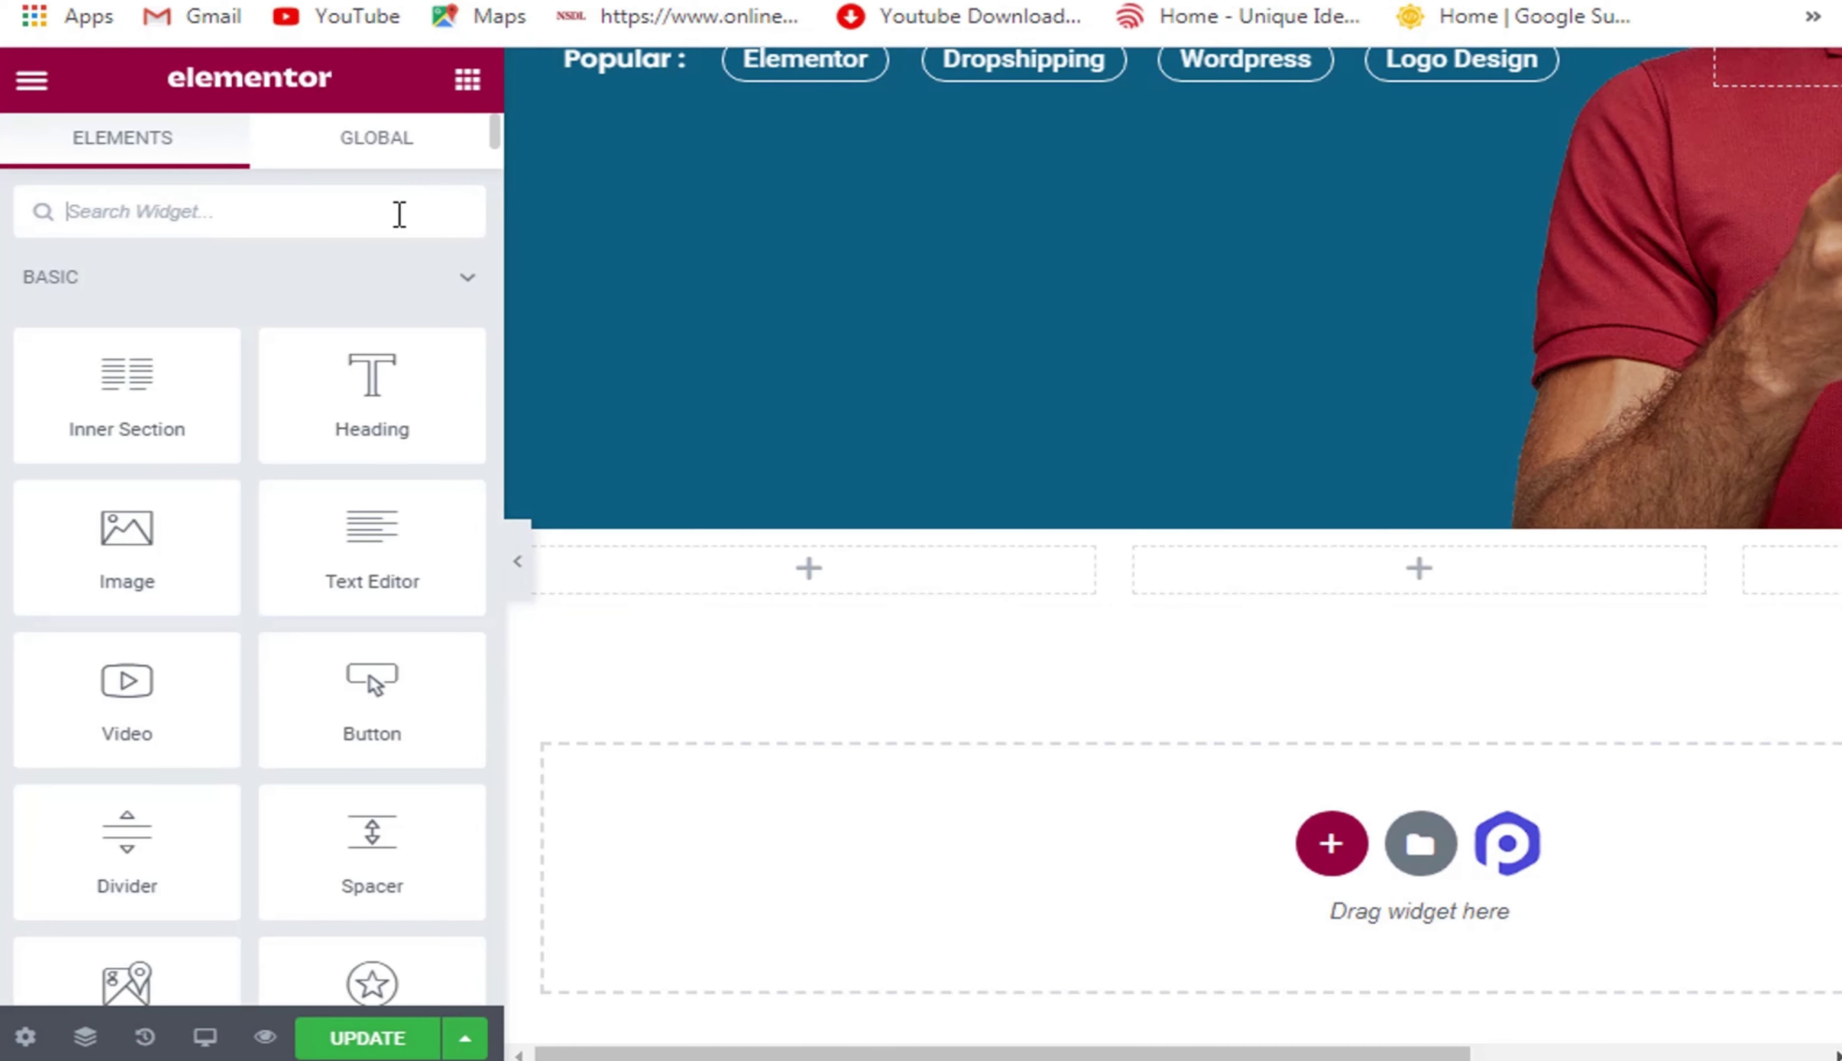
type("image")
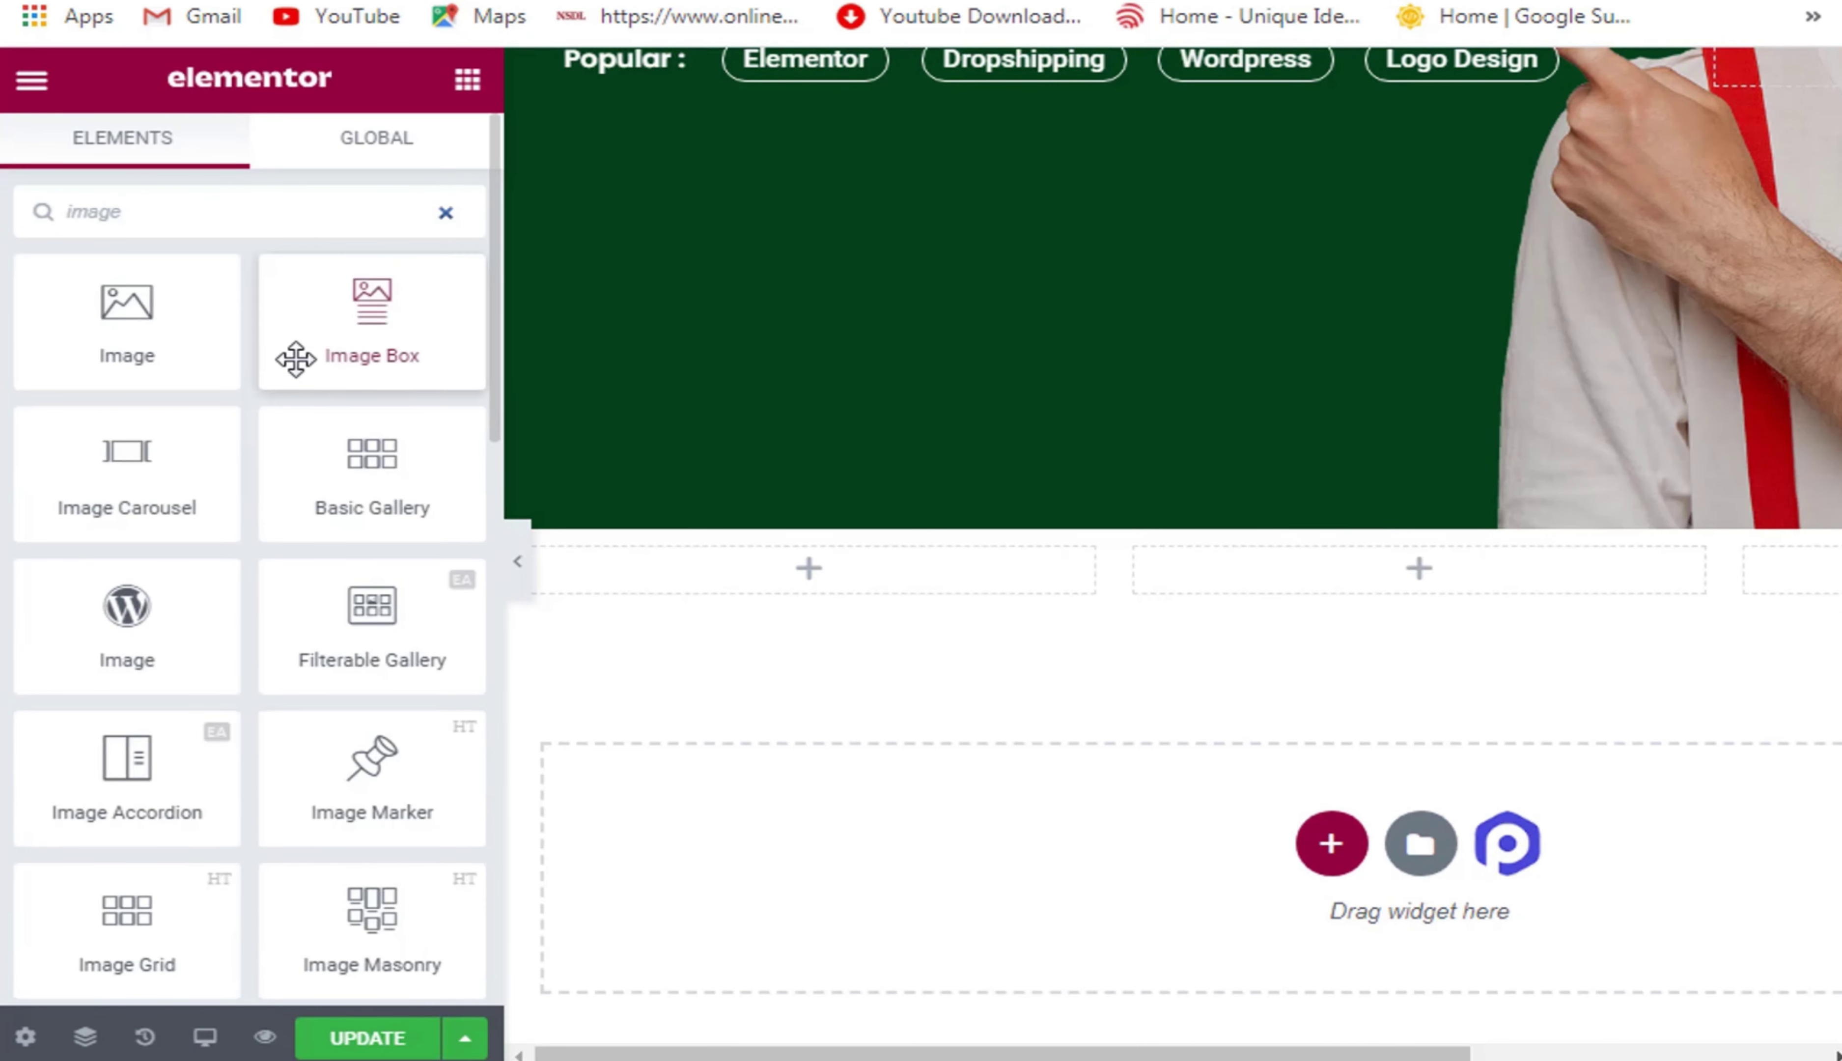
left_click_drag(292, 357, 726, 574)
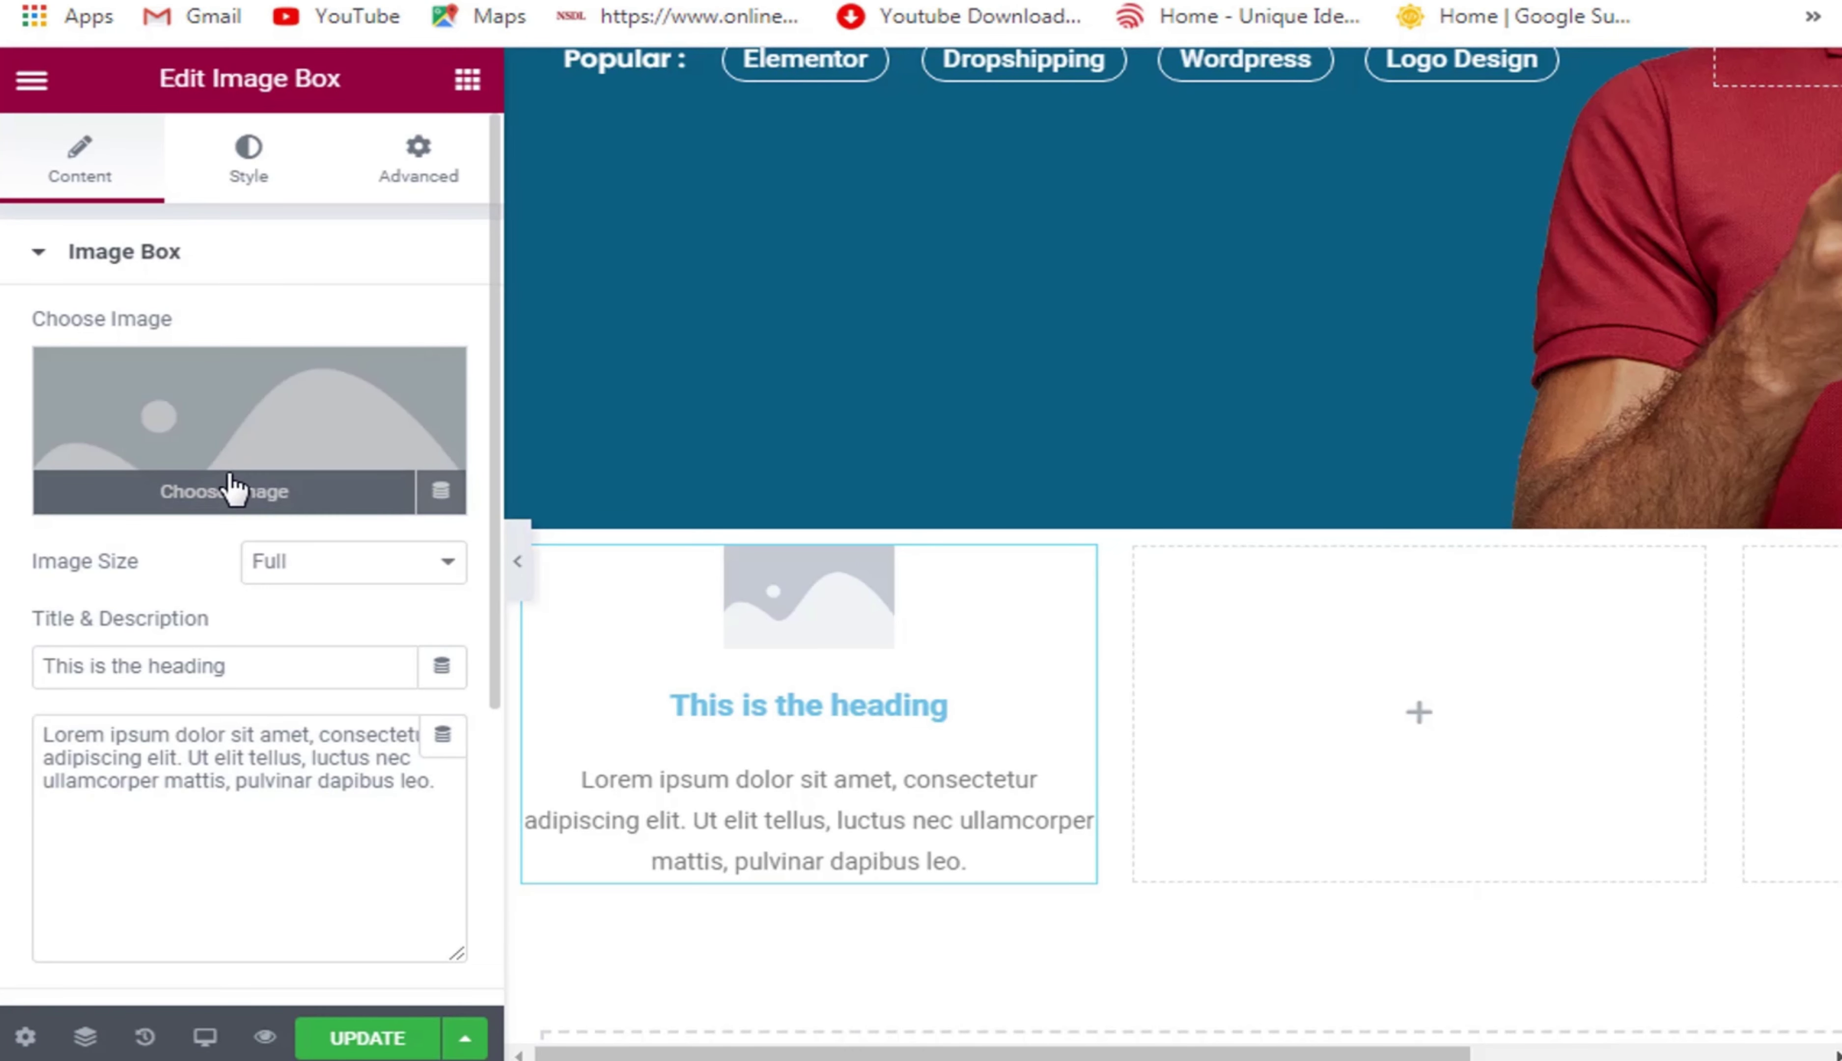
Insert light-bulb.png from the media library as the image box's picture.
left_click(231, 489)
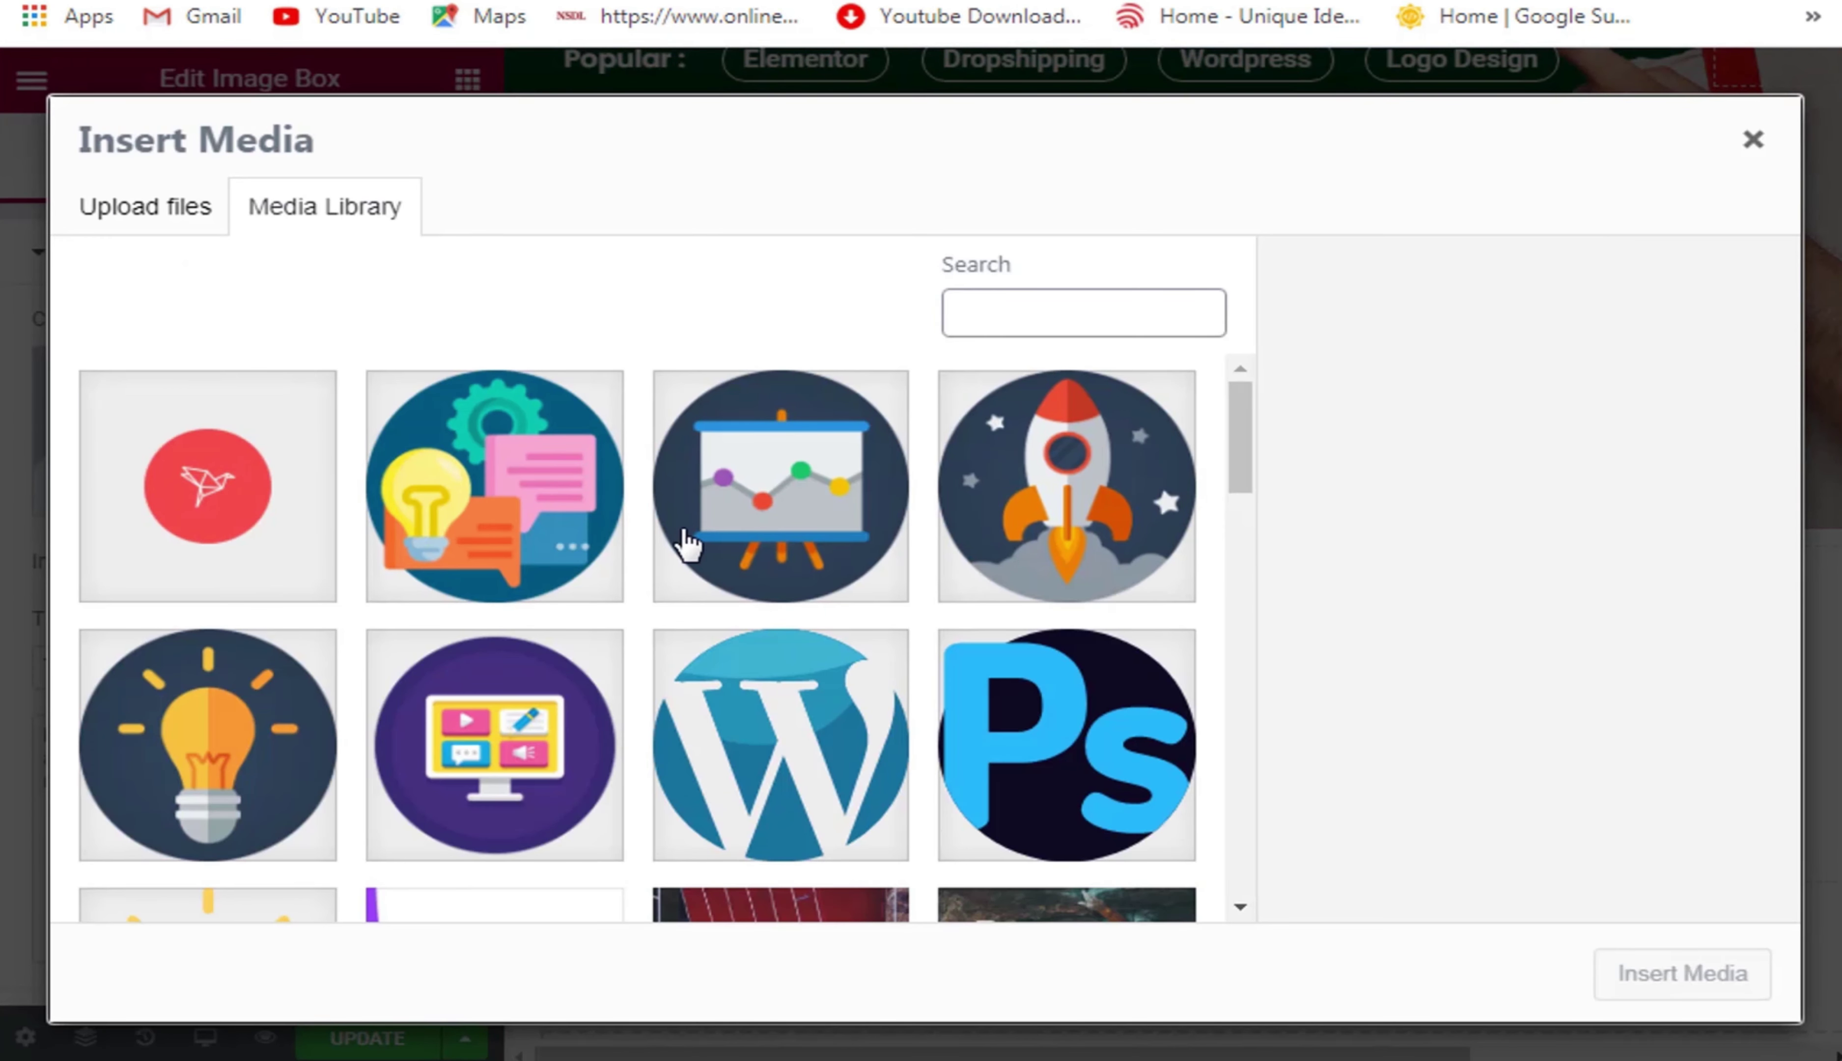
left_click(186, 750)
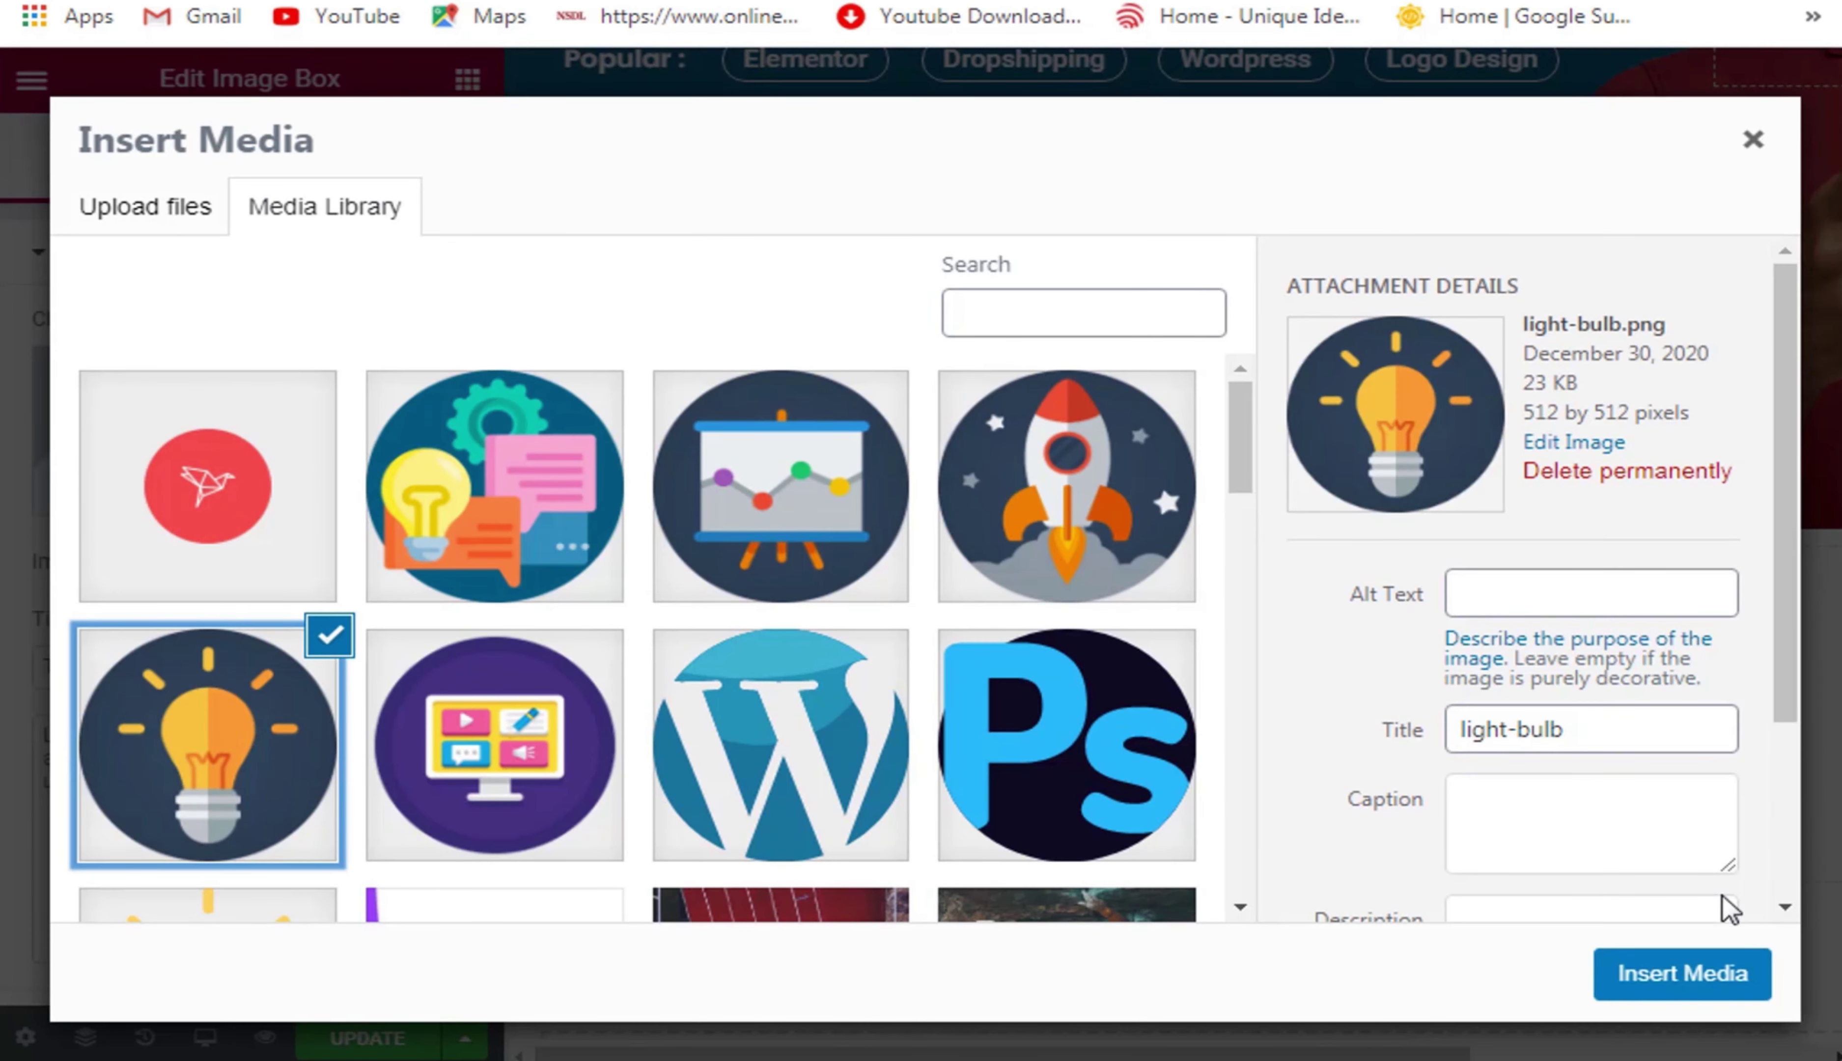
left_click(1660, 998)
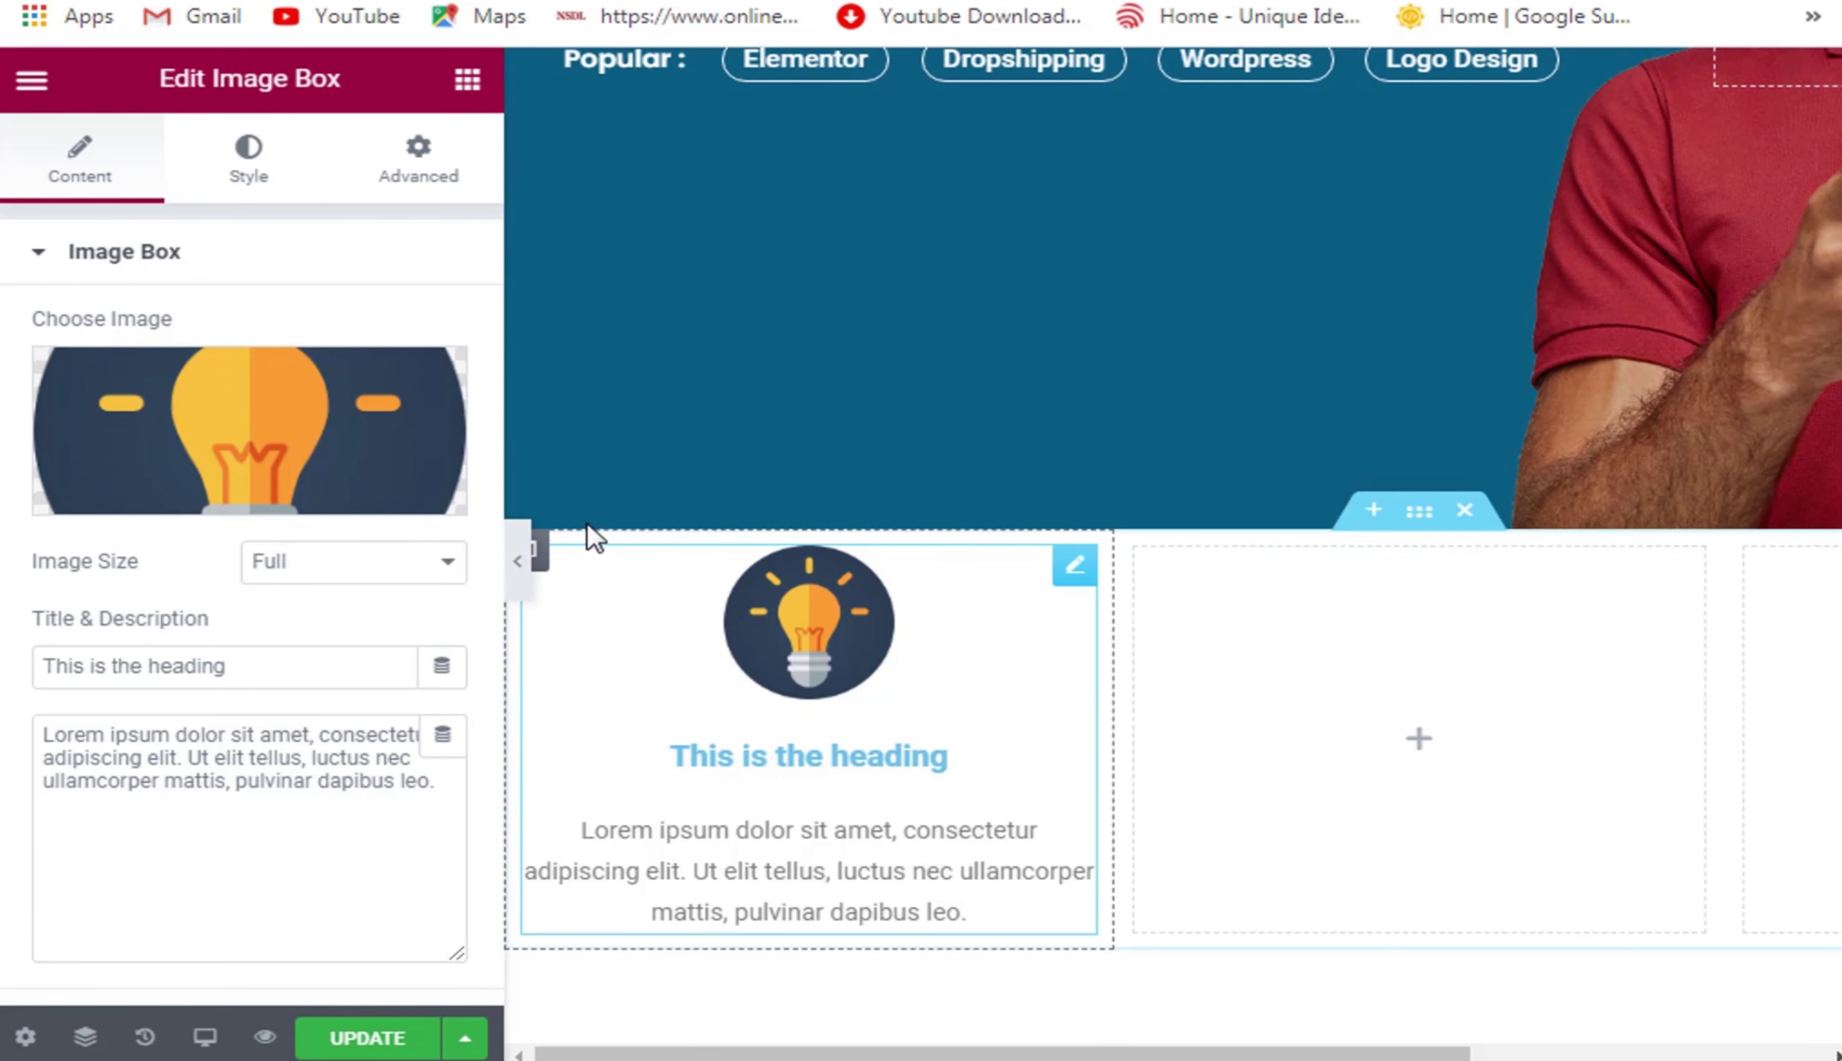
Search the widgets for "icon" and add an Icon Box to the second column of the section.
left_click(467, 80)
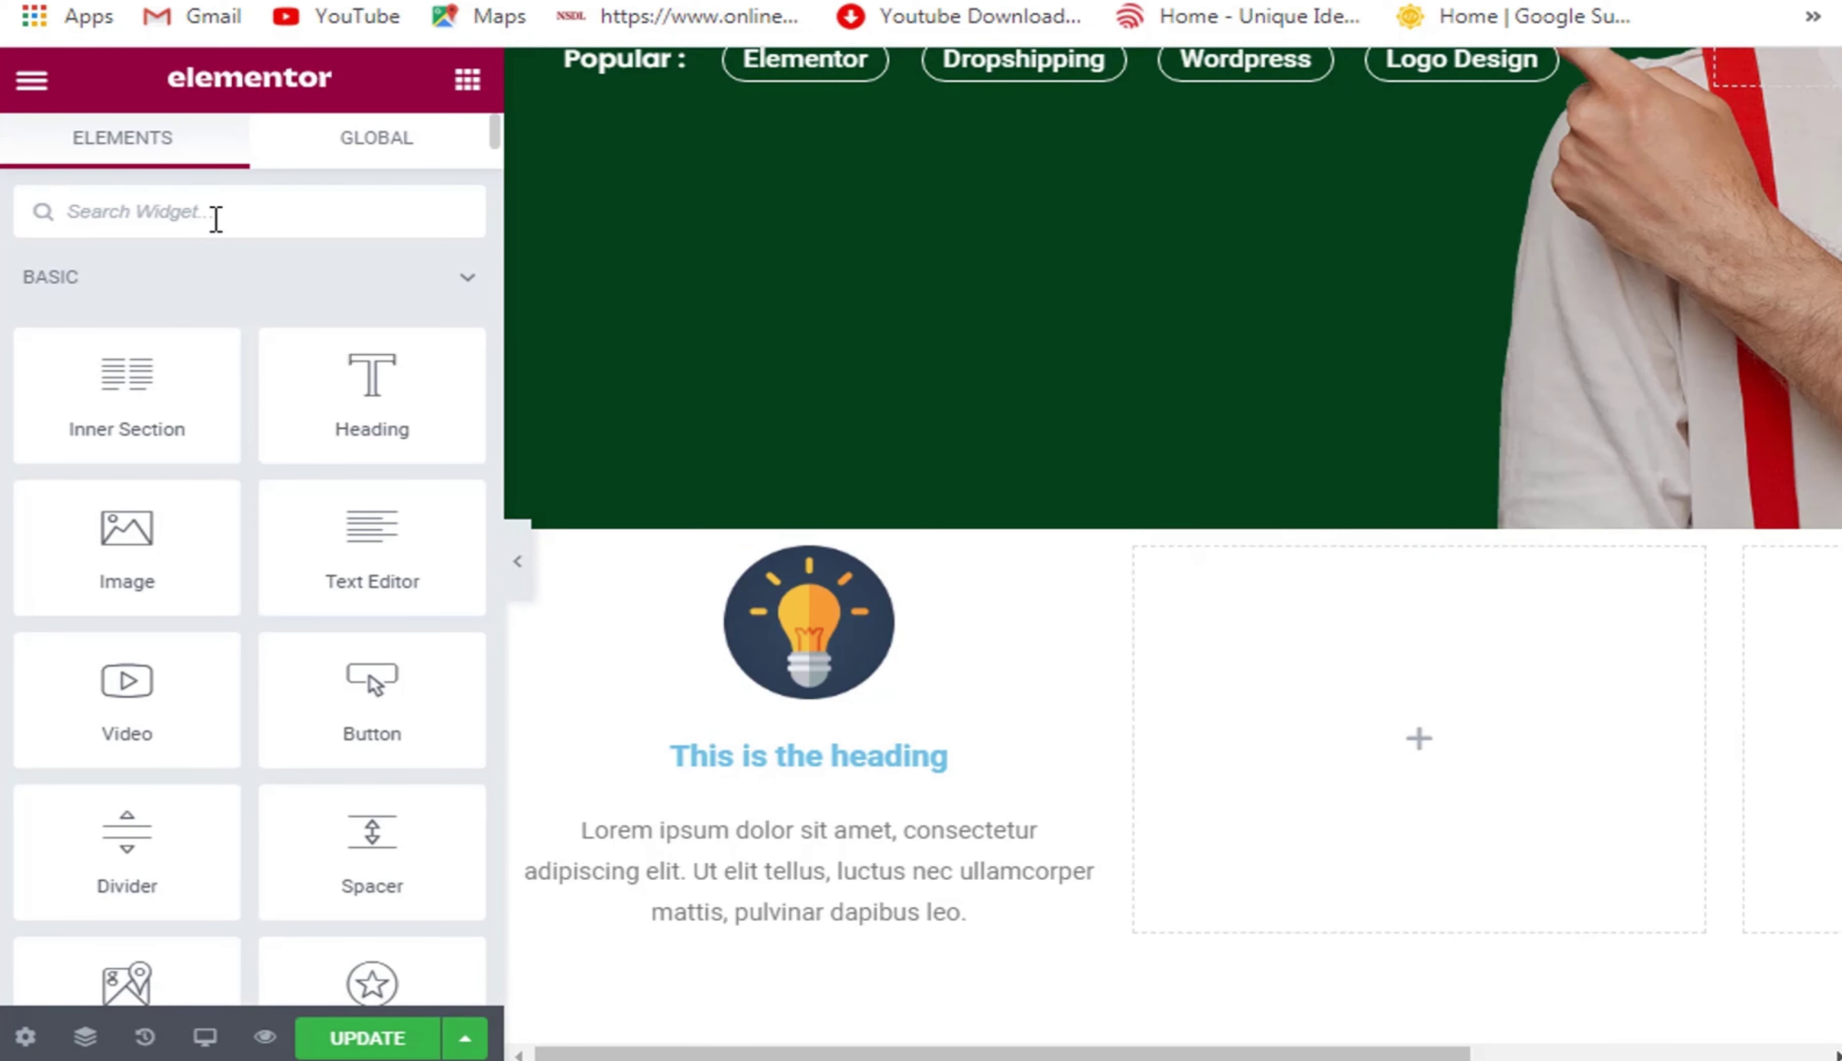
type("icon")
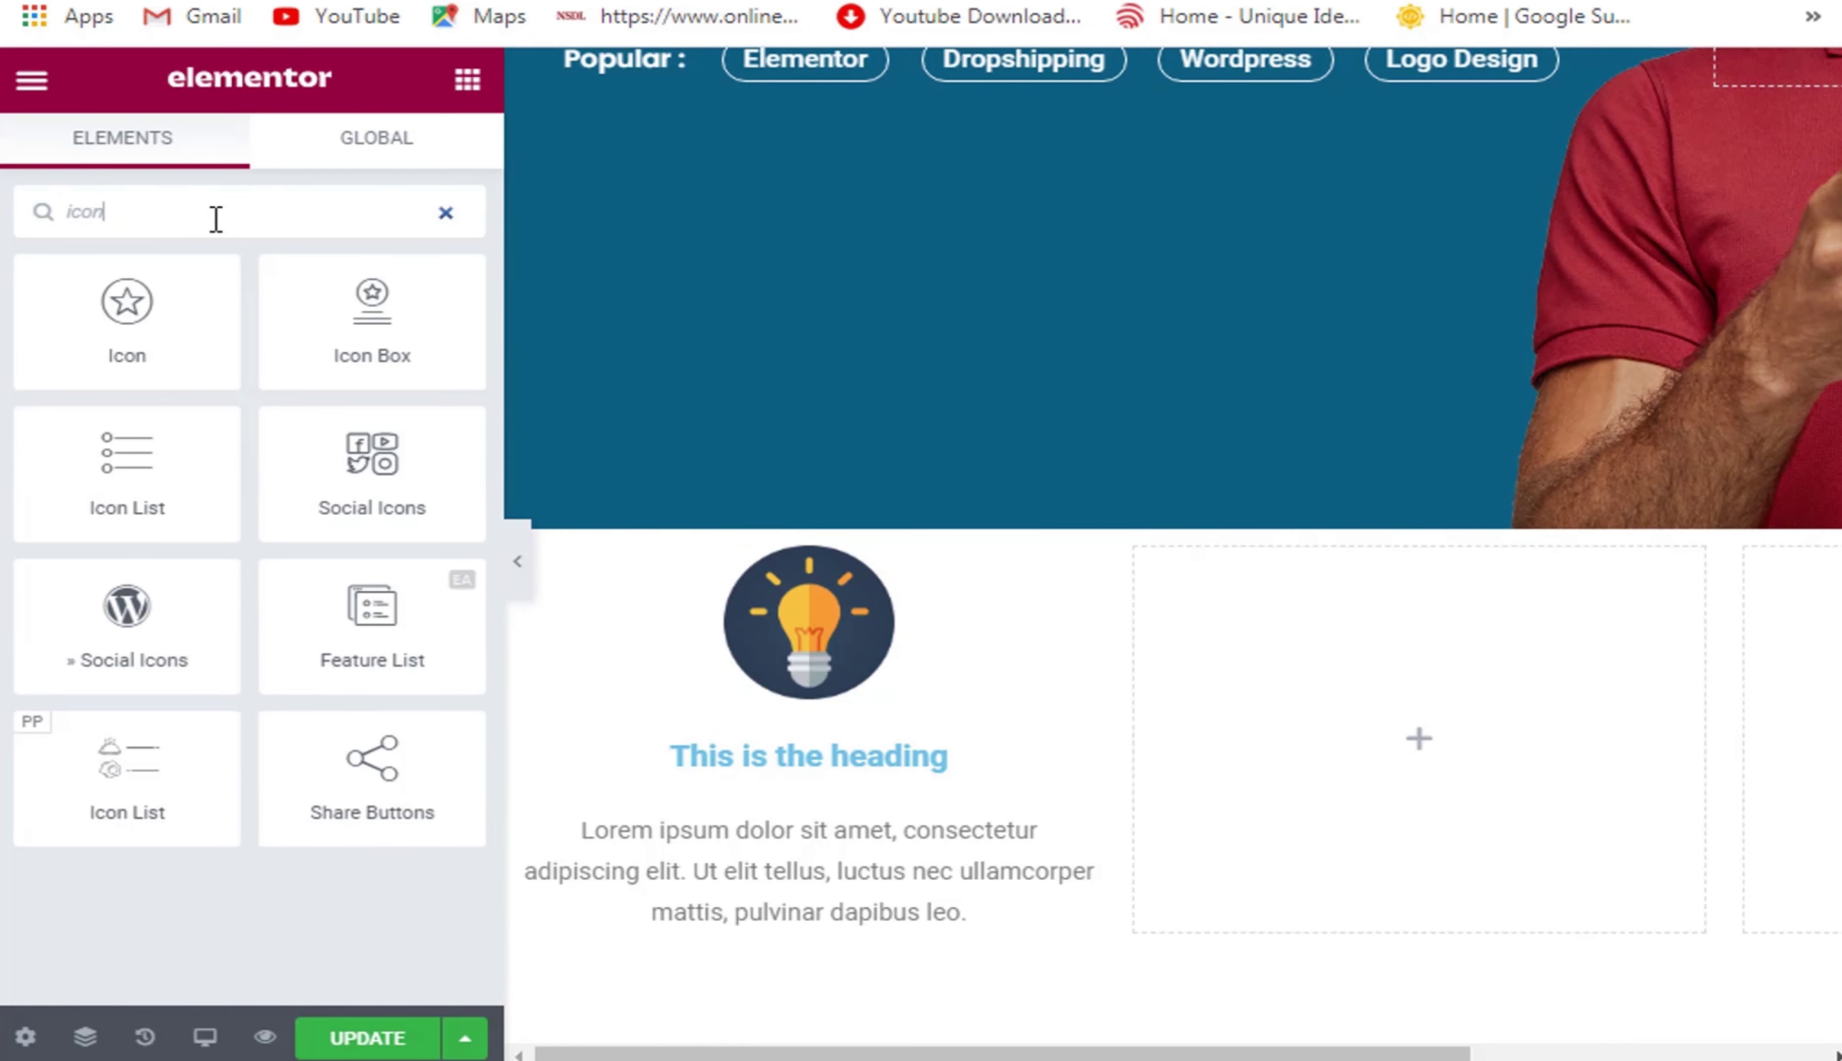
left_click_drag(366, 329, 1356, 685)
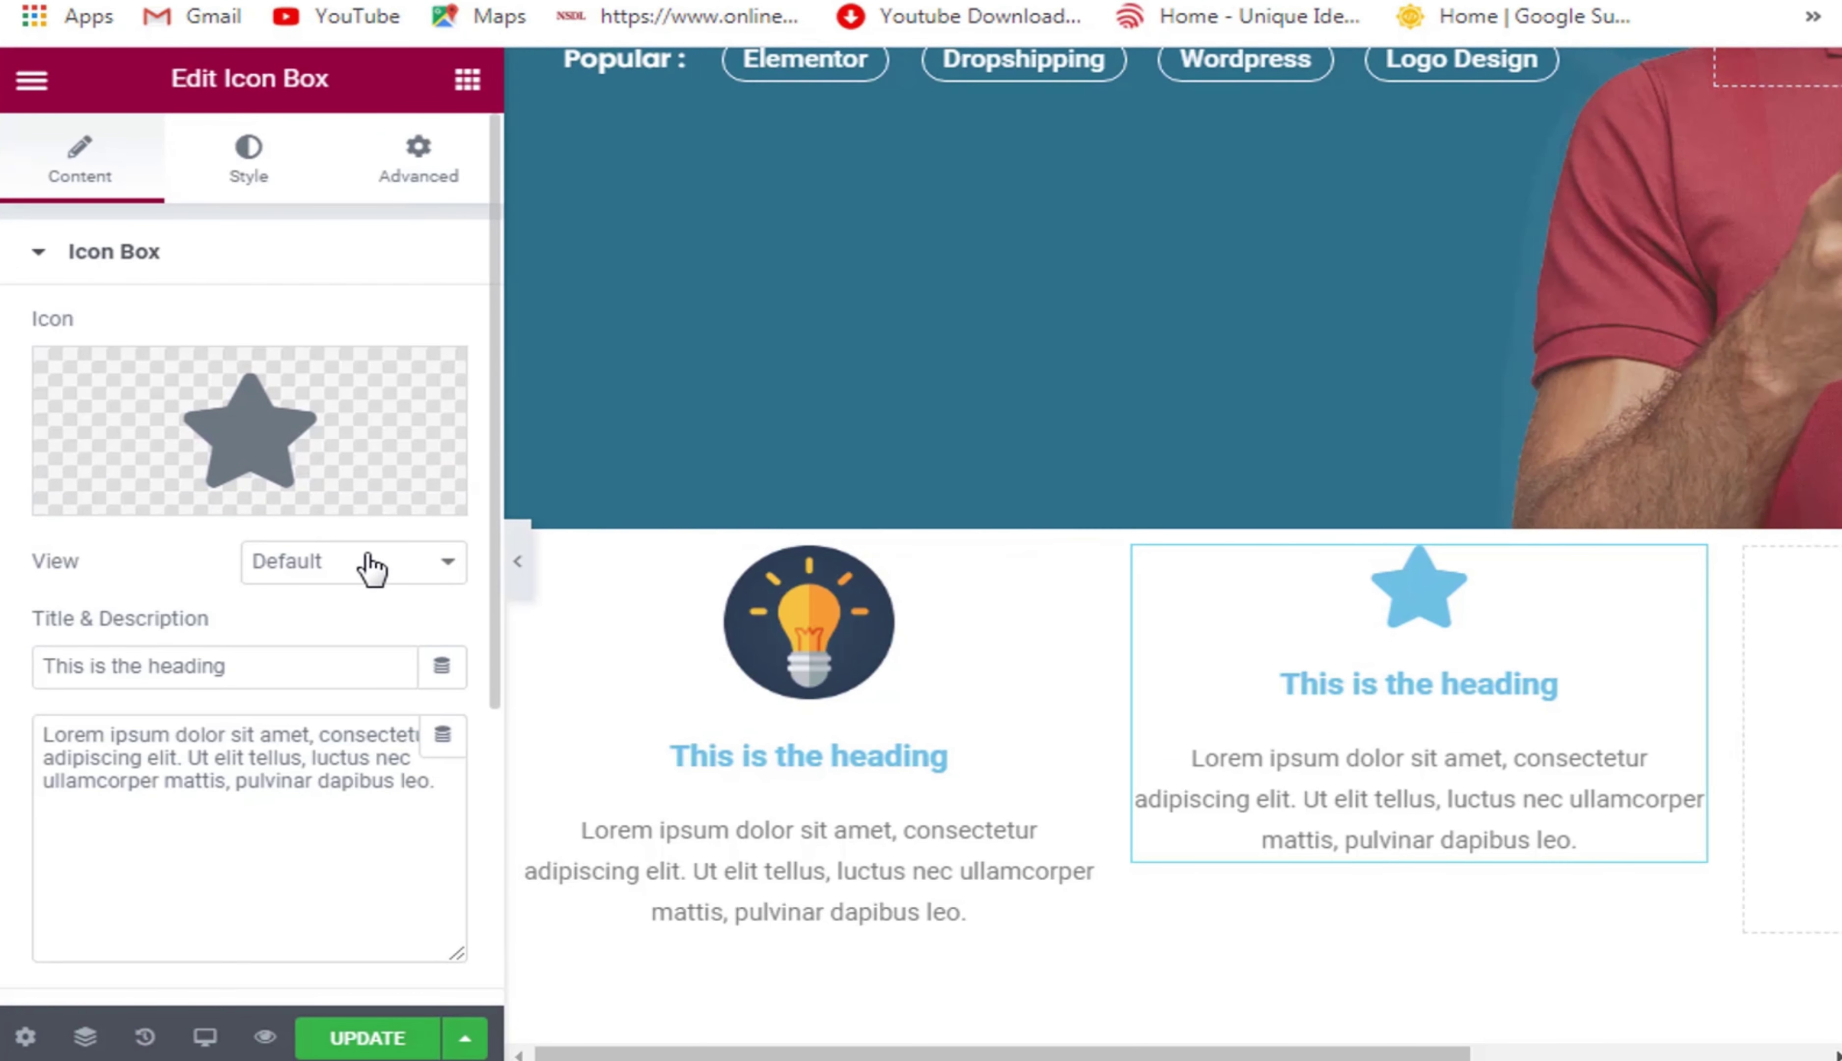
Try the icon box's Stacked view and switch it to the Framed view with a Square shape.
left_click(365, 564)
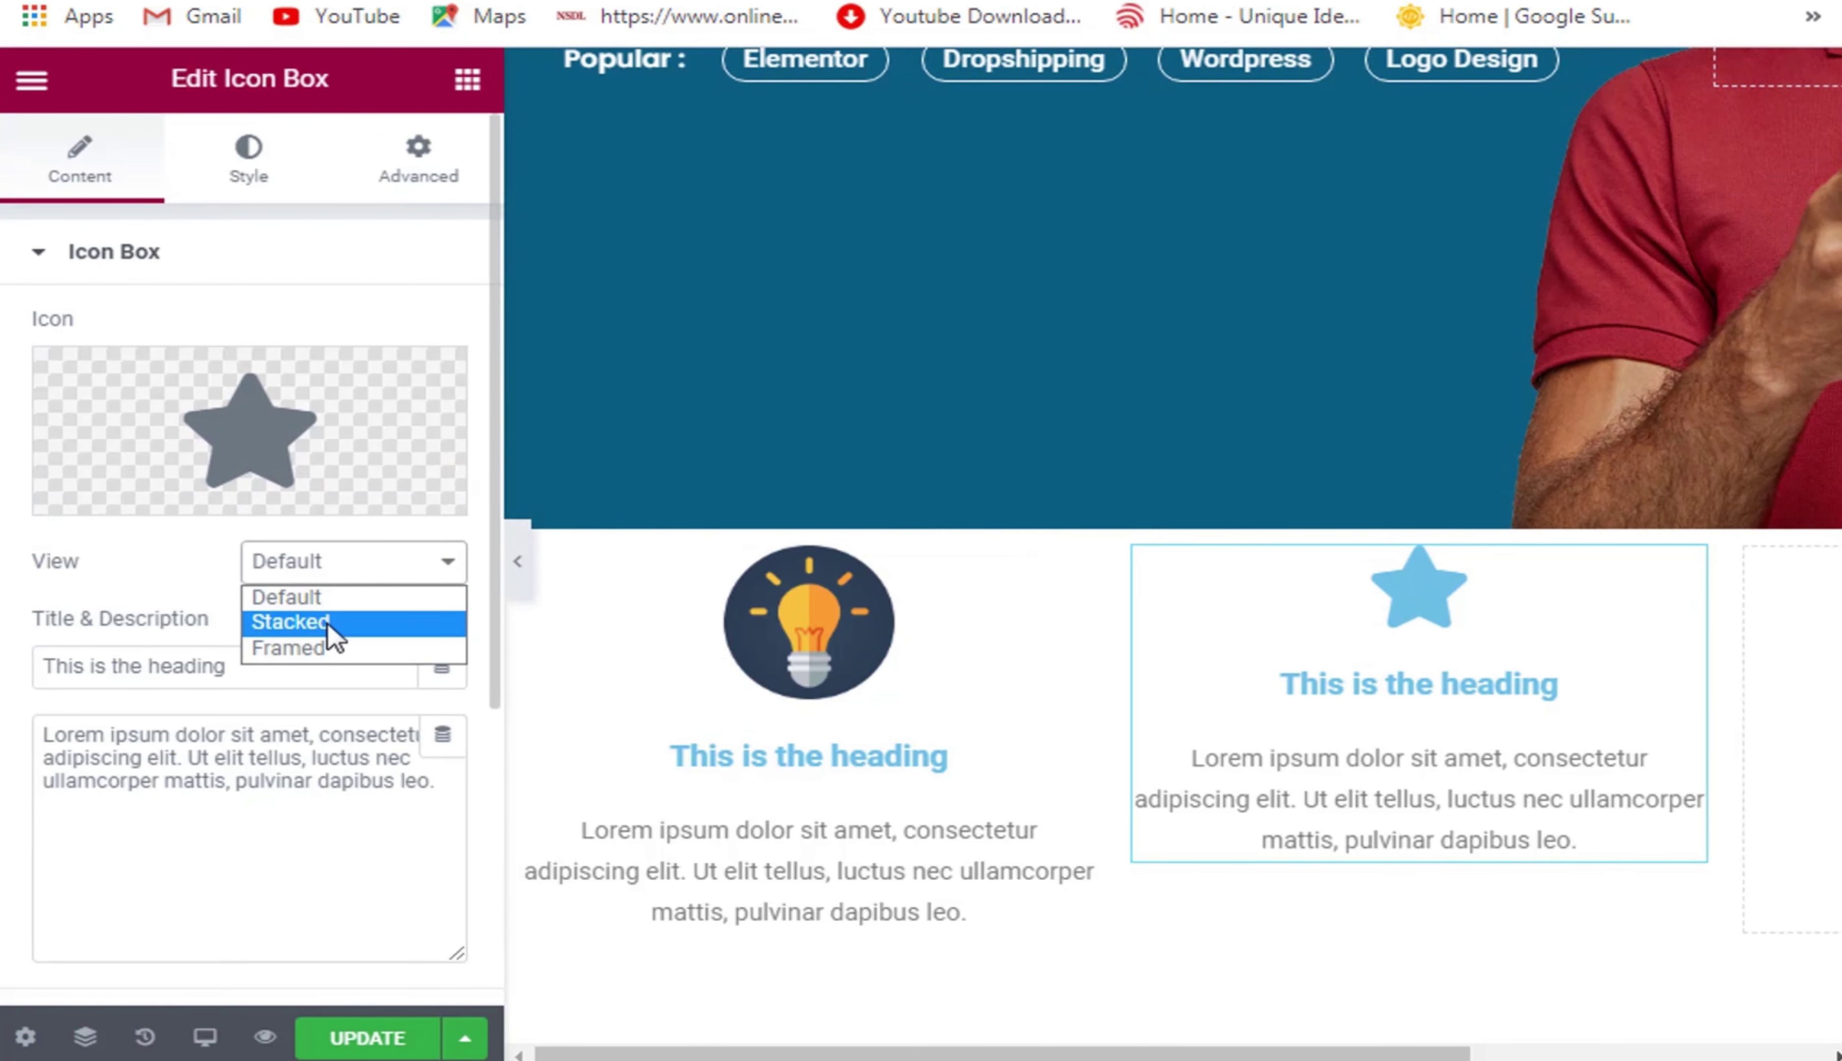
left_click(333, 623)
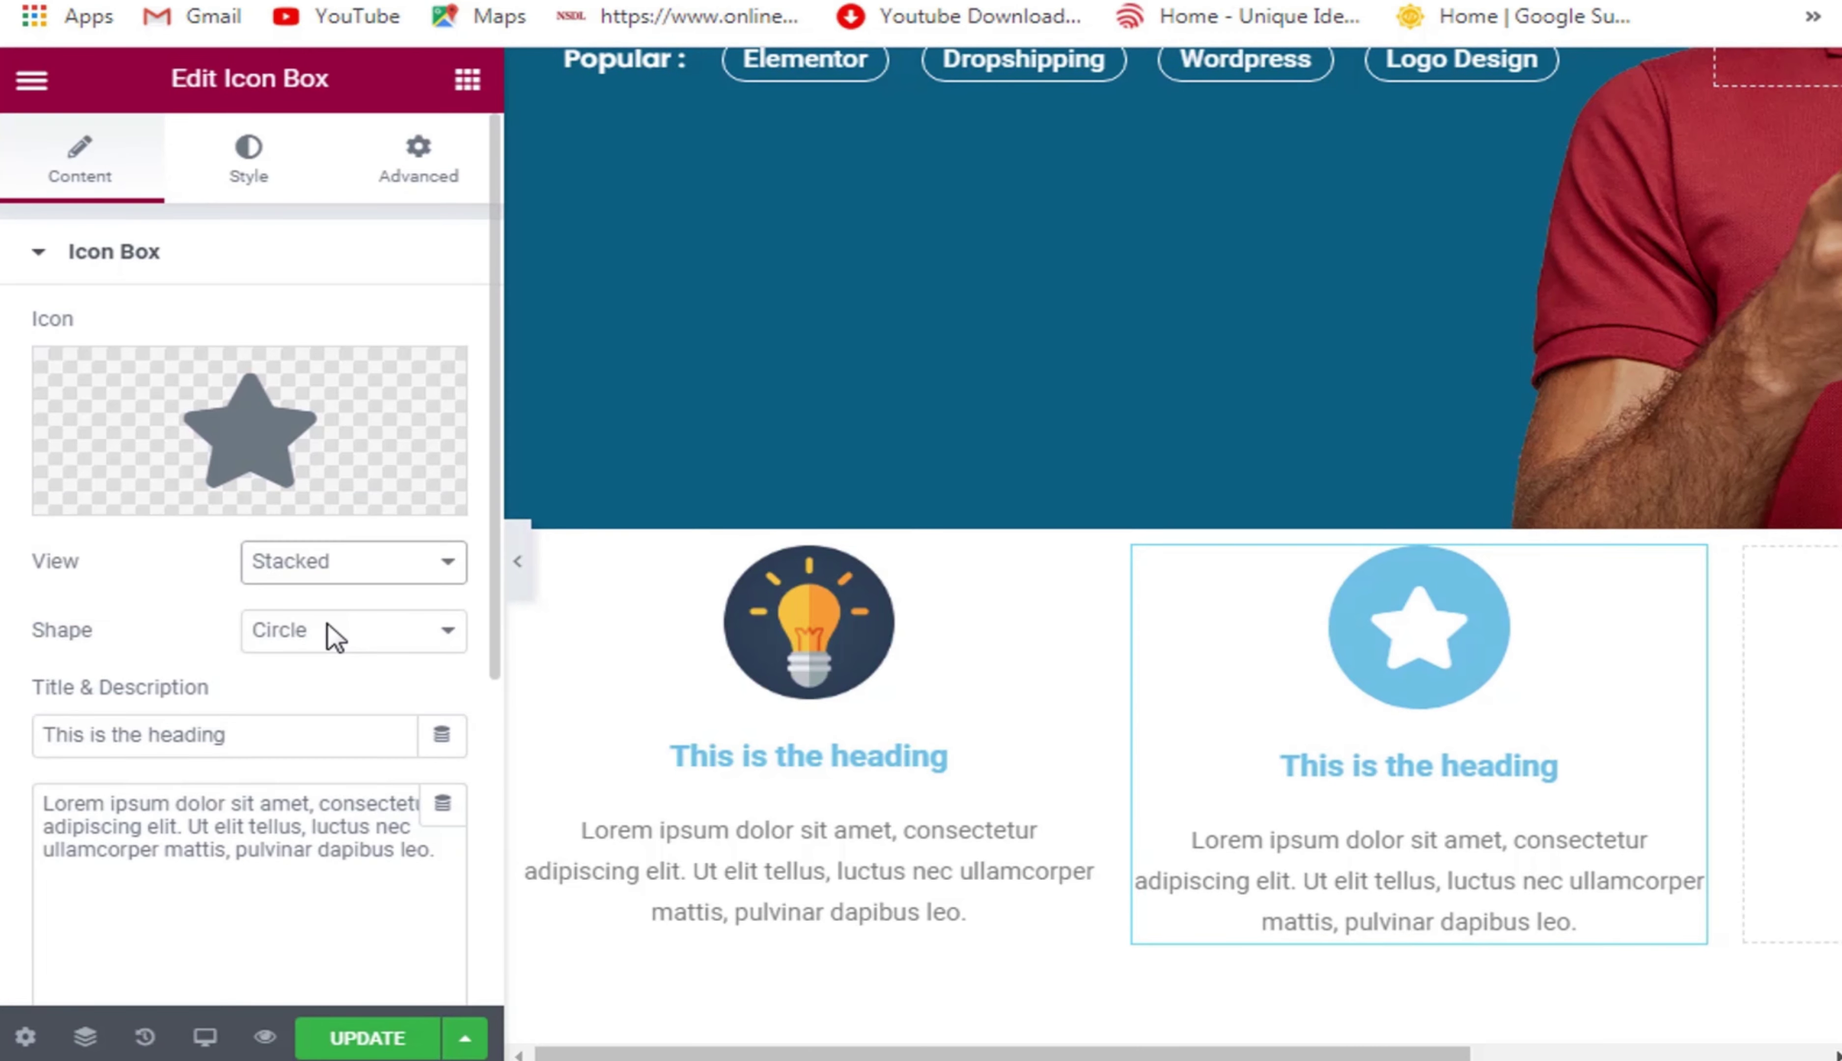
left_click(278, 577)
left_click(293, 646)
left_click(296, 643)
left_click(298, 691)
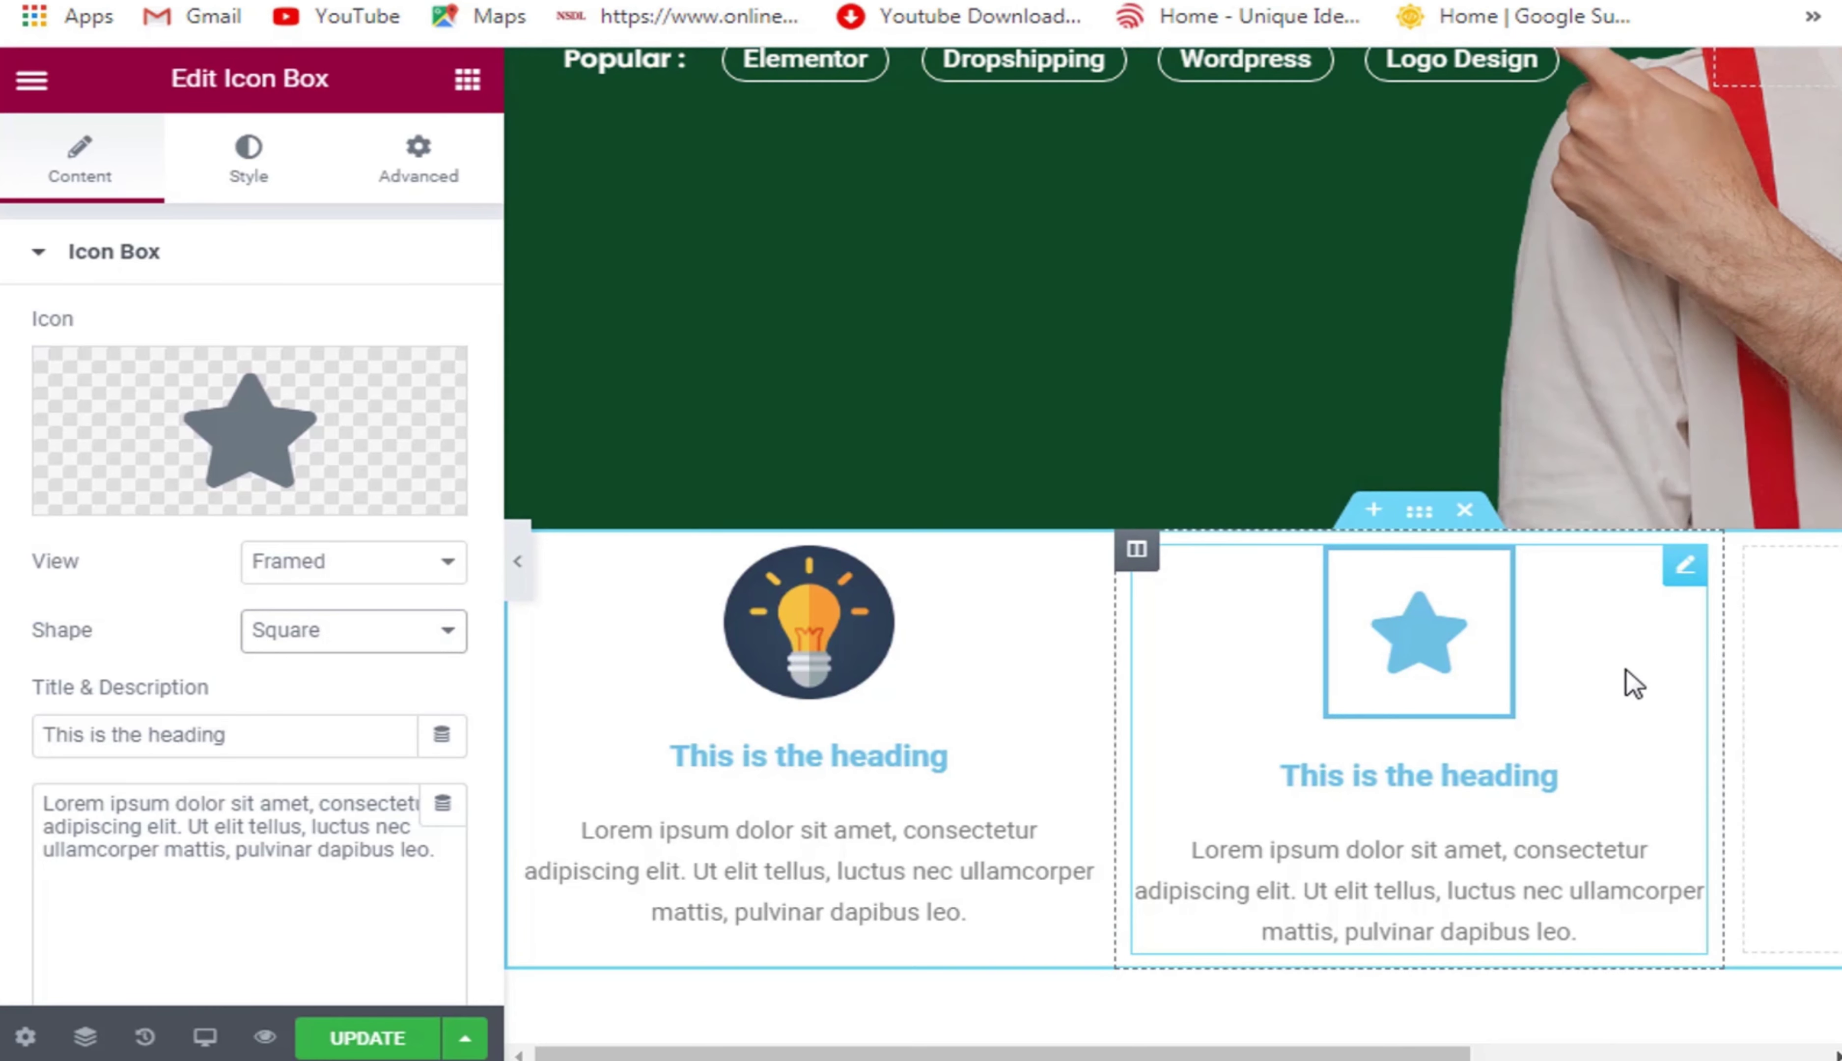
Delete the icon box from the second column.
right_click(1686, 585)
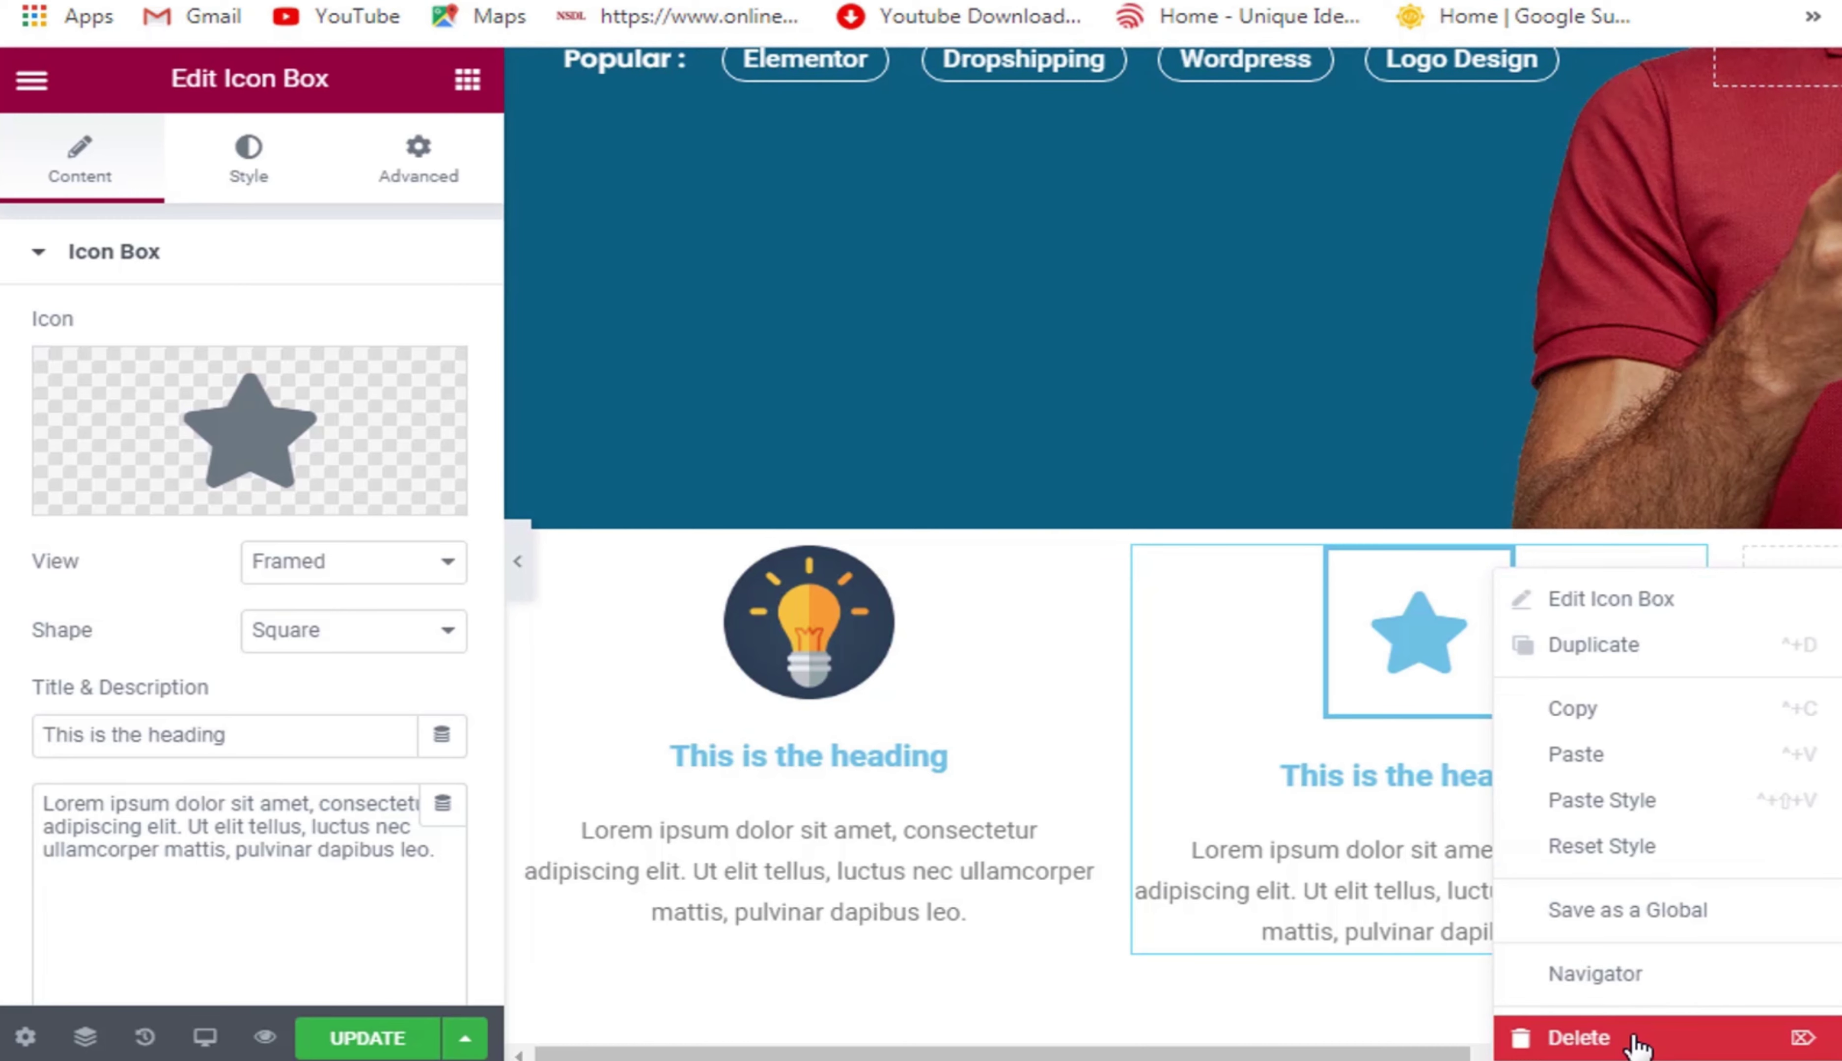
left_click(1625, 1045)
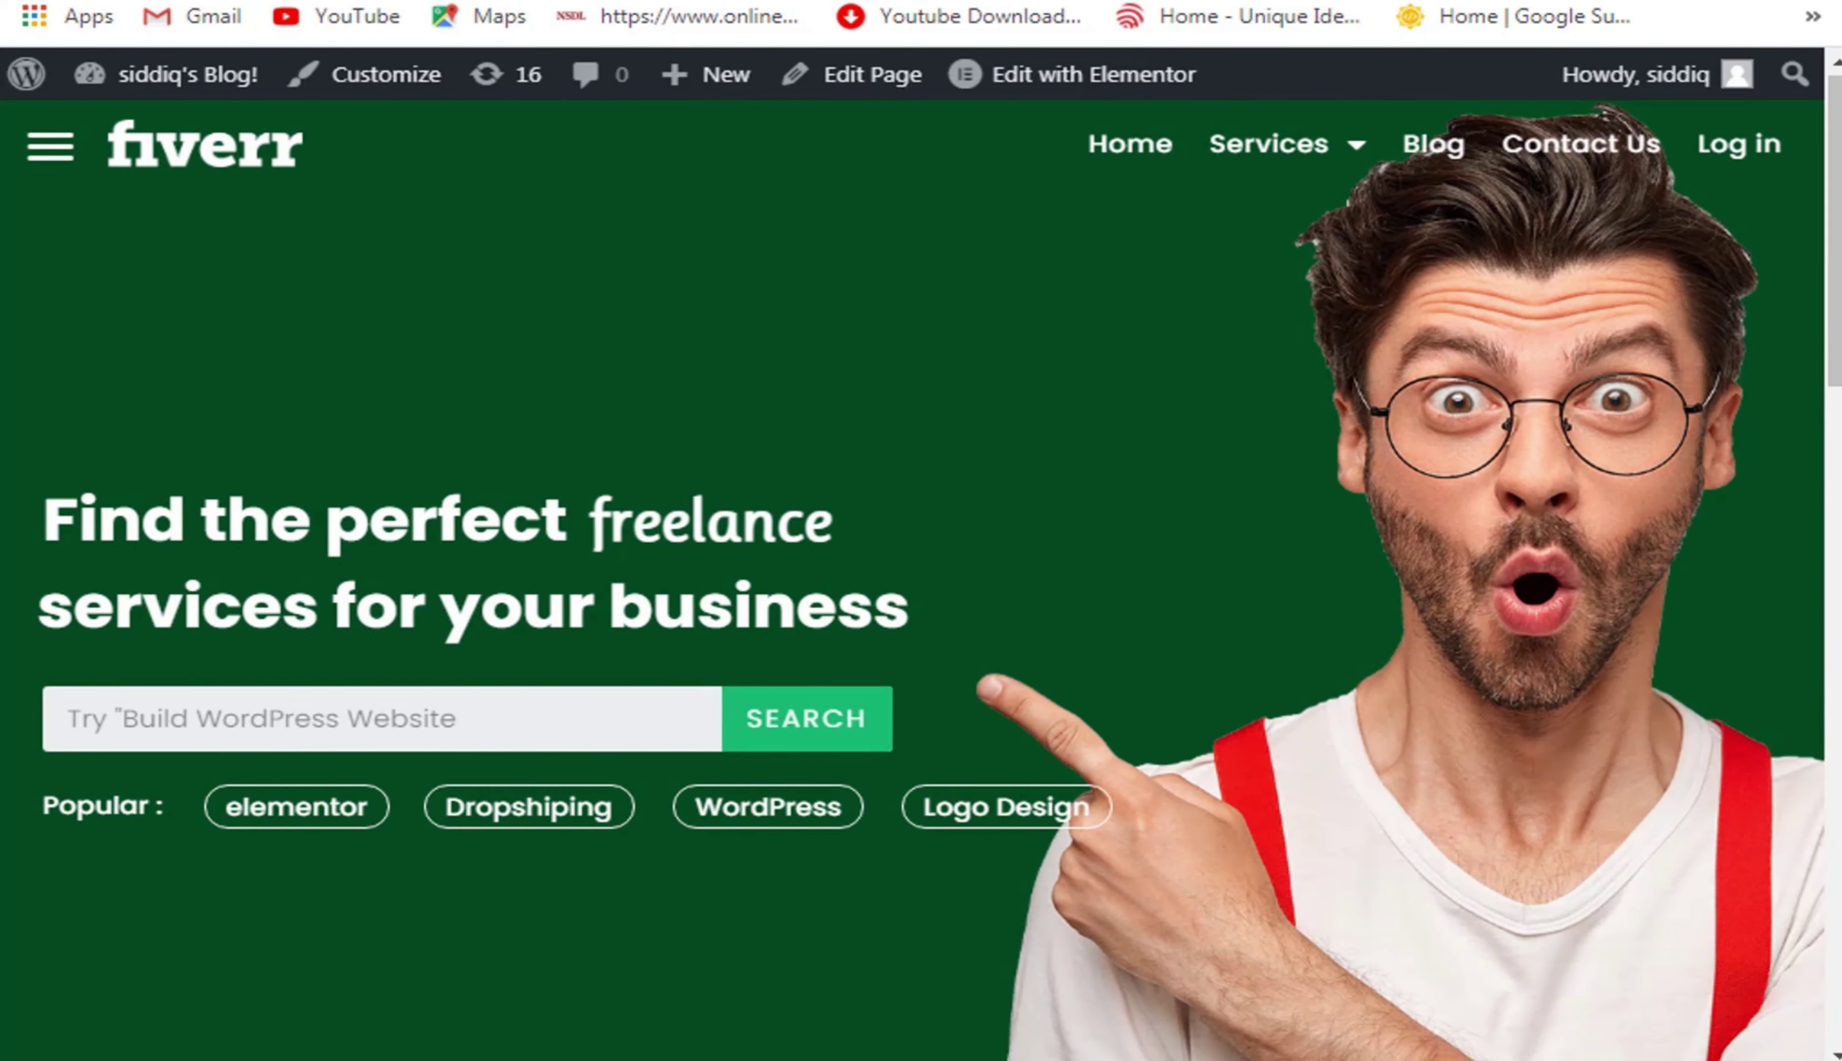
Take the first service title from the reference page and set the image box's heading to "Consulting Guide".
scroll(806, 526, "down", 8)
left_click_drag(487, 402, 137, 384)
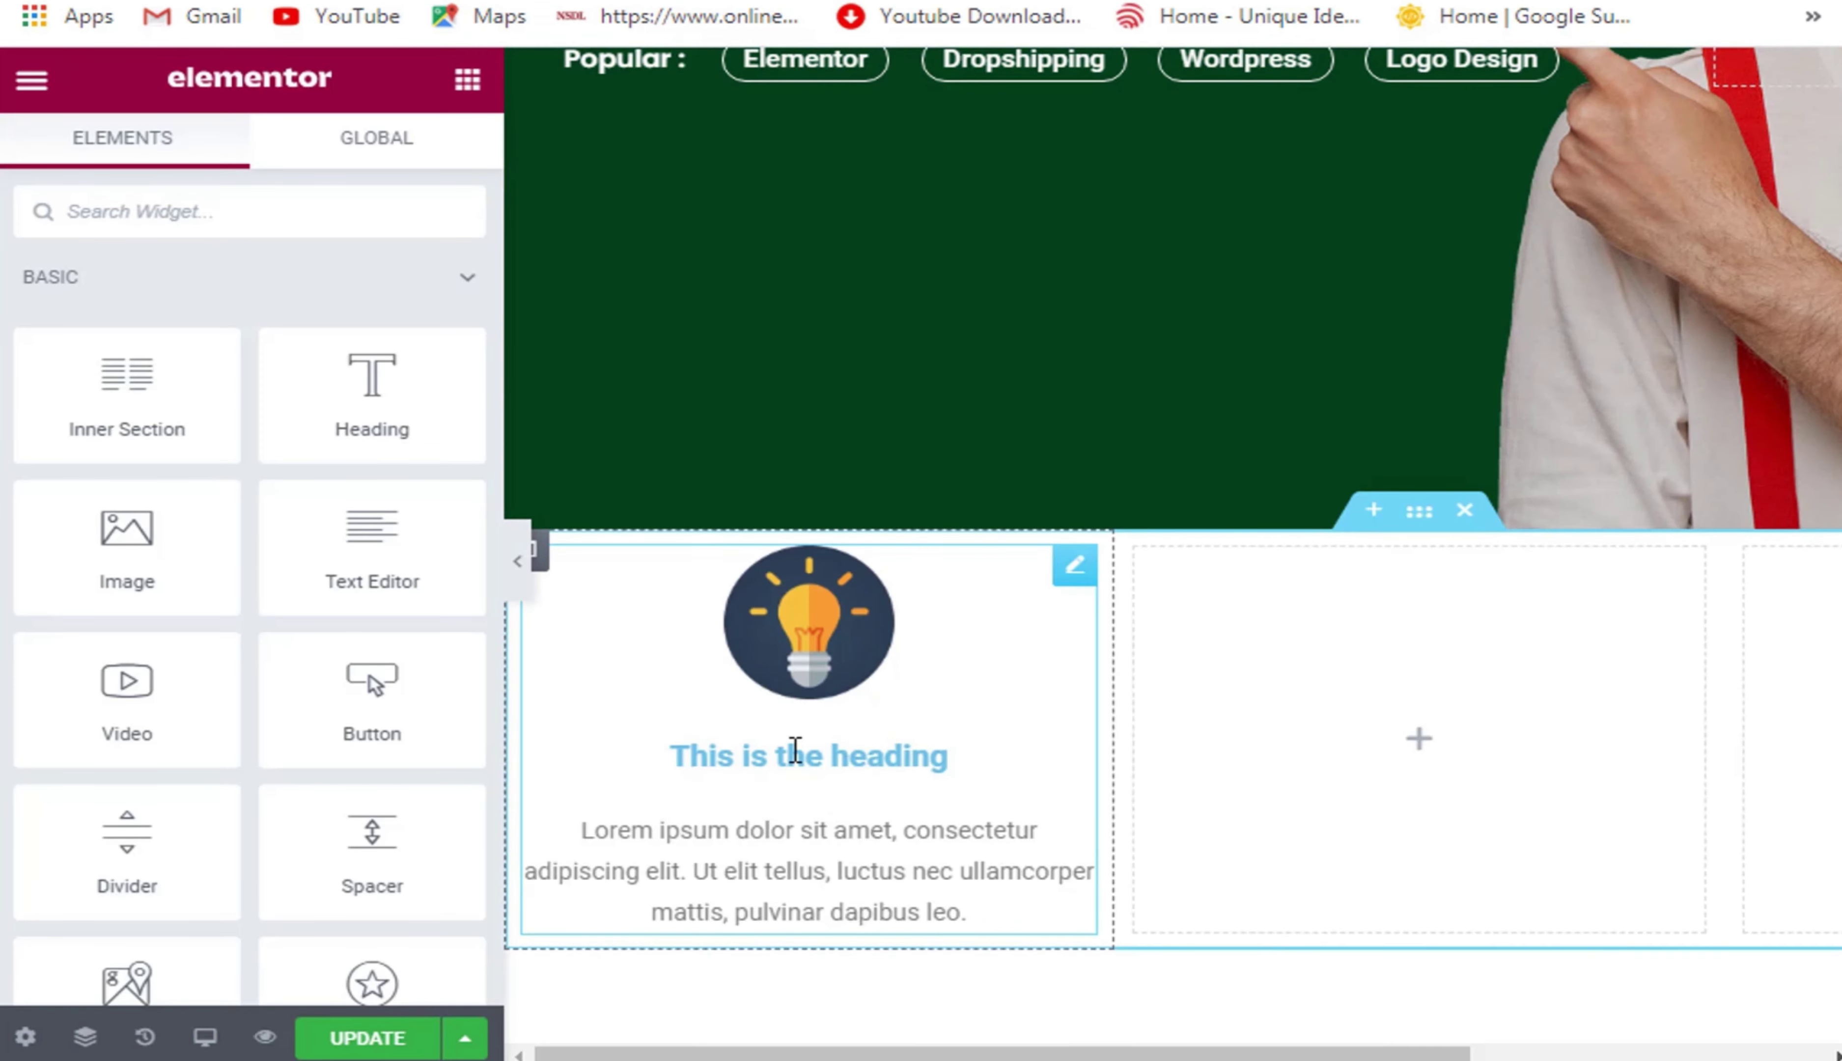
left_click(797, 753)
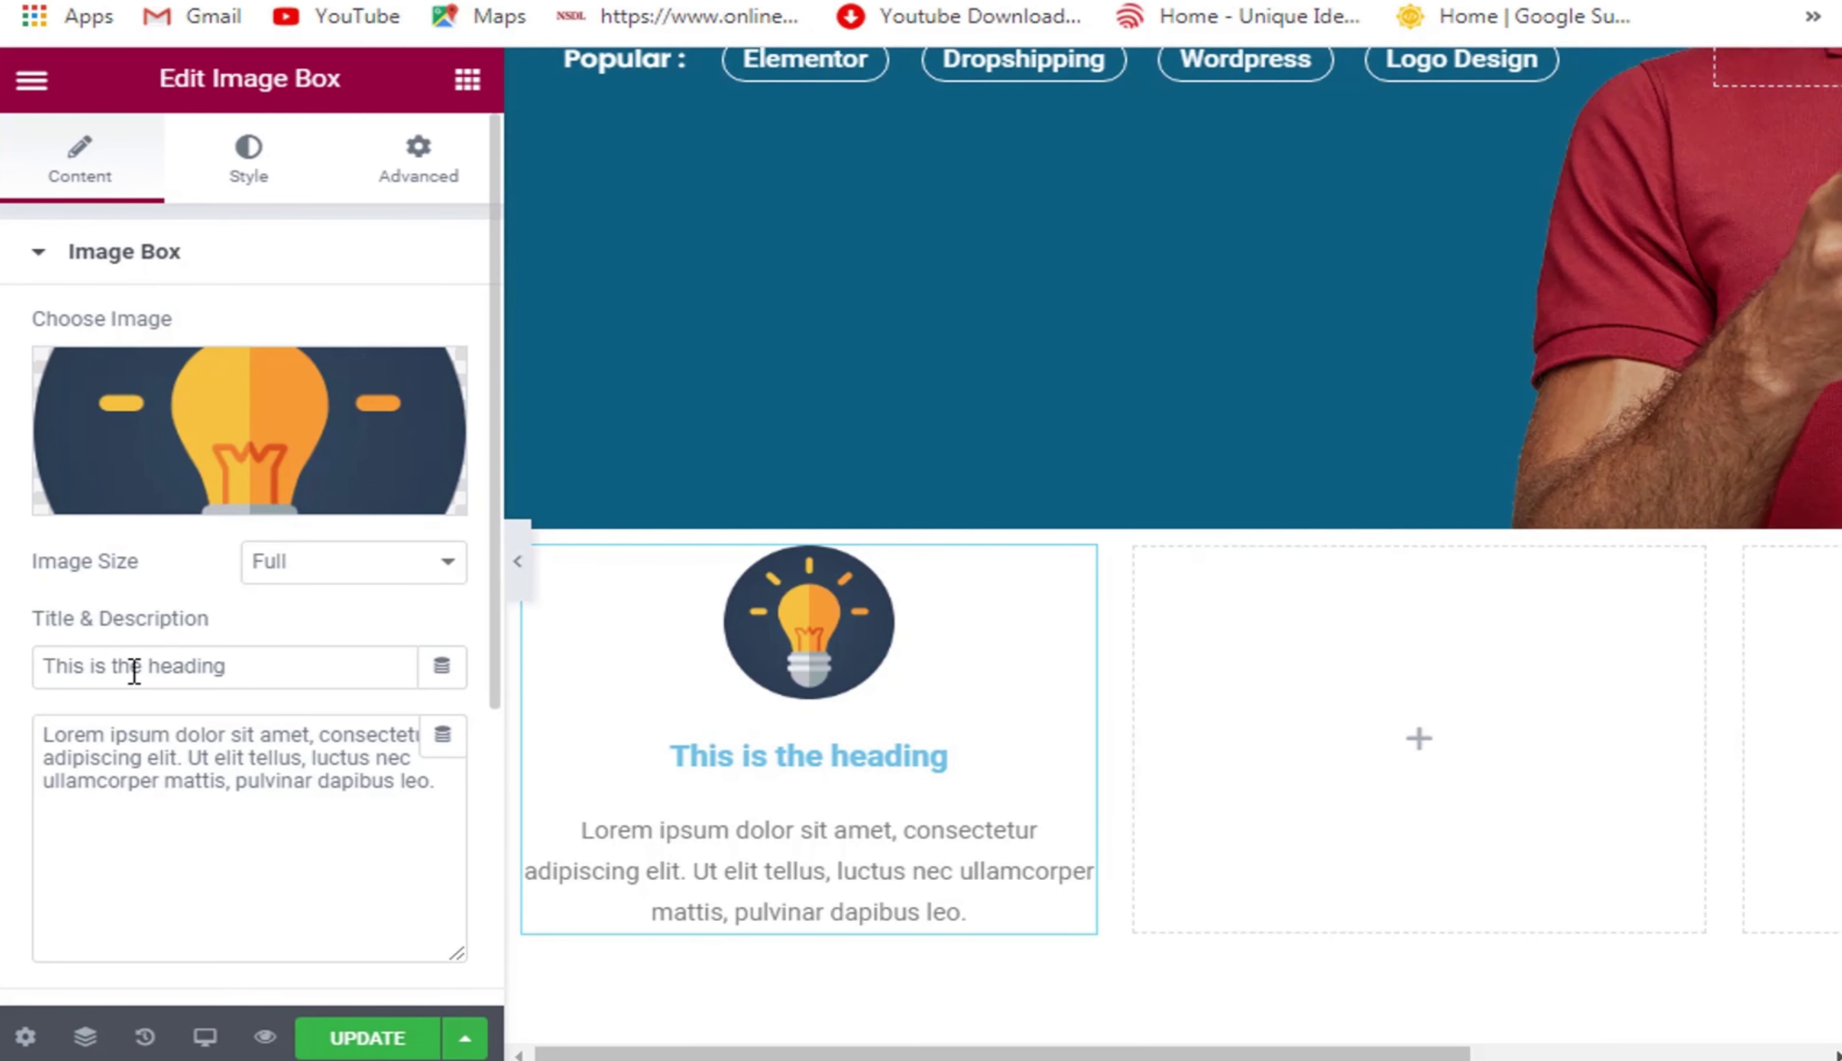
triple_click(133, 671)
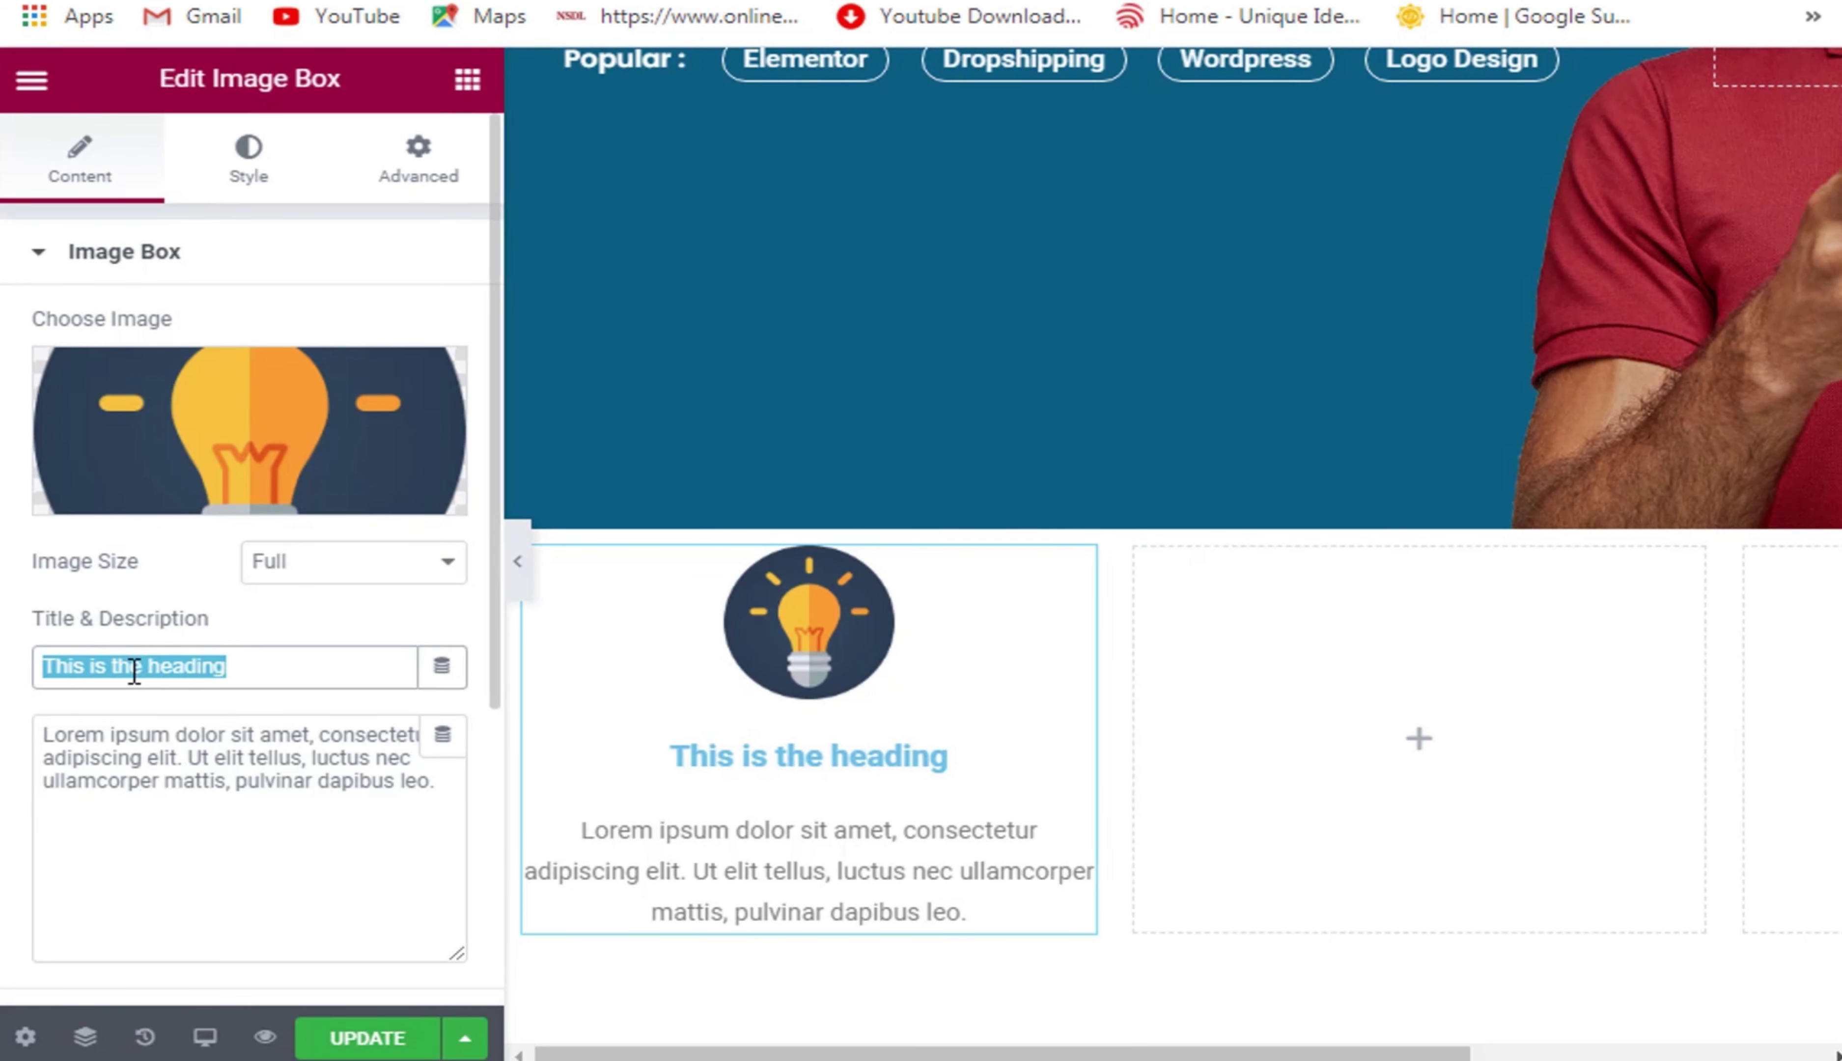
type("Consulting Guide")
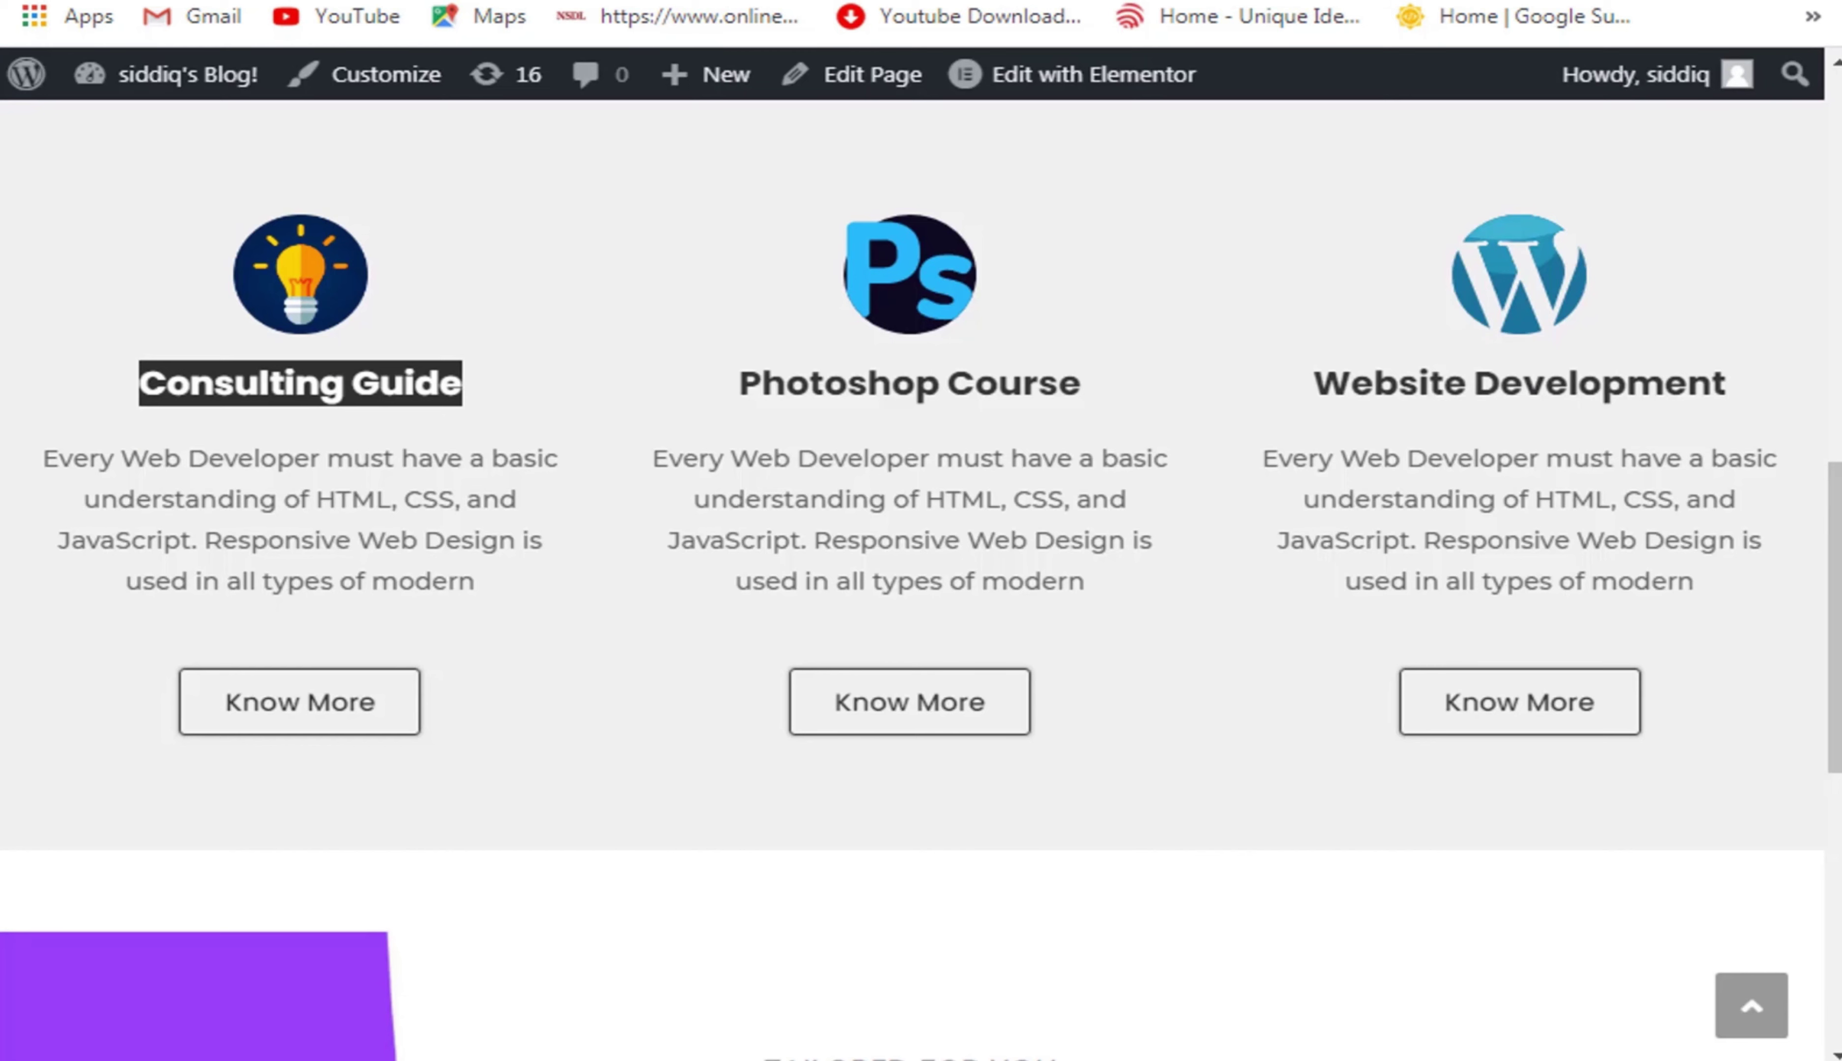
Replace the image box's placeholder description with the "Every Web Developer must have a basic understanding..." paragraph copied from the reference page.
left_click_drag(493, 606, 48, 470)
key("ctrl+c")
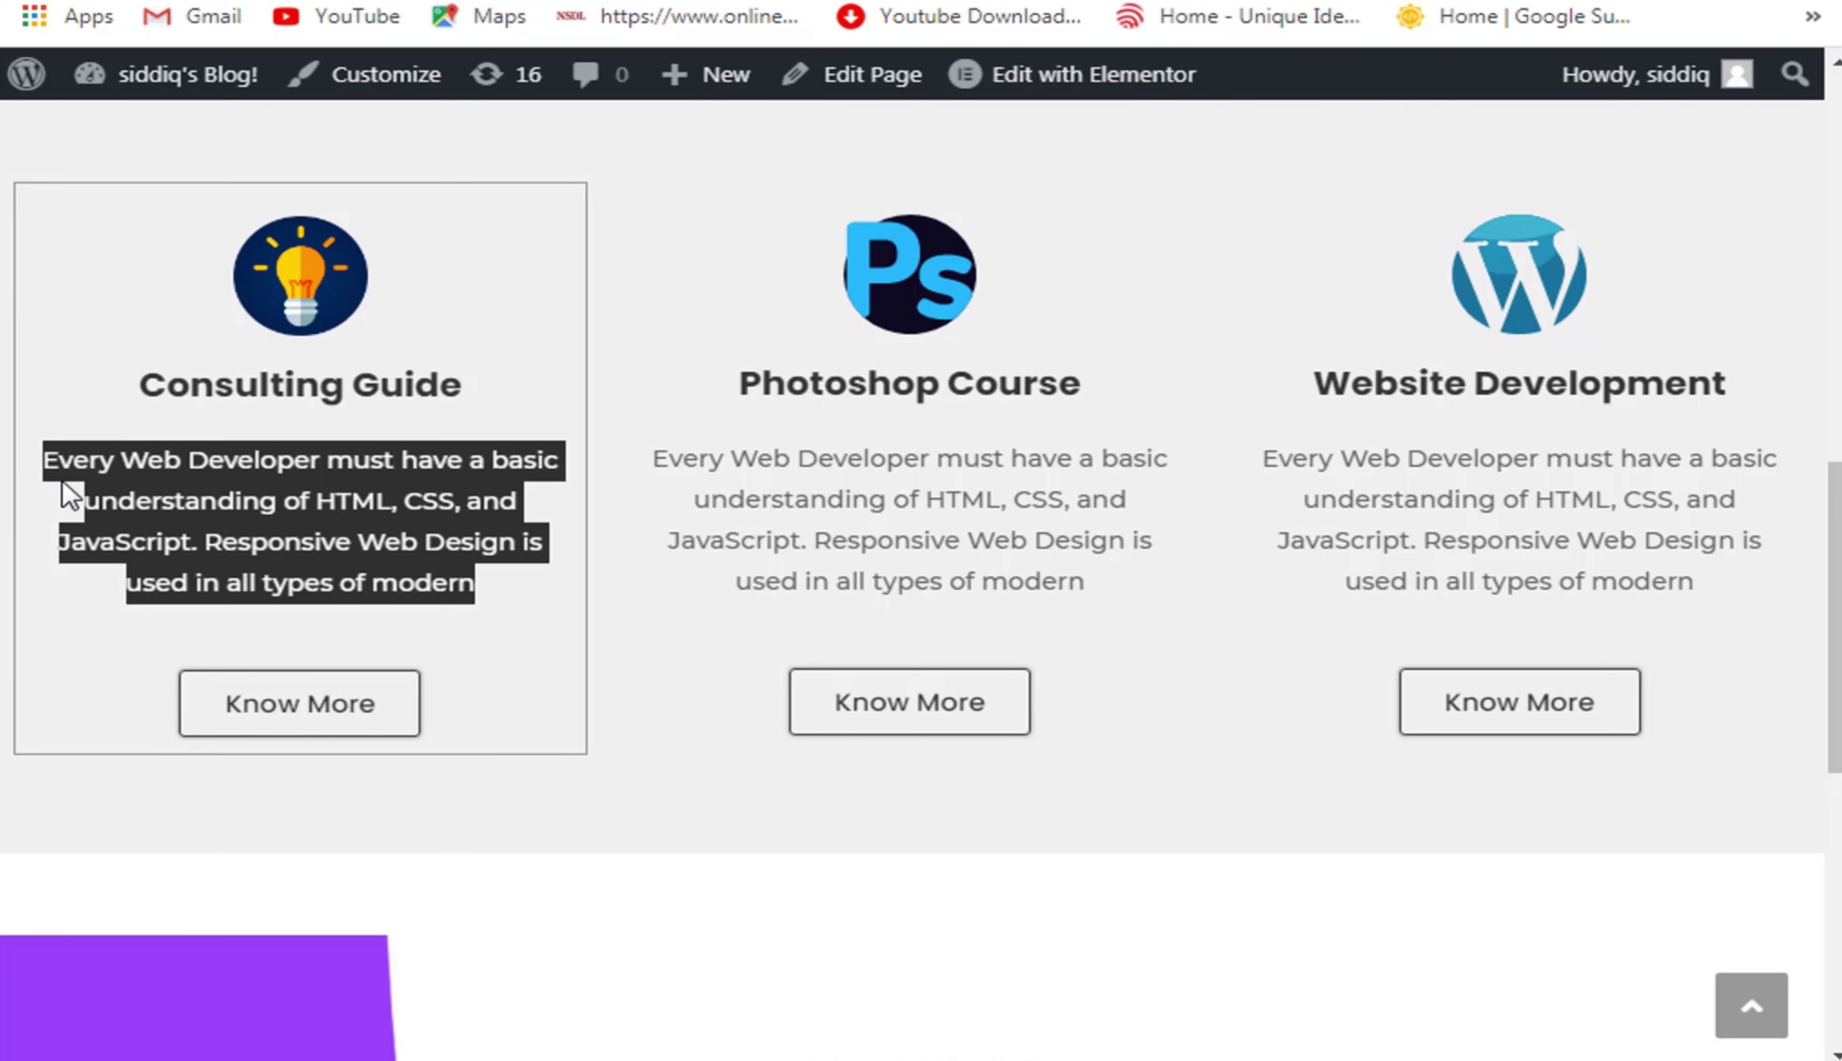
scroll(306, 517, "down", 1)
key("ctrl+Tab")
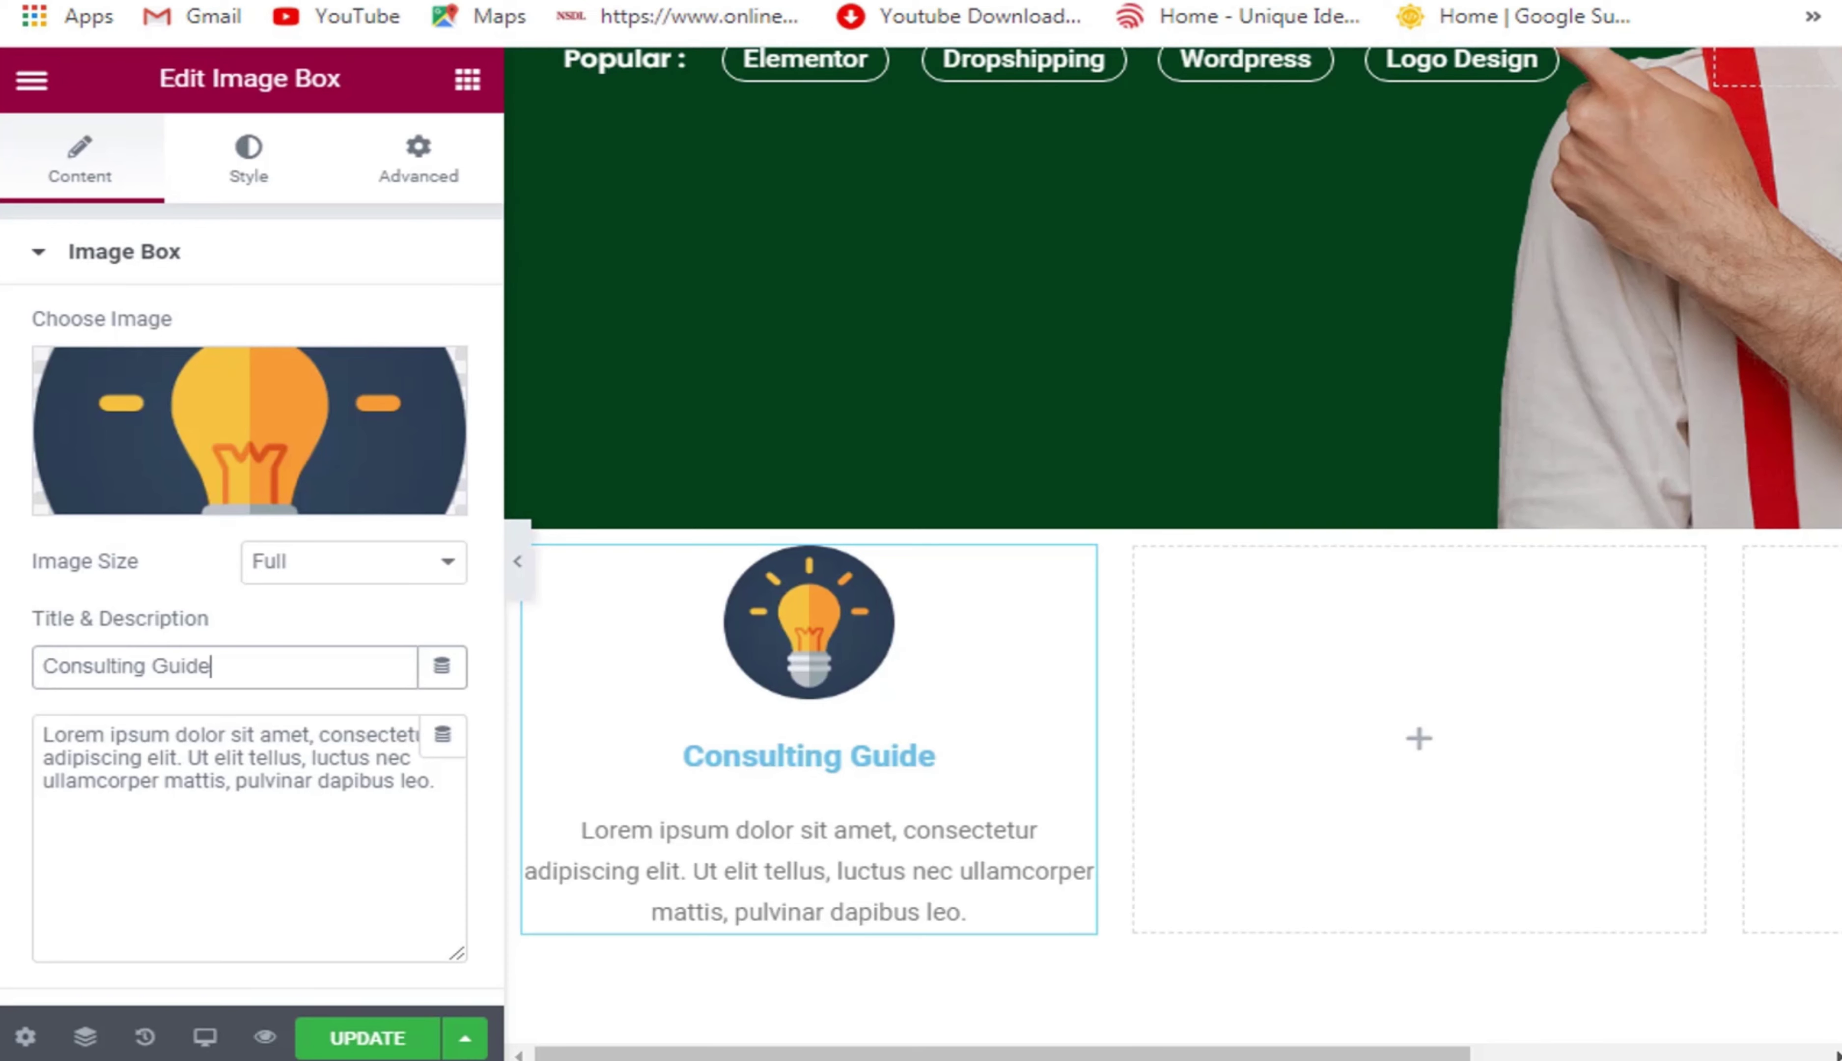
triple_click(304, 745)
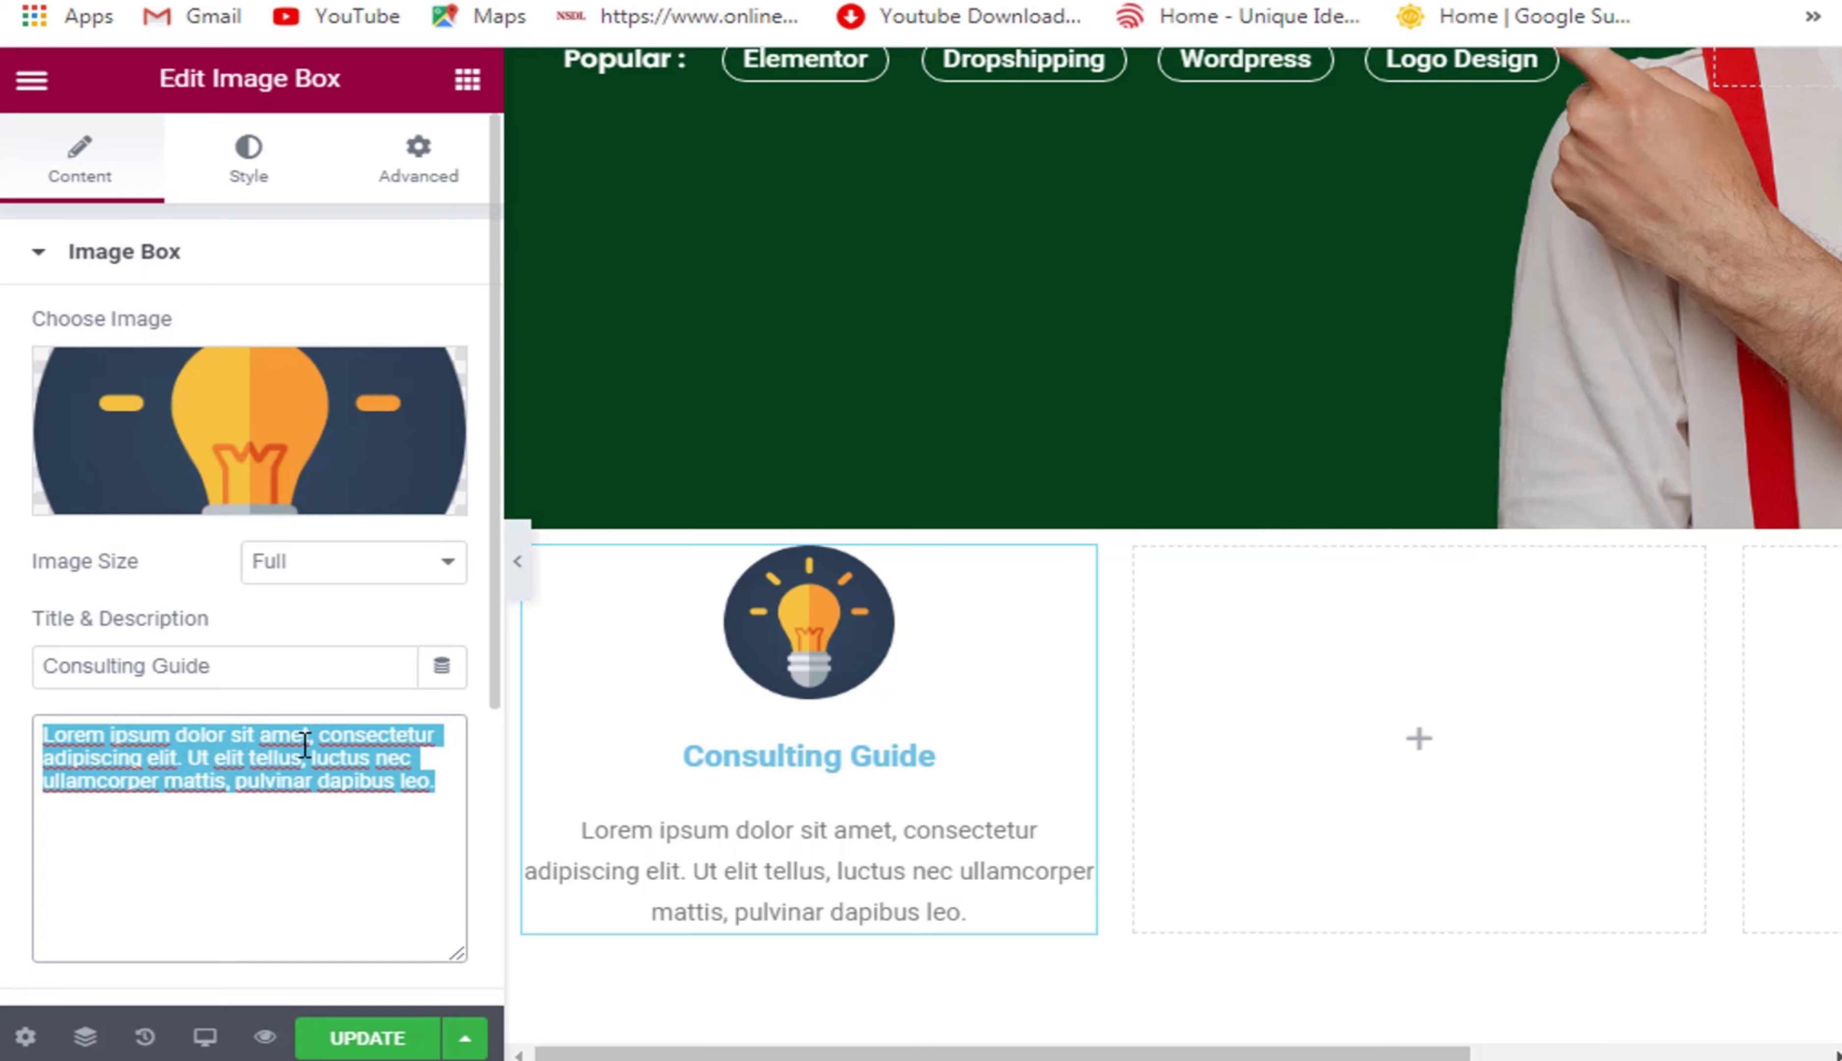
key("ctrl+v")
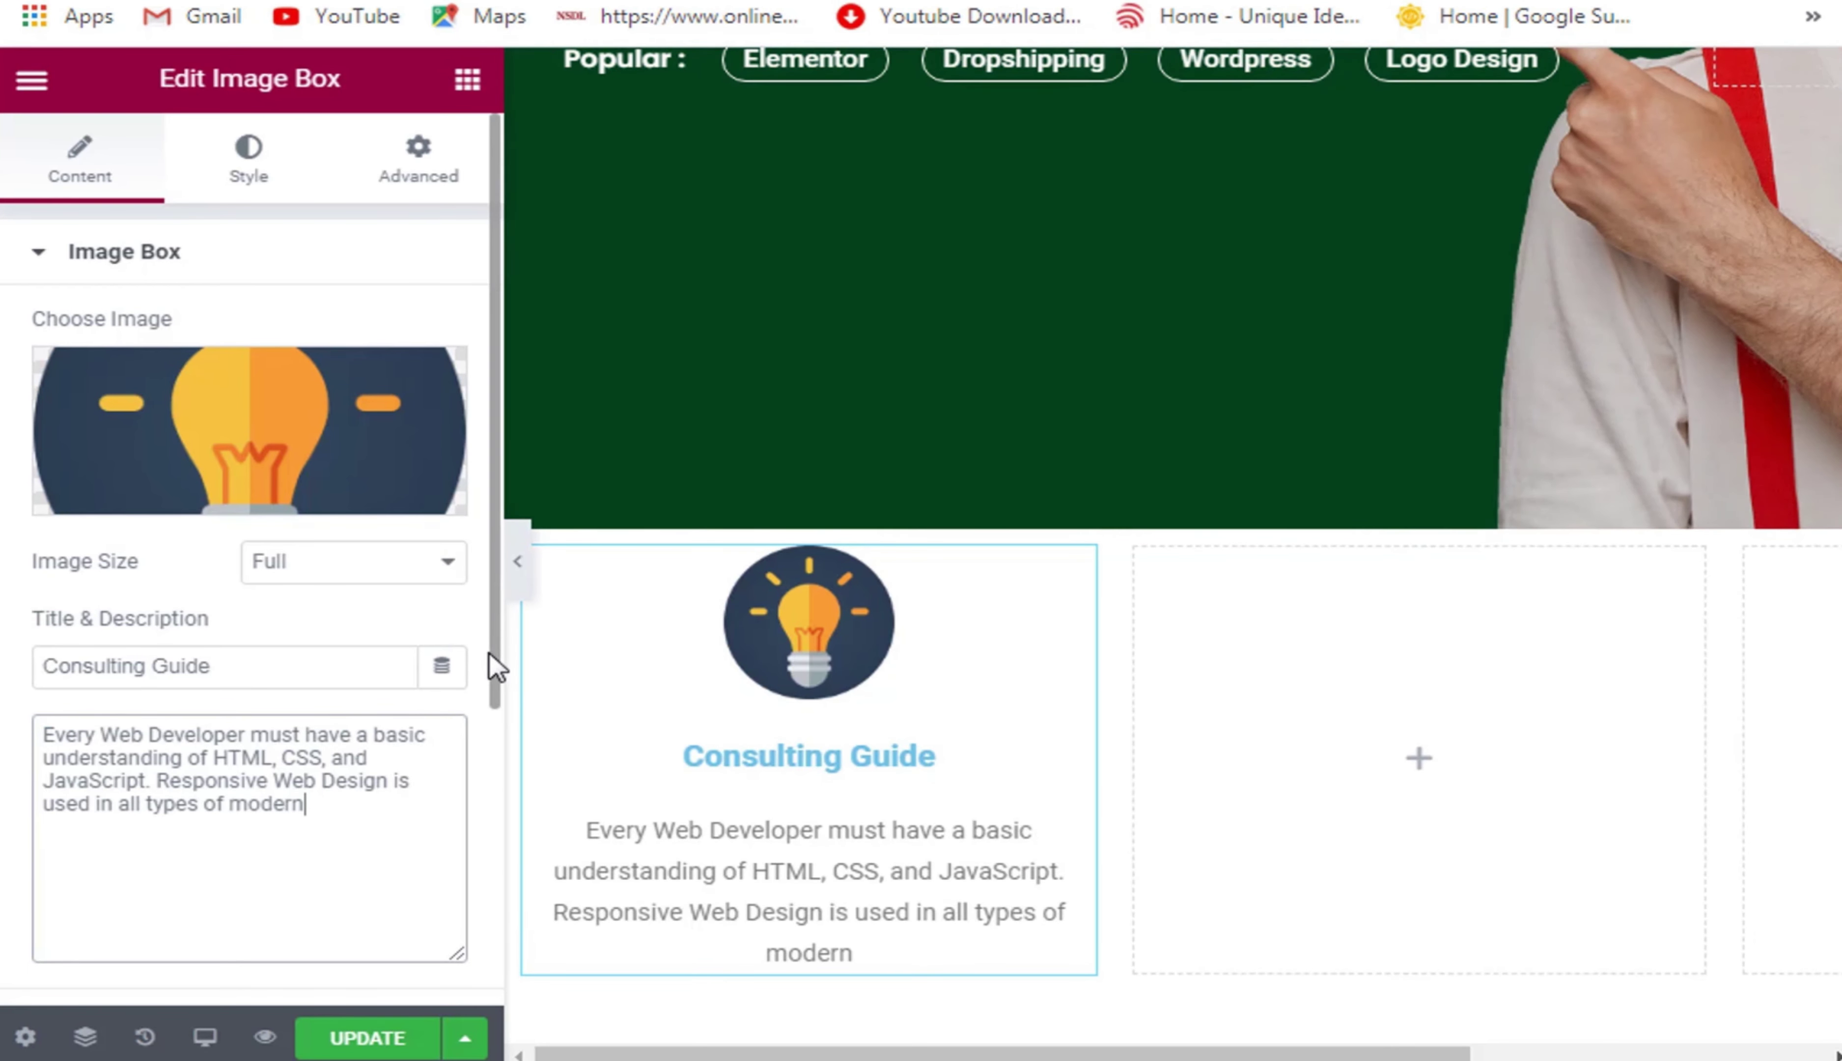
Set the image spacing in the image box's style settings to 20.
left_click(249, 179)
mouse_move(79, 391)
left_mouse_down()
mouse_move(198, 407)
mouse_move(103, 402)
left_mouse_up()
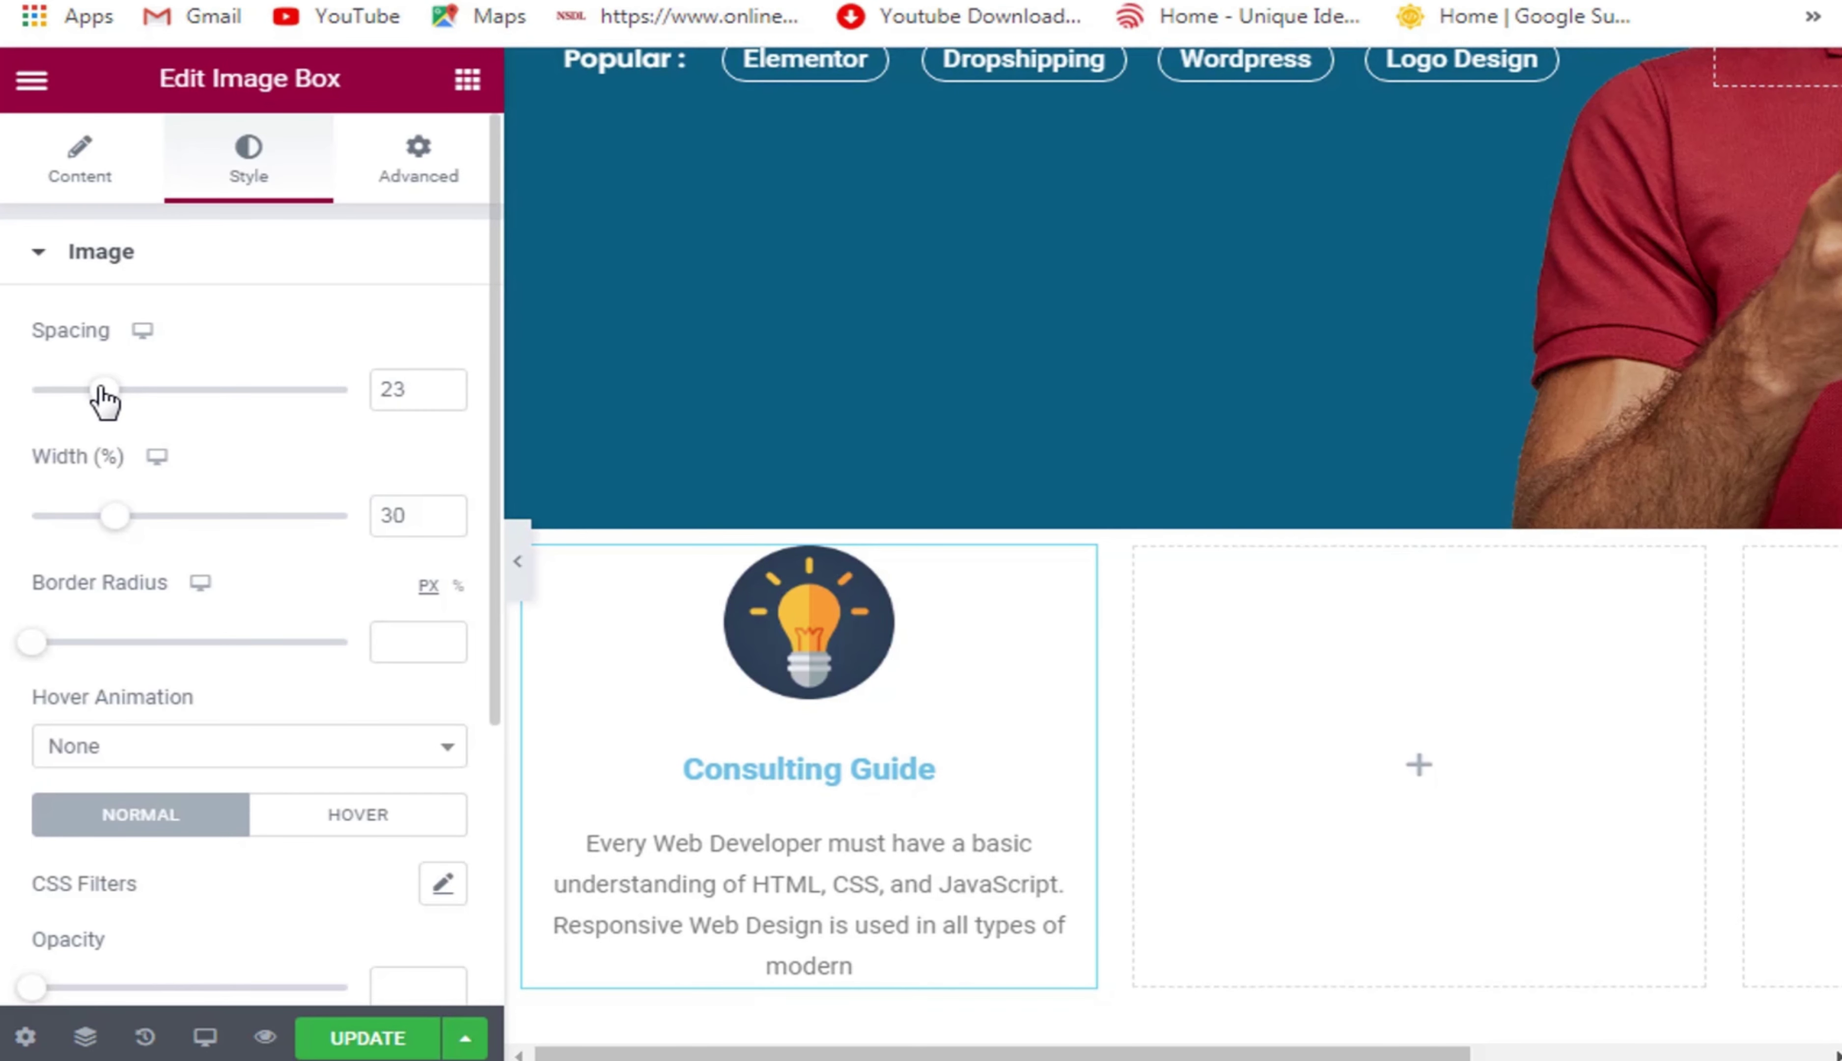
left_click(442, 397)
left_click(442, 397)
left_click(442, 396)
Set the image box's picture width to 25% and its border radius to 0 px.
left_click_drag(111, 521, 152, 519)
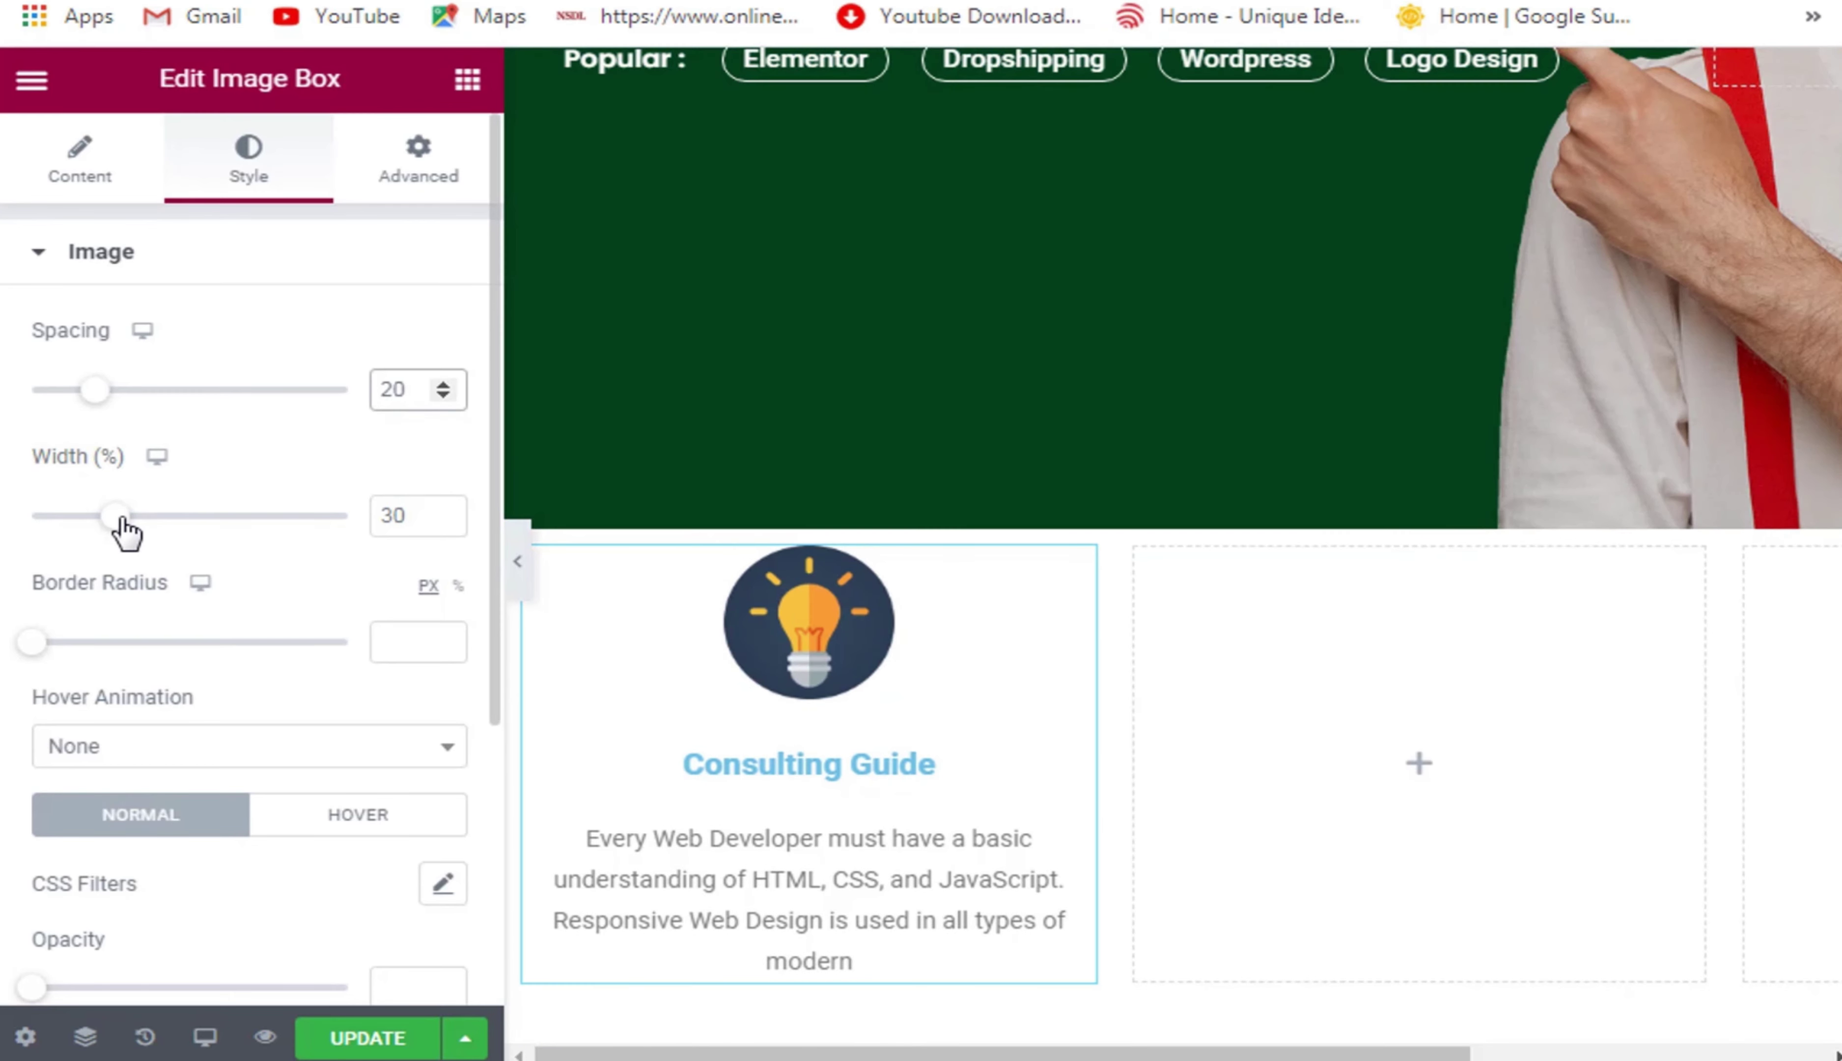
mouse_move(123, 526)
left_mouse_down()
mouse_move(185, 526)
mouse_move(127, 532)
left_mouse_up()
left_click(447, 523)
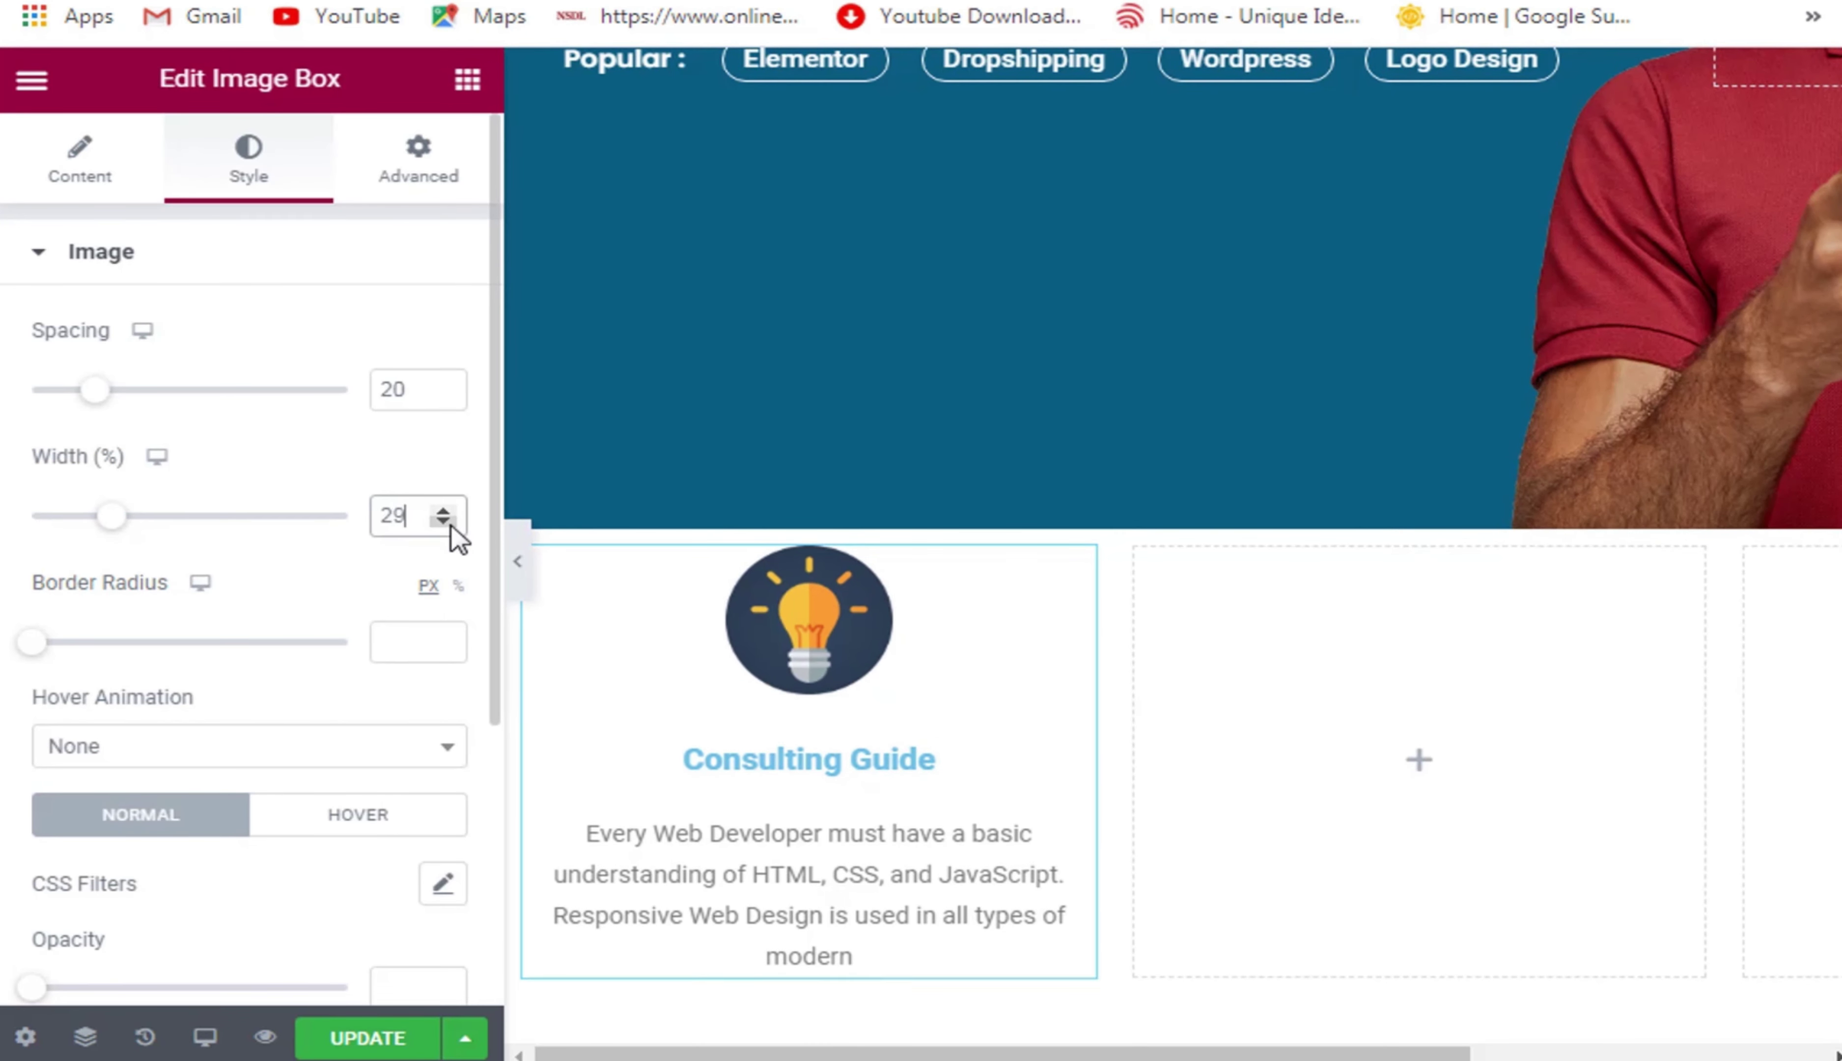
left_click(443, 522)
left_click(443, 523)
left_click(441, 510)
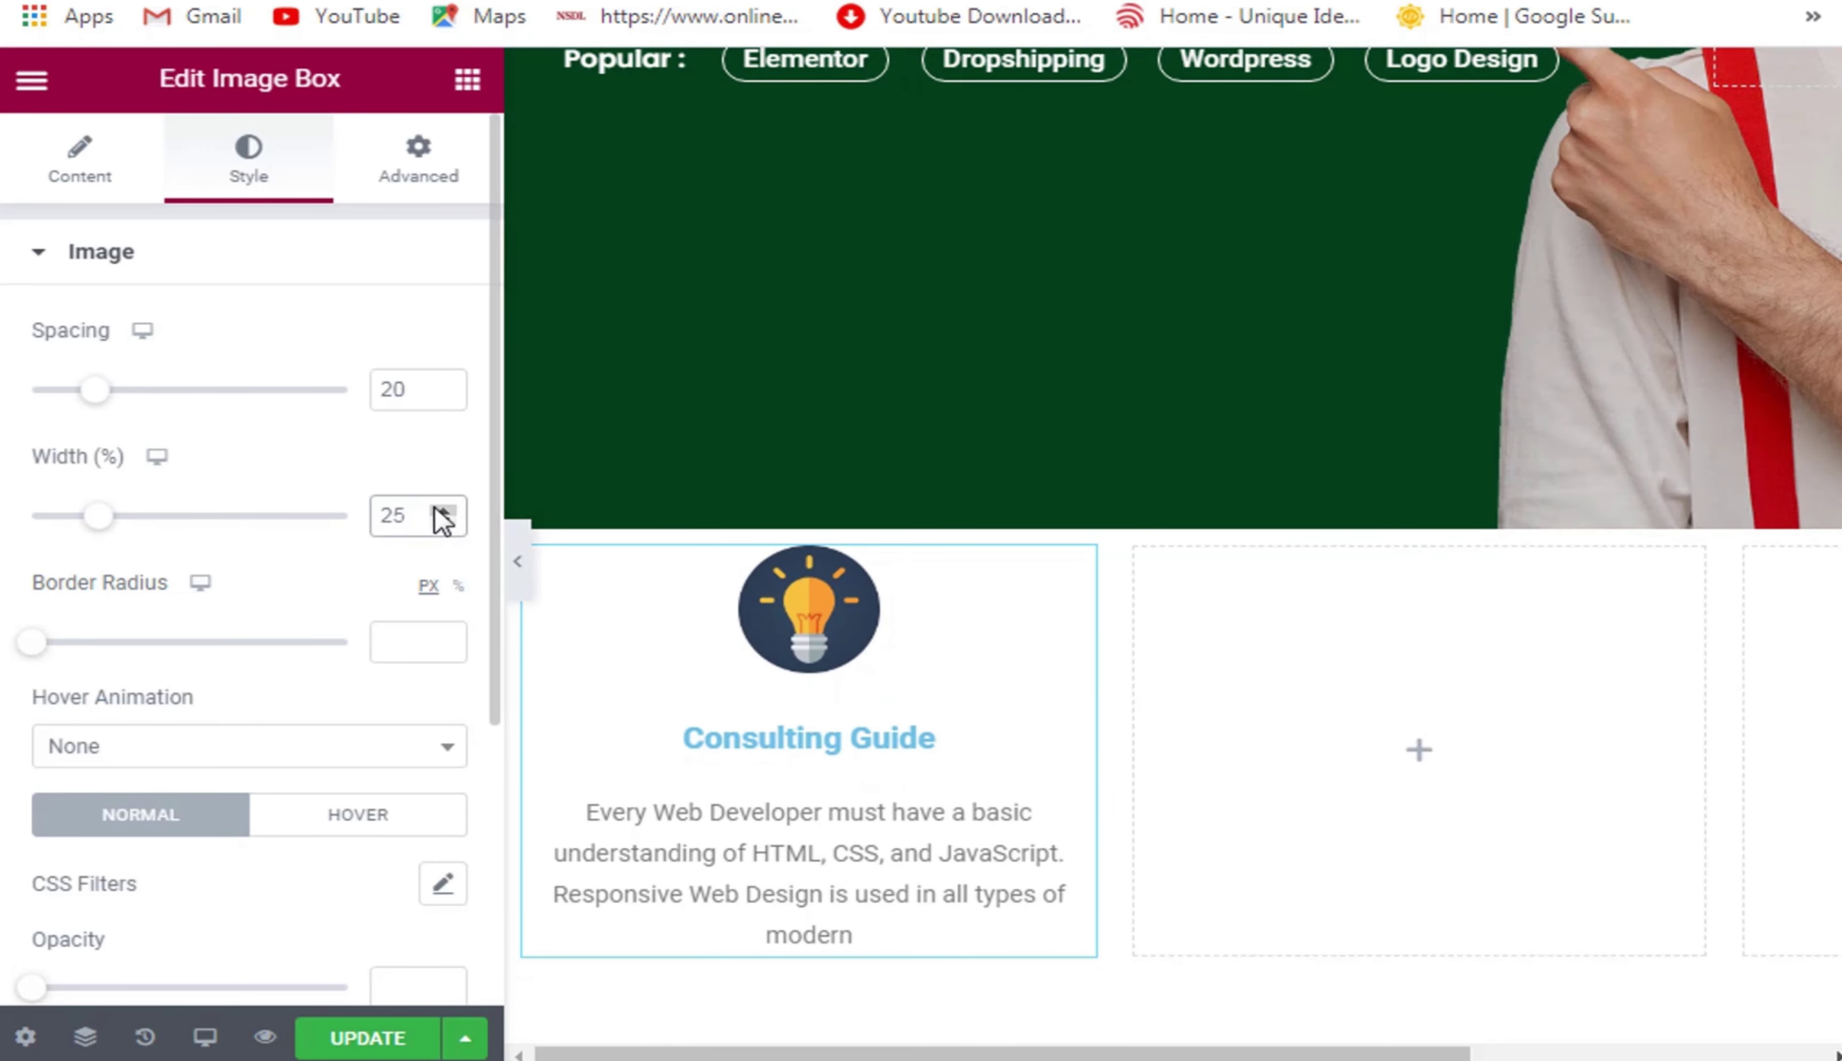
mouse_move(42, 643)
left_mouse_down()
mouse_move(156, 643)
mouse_move(33, 646)
left_mouse_up()
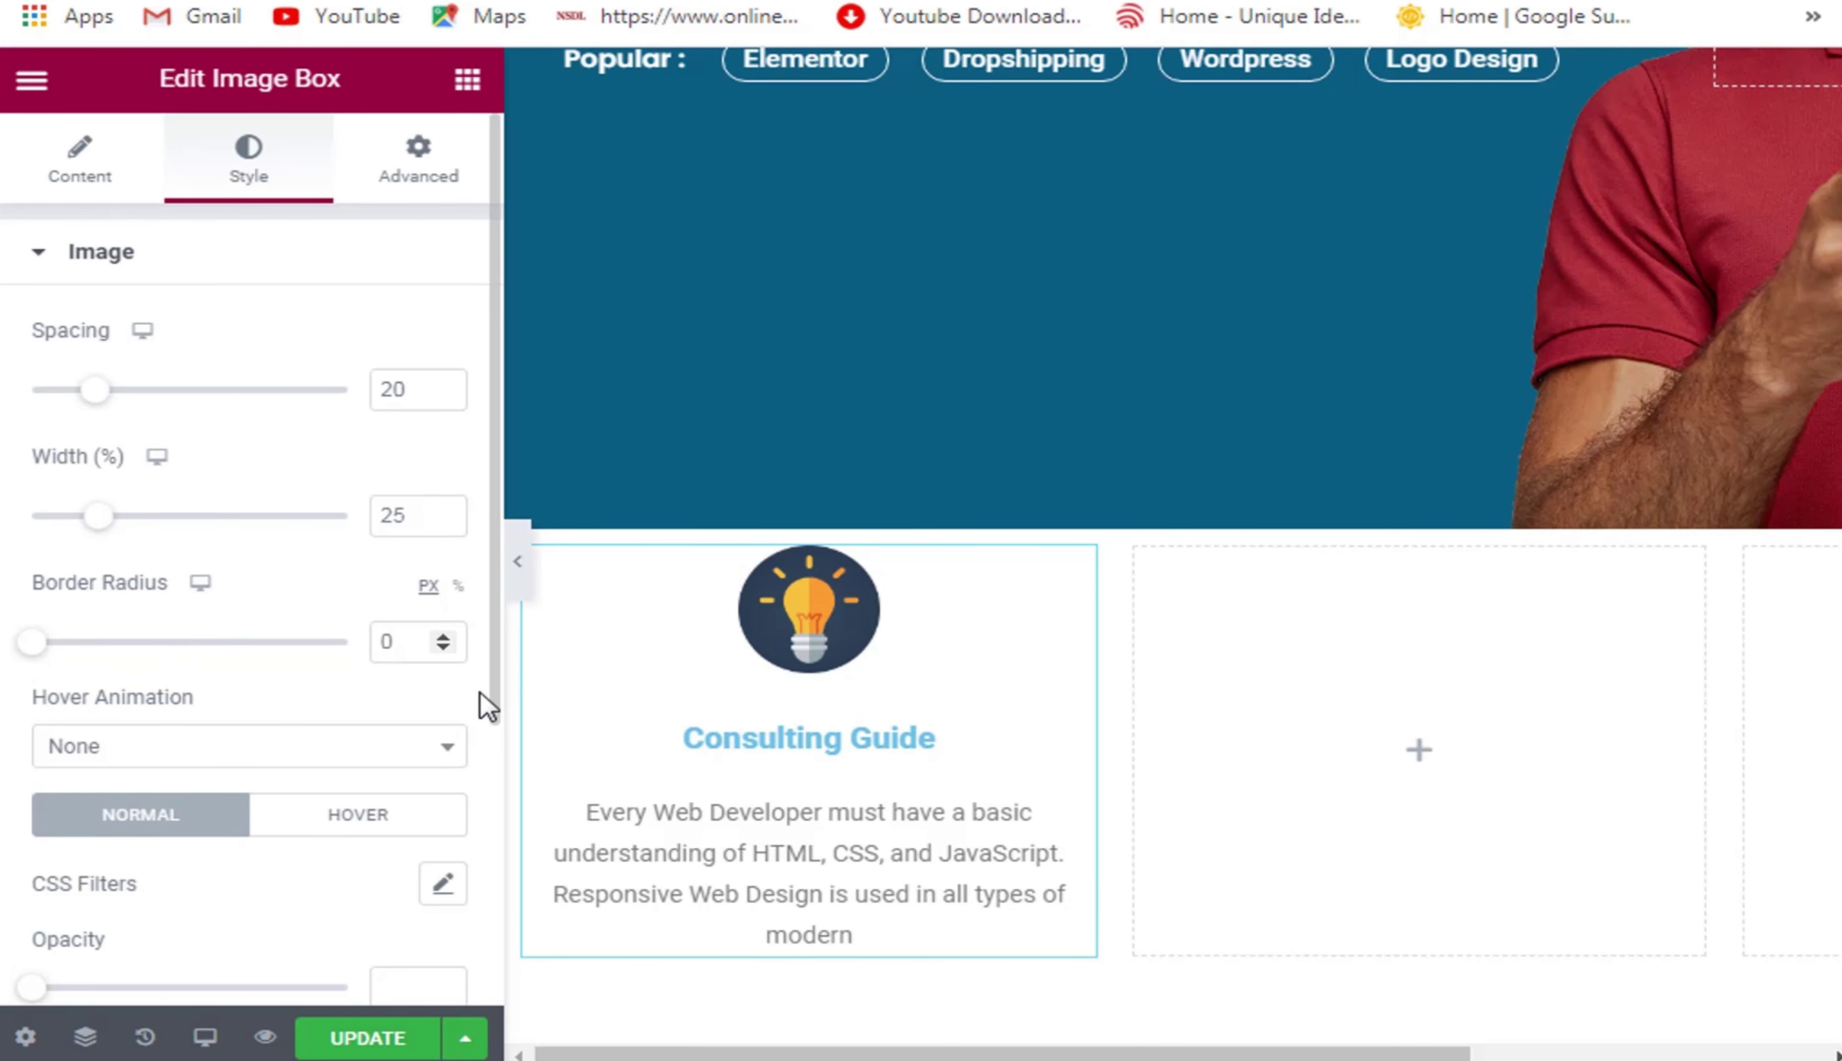
Try the Shrink hover animation on the image box's picture and clear it again.
left_click_drag(492, 687, 495, 966)
left_click(181, 408)
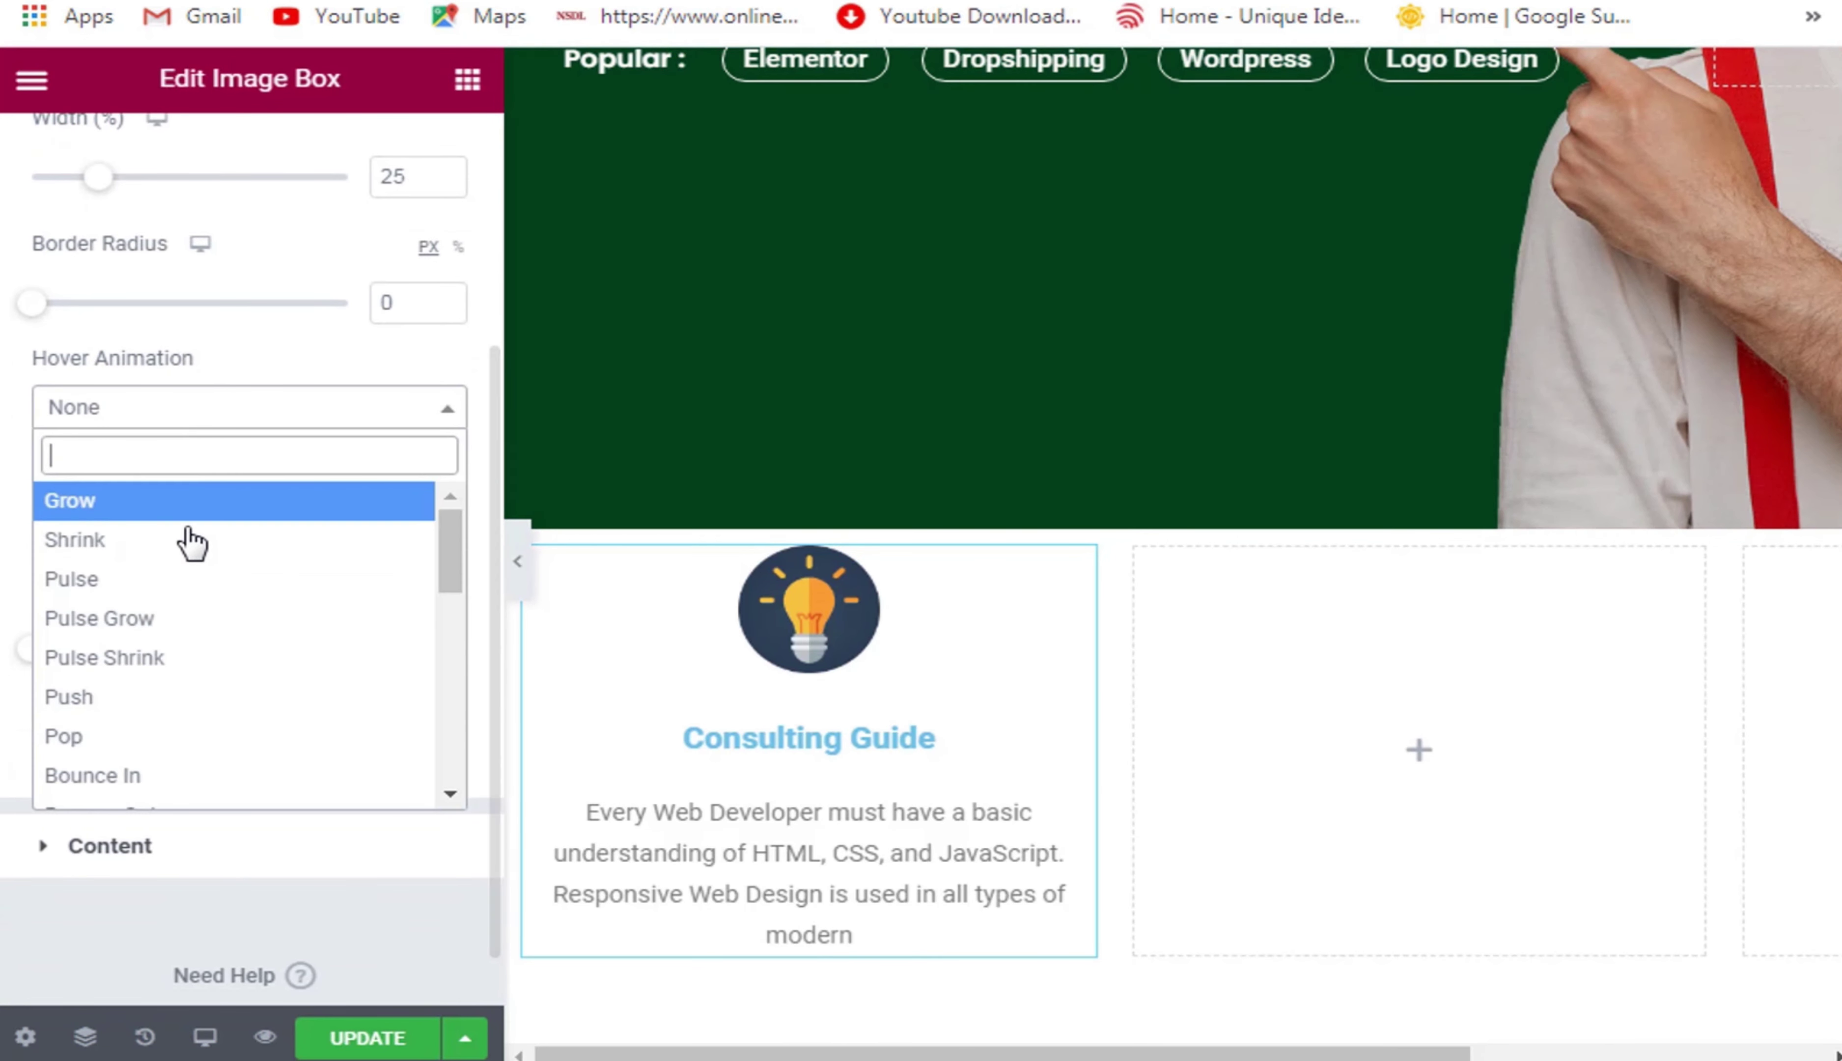
left_click(170, 547)
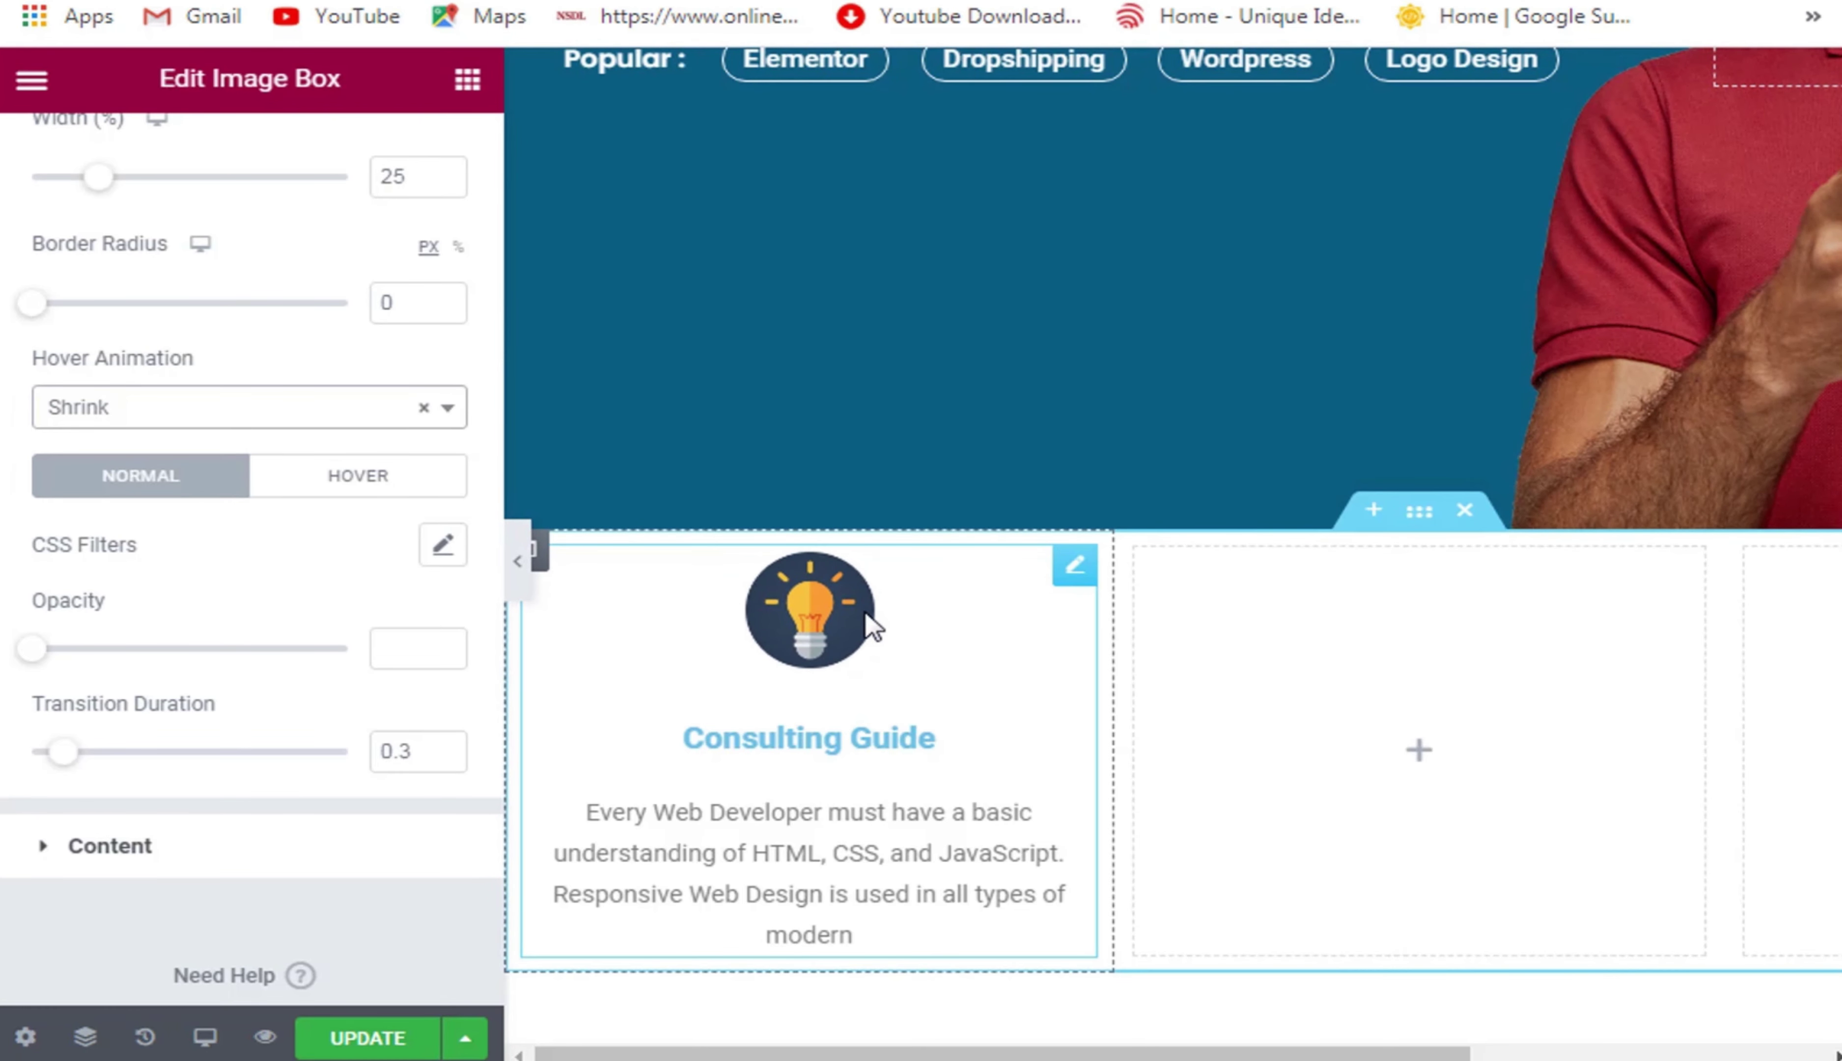
left_click(438, 408)
left_click(424, 407)
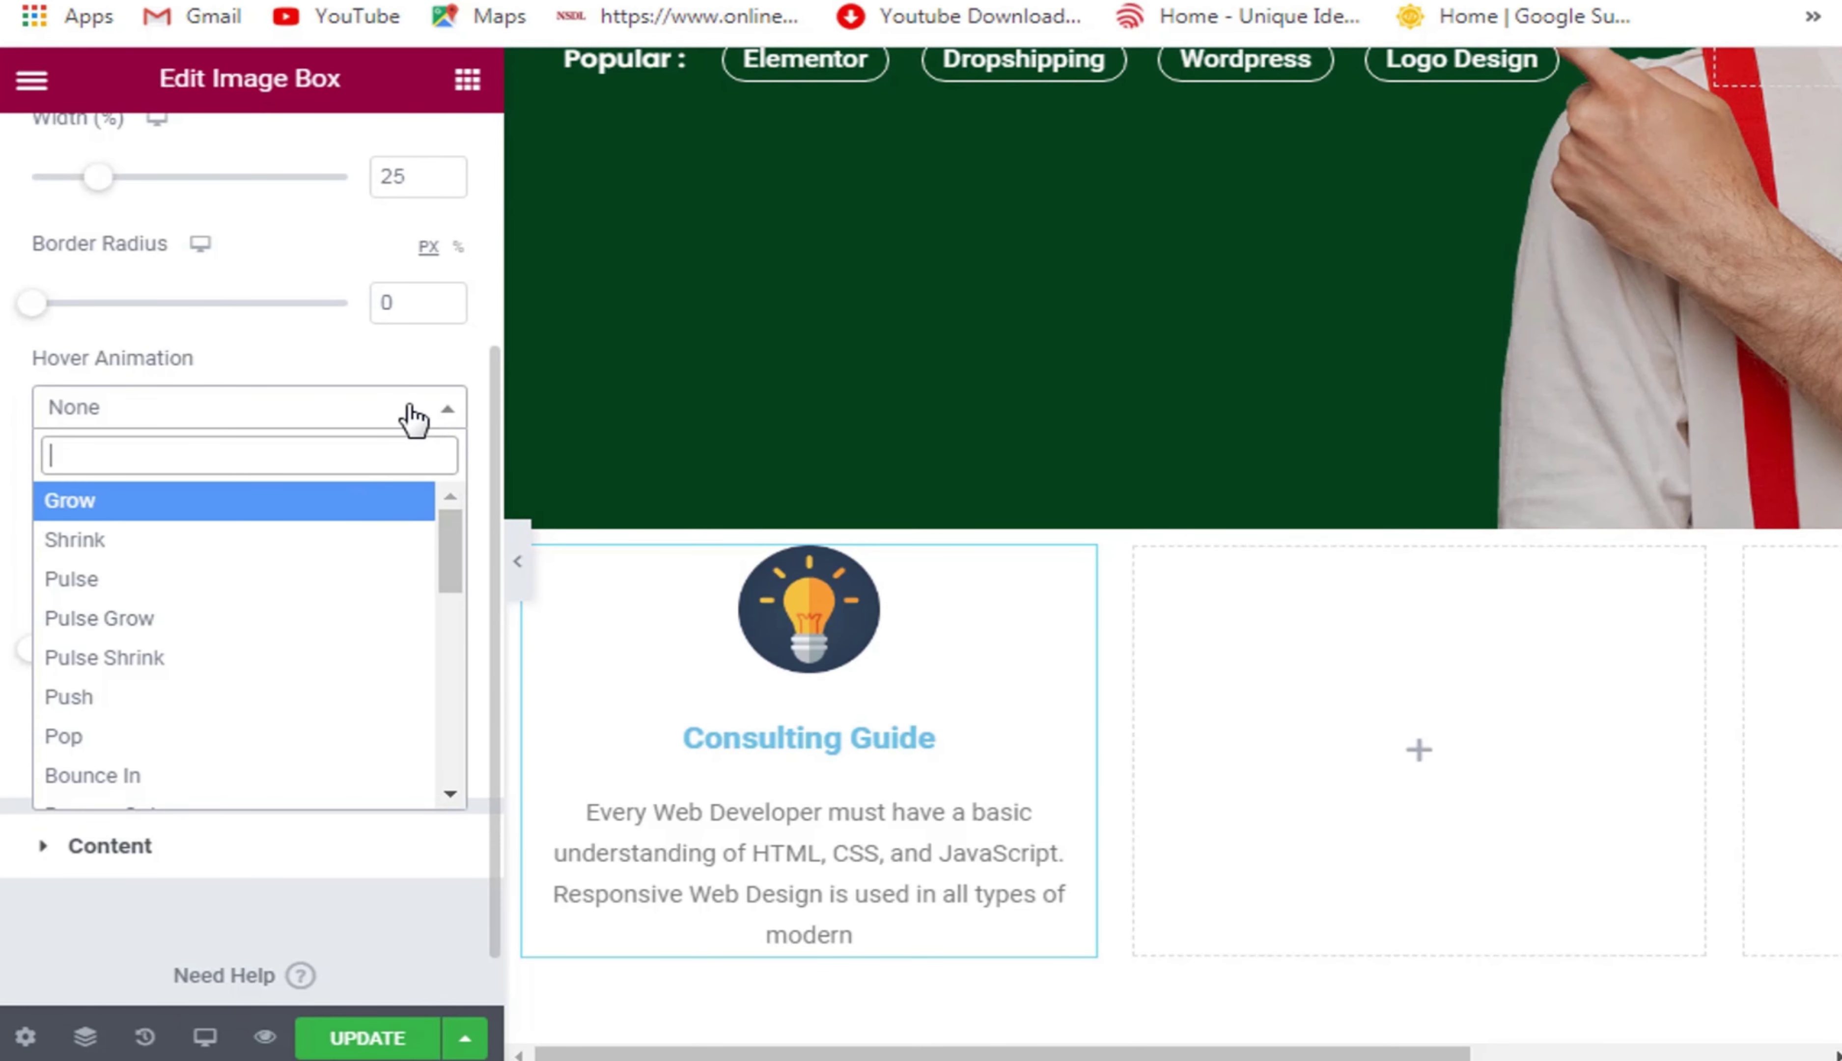
left_click(6, 437)
Center-align the image box's content and change the title color to dark gray.
scroll(203, 810, "down", 1)
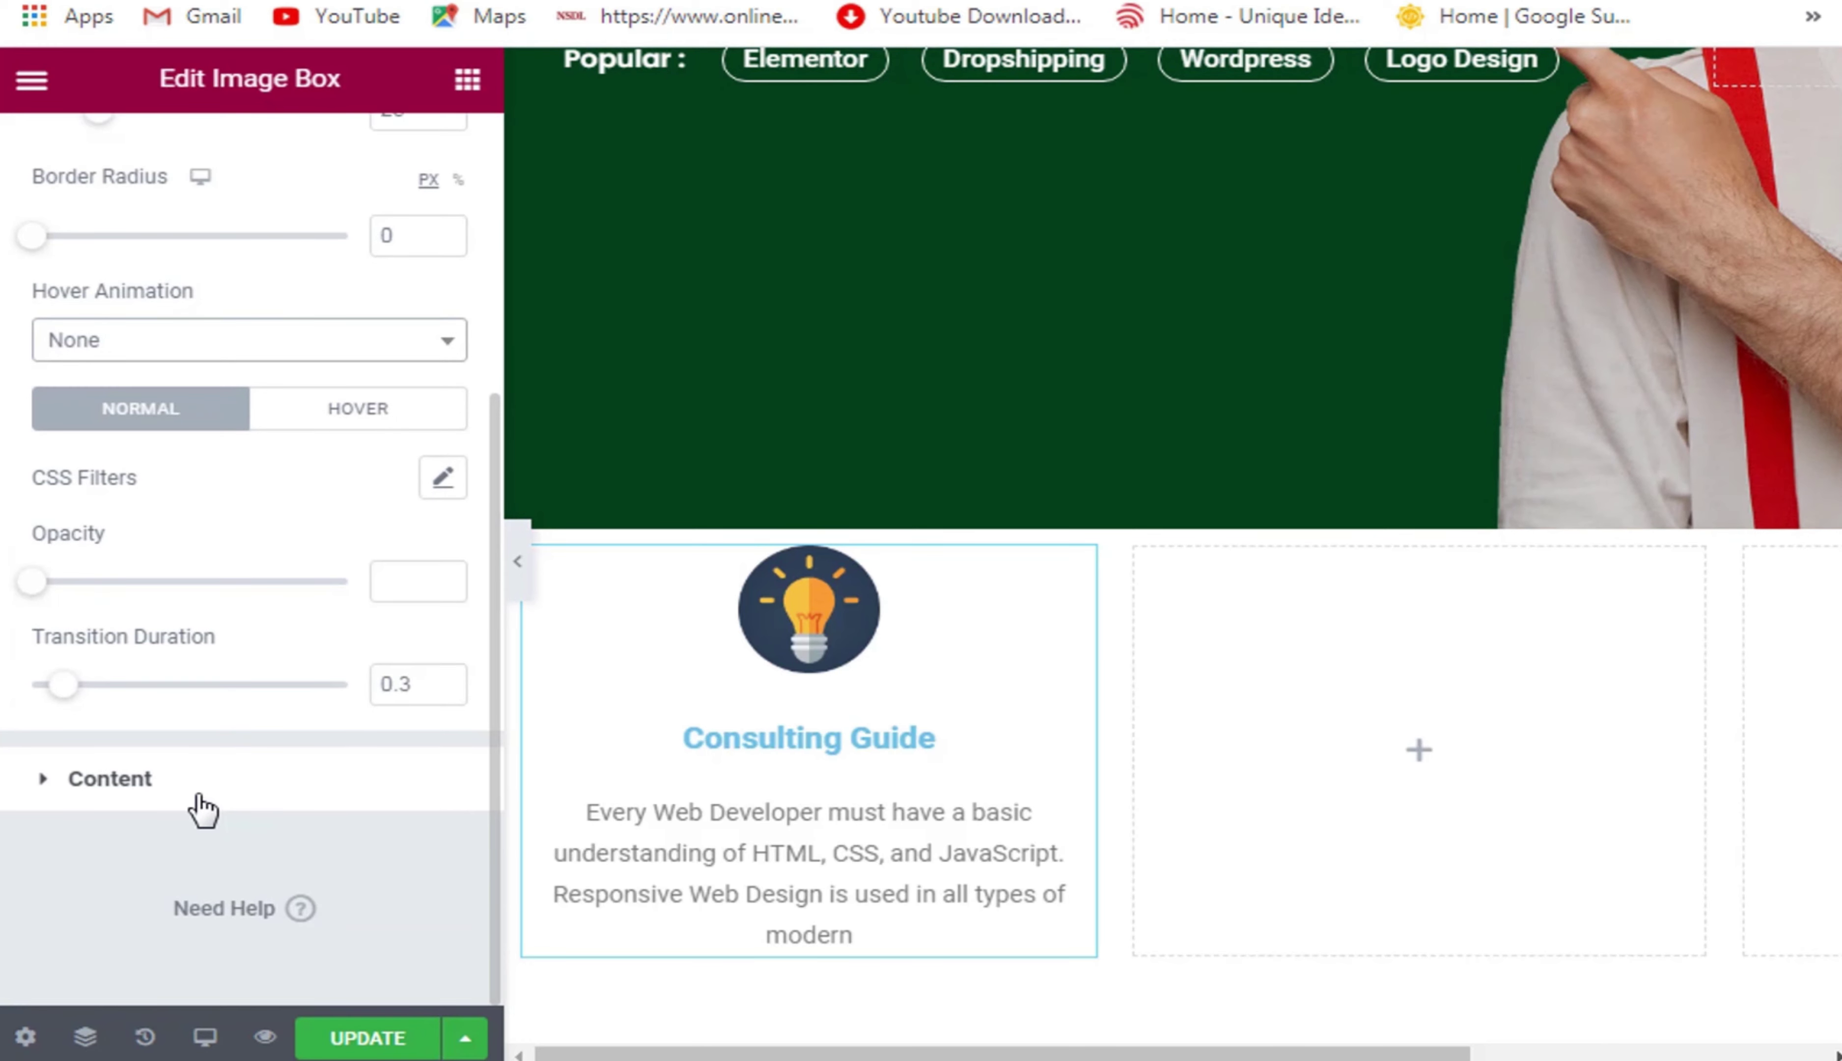
left_click(199, 796)
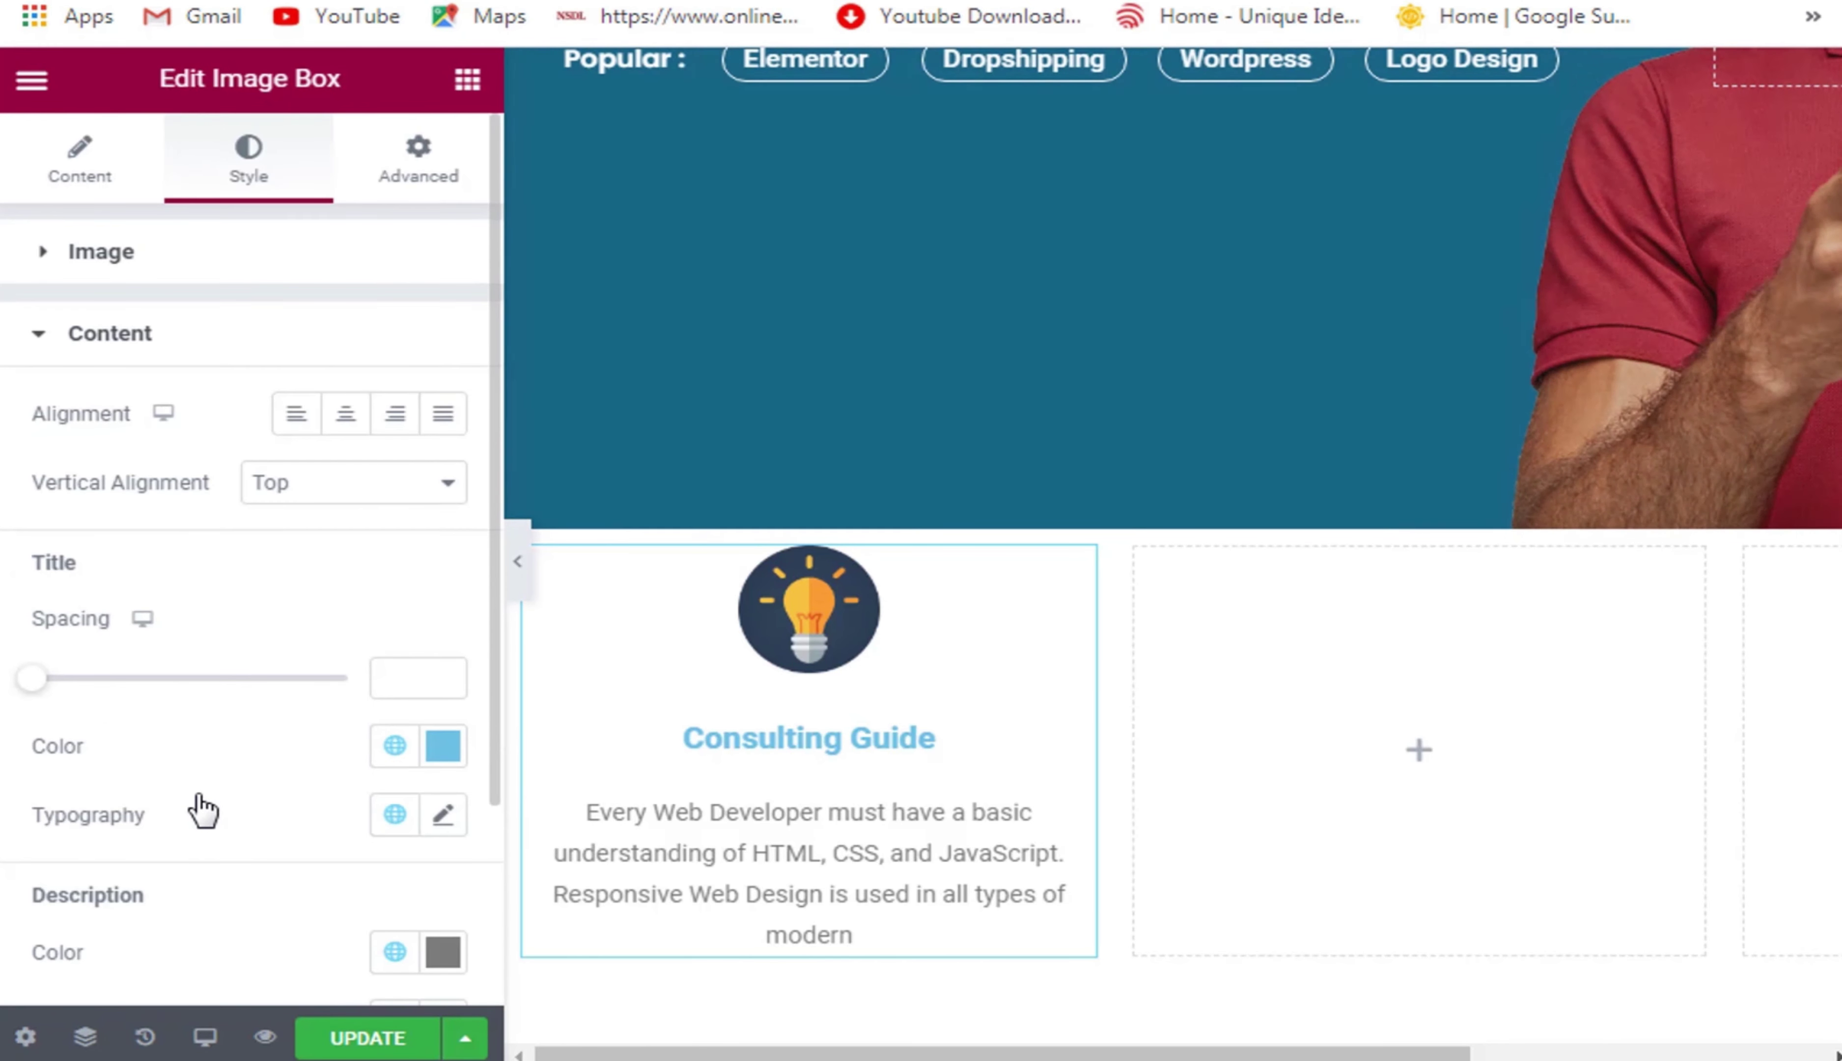
left_click(345, 415)
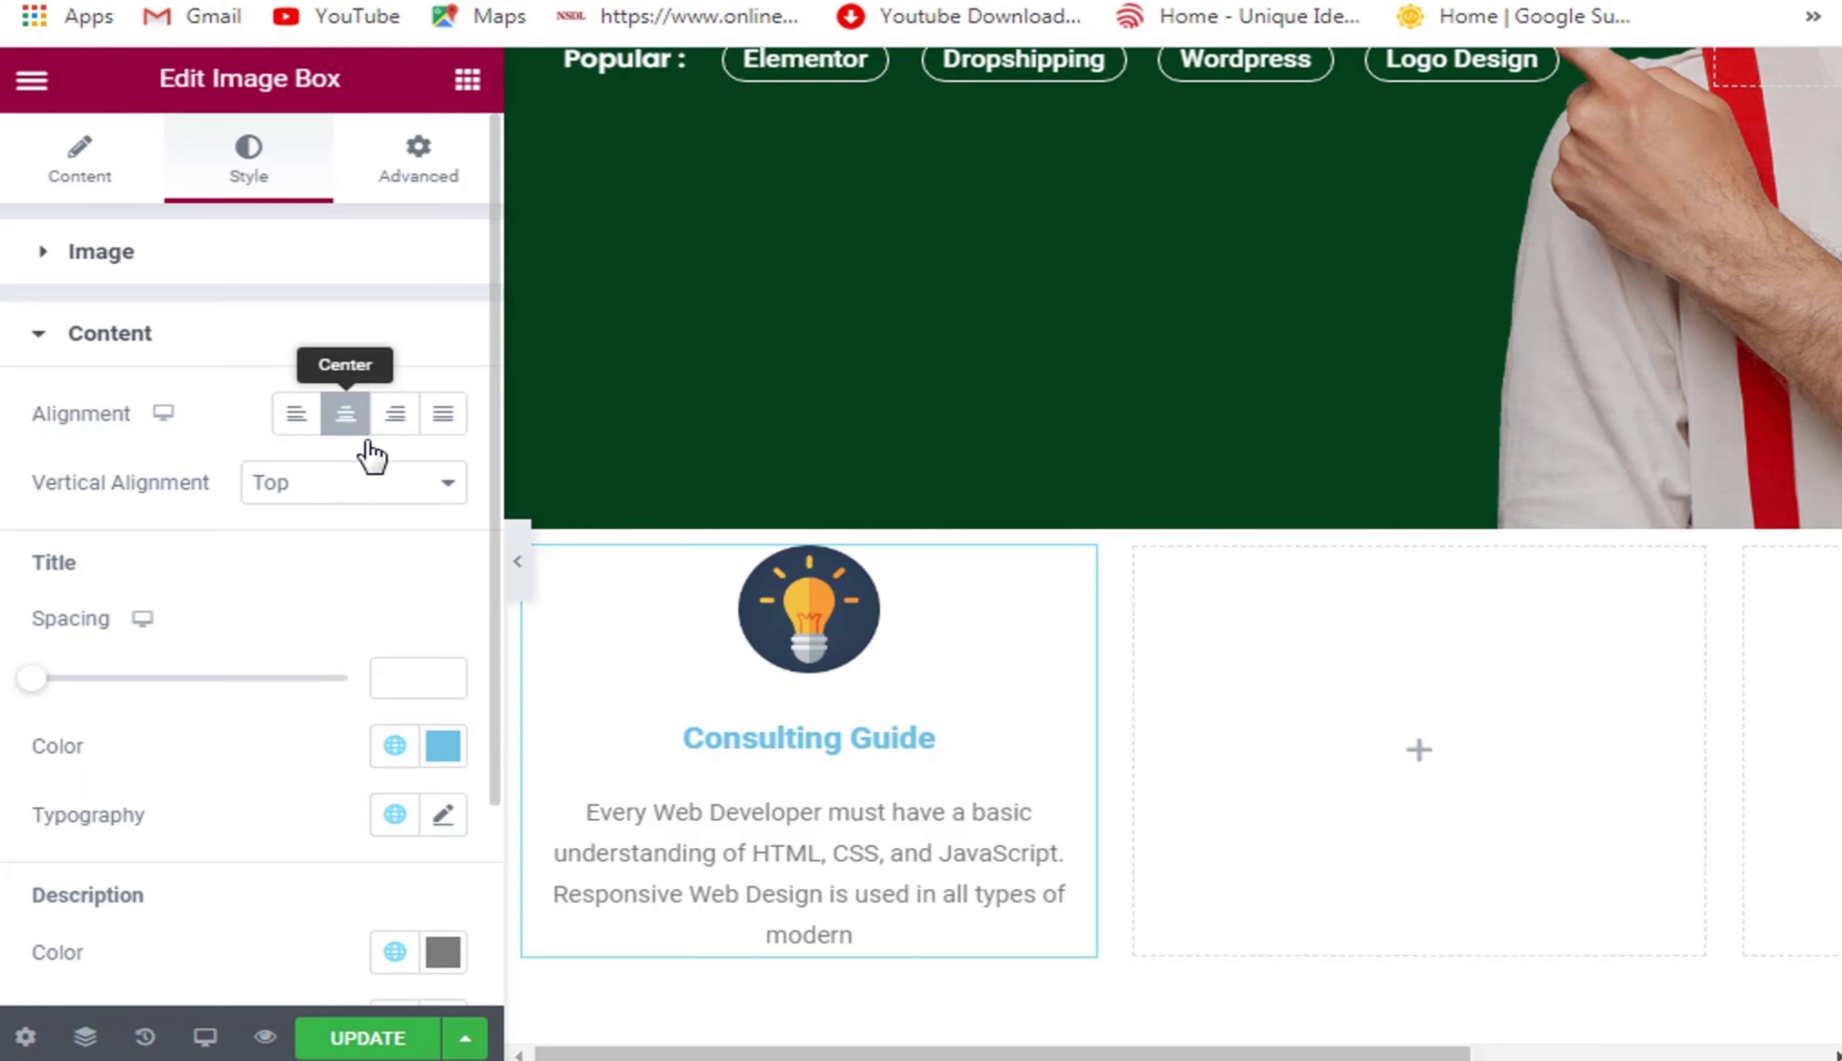
left_click(444, 749)
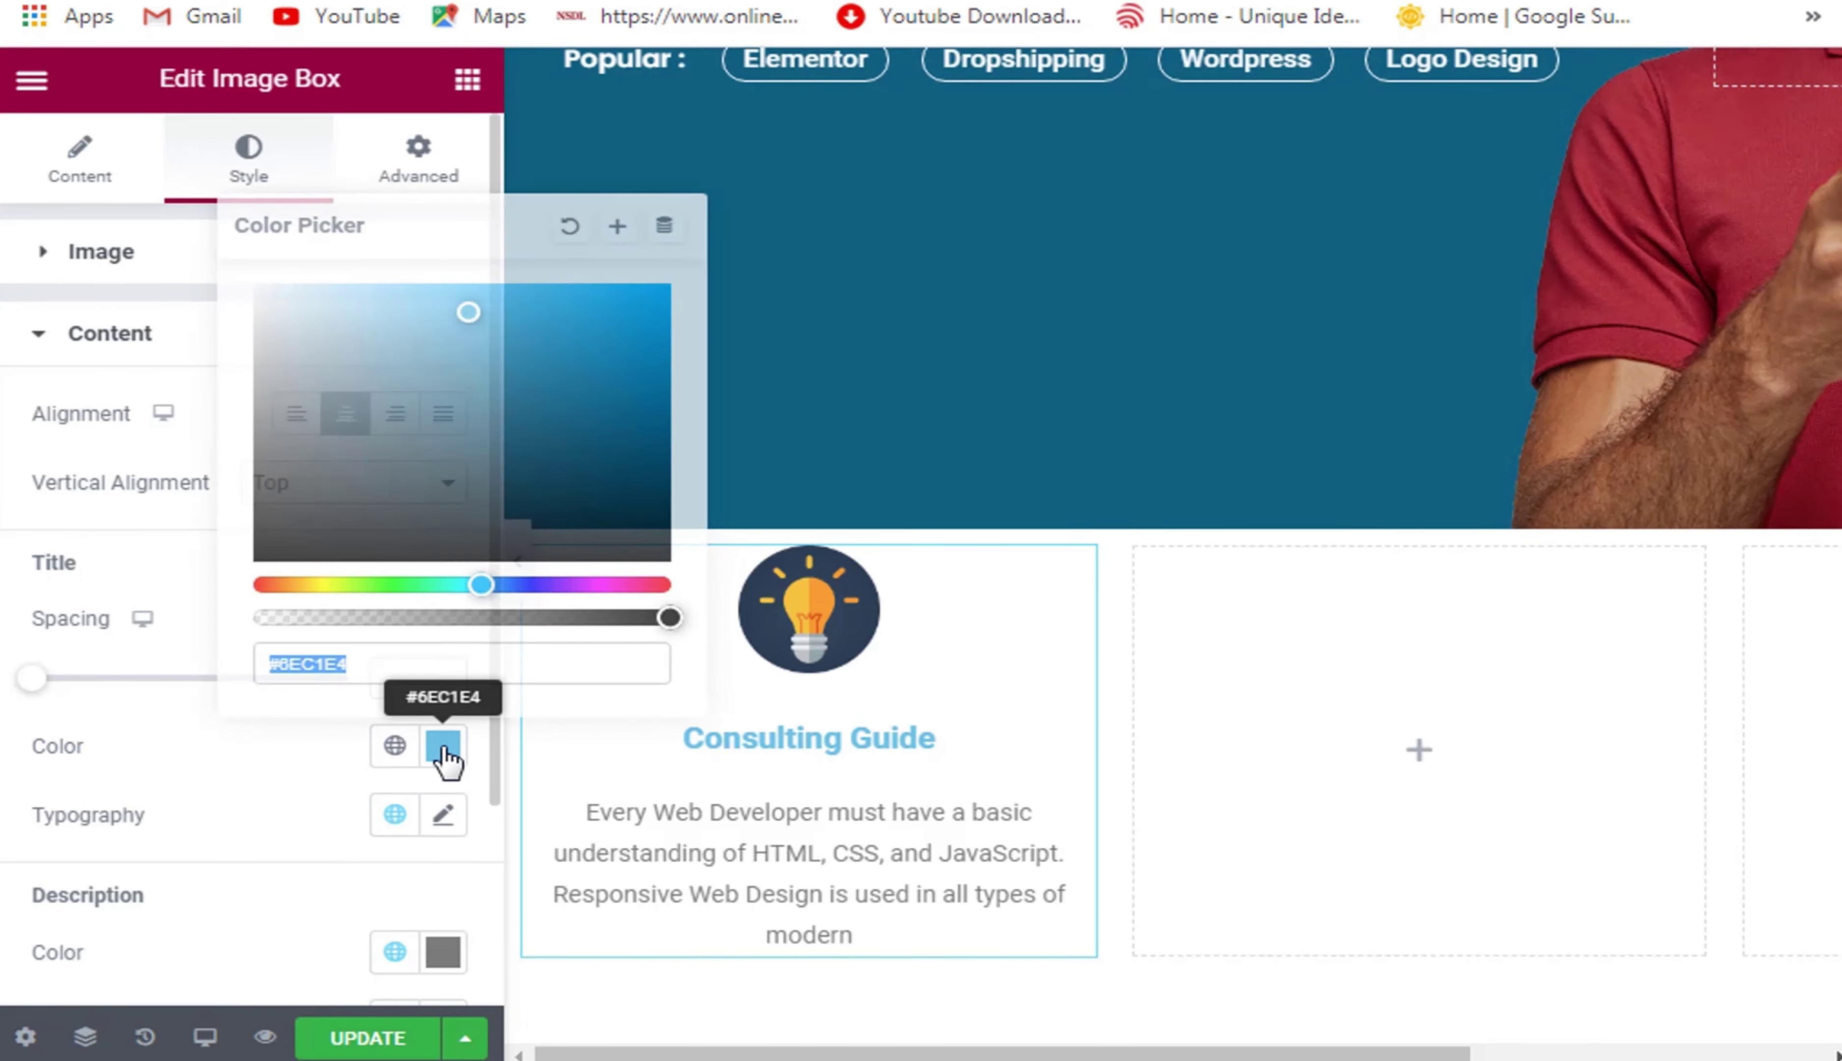
left_click_drag(297, 522, 255, 501)
left_click(256, 771)
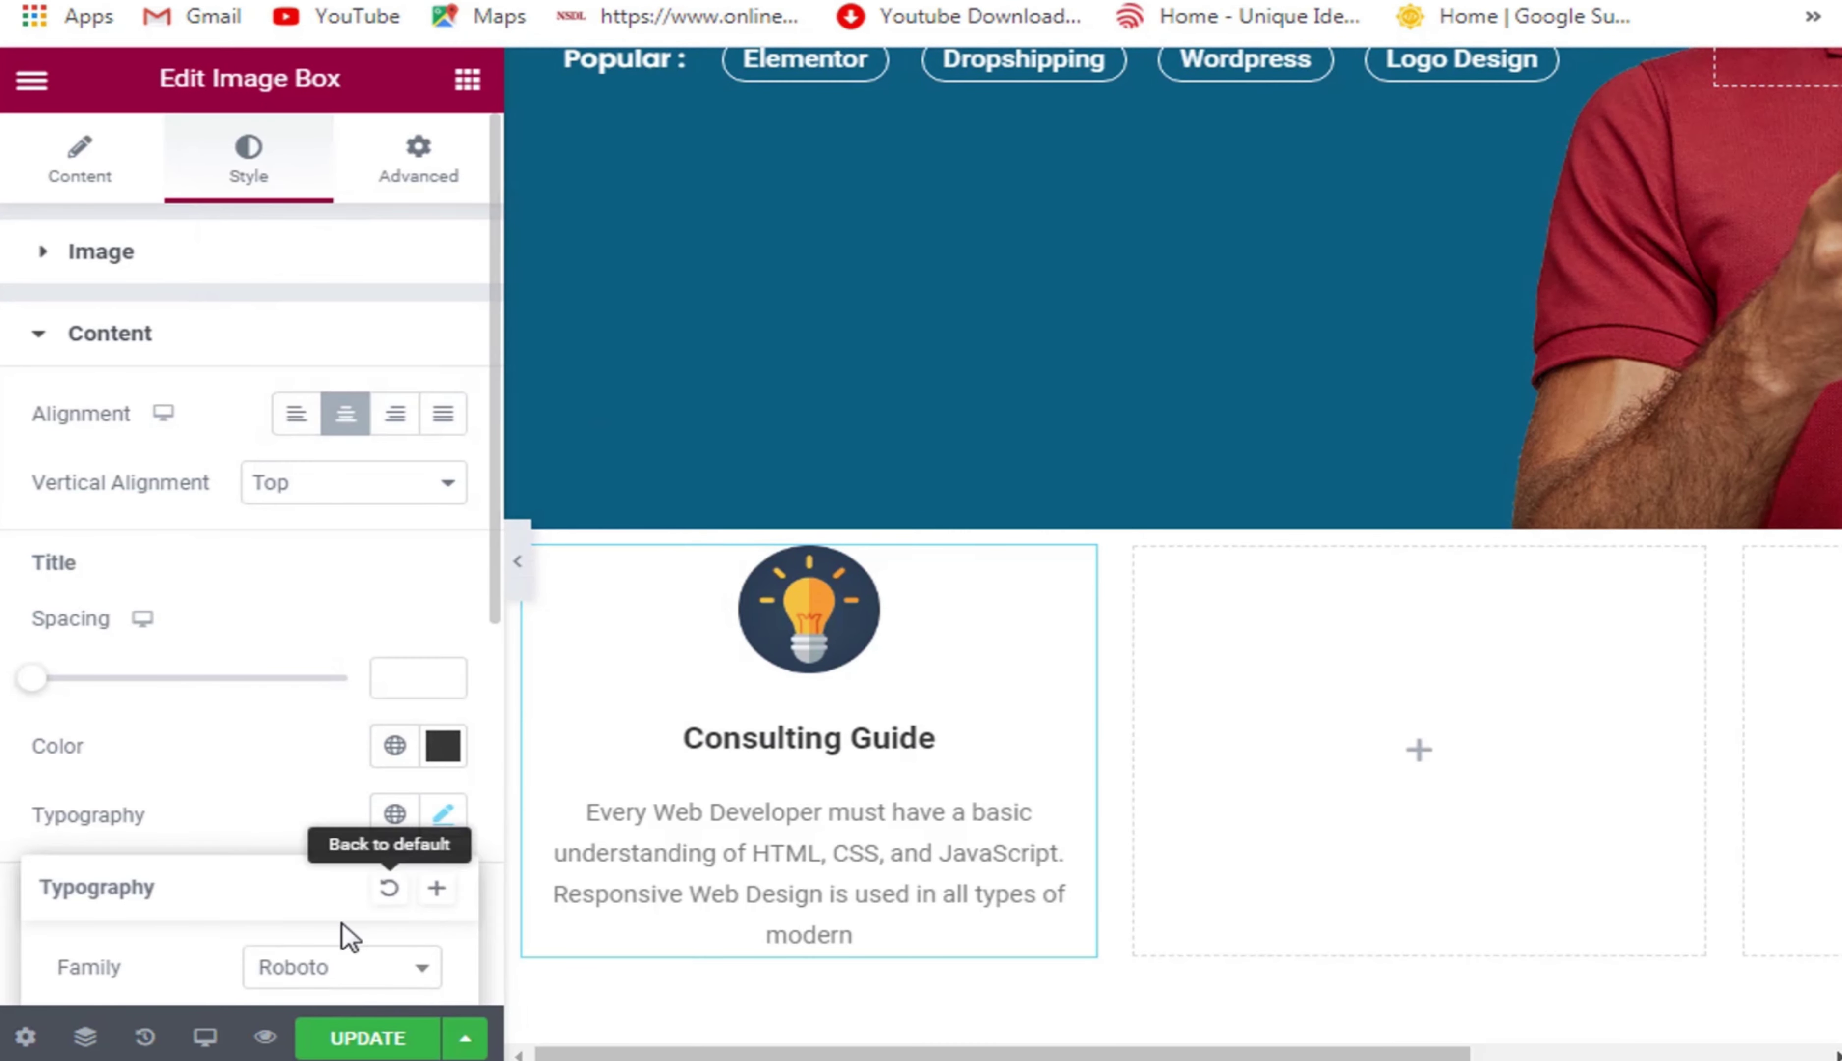
Set the title typography to the Poppins font at 18 px with a weight of 700.
scroll(482, 643, "down", 3)
left_click(443, 561)
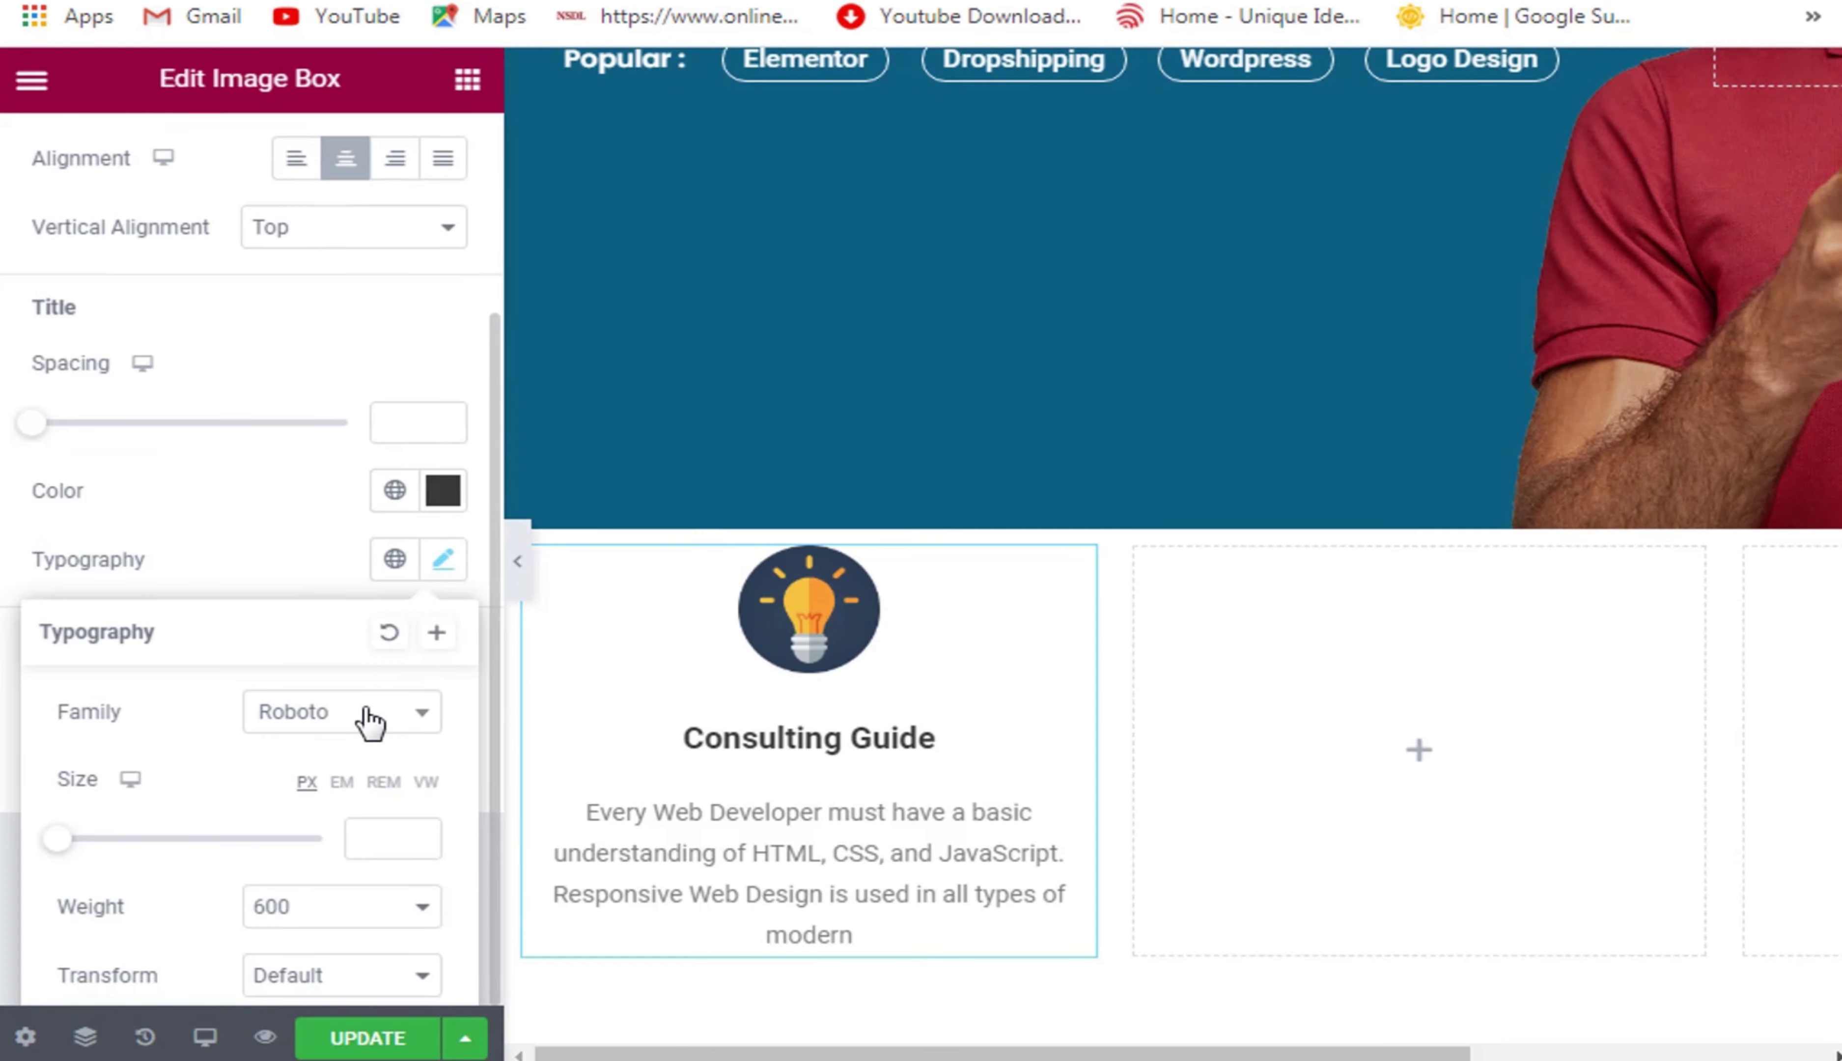
left_click(326, 720)
type("pop")
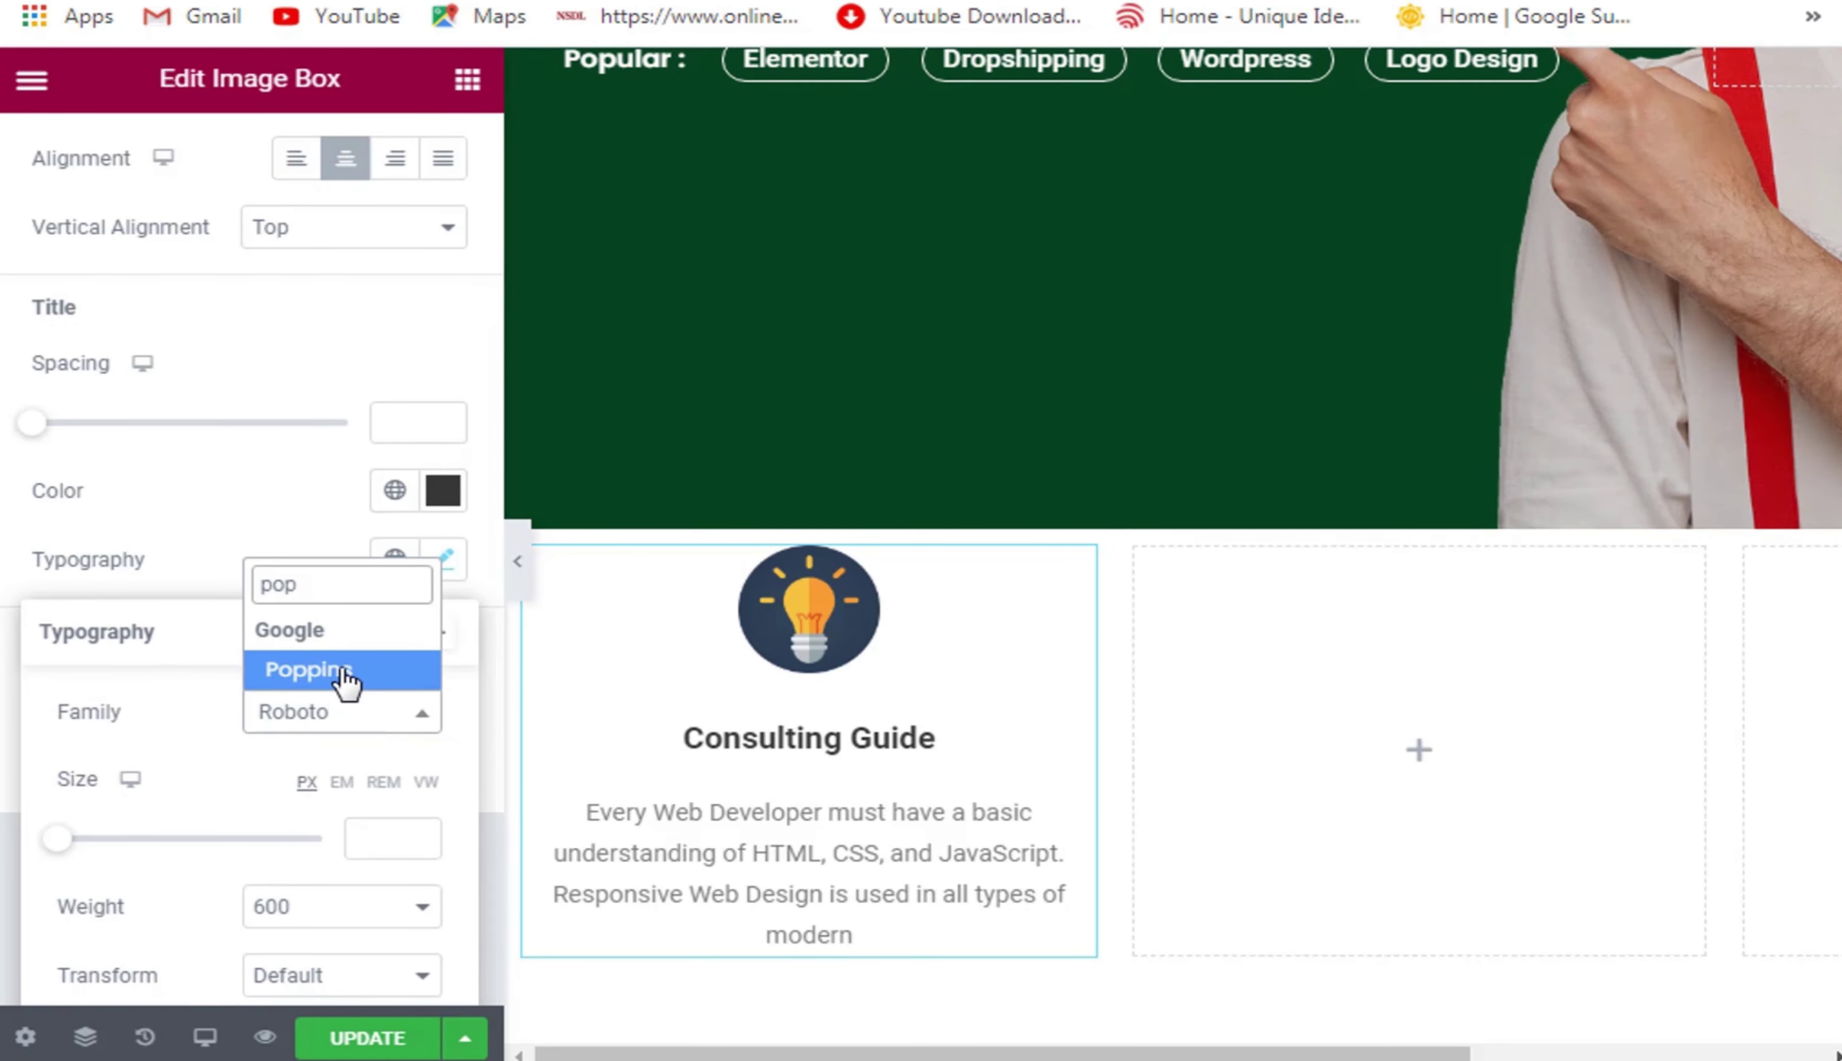
left_click(347, 676)
left_click(349, 849)
type("1")
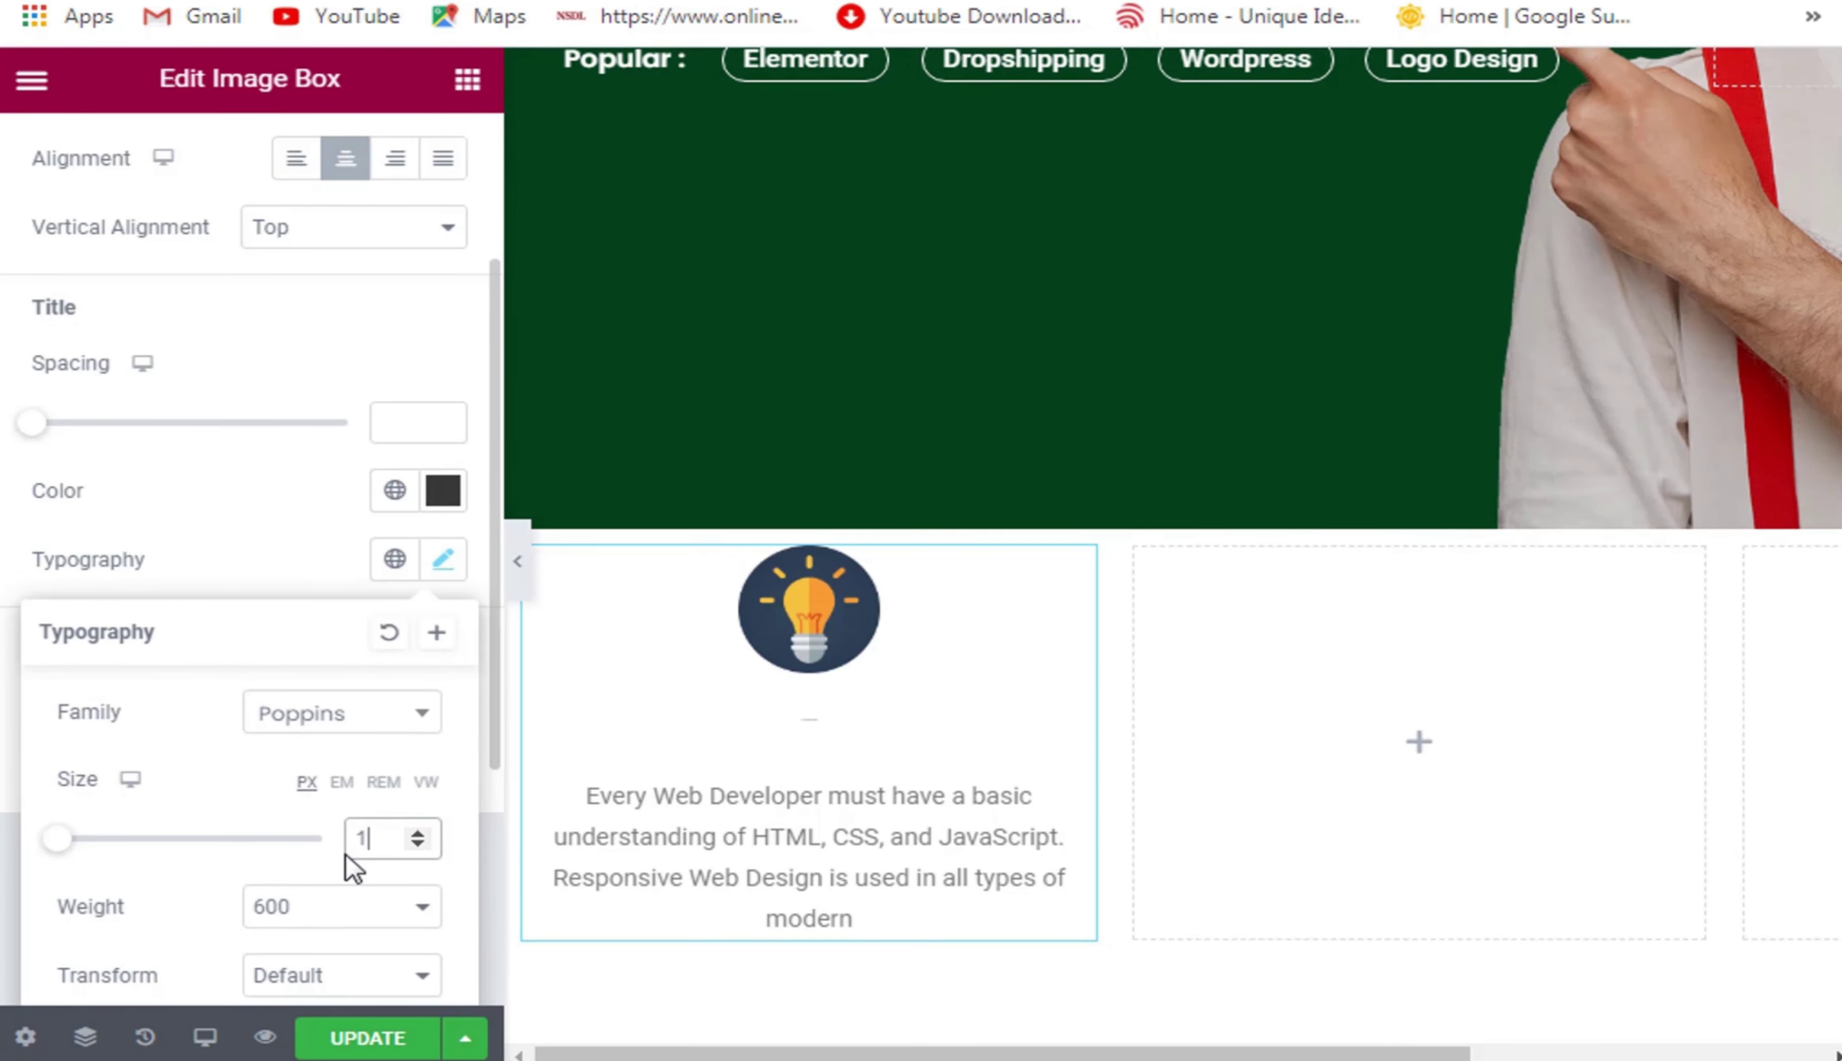
type("7")
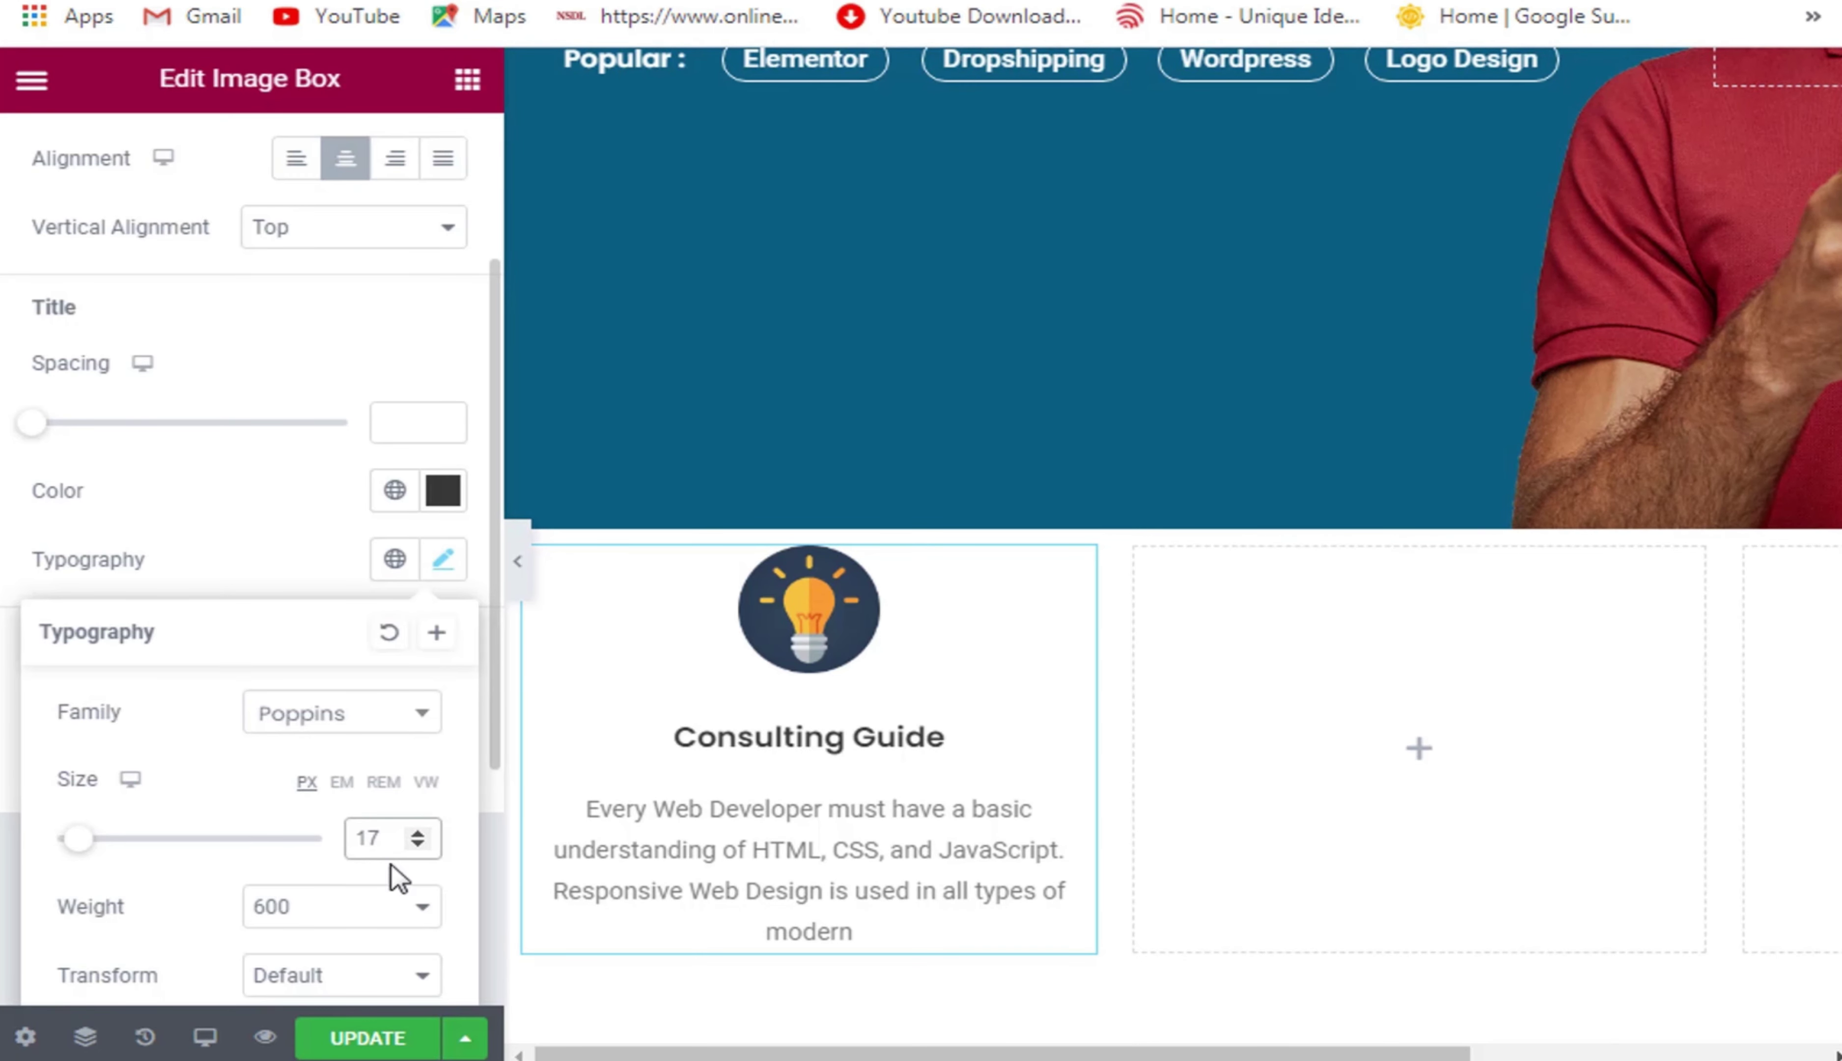
left_click(346, 914)
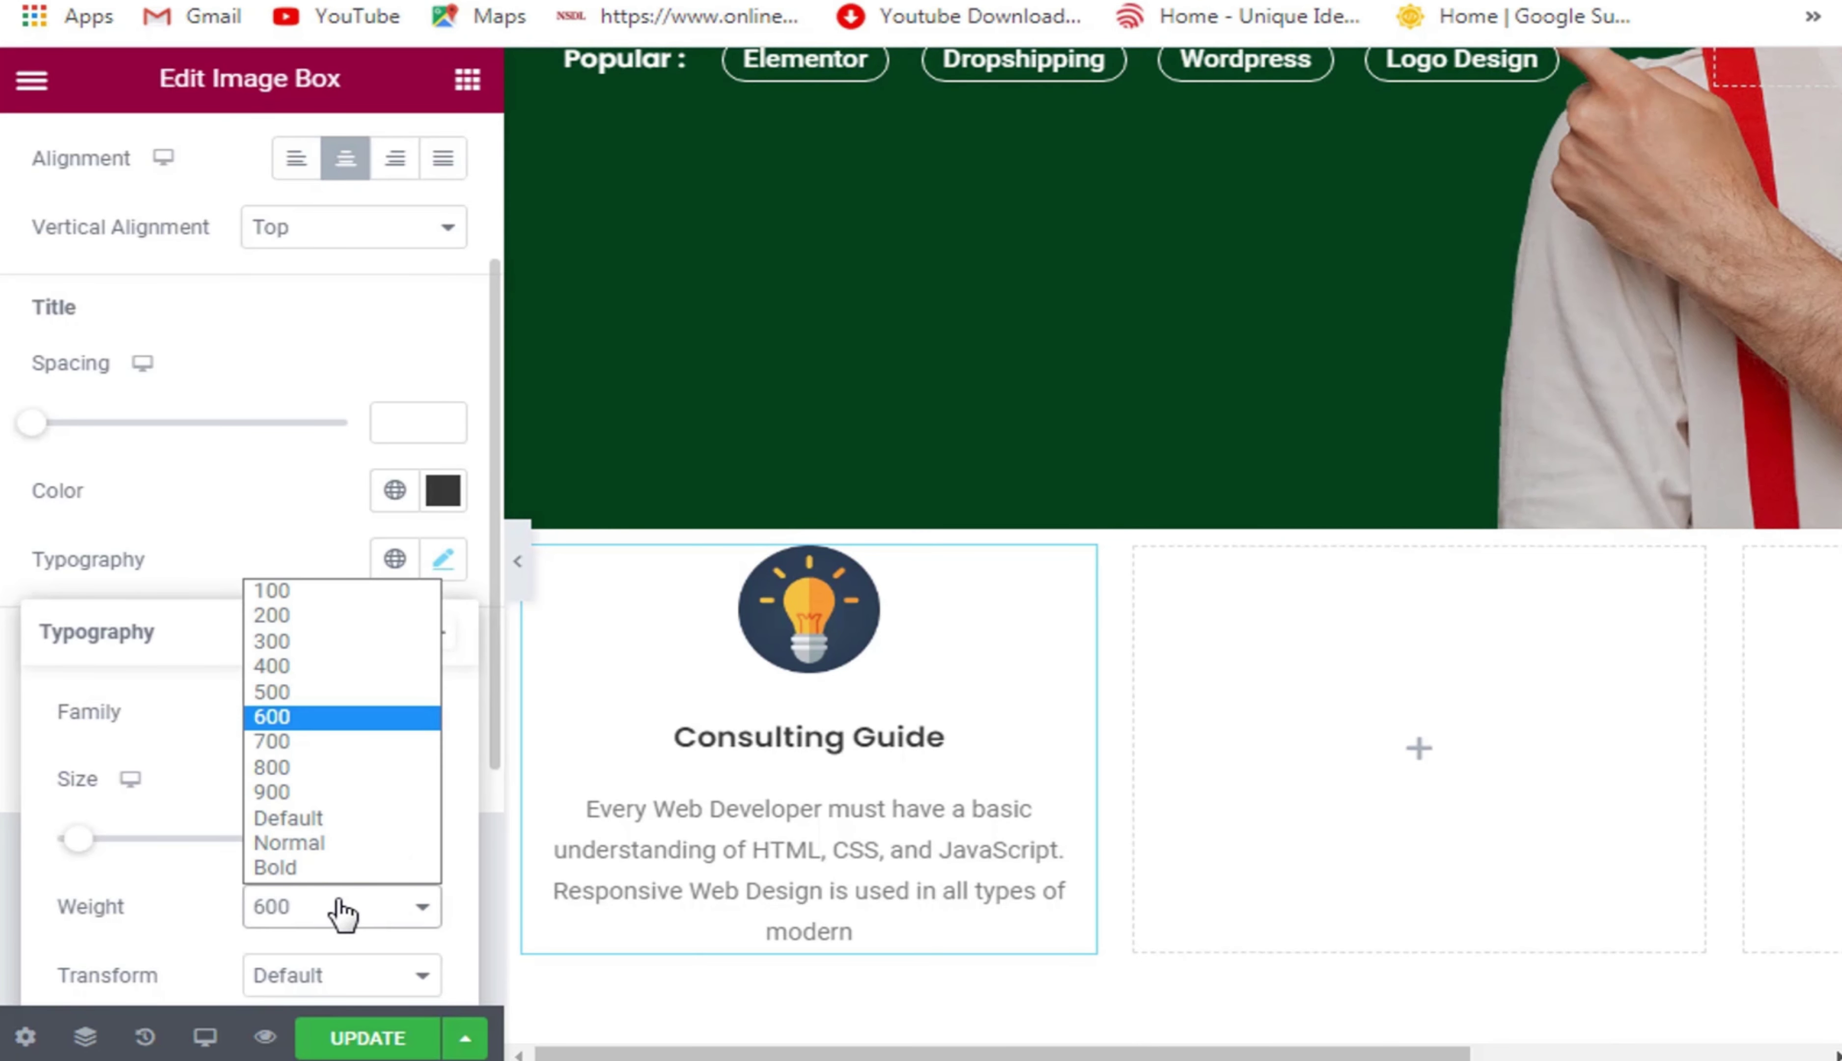
left_click(289, 744)
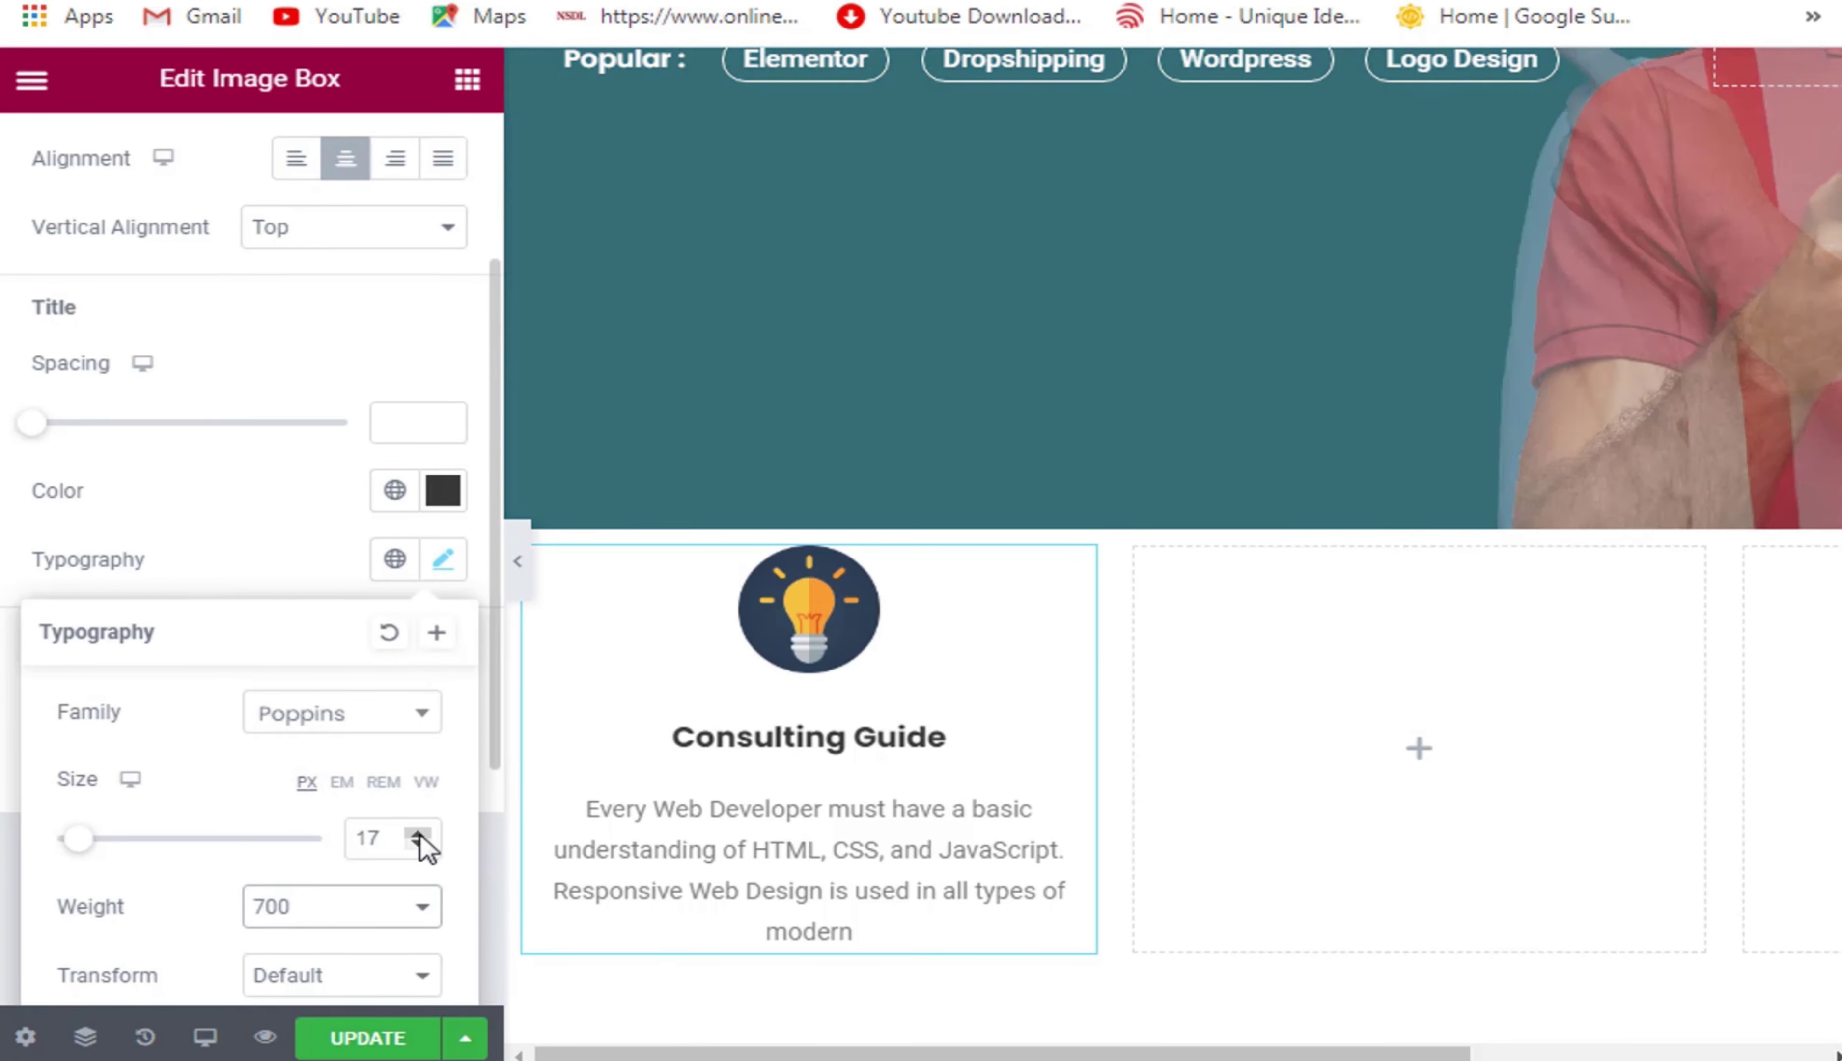
left_click(418, 834)
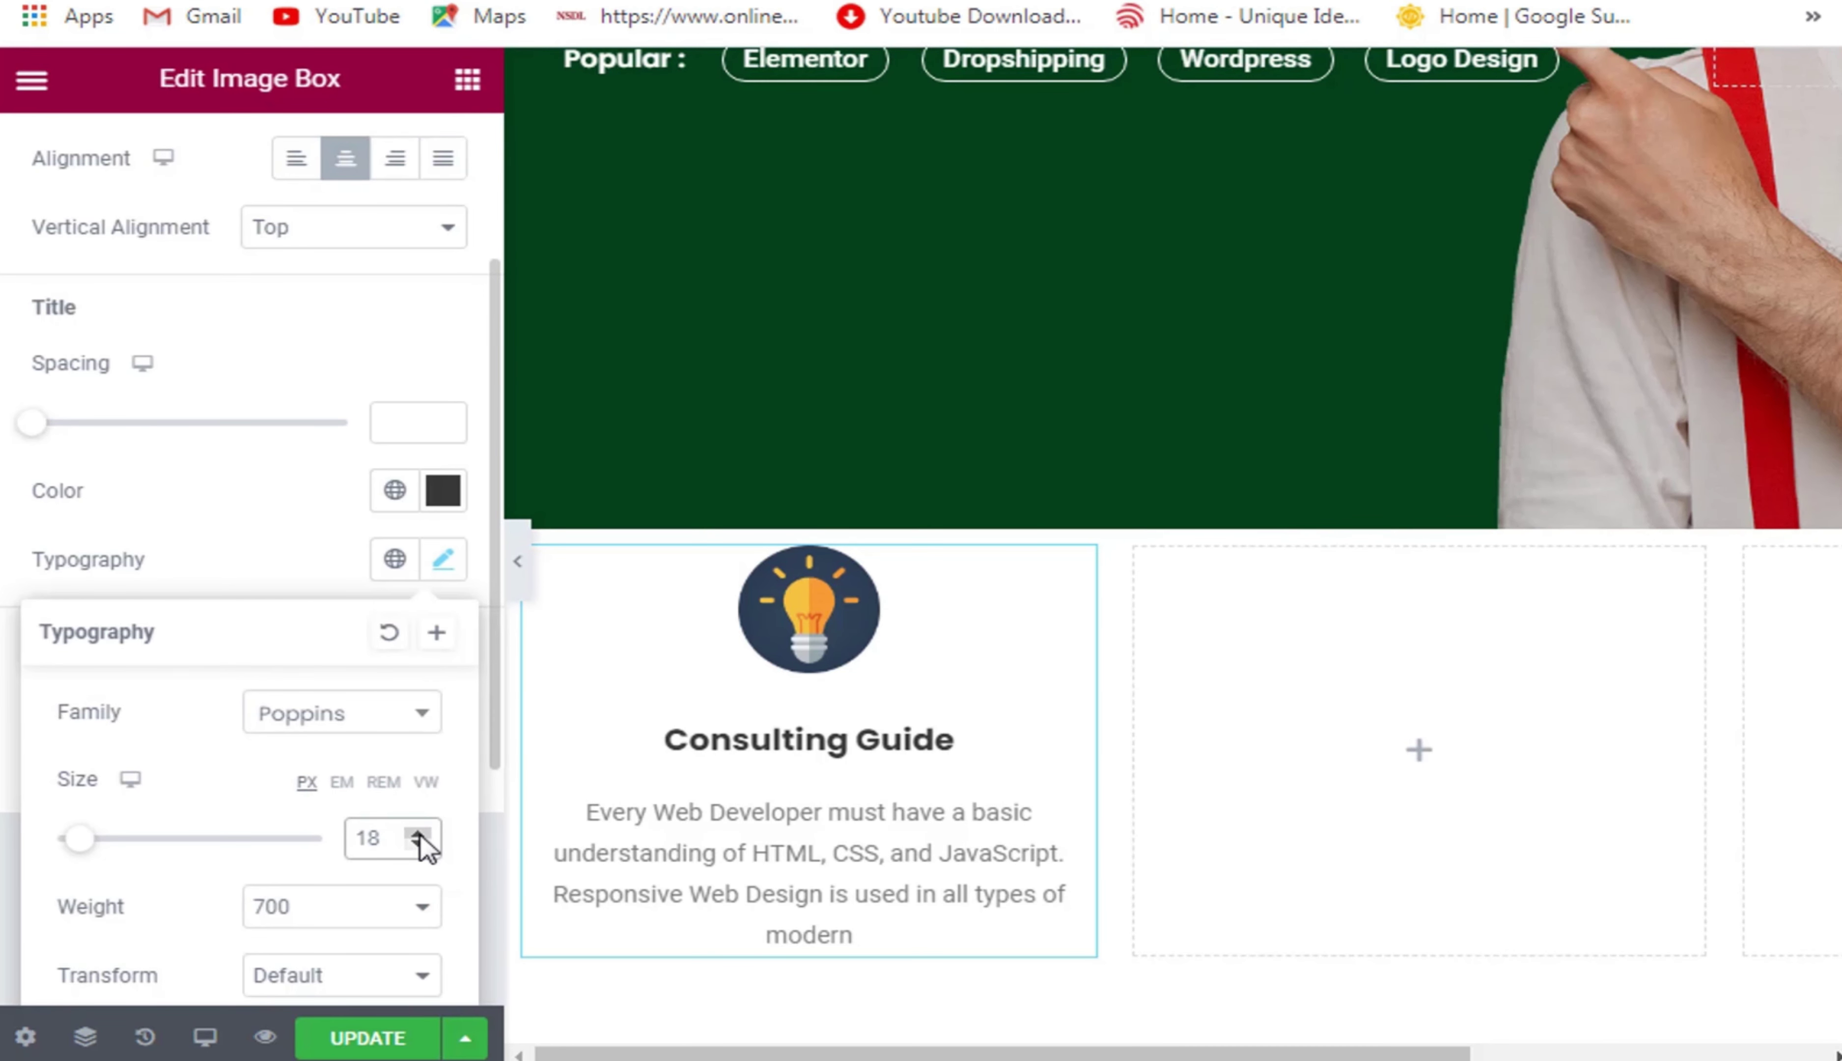
Change the image box's description color to a darker gray.
left_click_drag(493, 740, 497, 882)
left_click(498, 883)
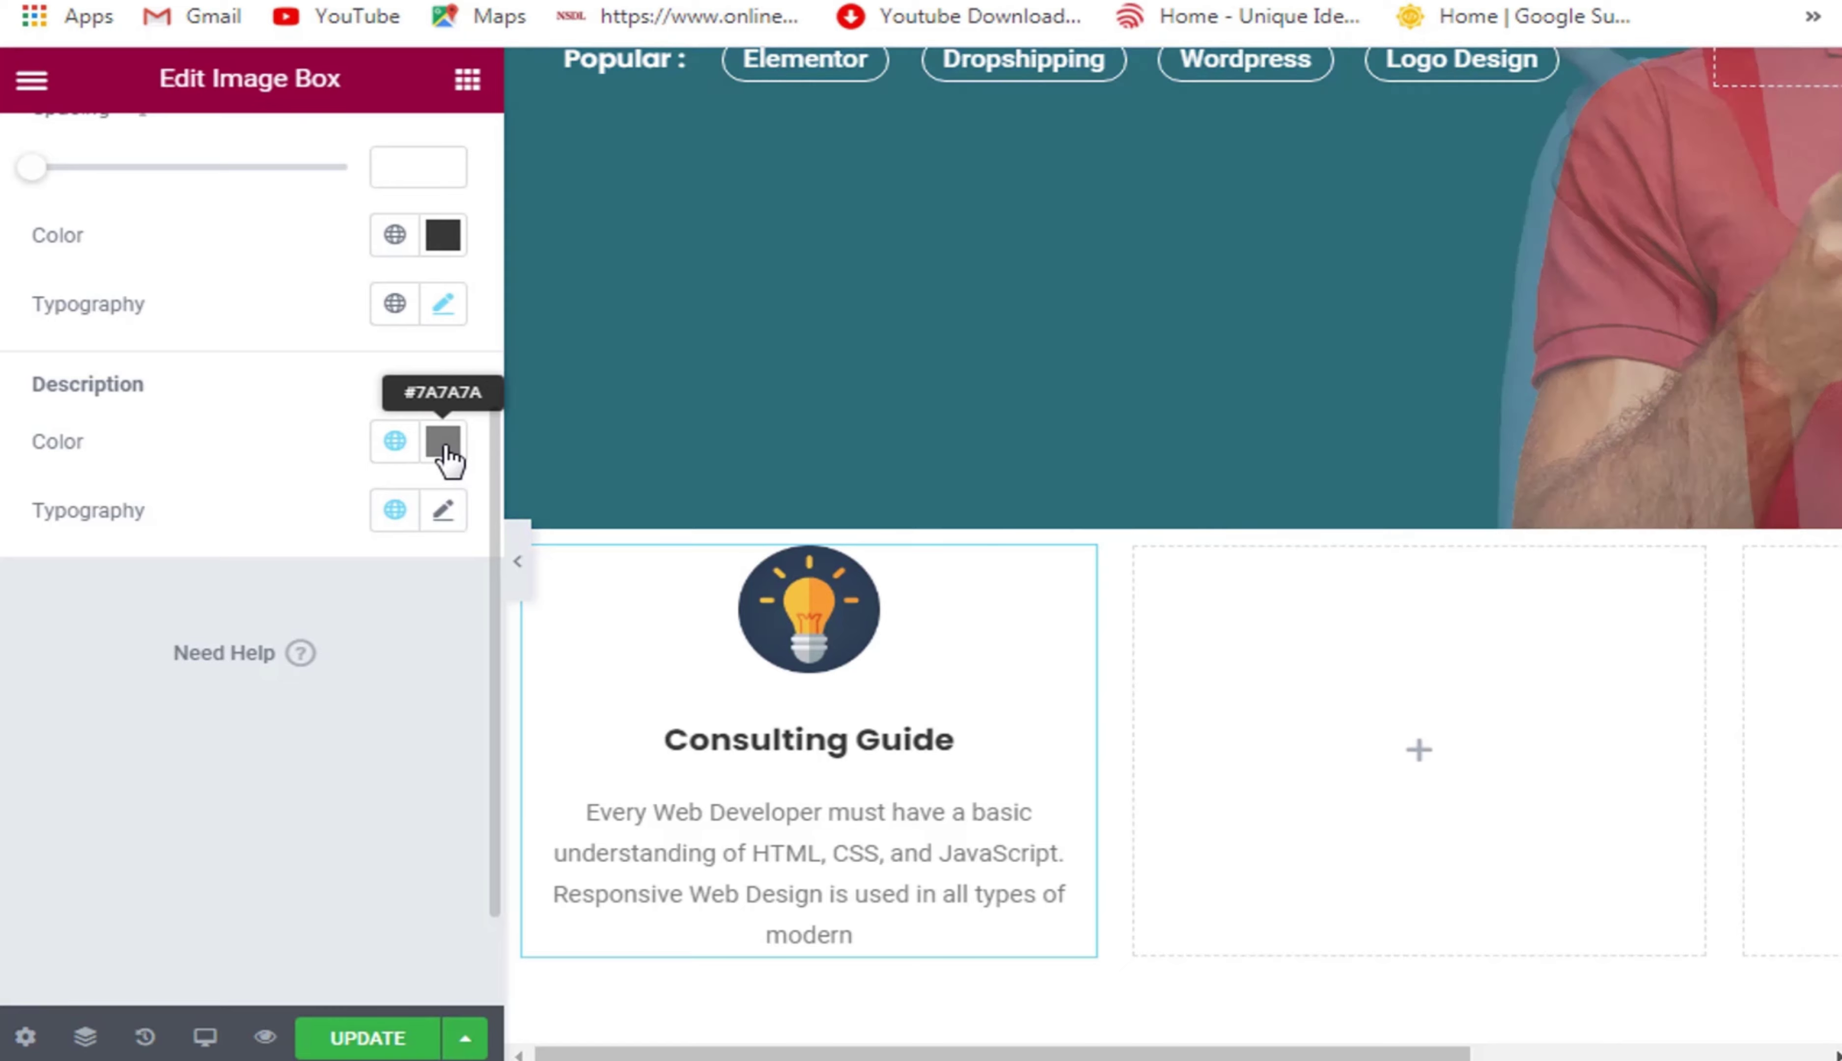
left_click(455, 450)
left_click(257, 445)
left_click_drag(223, 460, 206, 423)
left_click(497, 833)
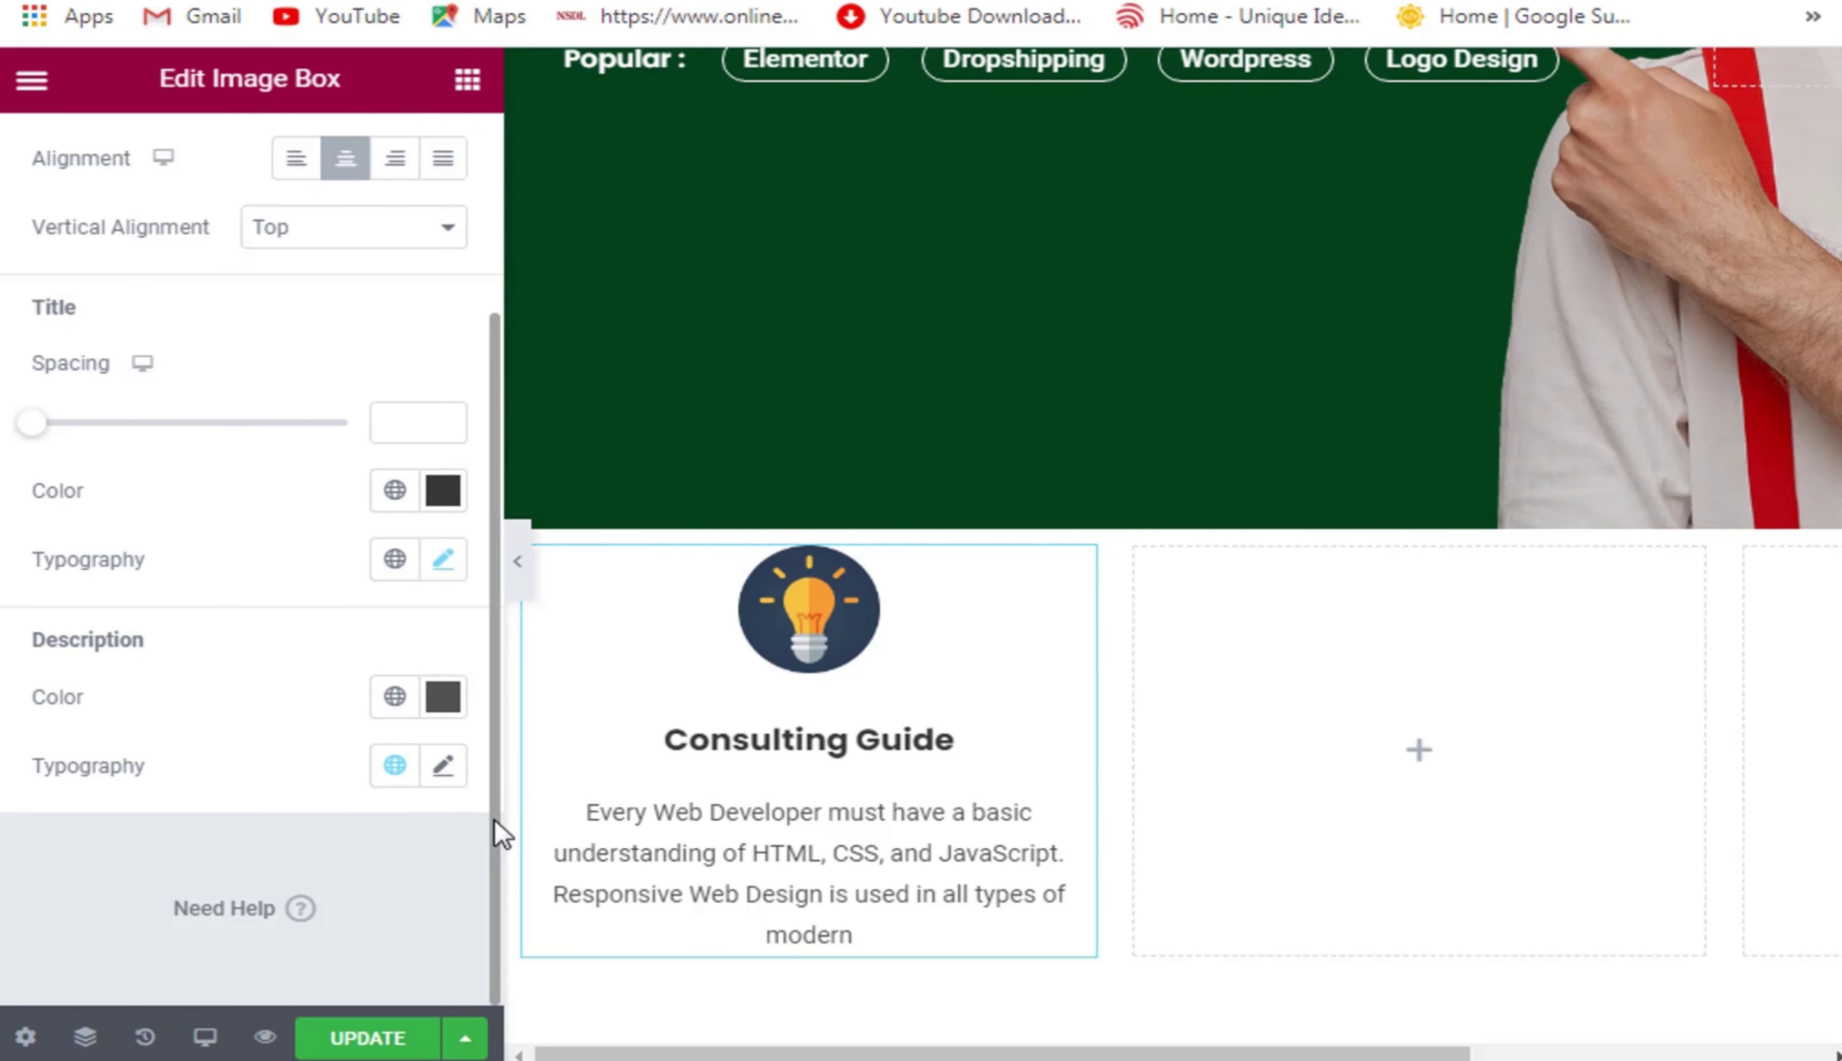
Set the description typography to the Poppins font with a size of 14 px.
left_click(443, 765)
left_click(320, 928)
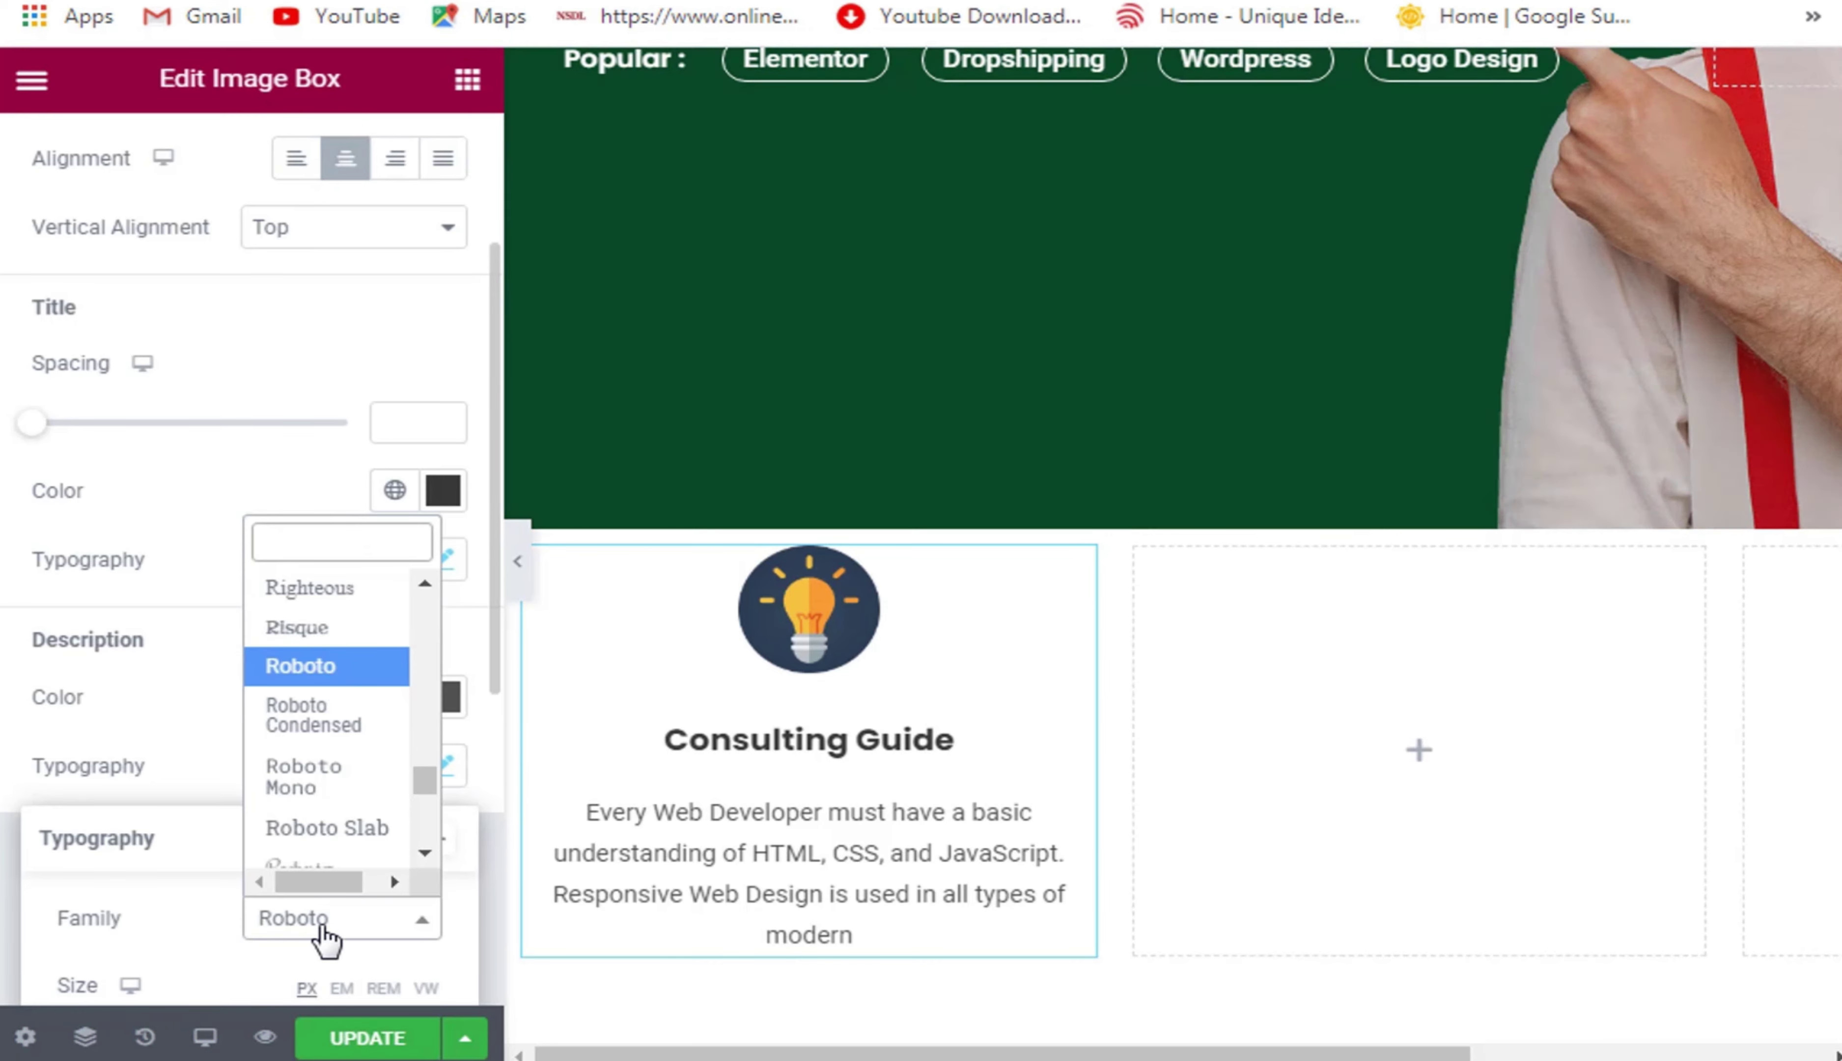
type("pop")
left_click(317, 876)
scroll(485, 719, "down", 8)
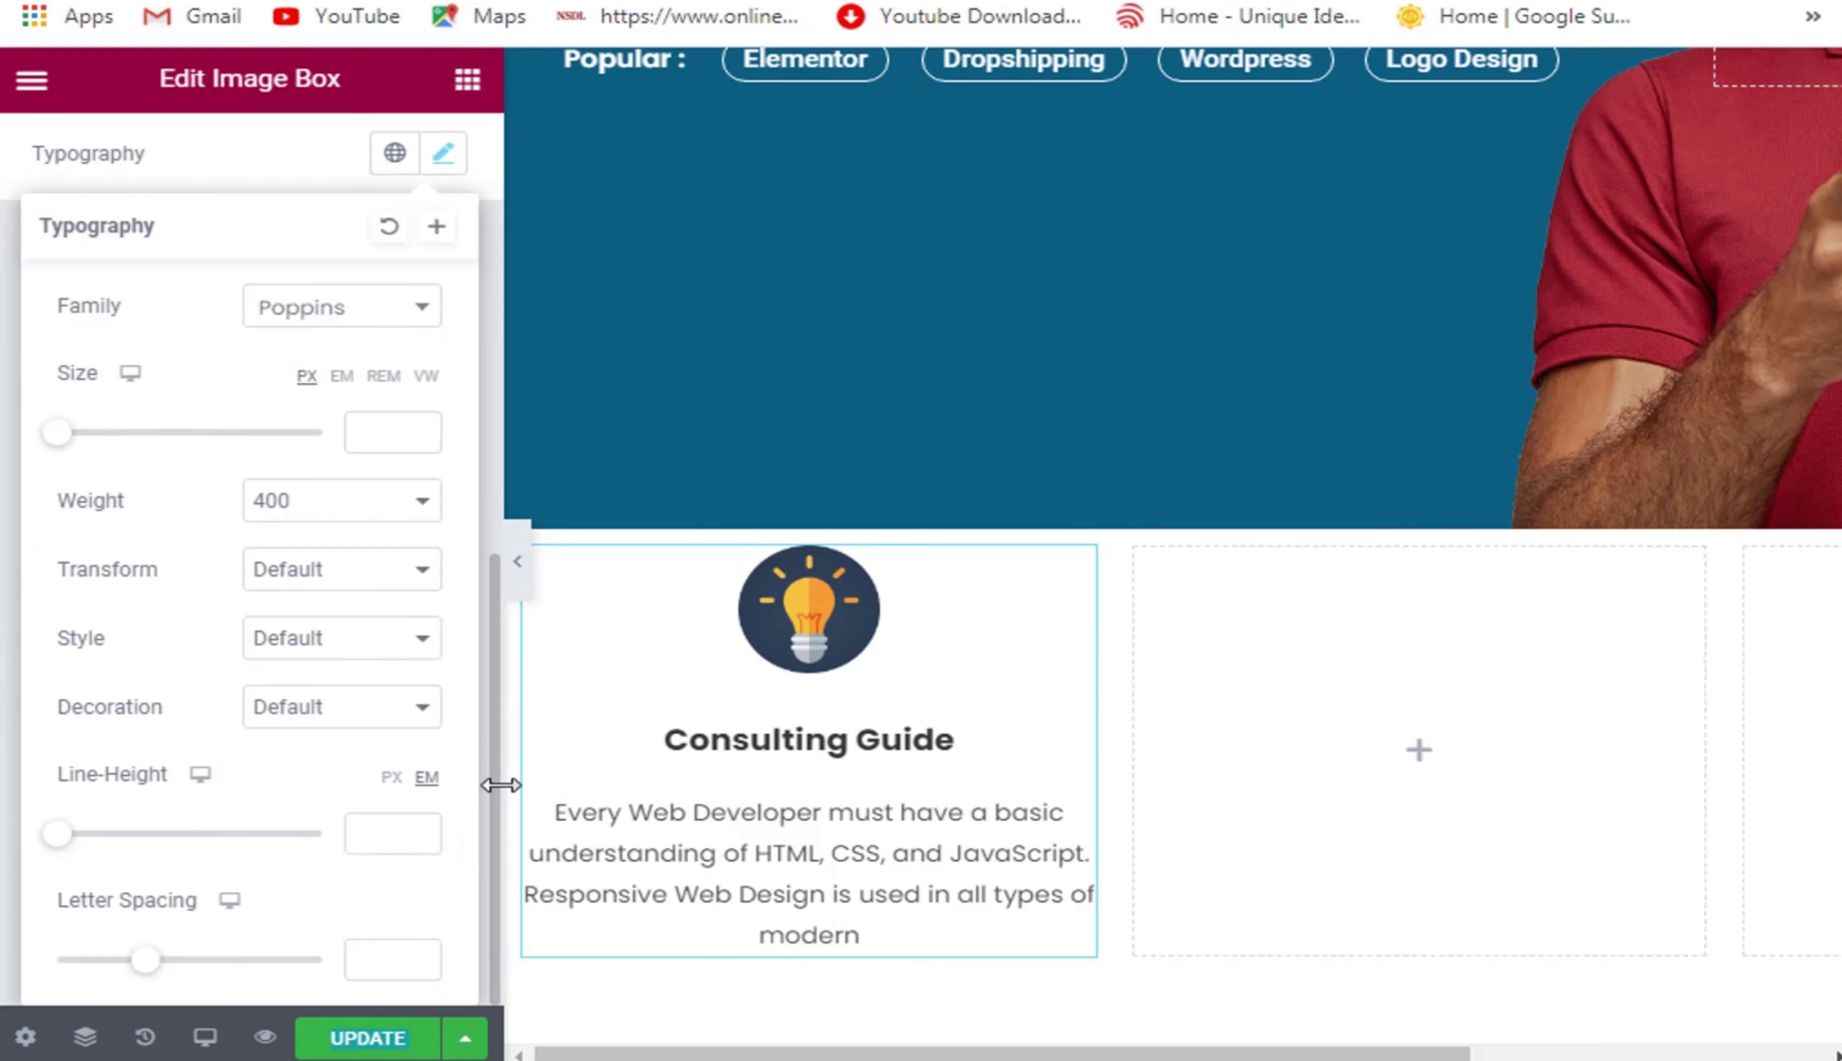
left_click(444, 155)
left_click(445, 155)
left_click(380, 431)
type("14")
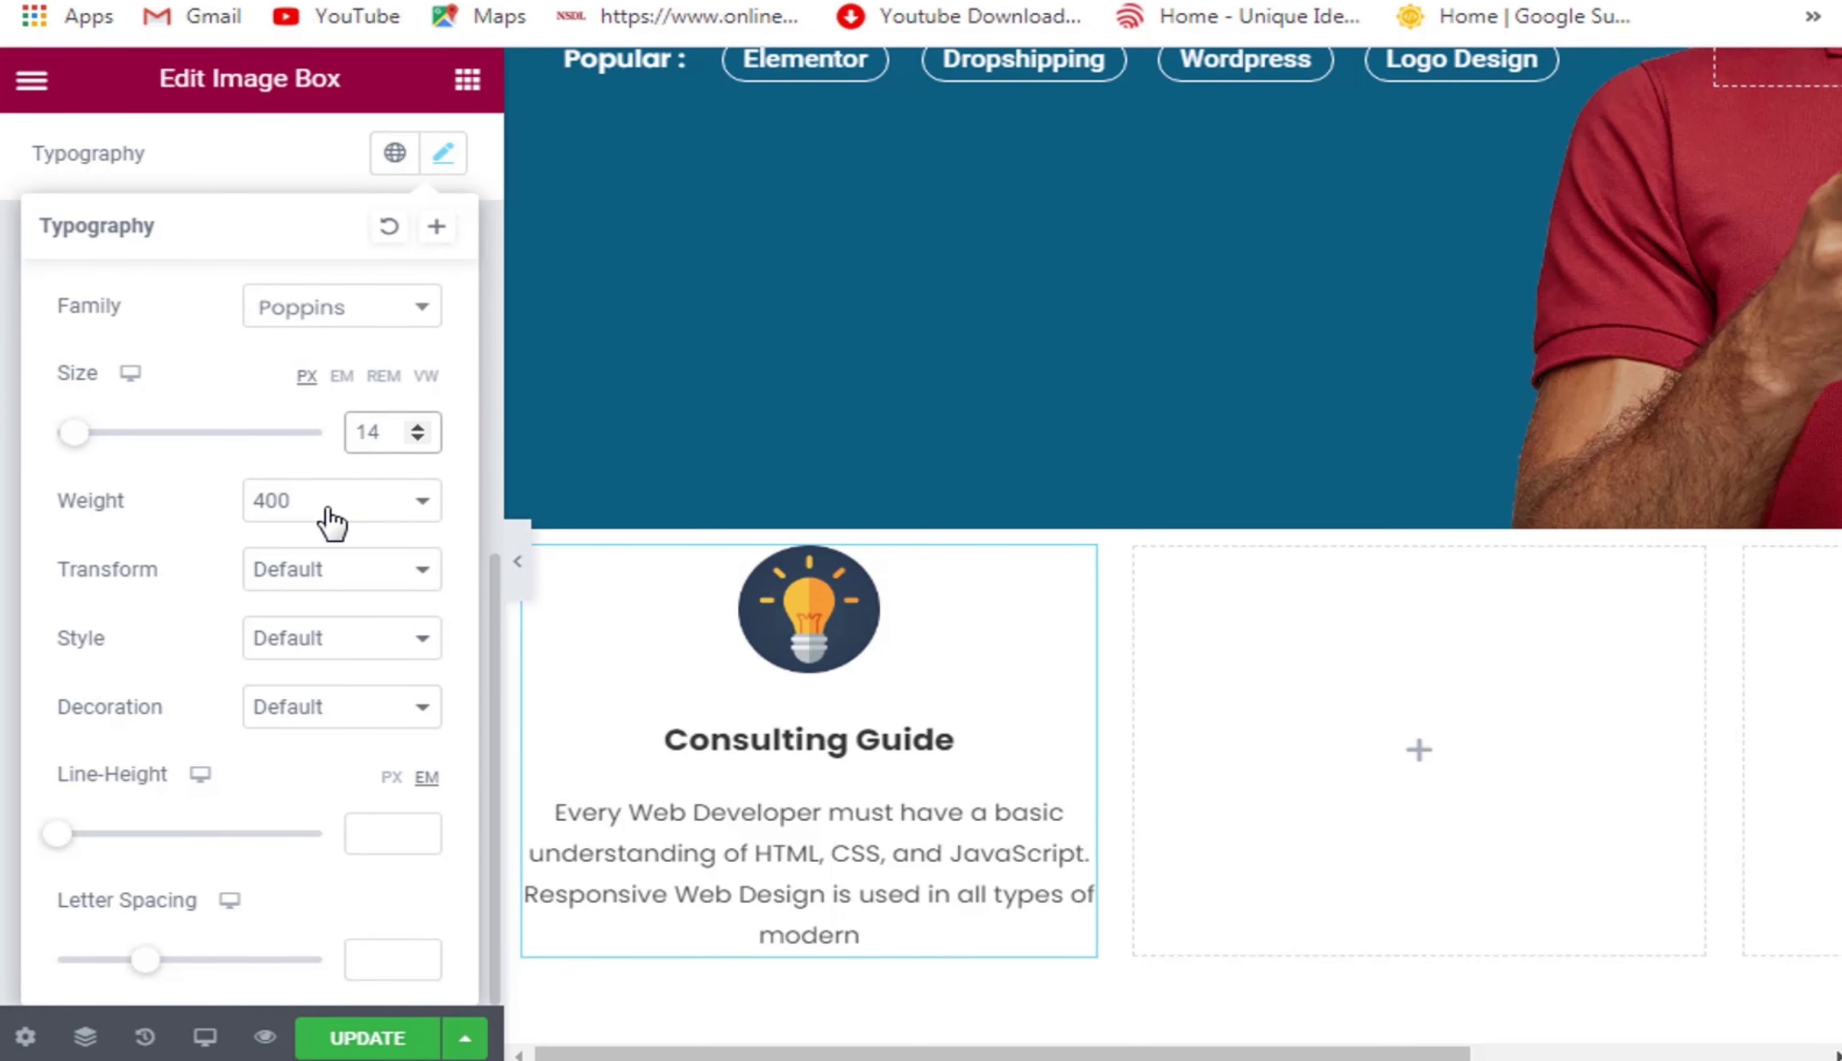
left_click(485, 411)
Adjust the image's CSS filters to brightness 92, contrast 127 and saturation 118.
scroll(485, 411, "up", 1)
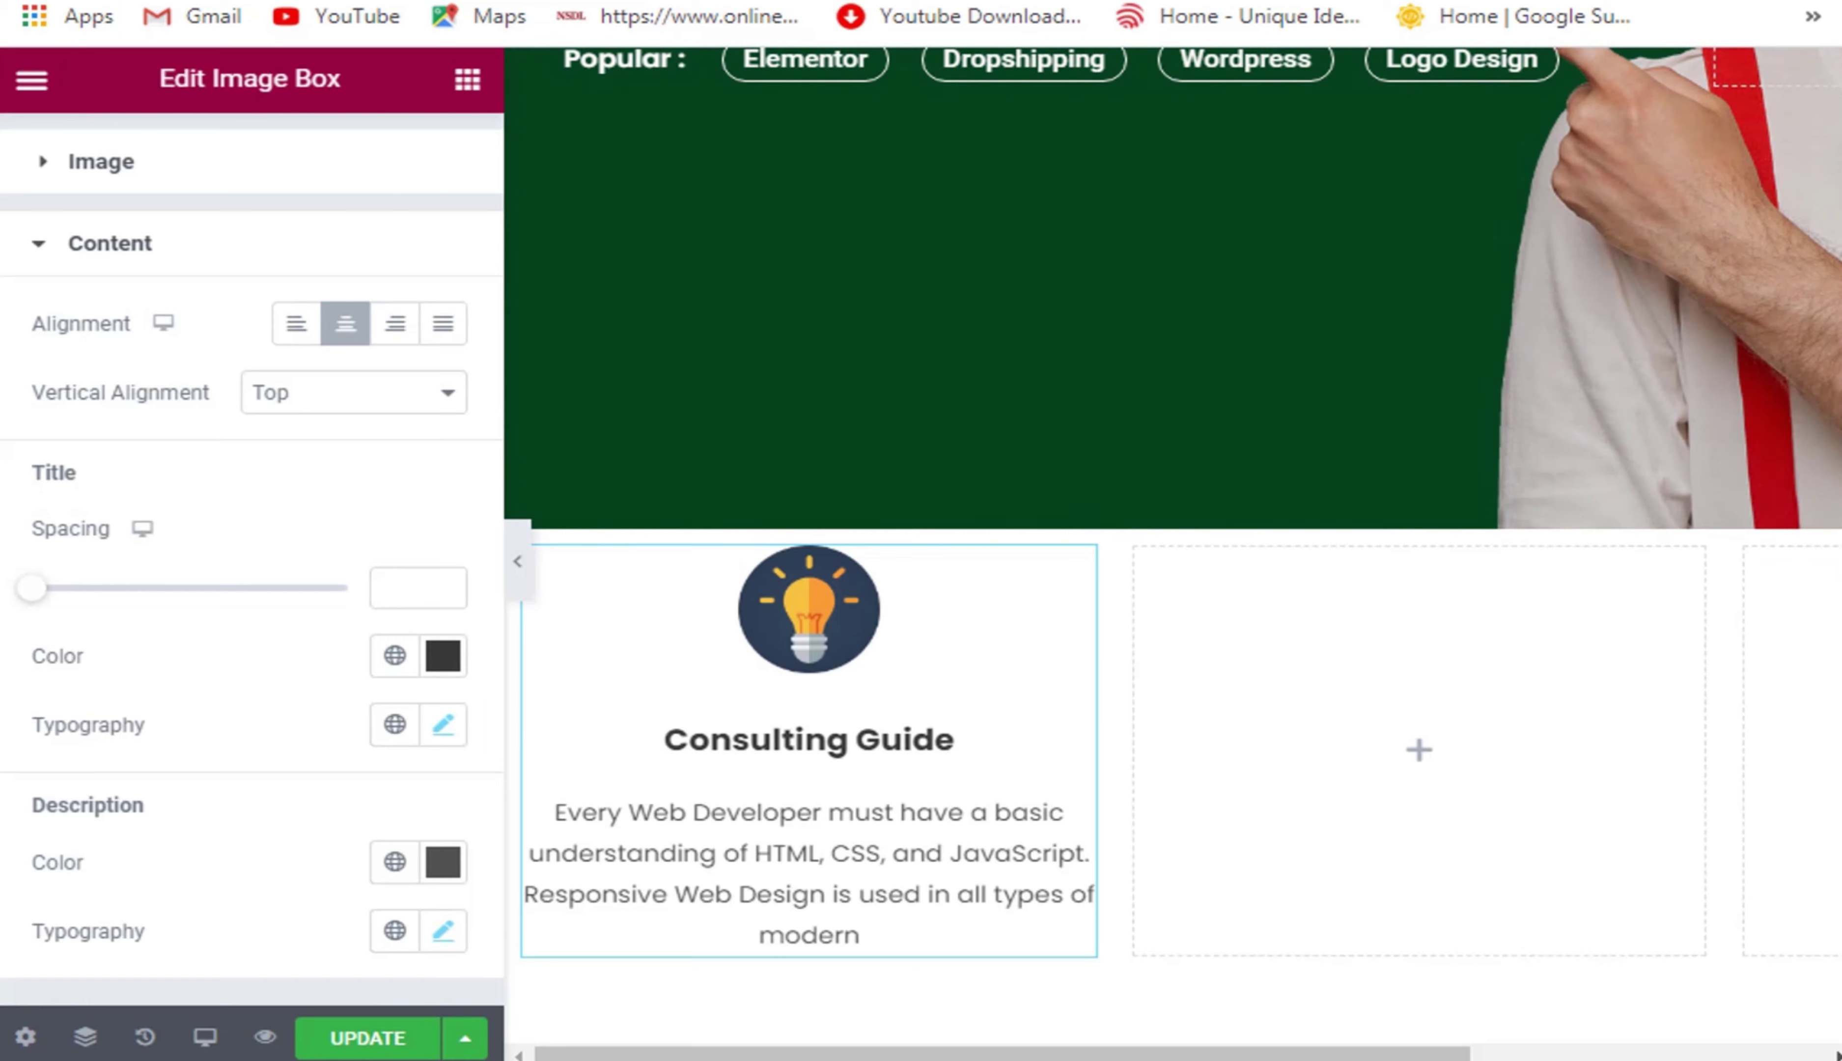
left_click(276, 182)
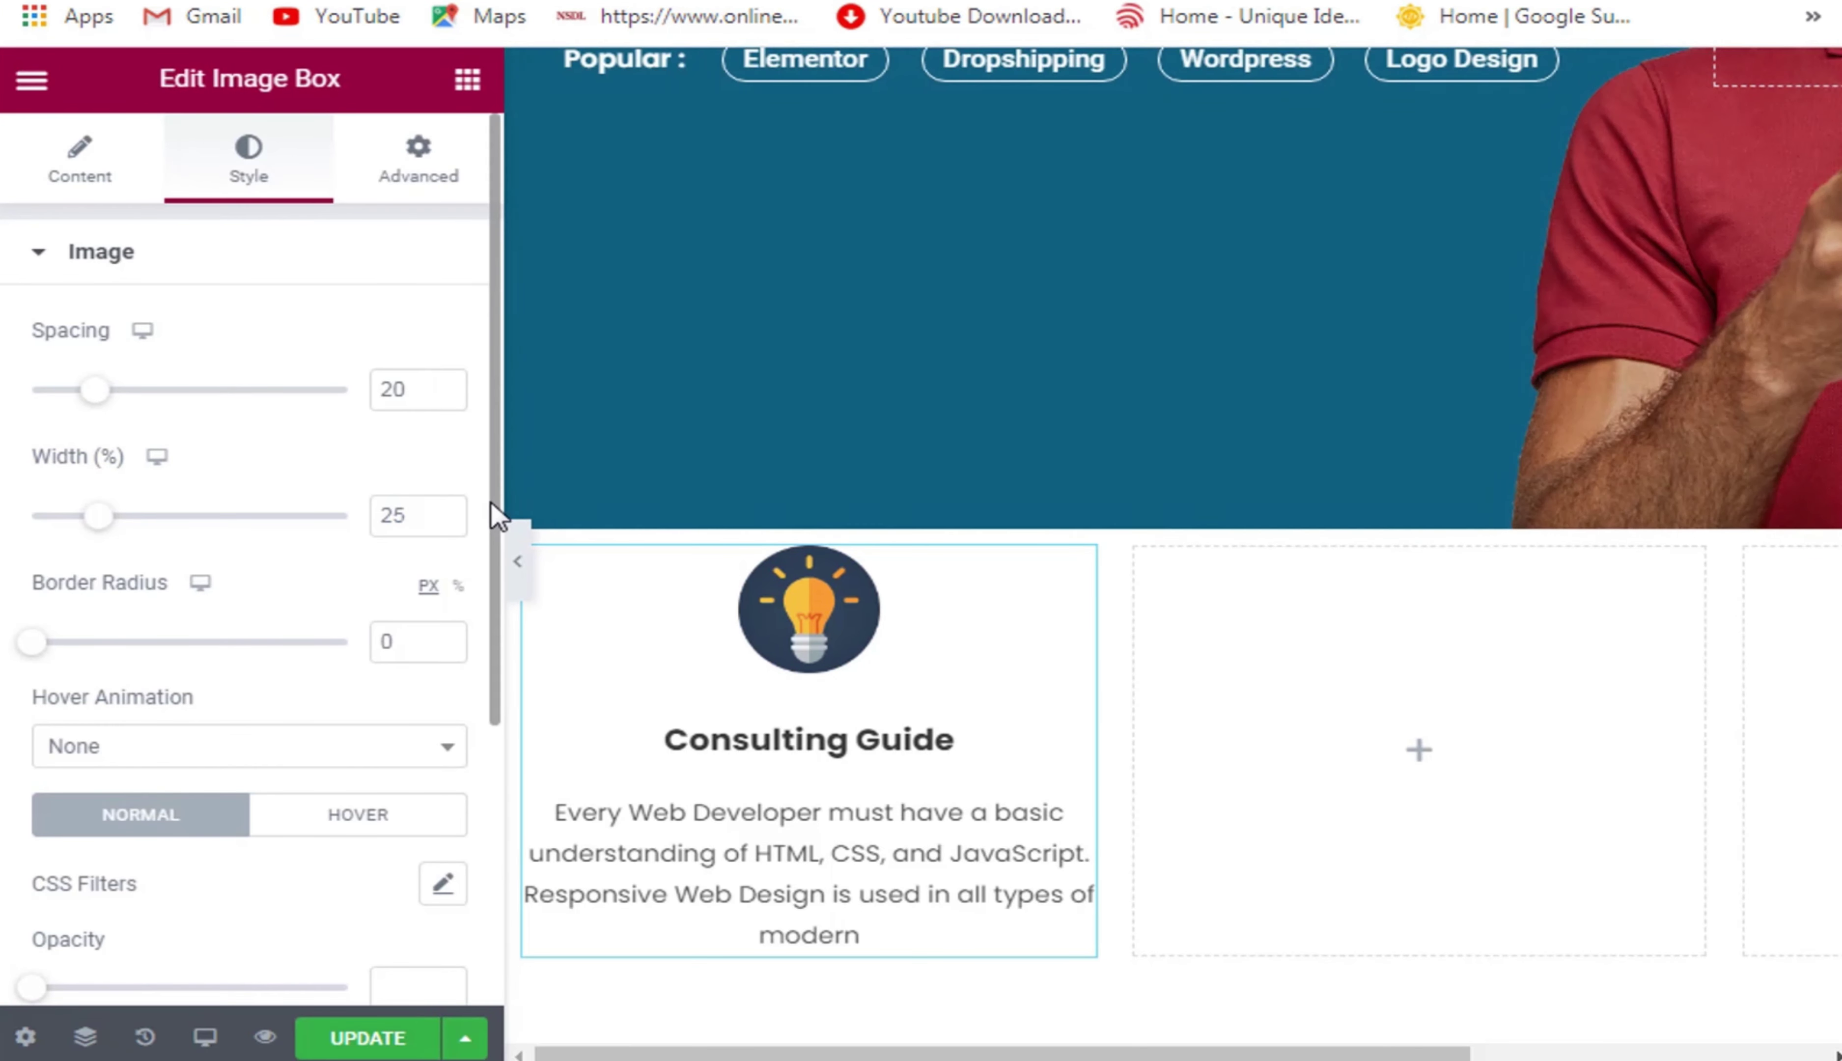
left_click_drag(492, 512, 497, 707)
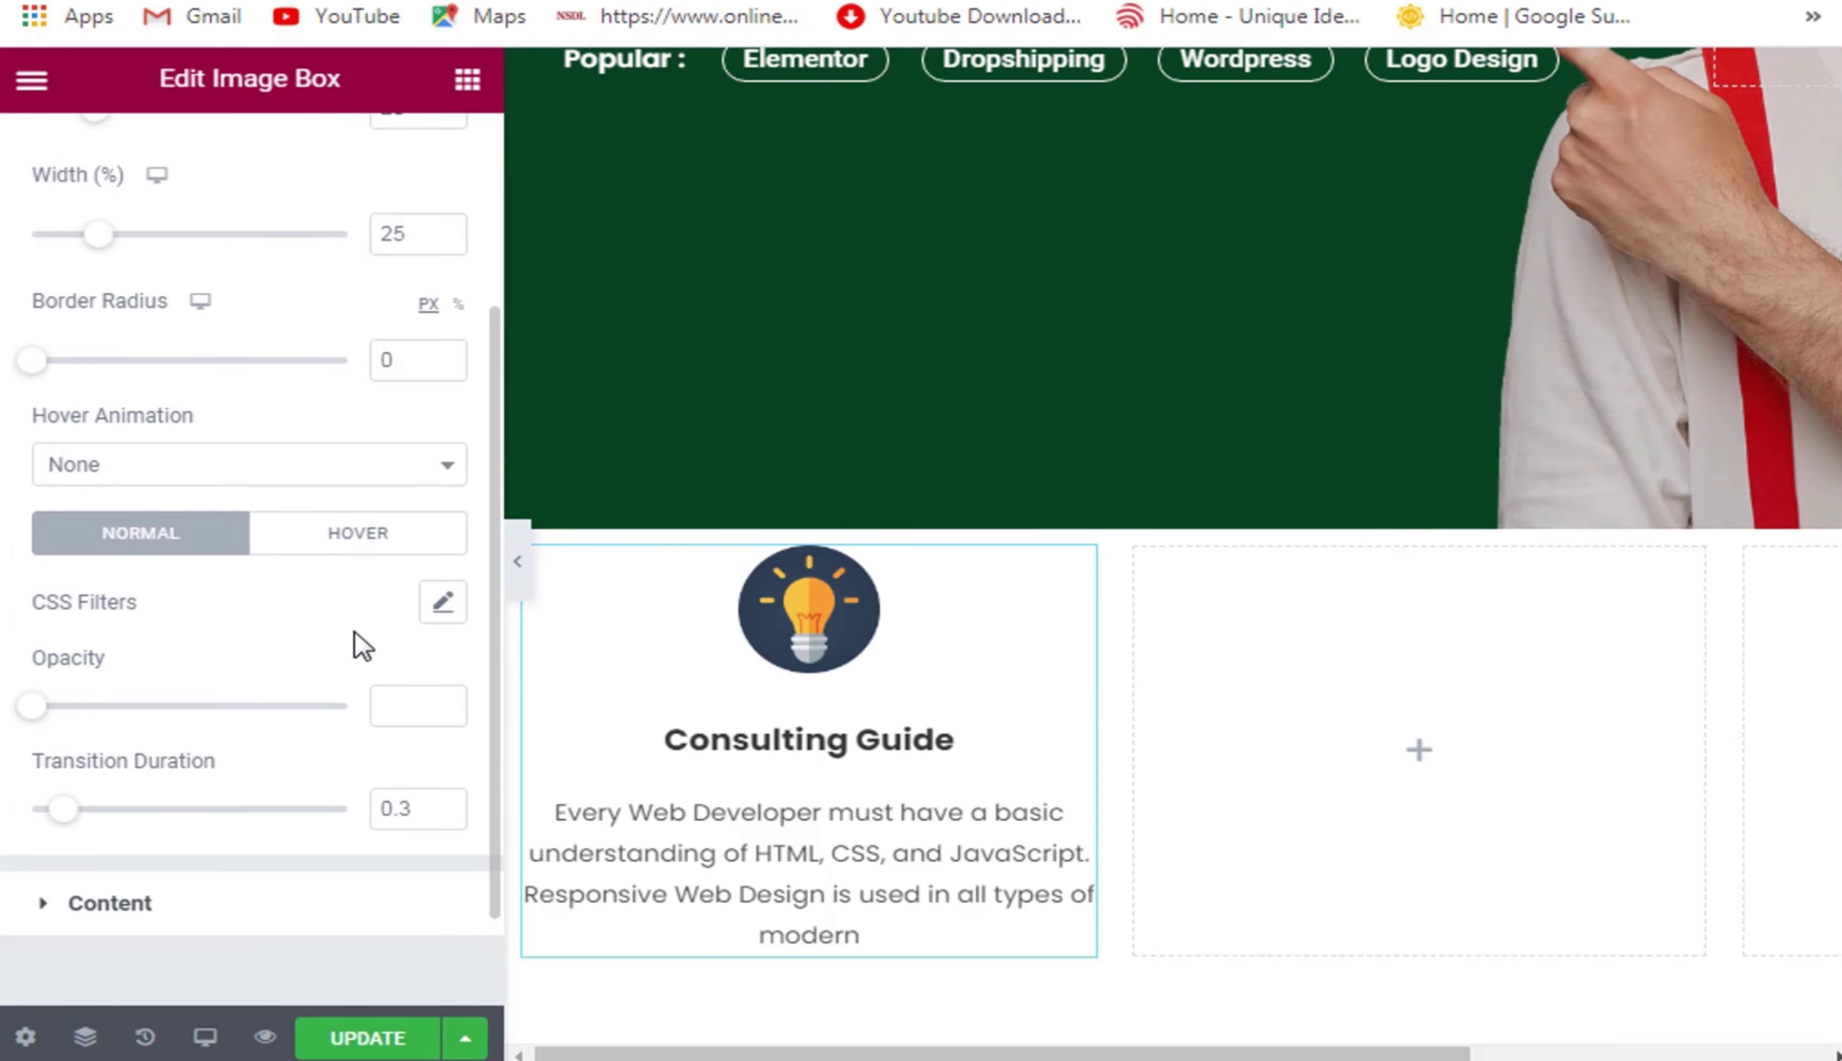
left_click(442, 605)
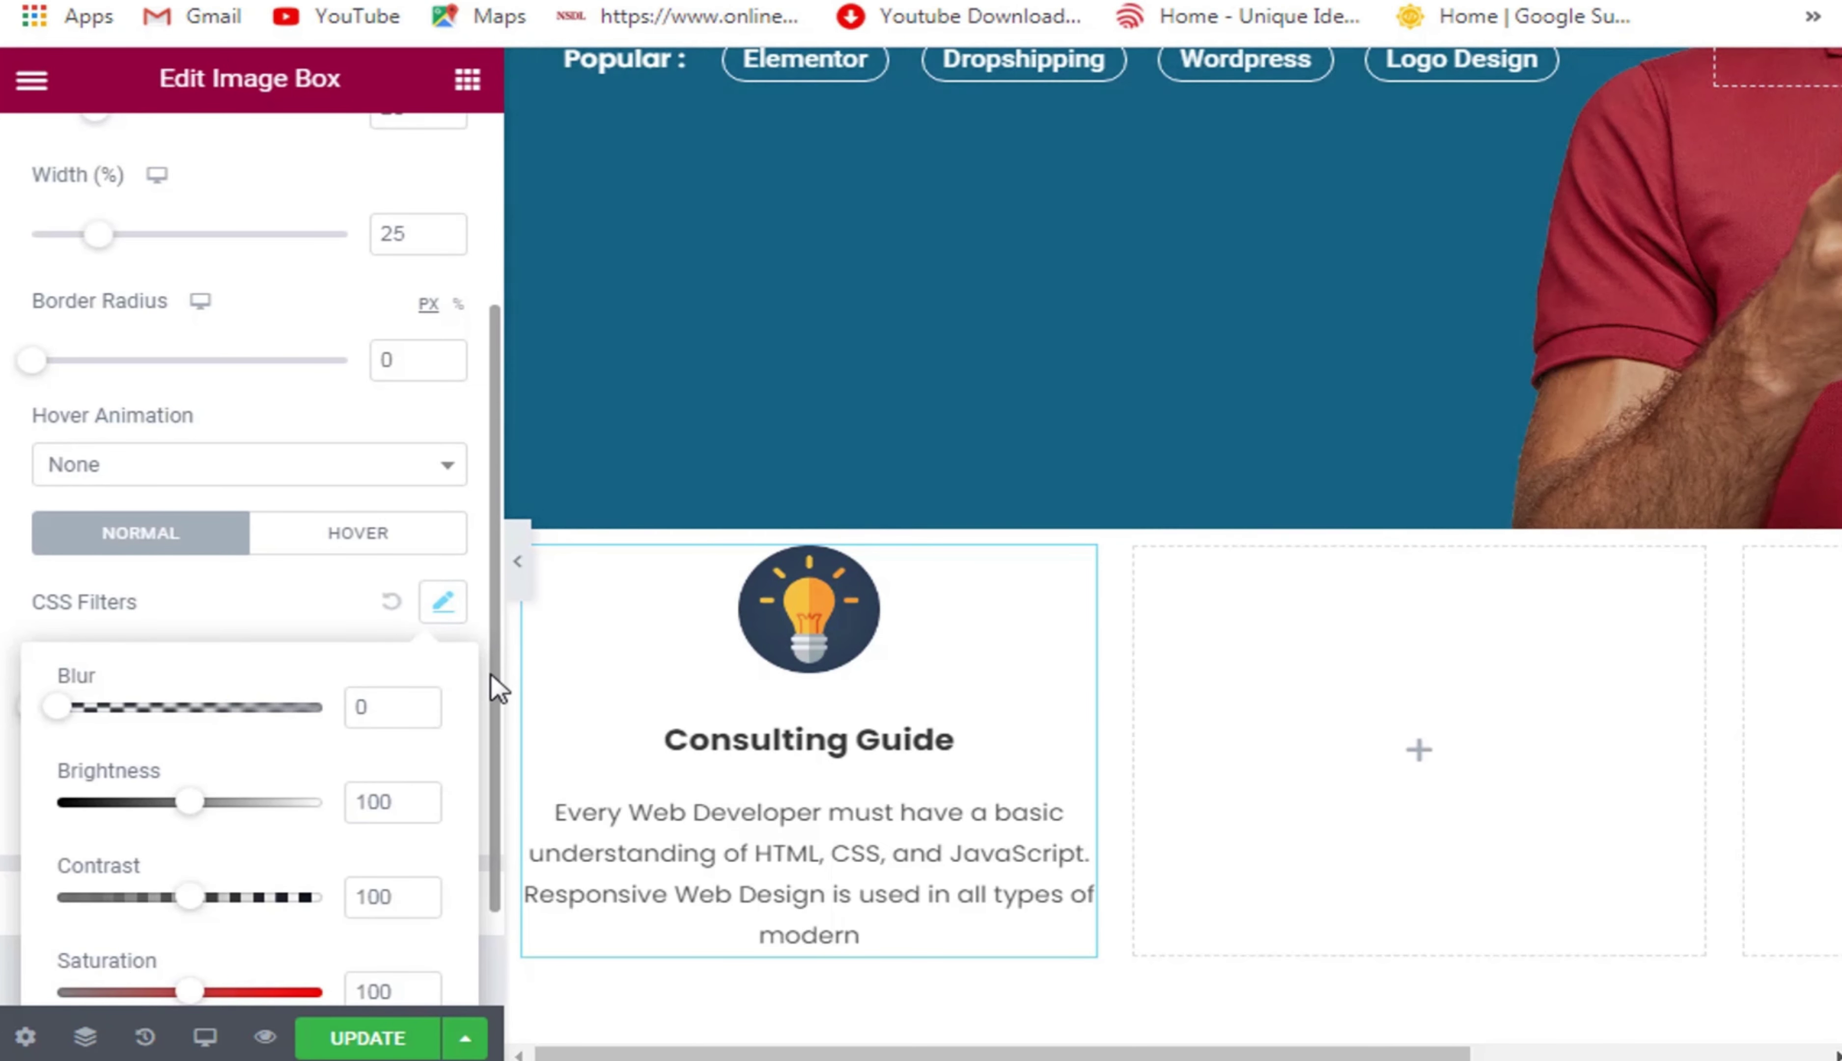
left_click_drag(493, 679, 493, 809)
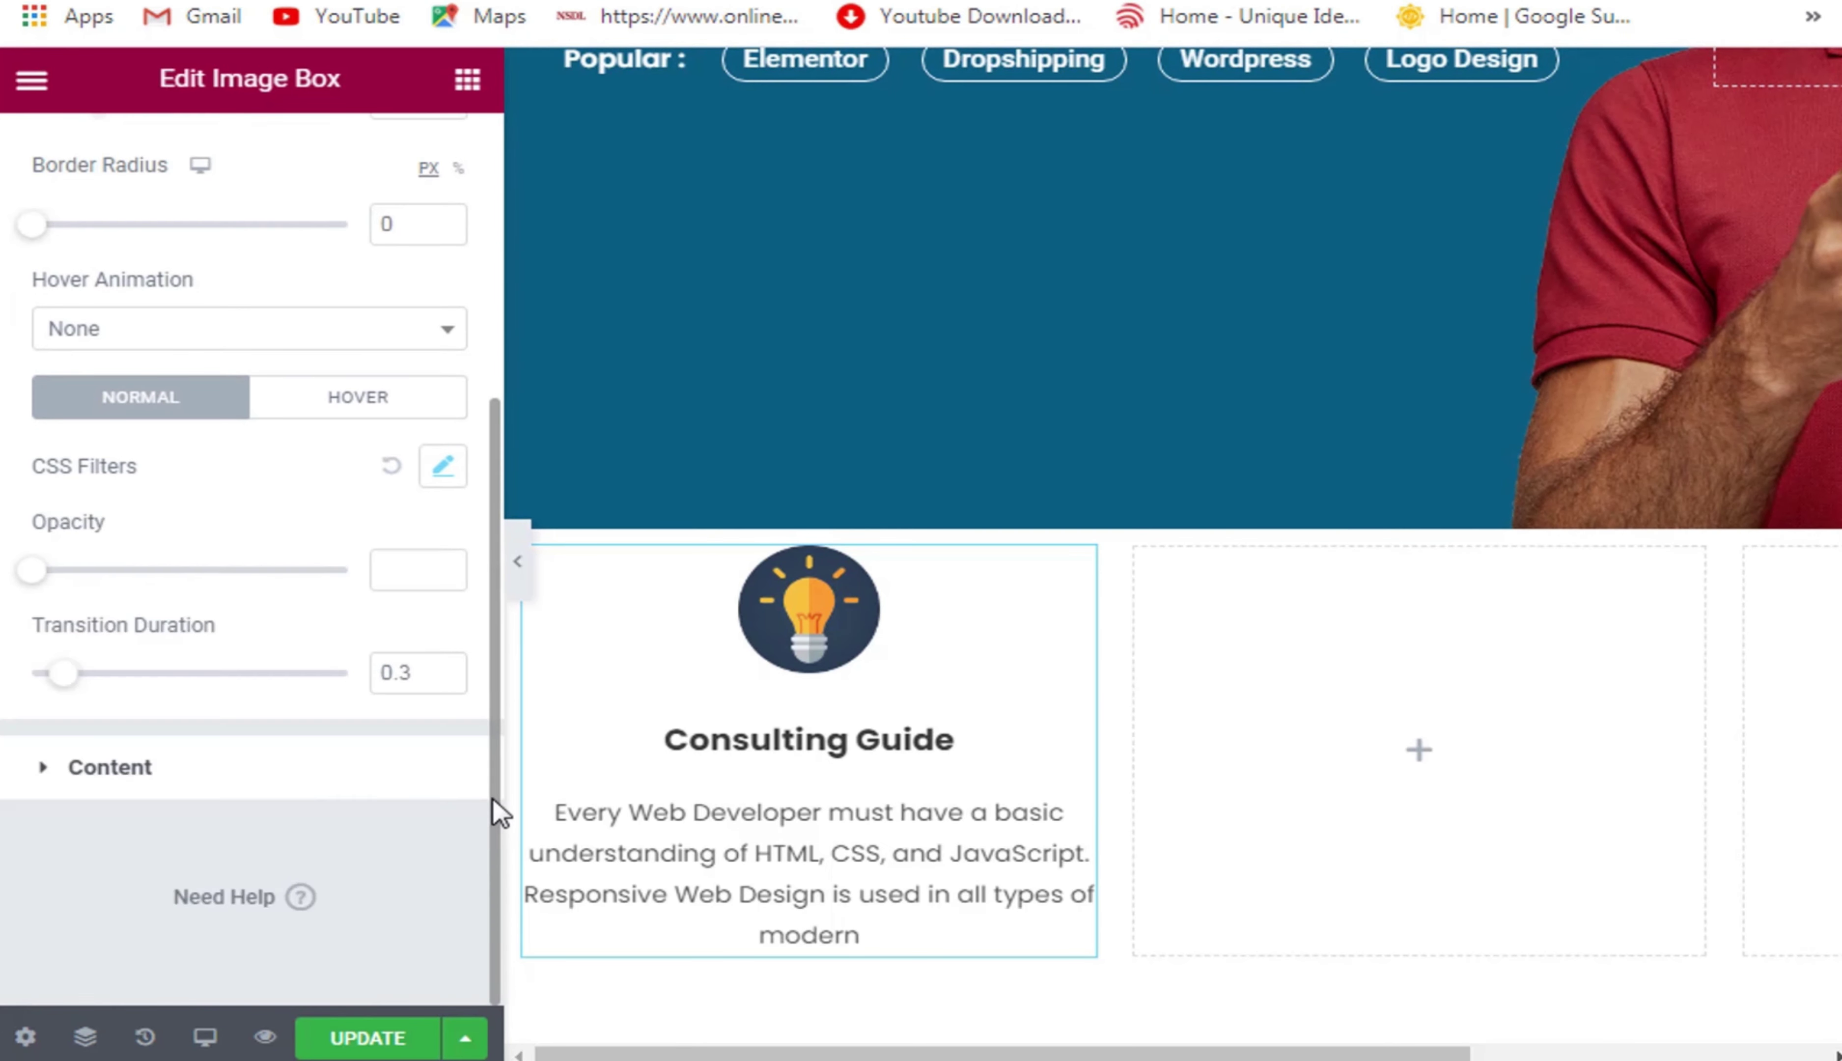
left_click(447, 482)
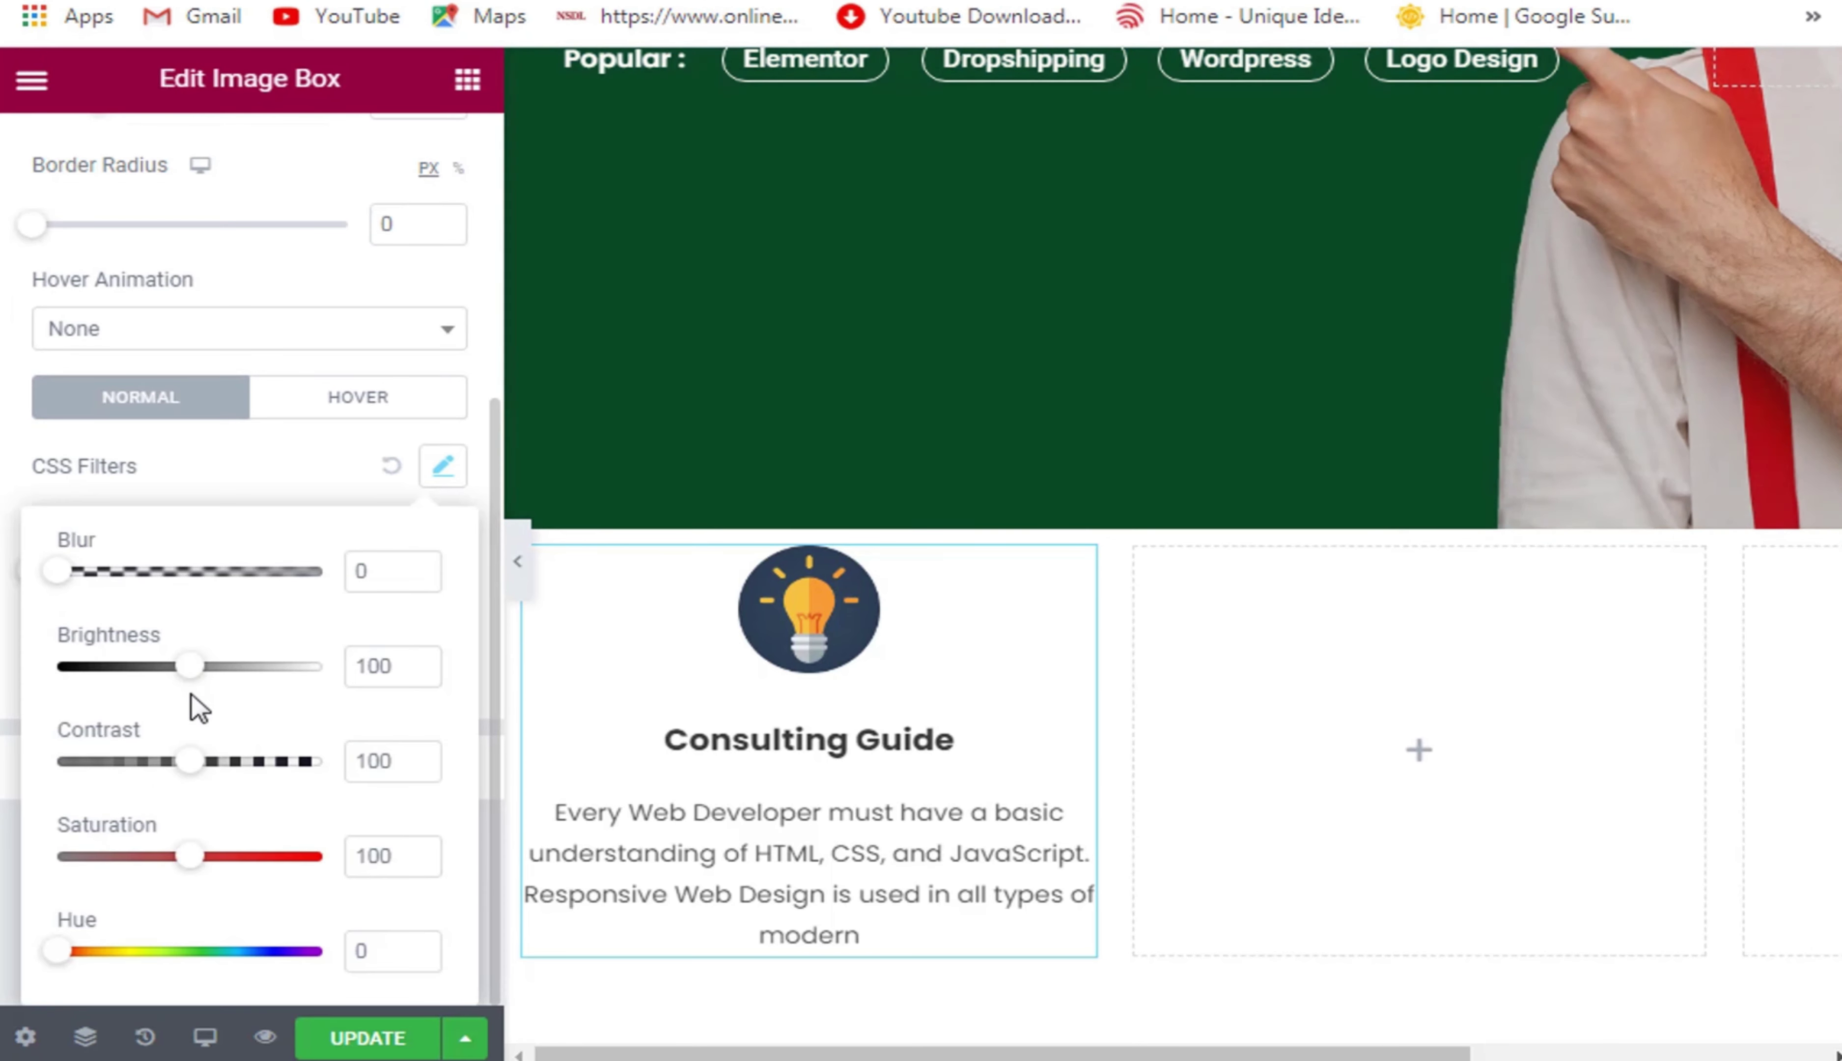
left_click_drag(192, 666, 181, 671)
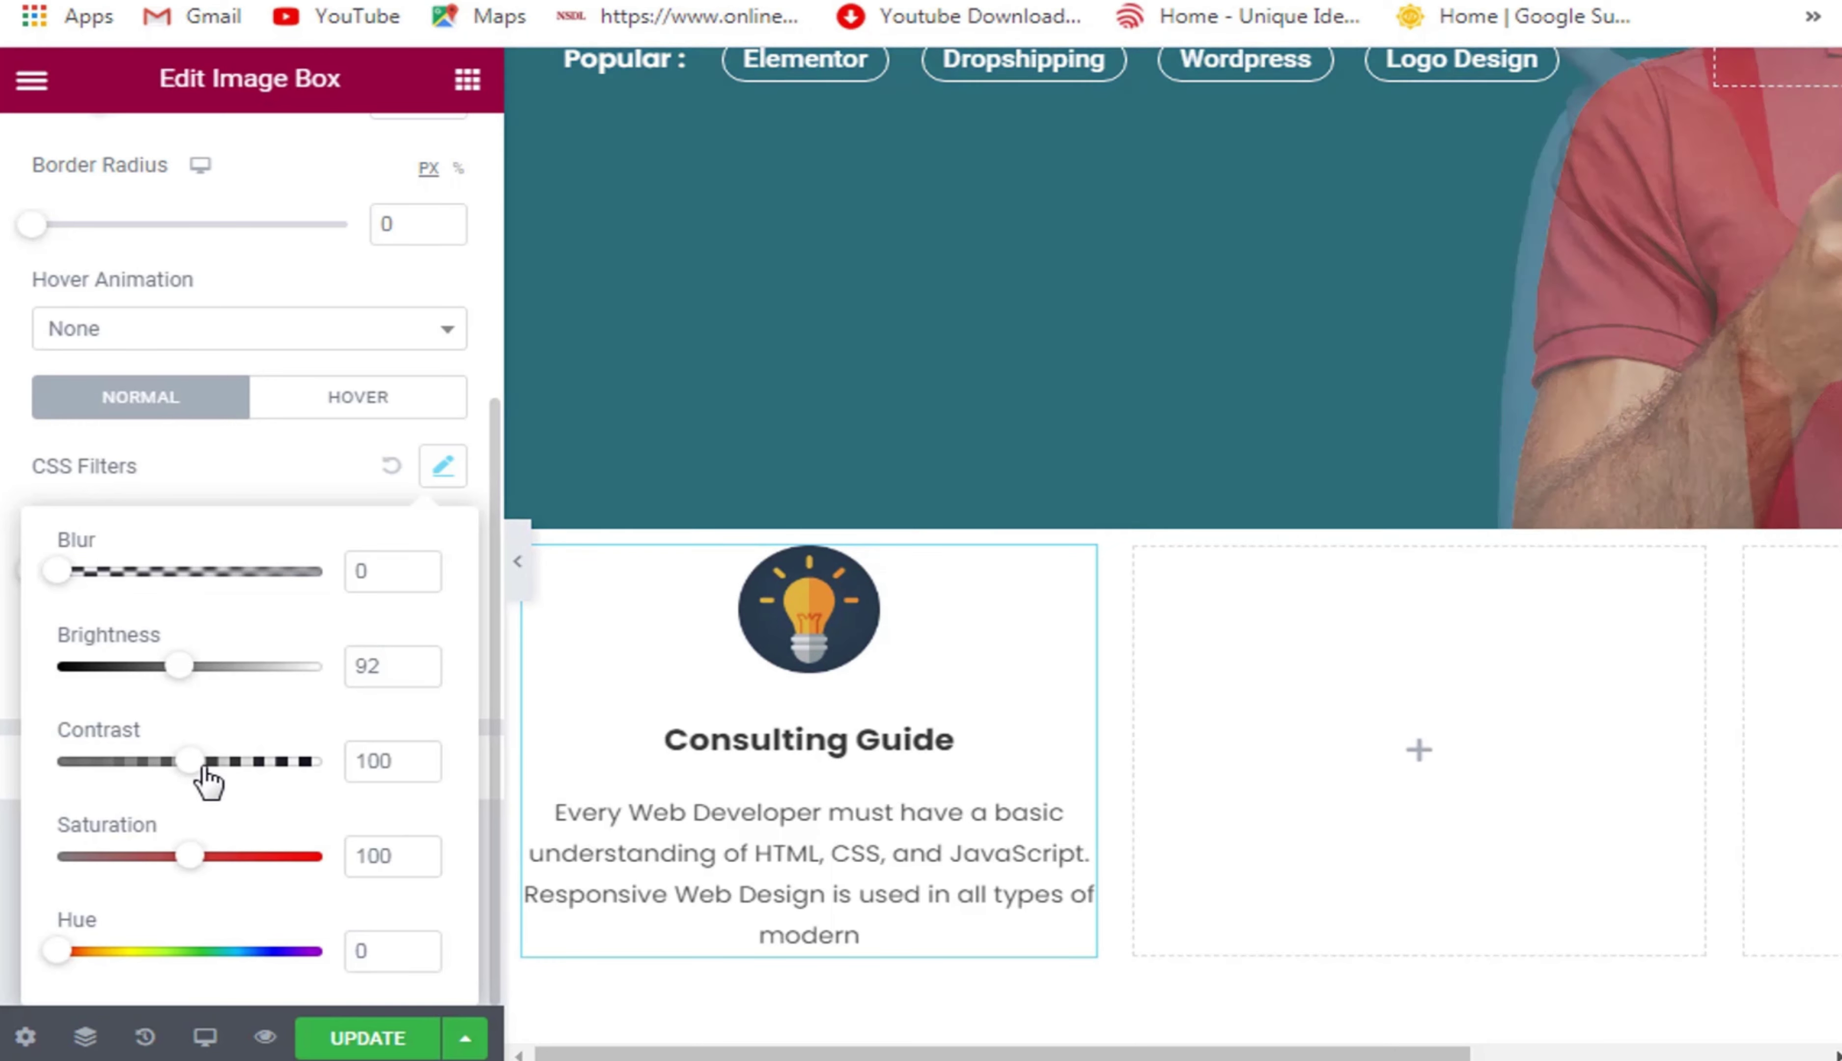
left_click_drag(189, 764, 222, 880)
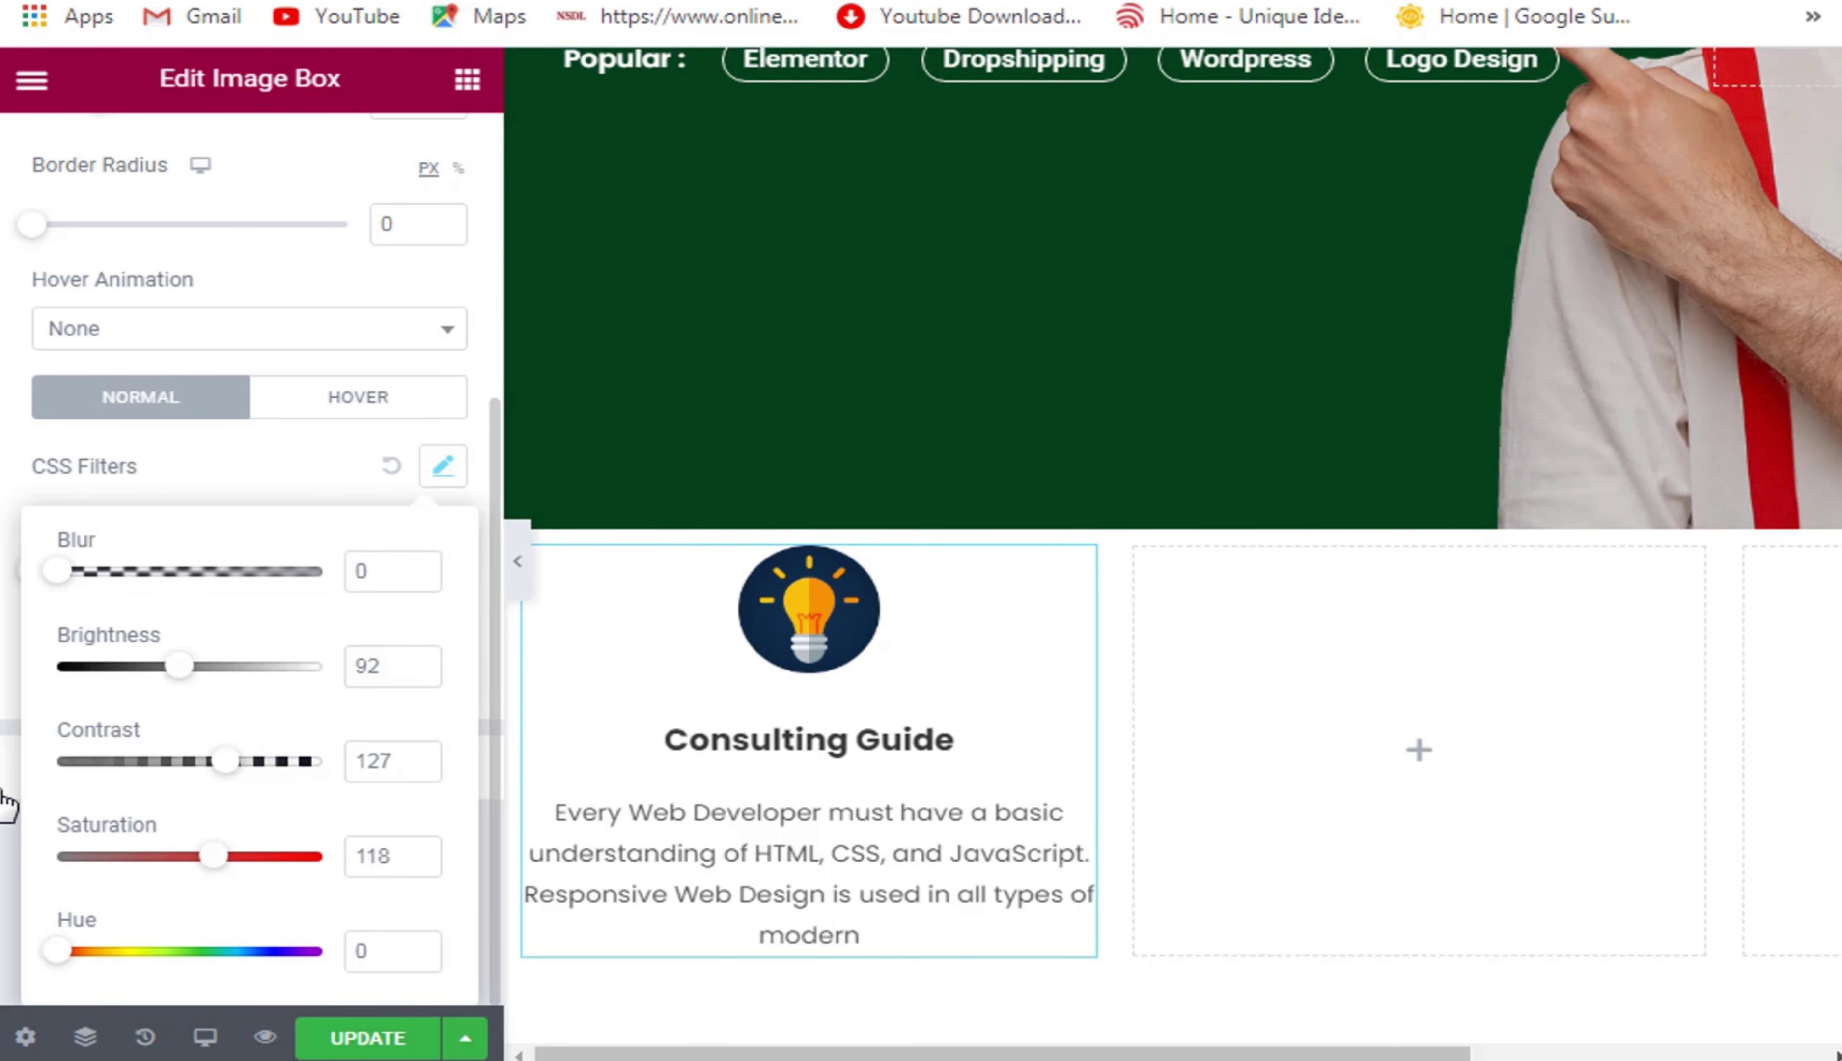
Compare the styled image box with the services section on the reference page and save the page changes.
left_click(3, 824)
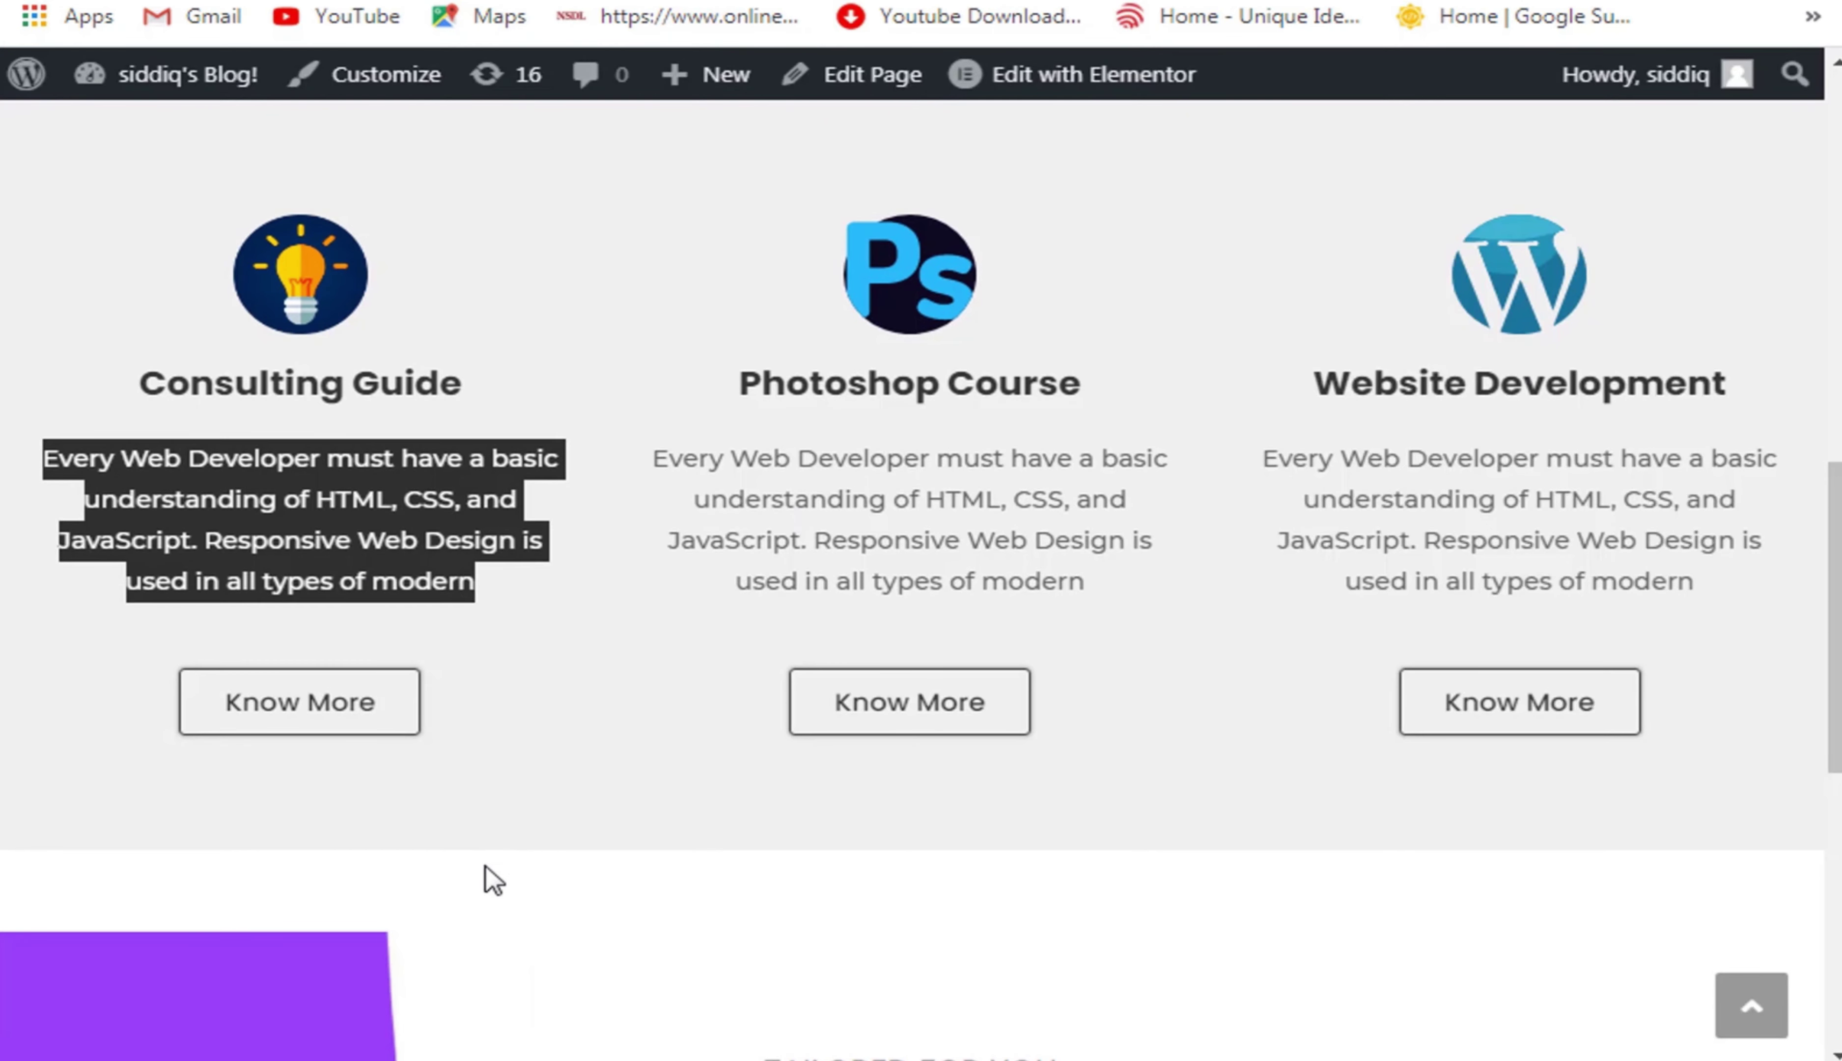
left_click(485, 876)
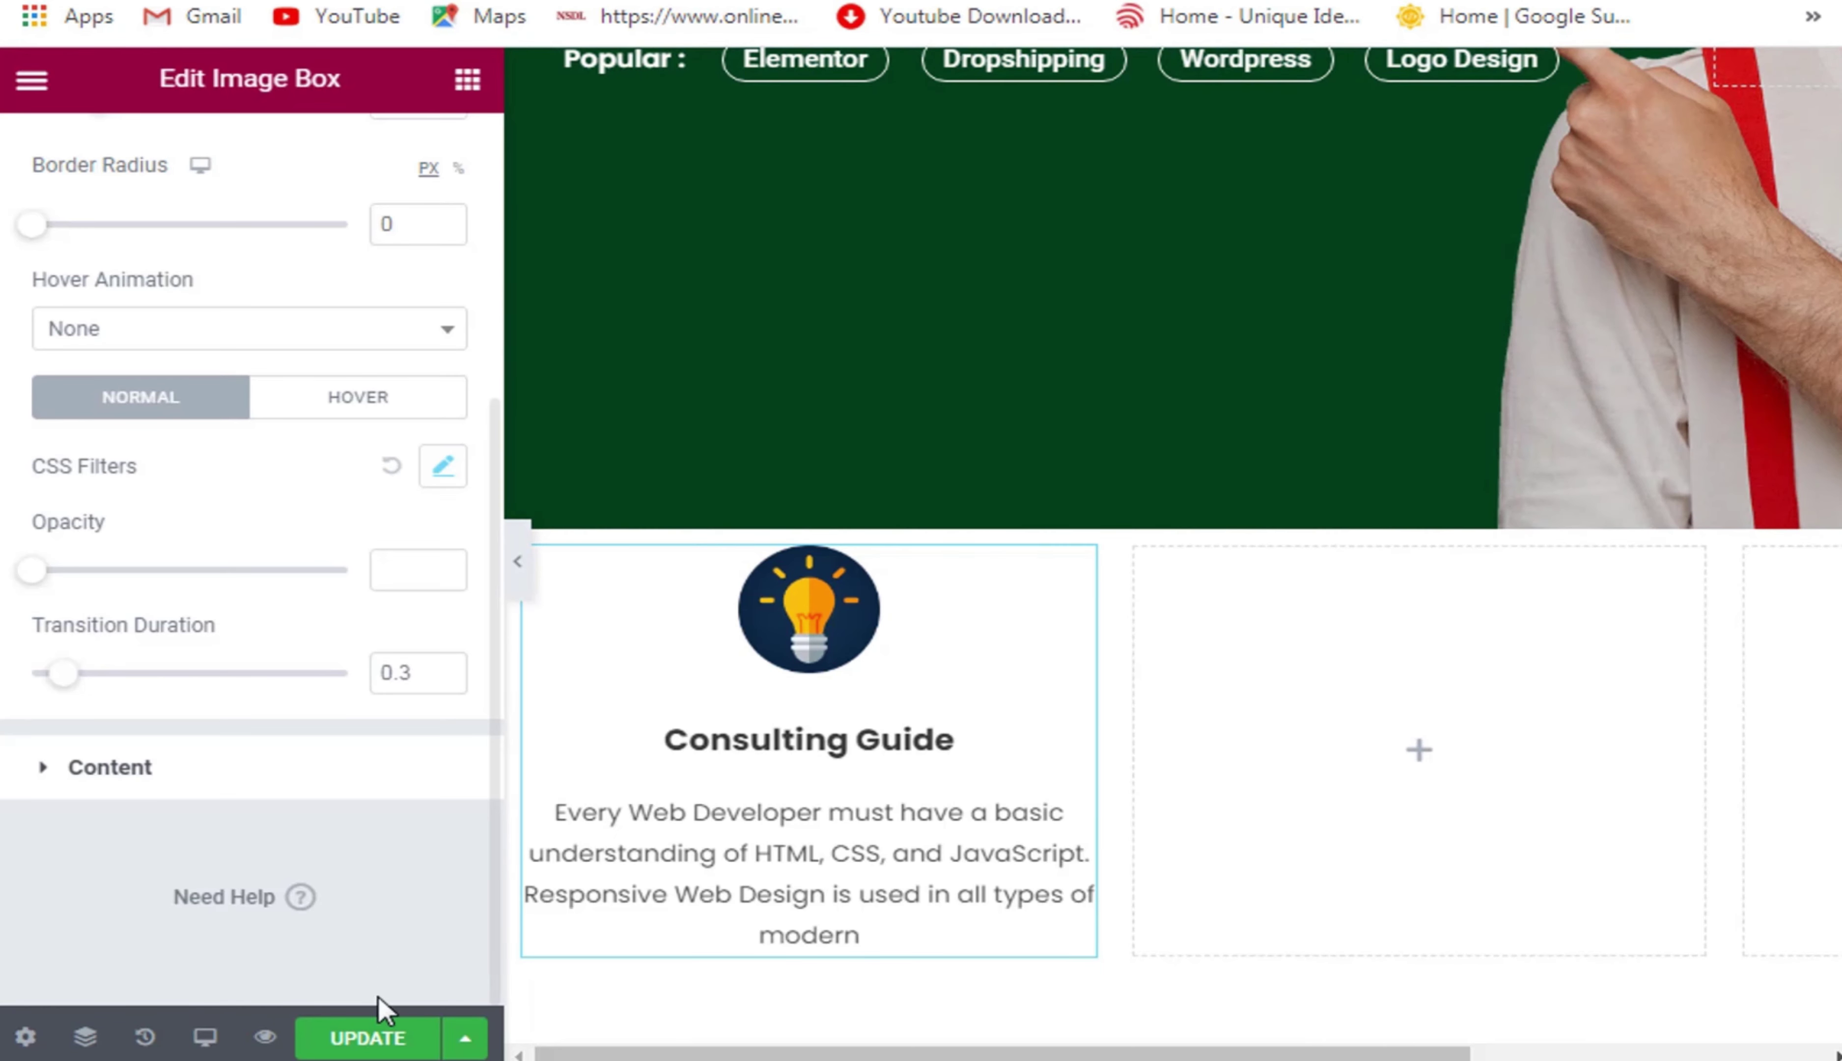
left_click(369, 1039)
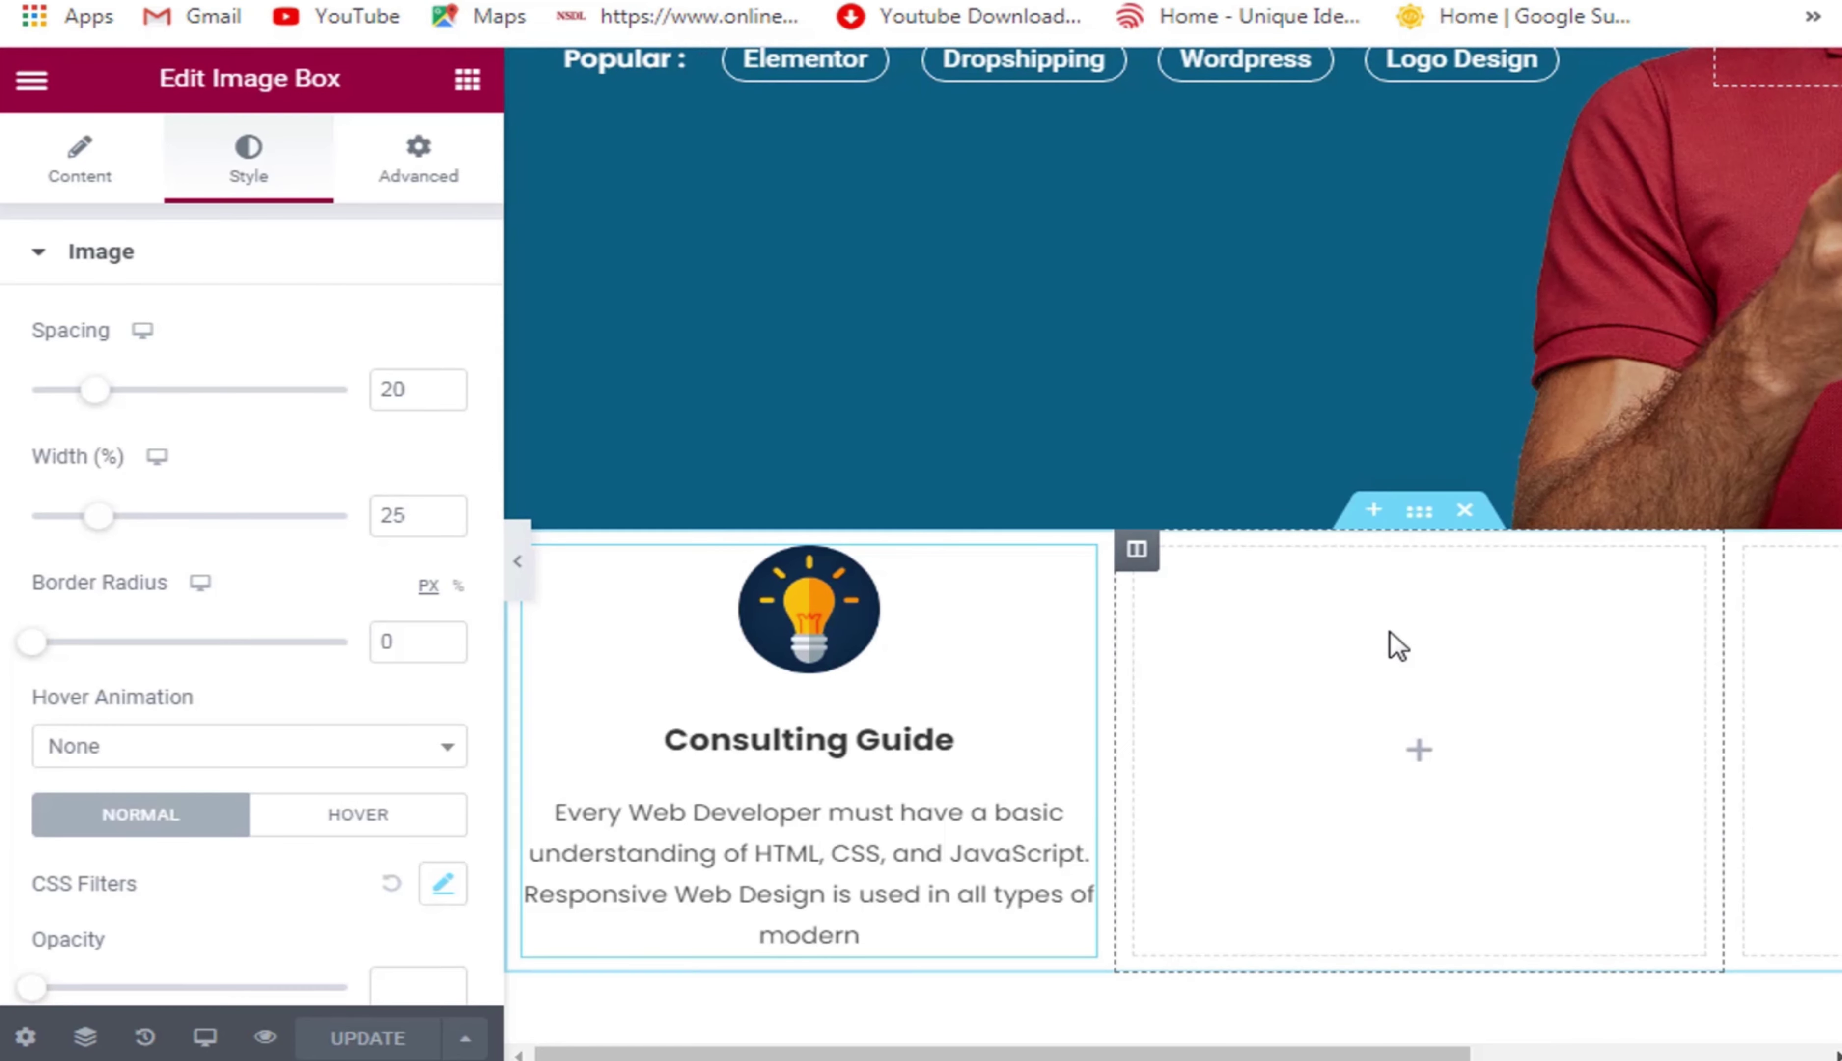
Set the top and bottom margins of the three-column services section to 50 px.
left_click(1419, 513)
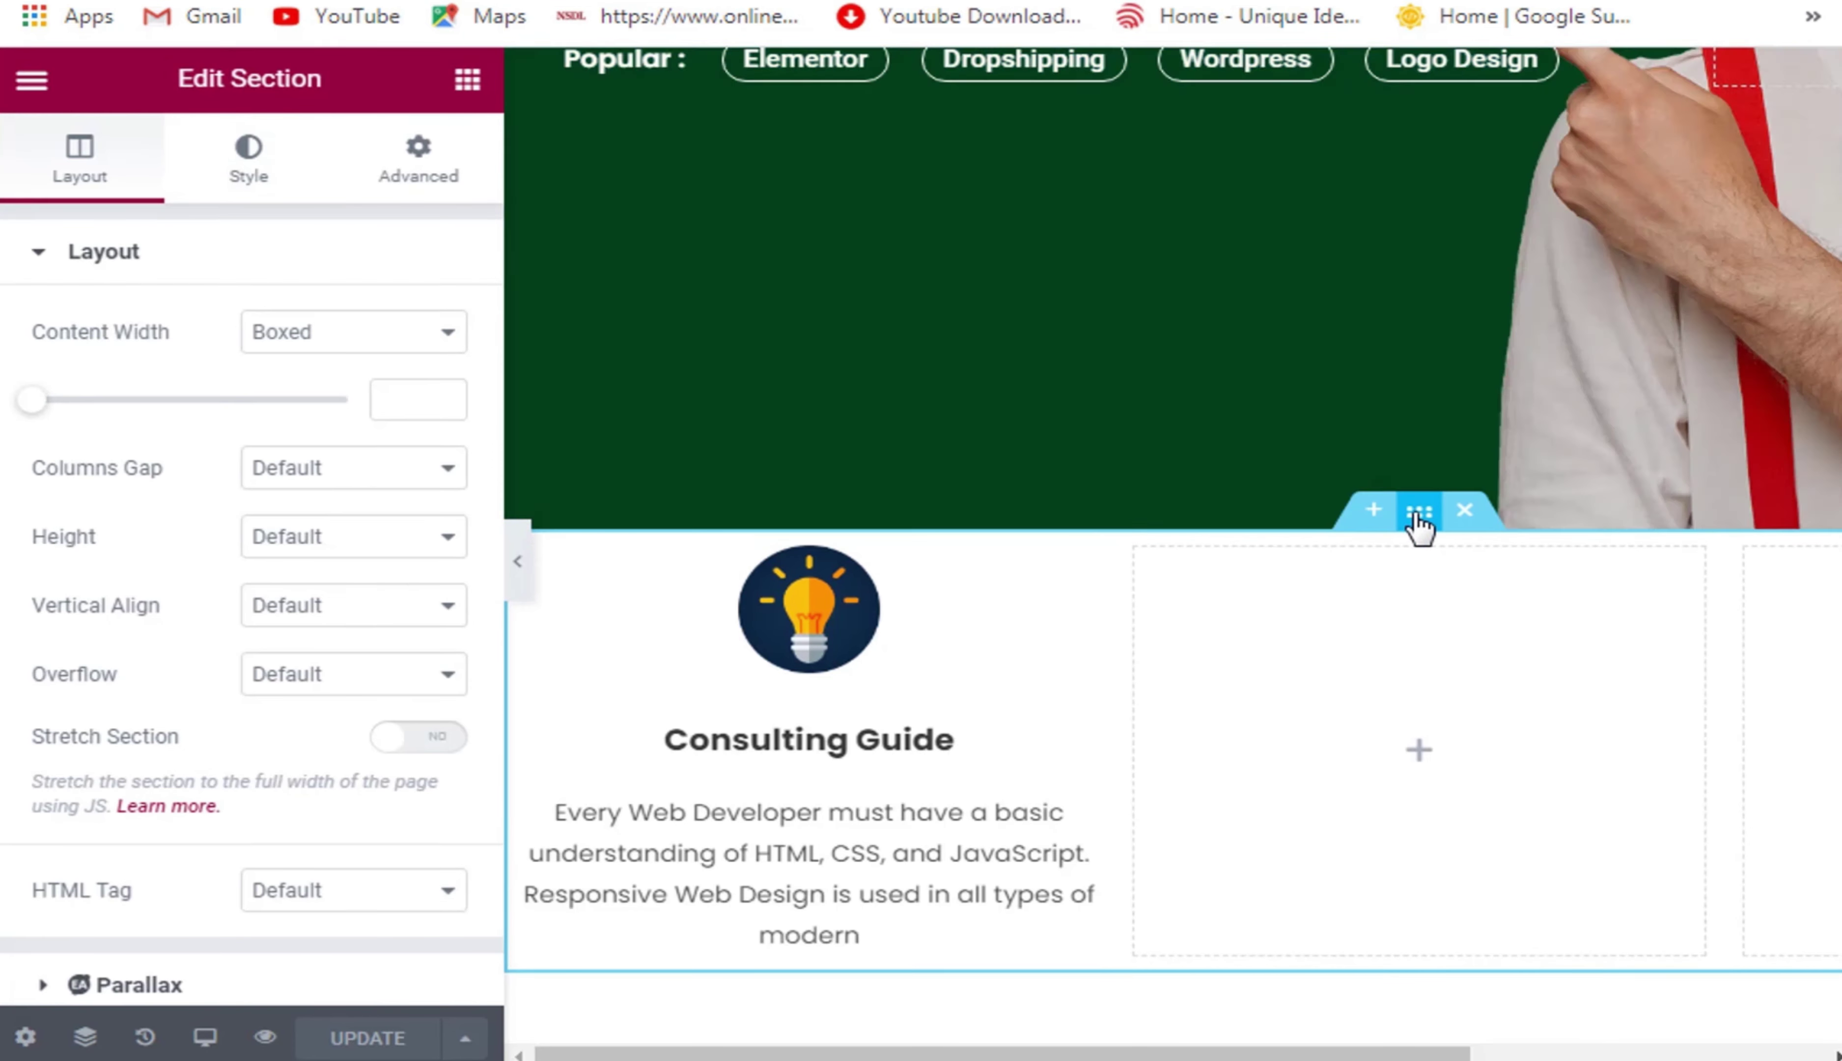
left_click(413, 176)
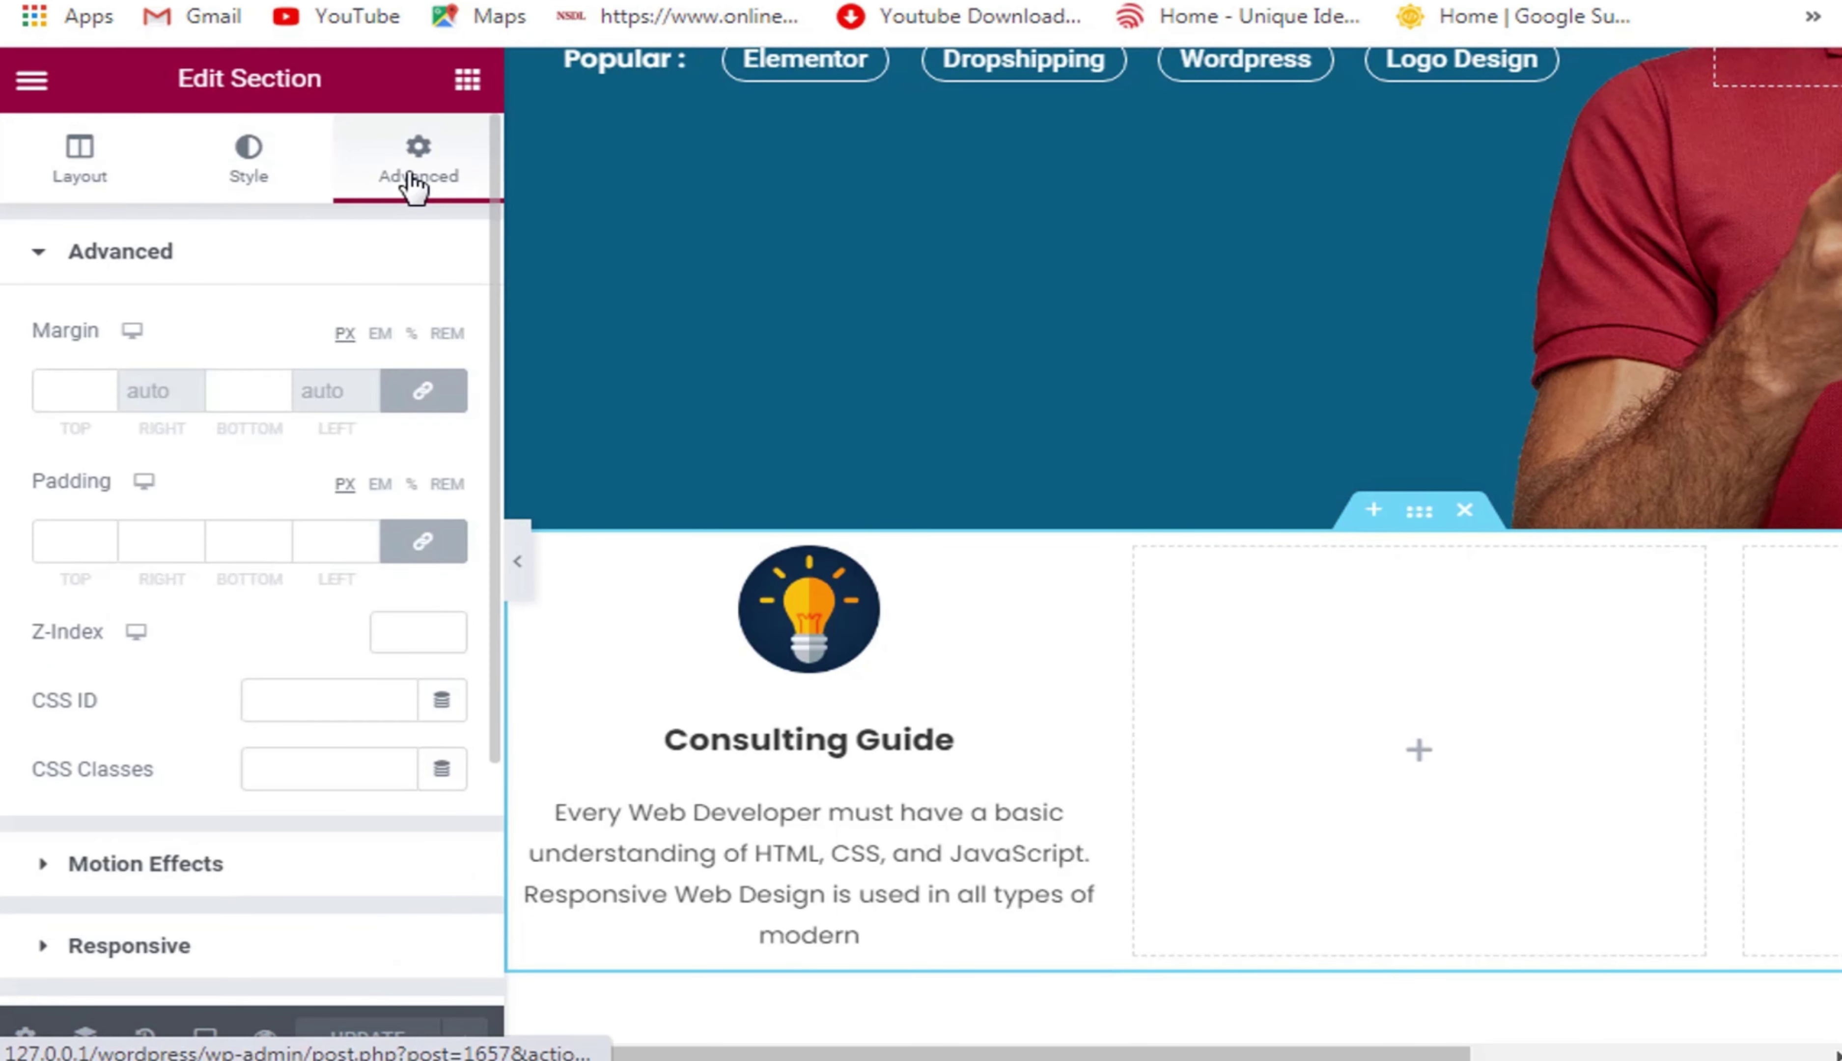
left_click(108, 383)
type("0")
left_click(57, 386)
type("5")
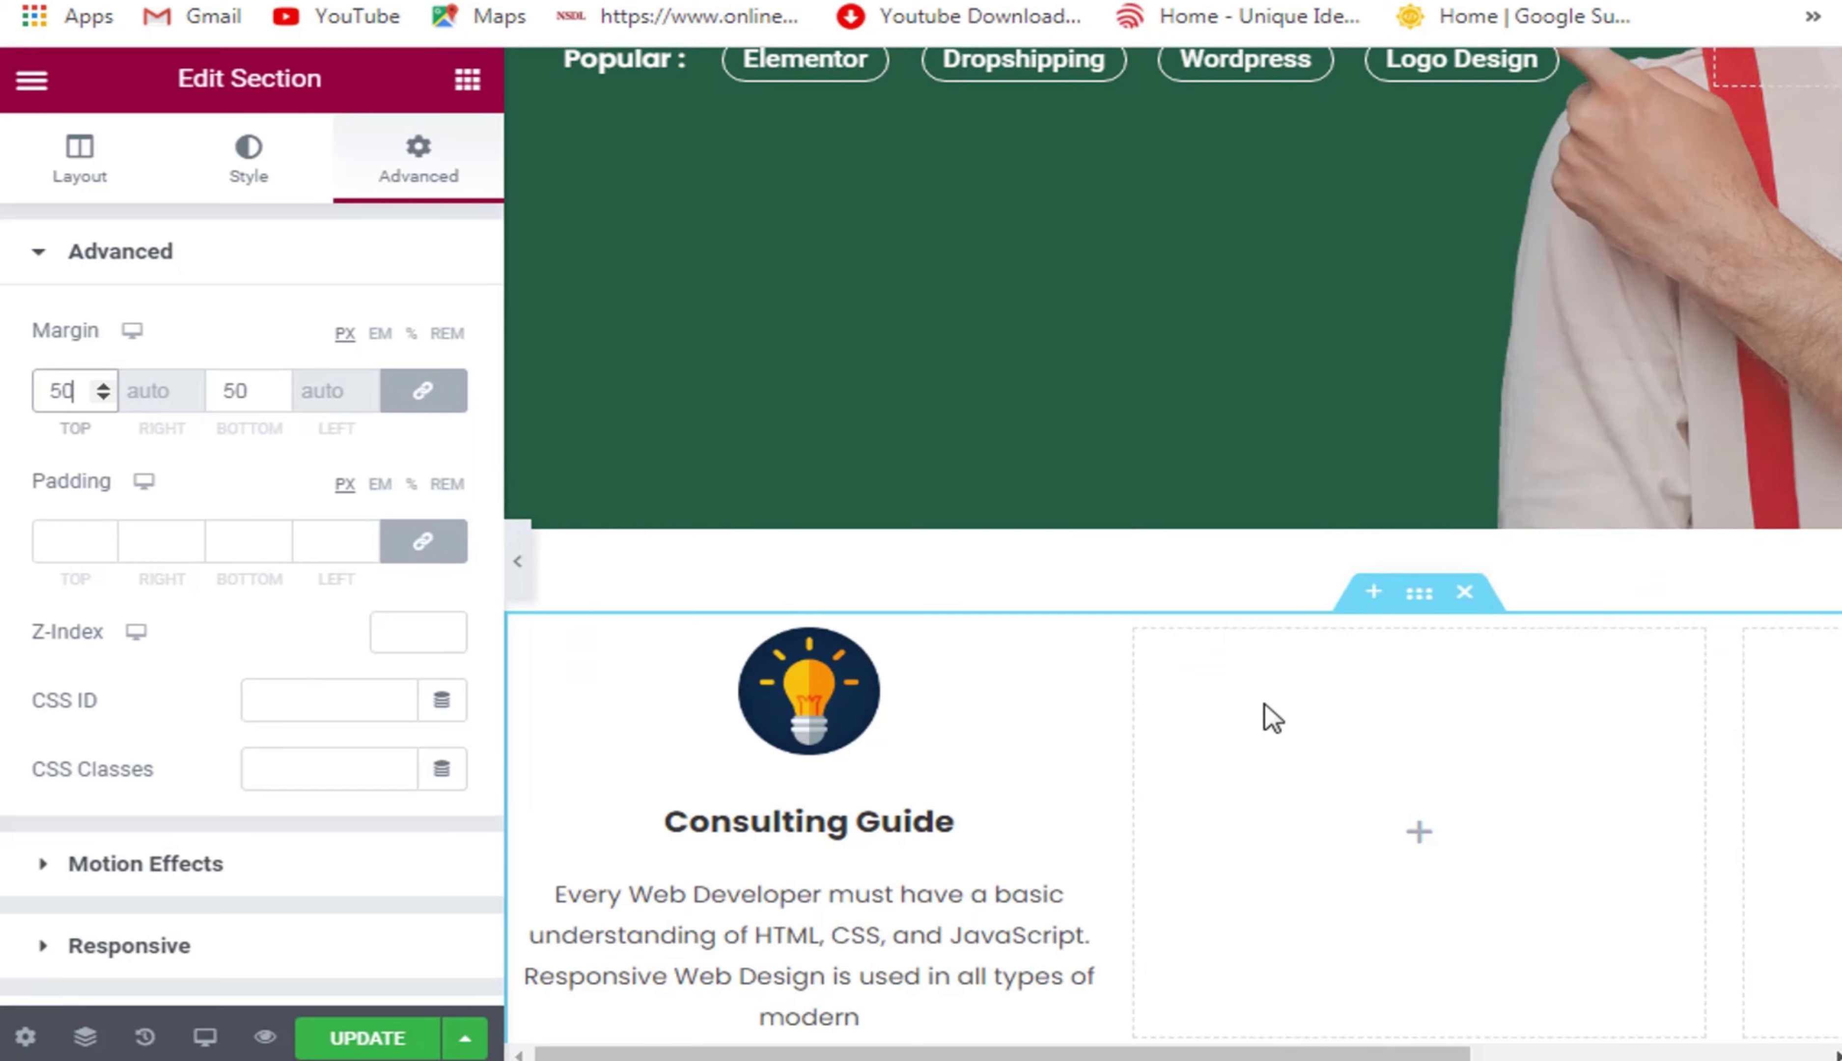
scroll(1834, 793, "right", 5)
scroll(1834, 793, "down", 5)
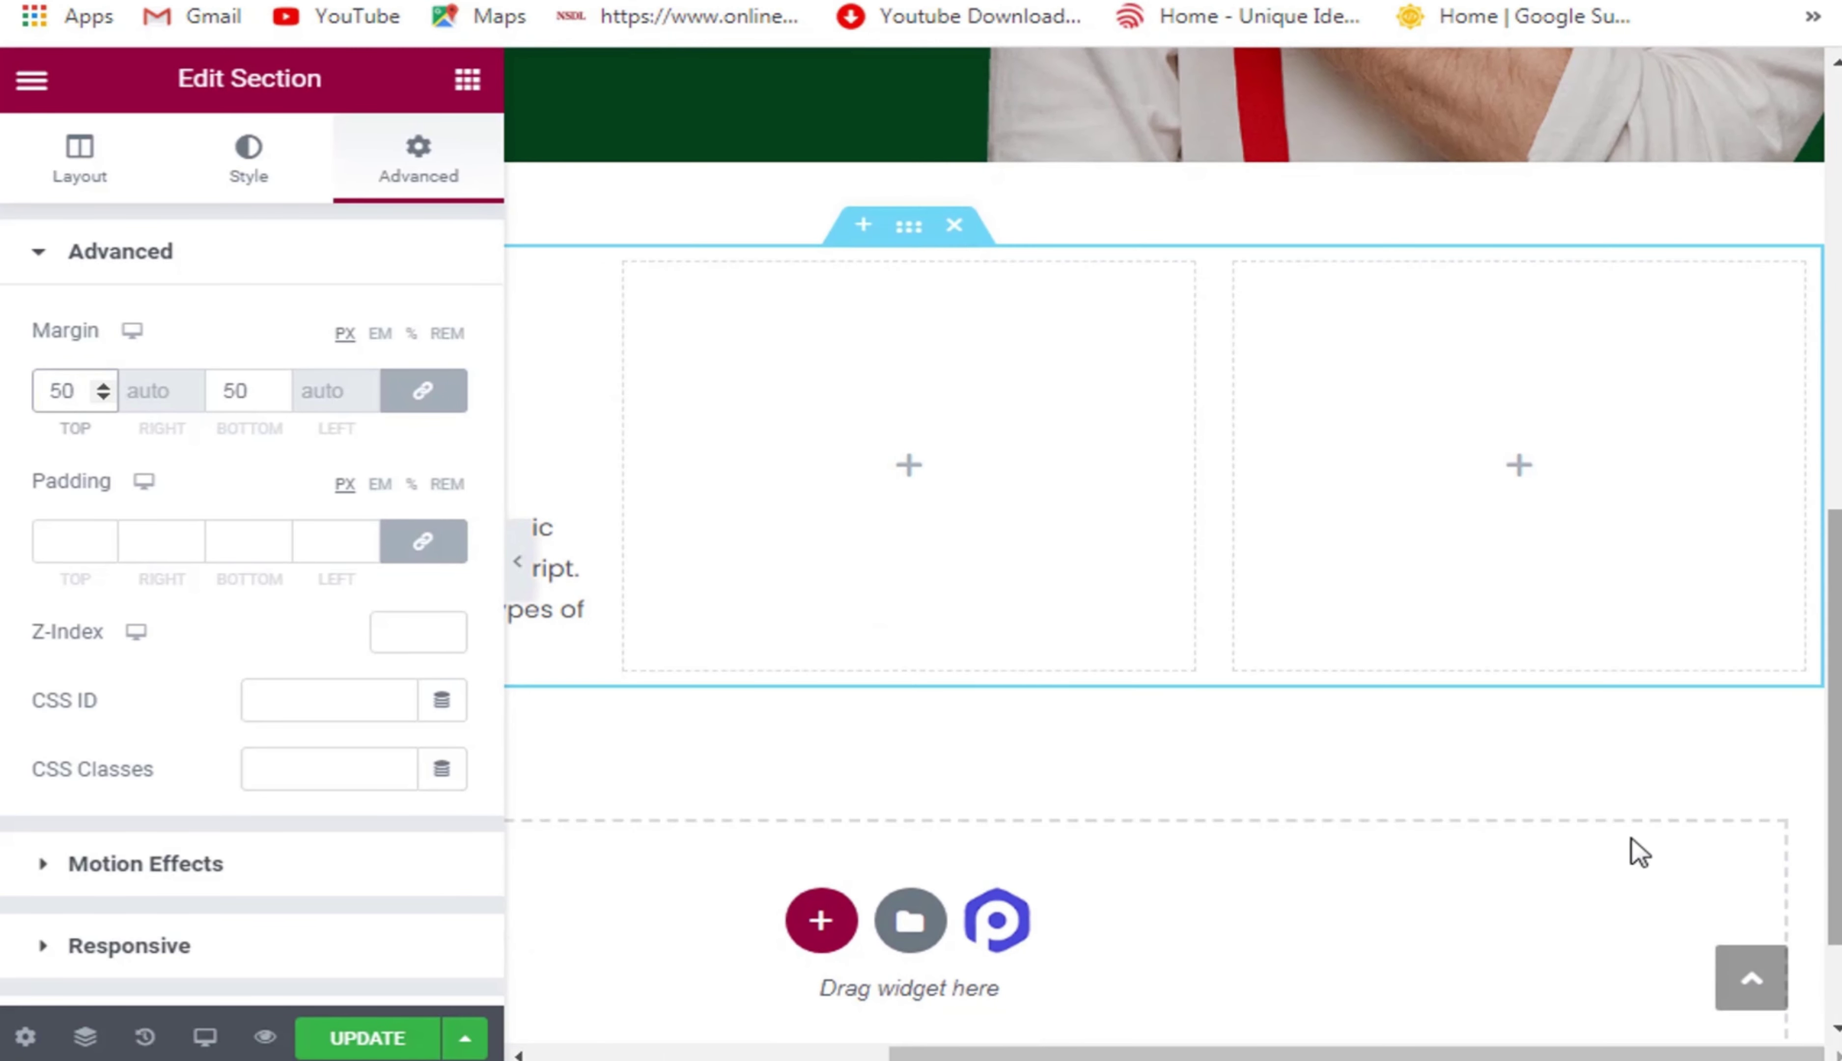
Save the section margins and set the image spacing of the Consulting Guide image box to 8.
left_click_drag(1173, 1056, 845, 1054)
left_click(369, 1038)
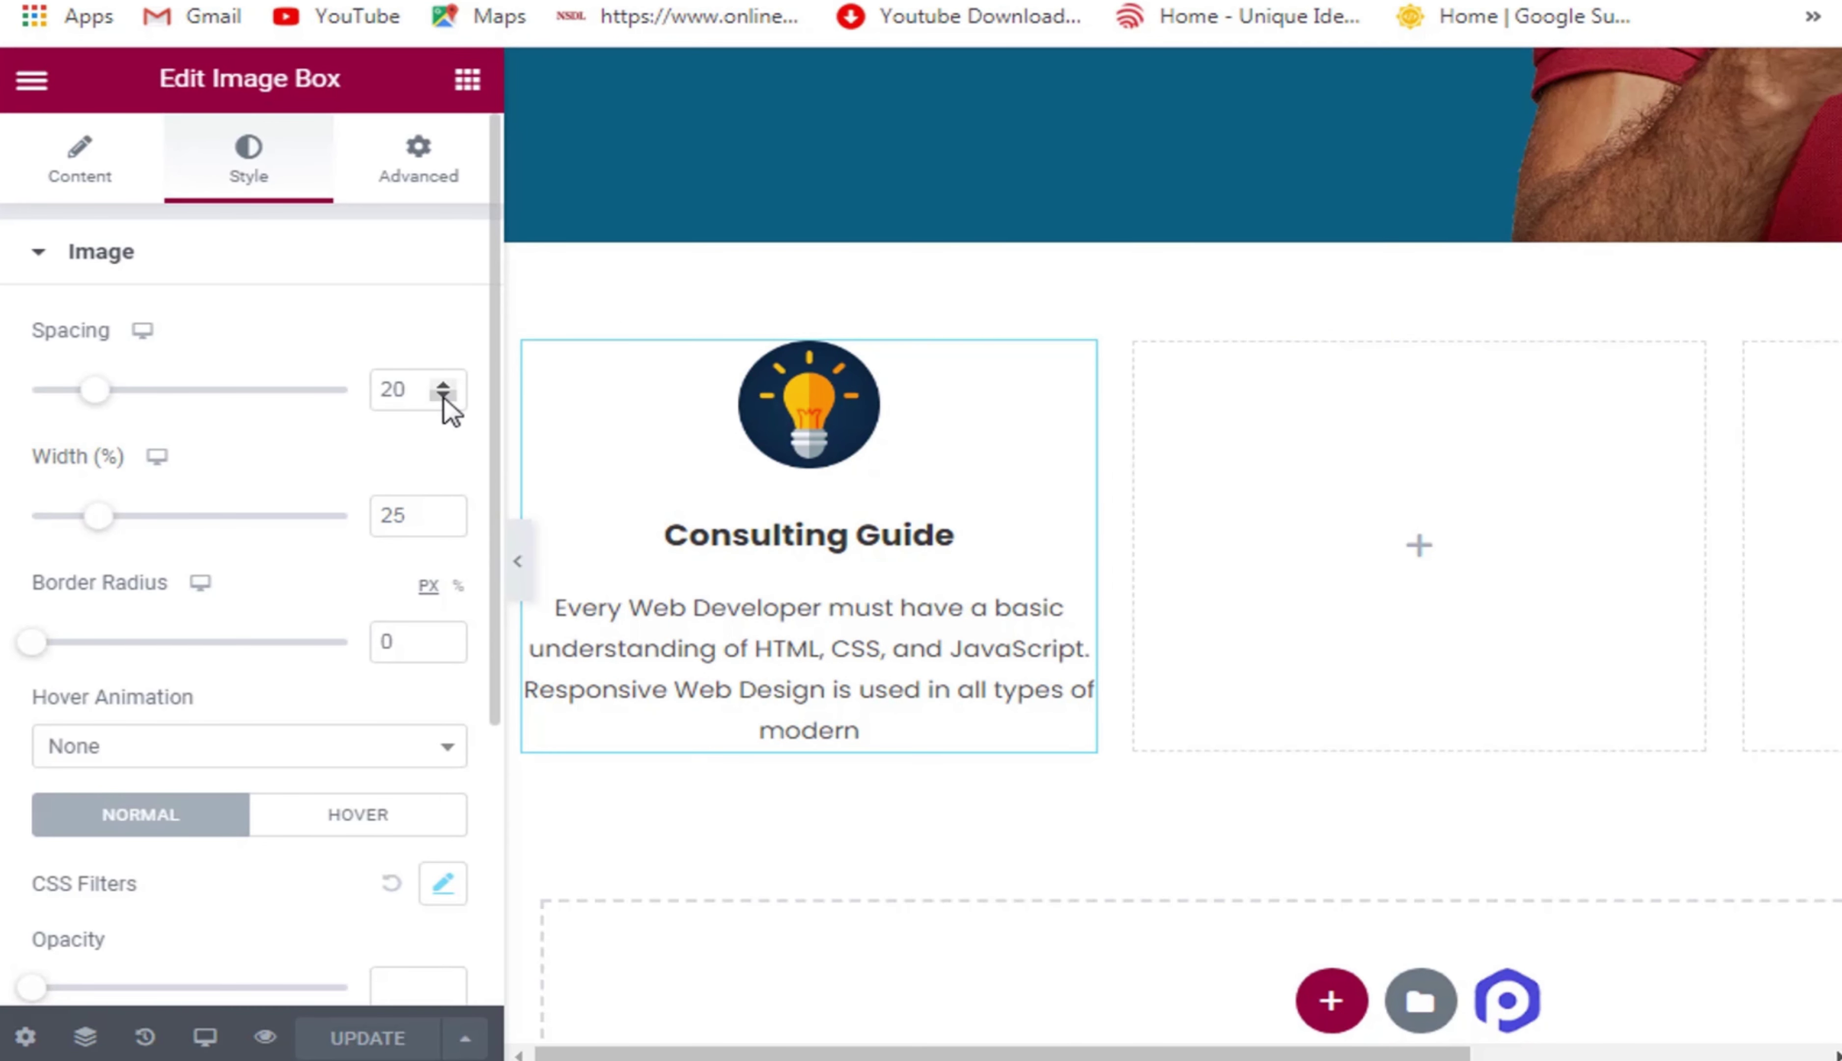
left_click(443, 396)
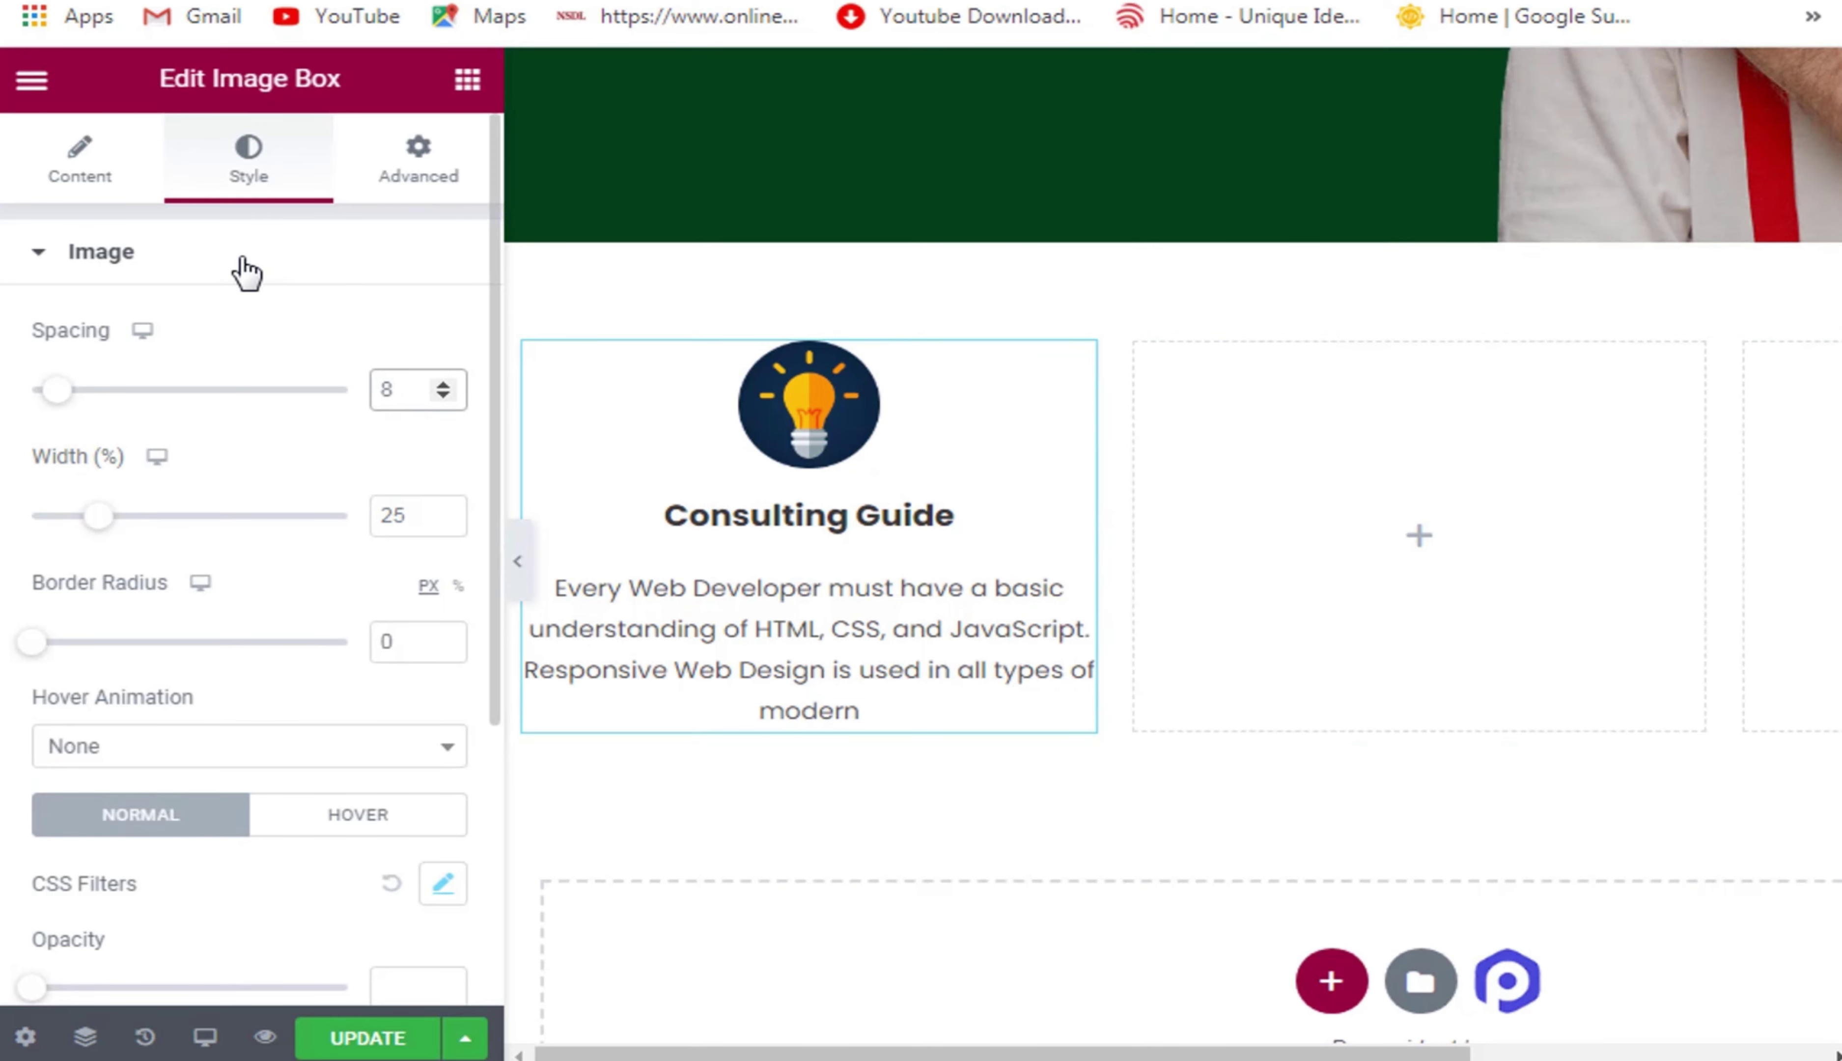
Set the spacing below the image box's title to 20 and save the page.
left_click(248, 272)
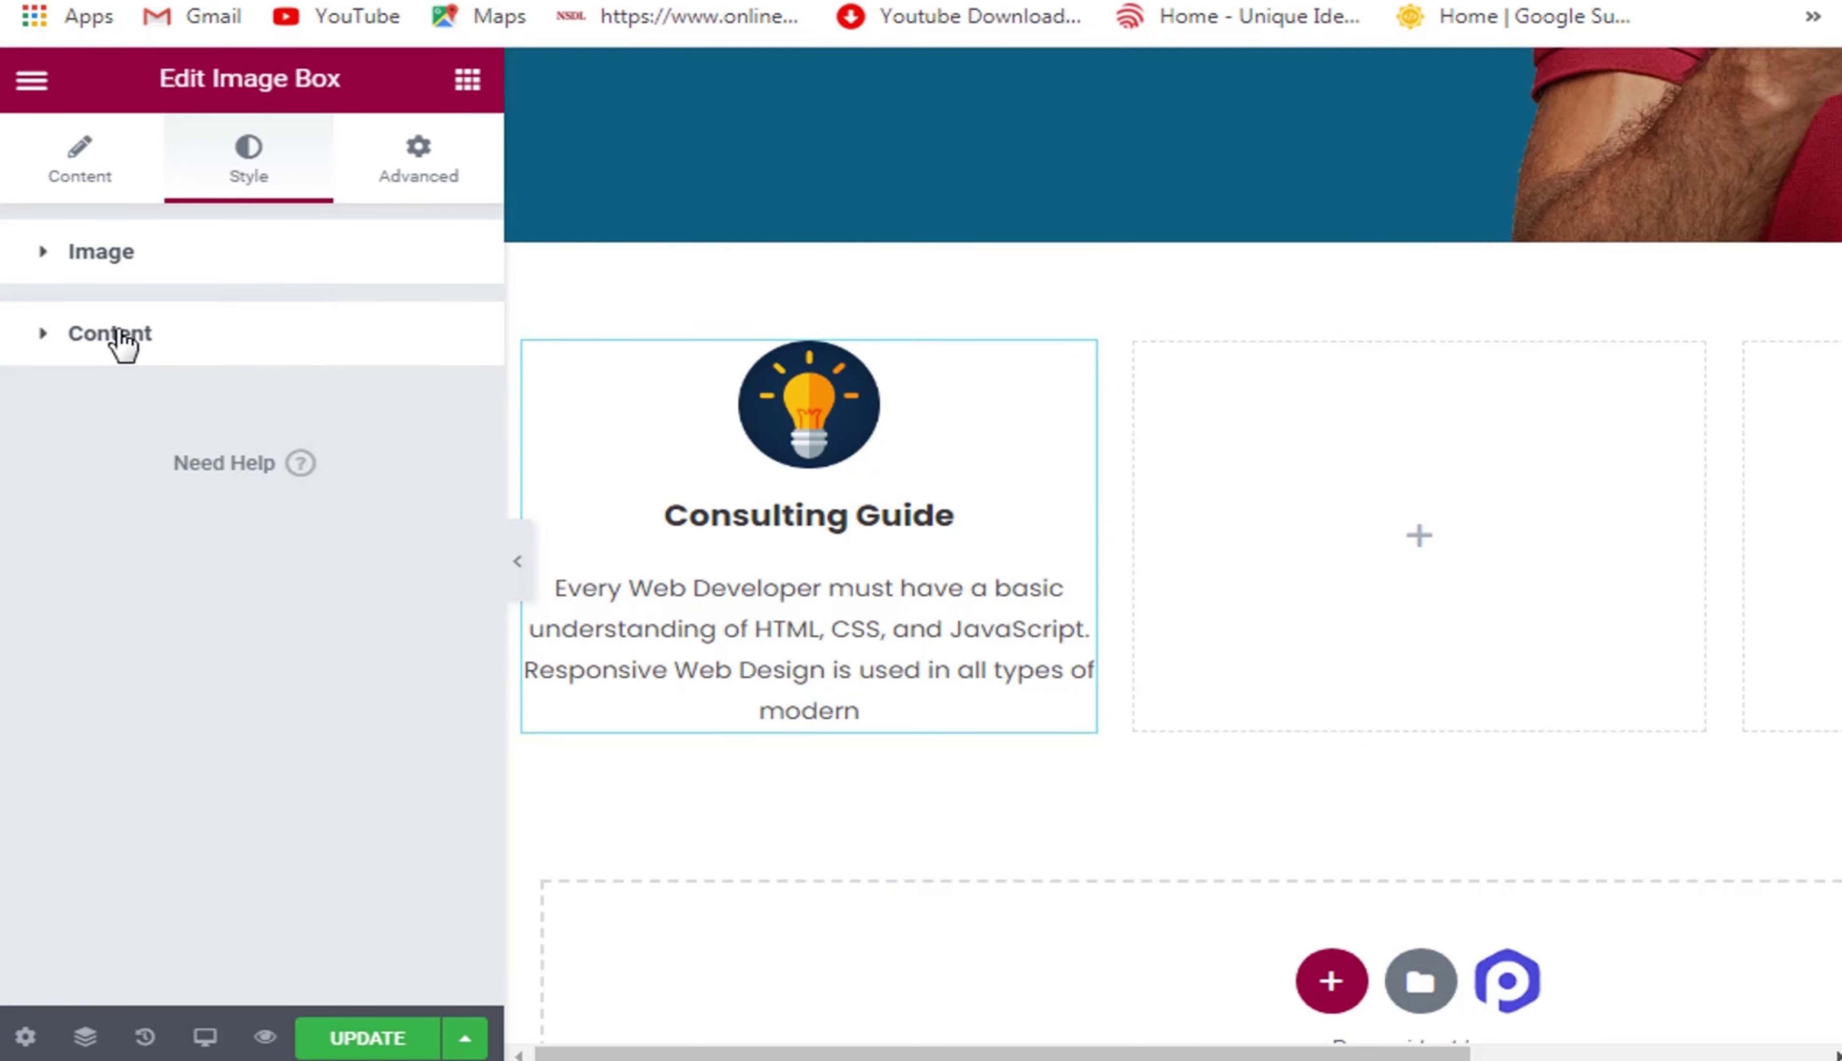
left_click(123, 343)
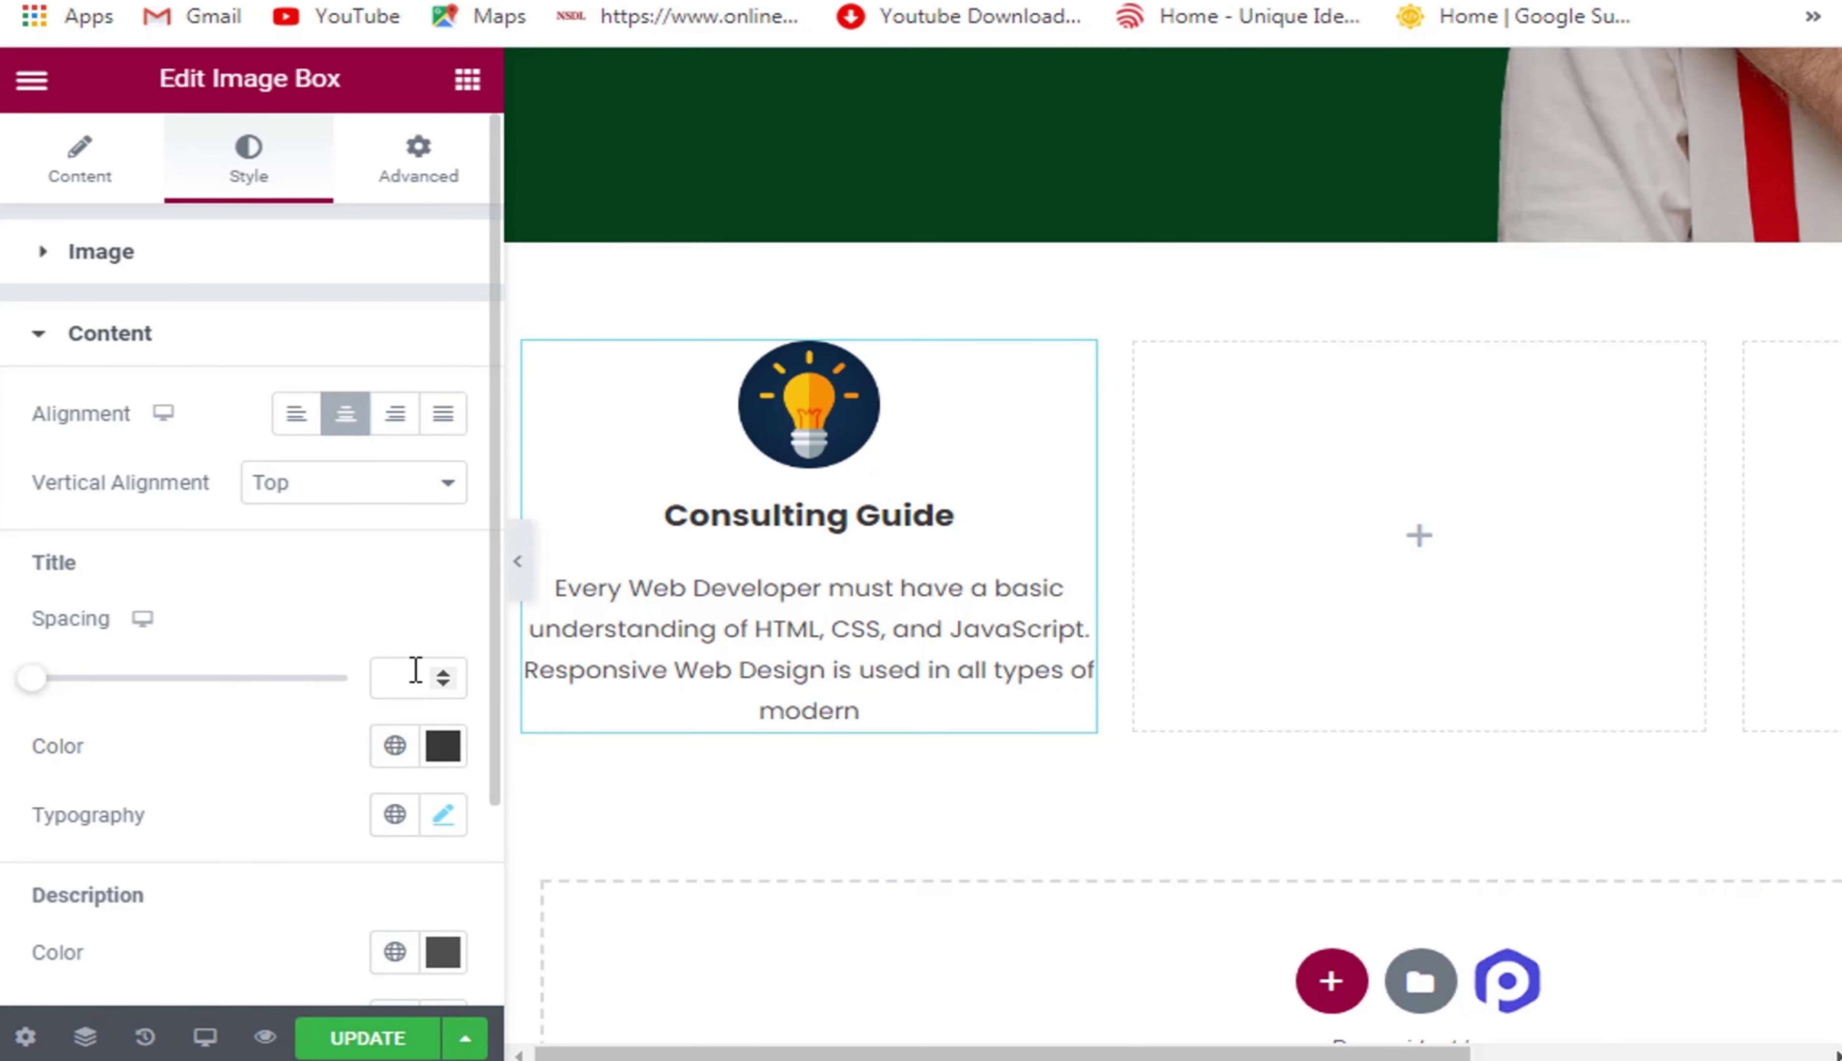
left_click_drag(435, 674, 436, 674)
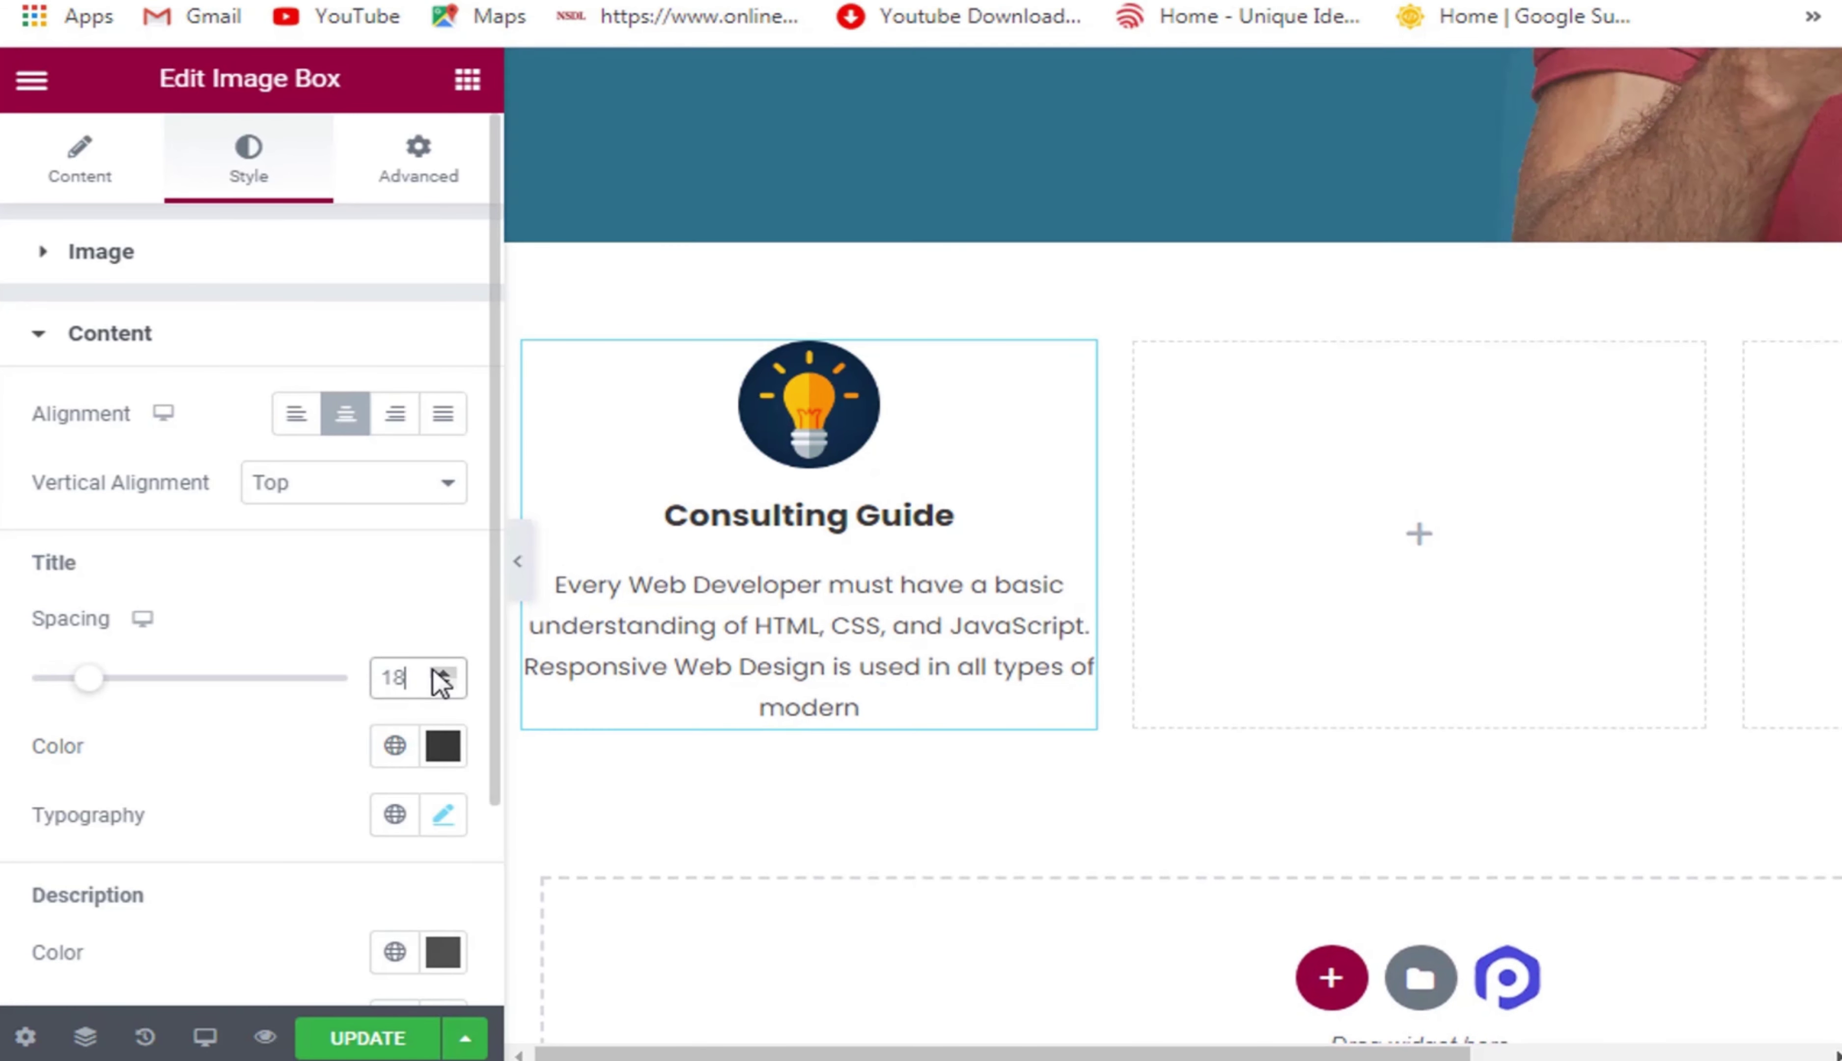
left_click(436, 673)
left_click(436, 673)
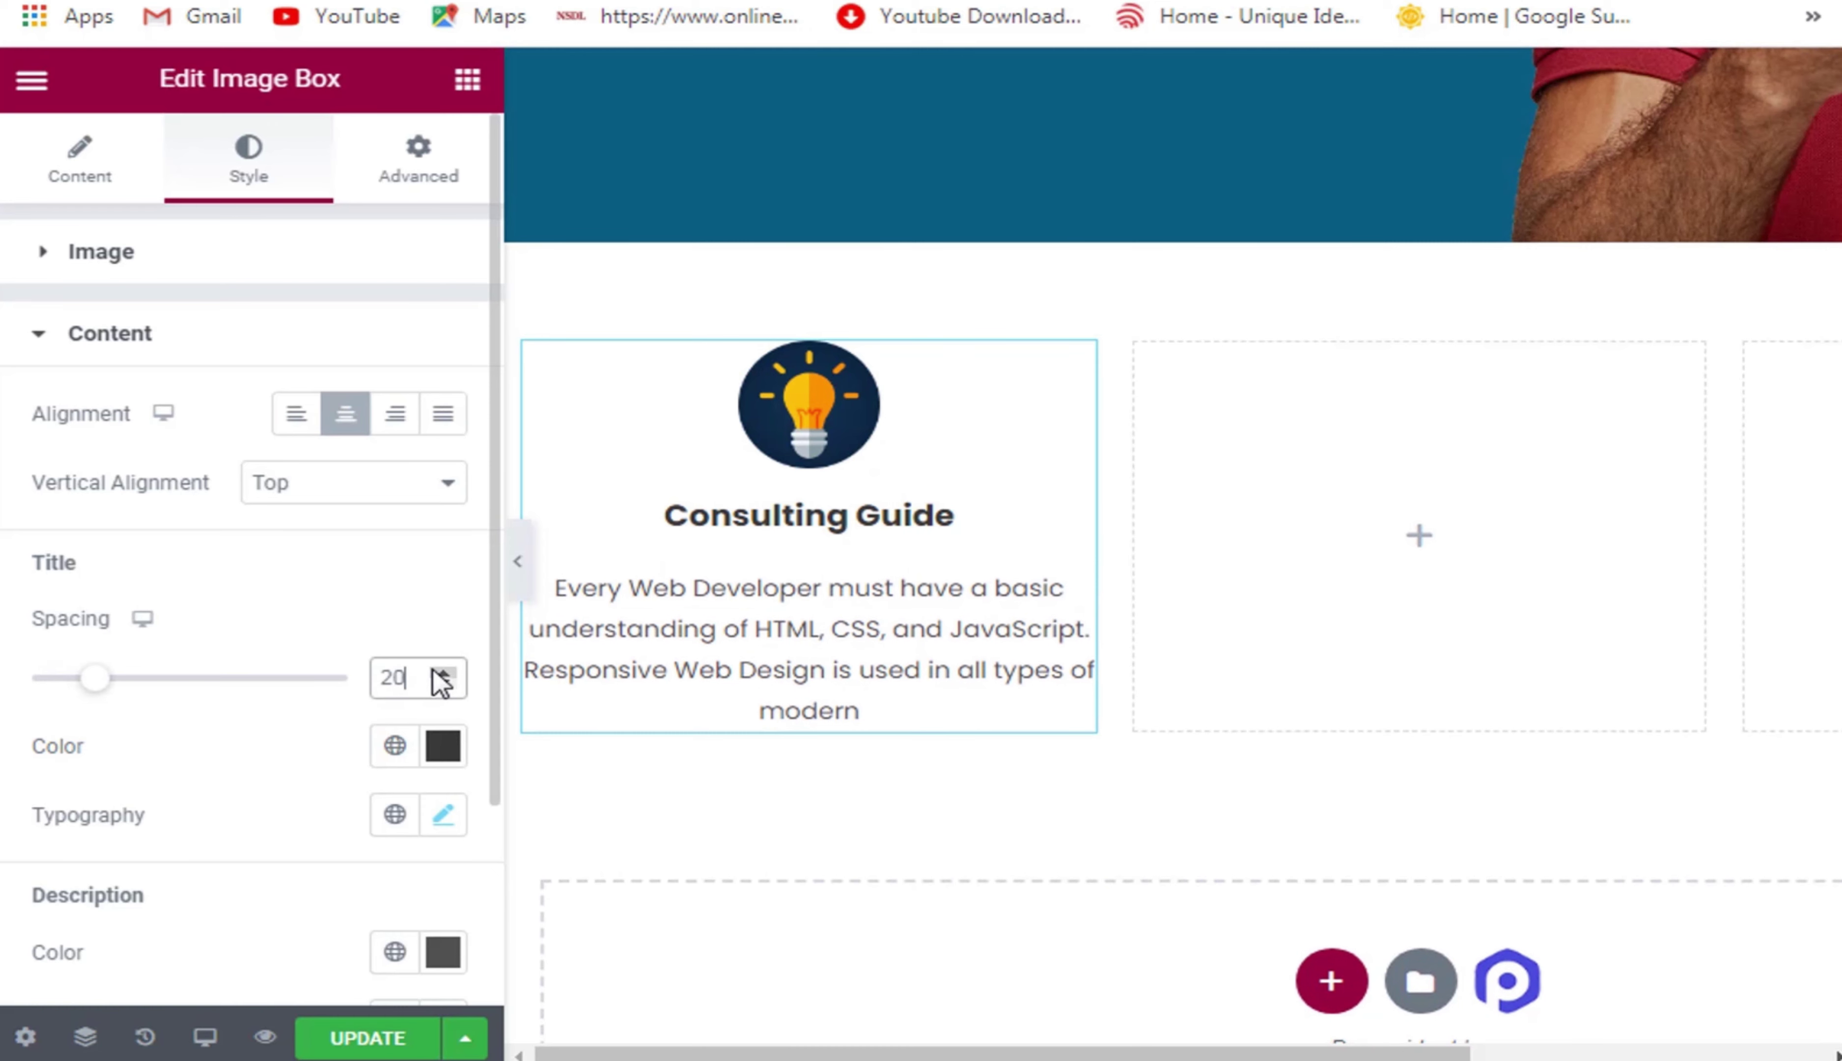
left_click(386, 1051)
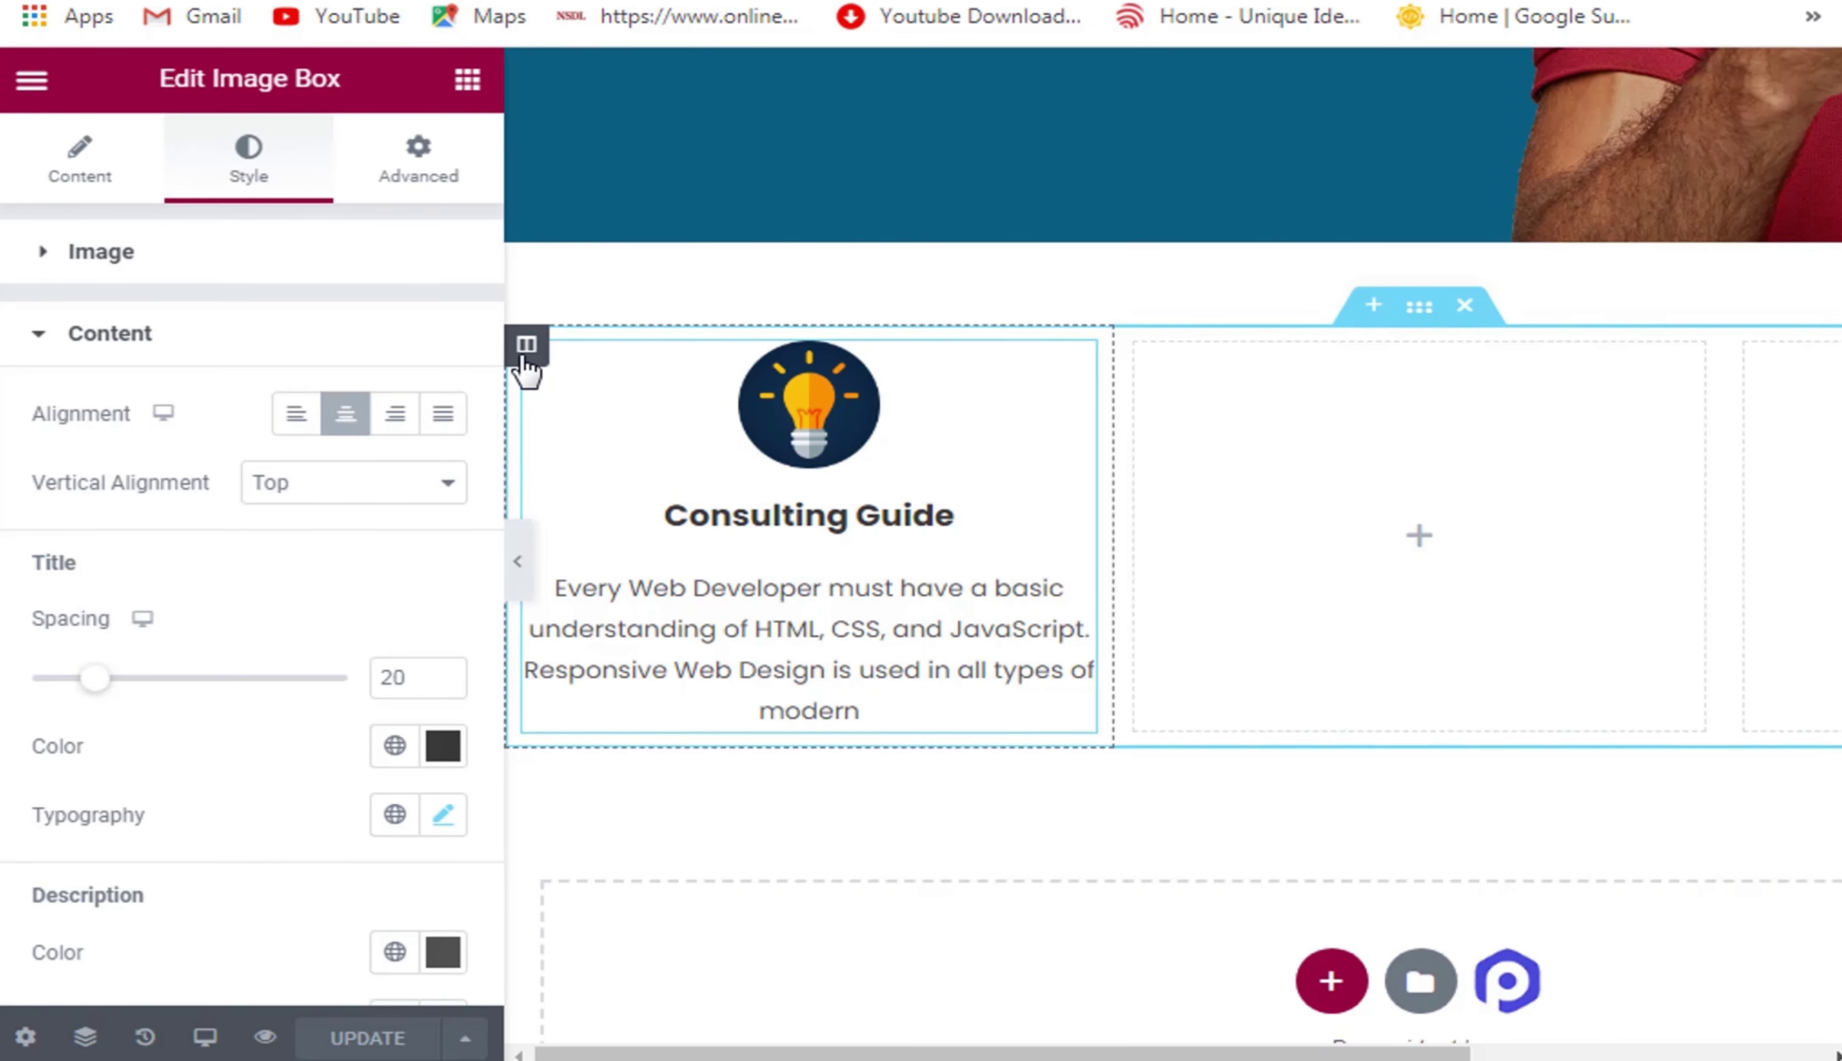
Give the Consulting Guide column a solid hover border with a width of 1 on all four sides.
left_click(525, 343)
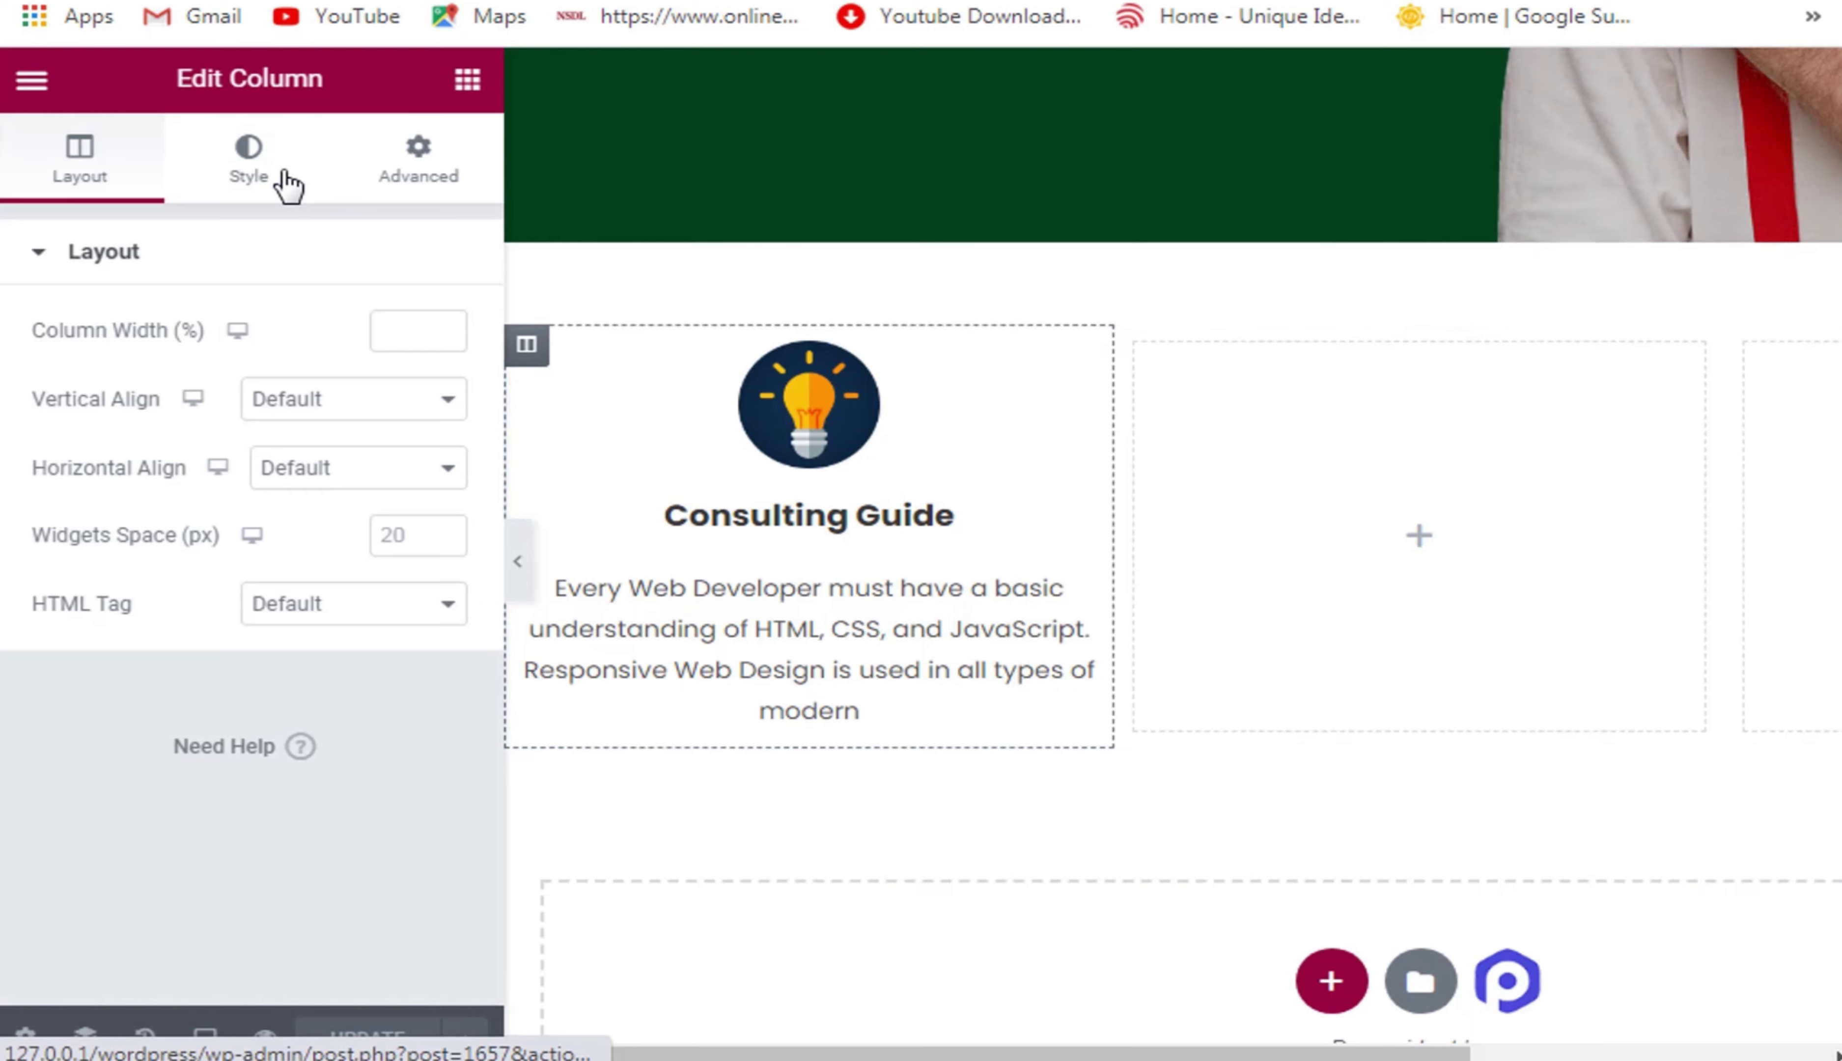
left_click(285, 183)
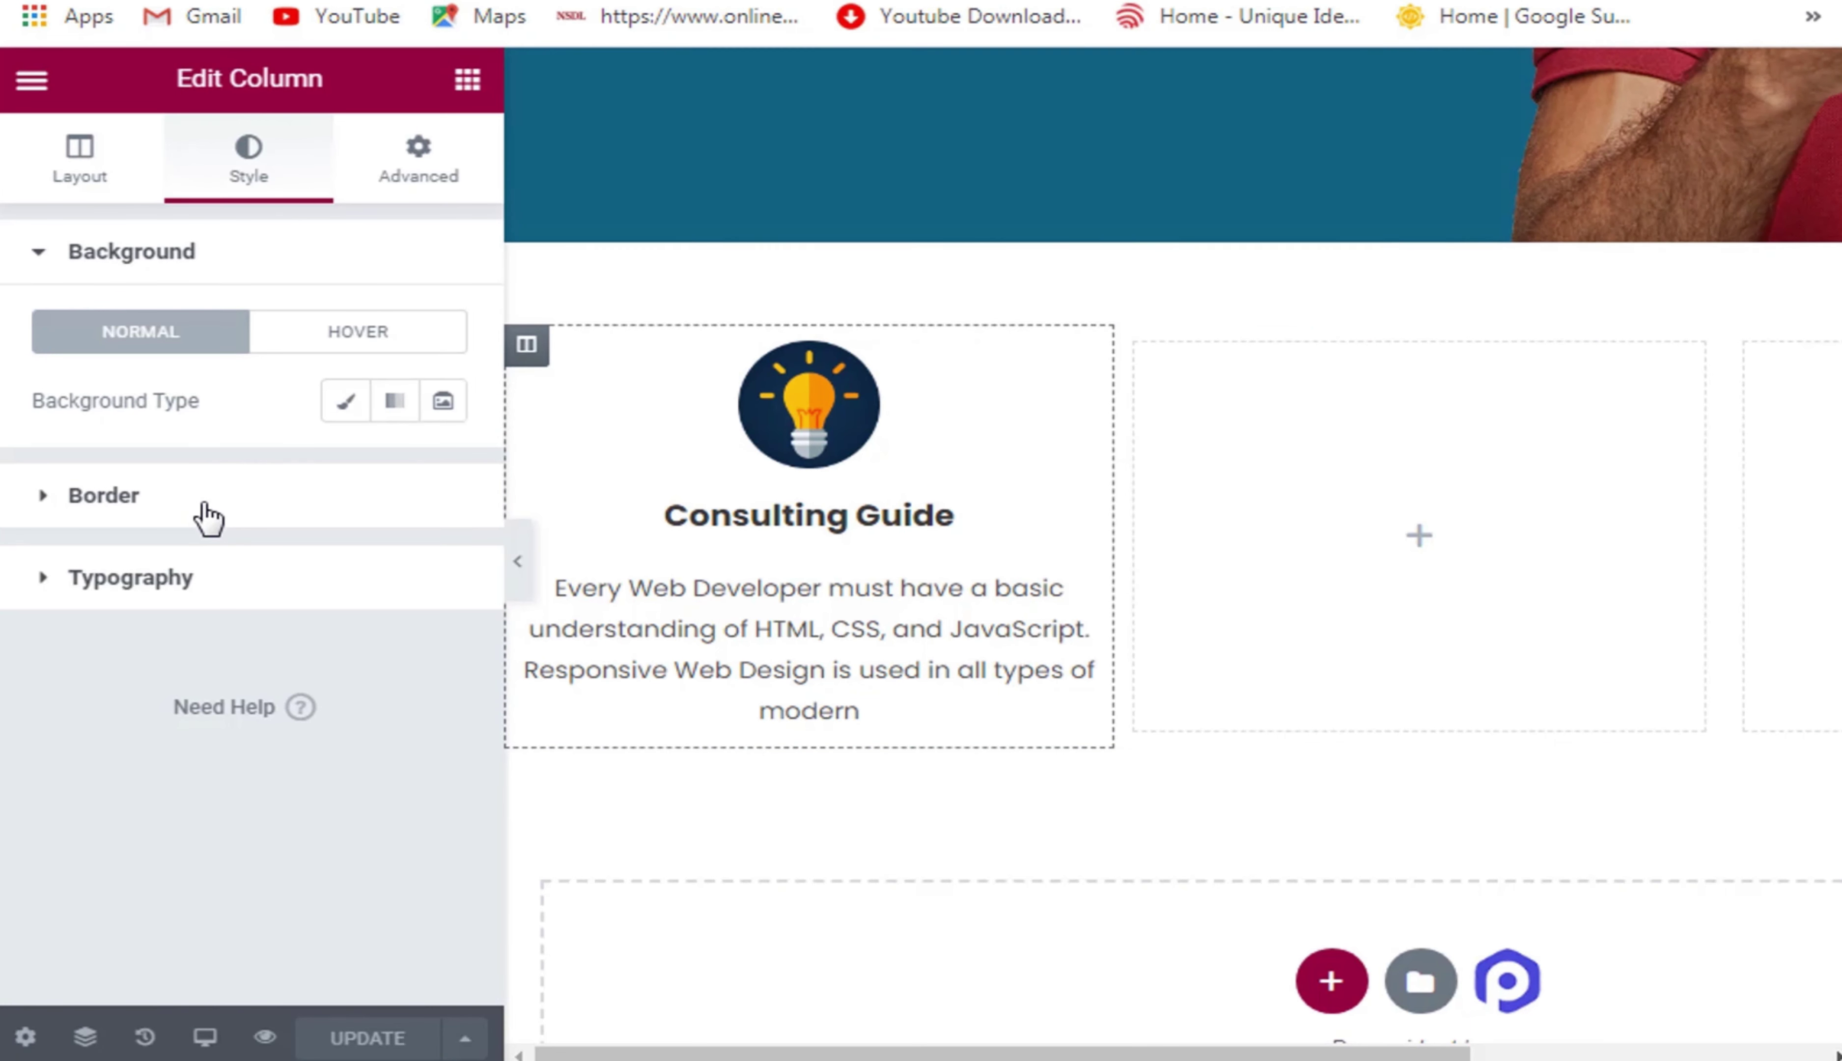
left_click(209, 519)
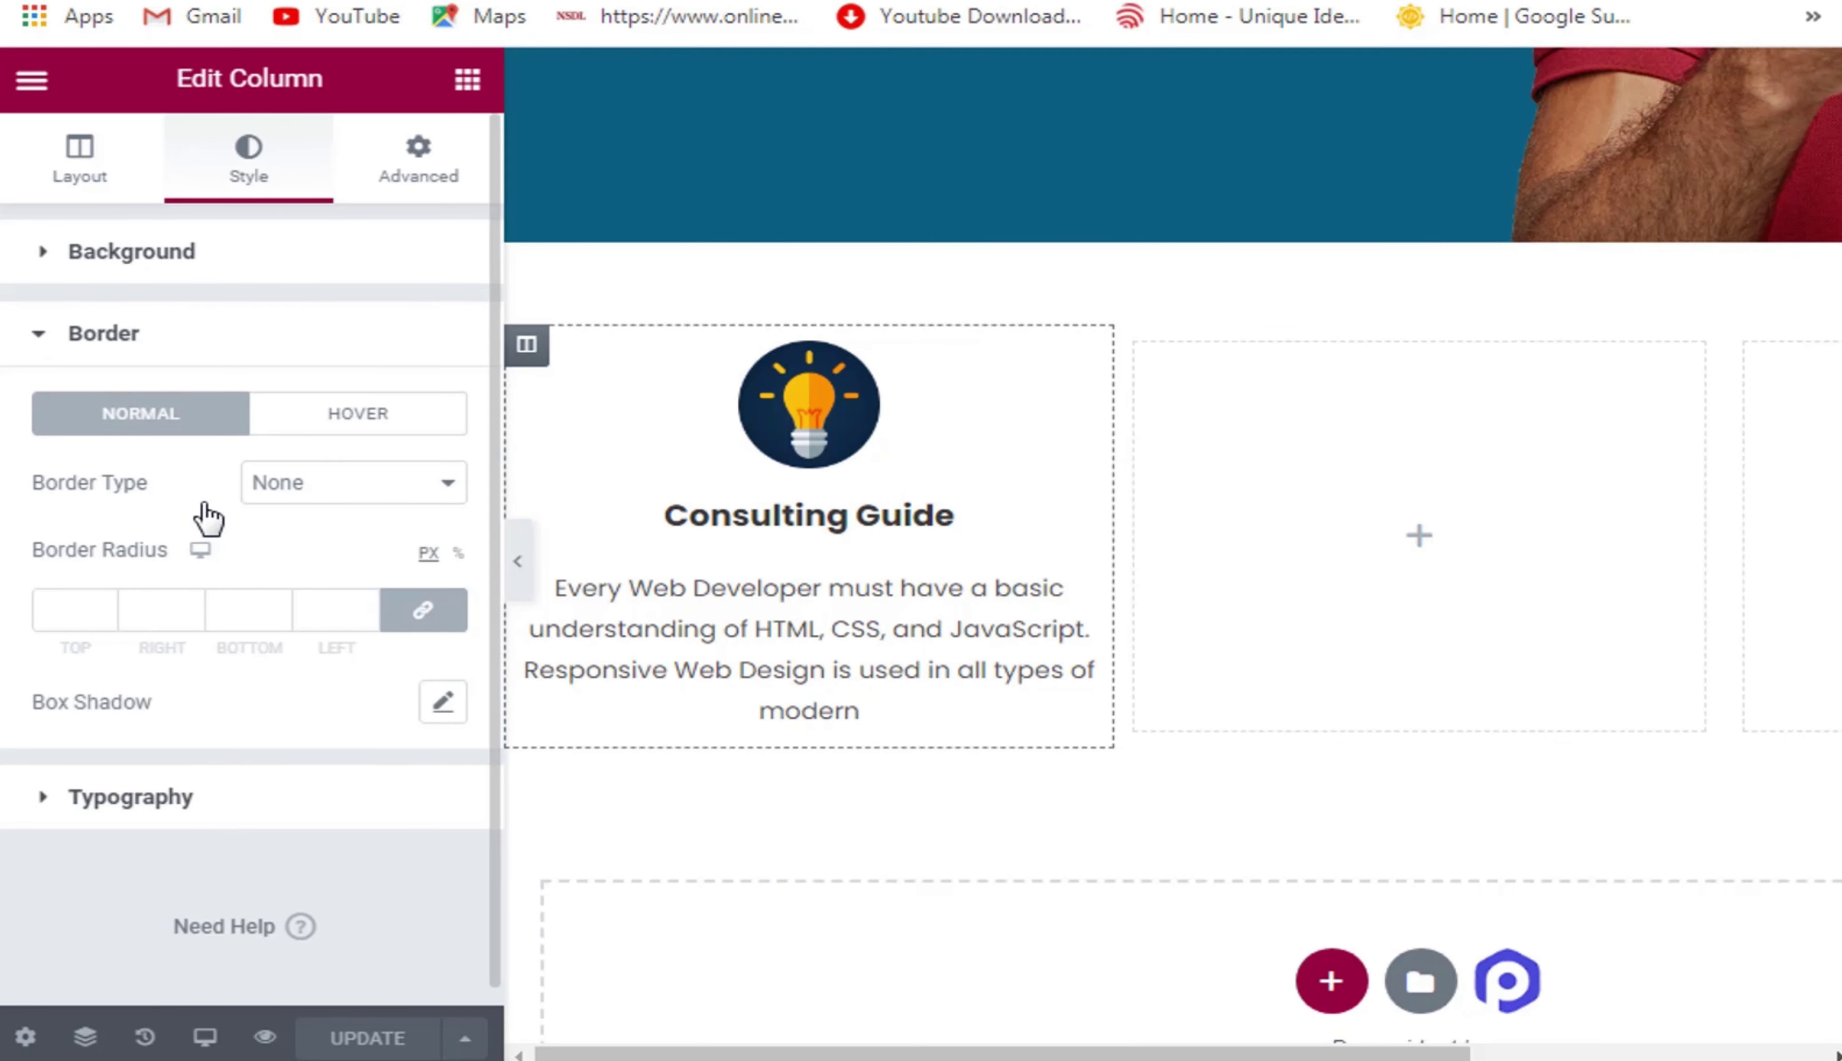
left_click(332, 420)
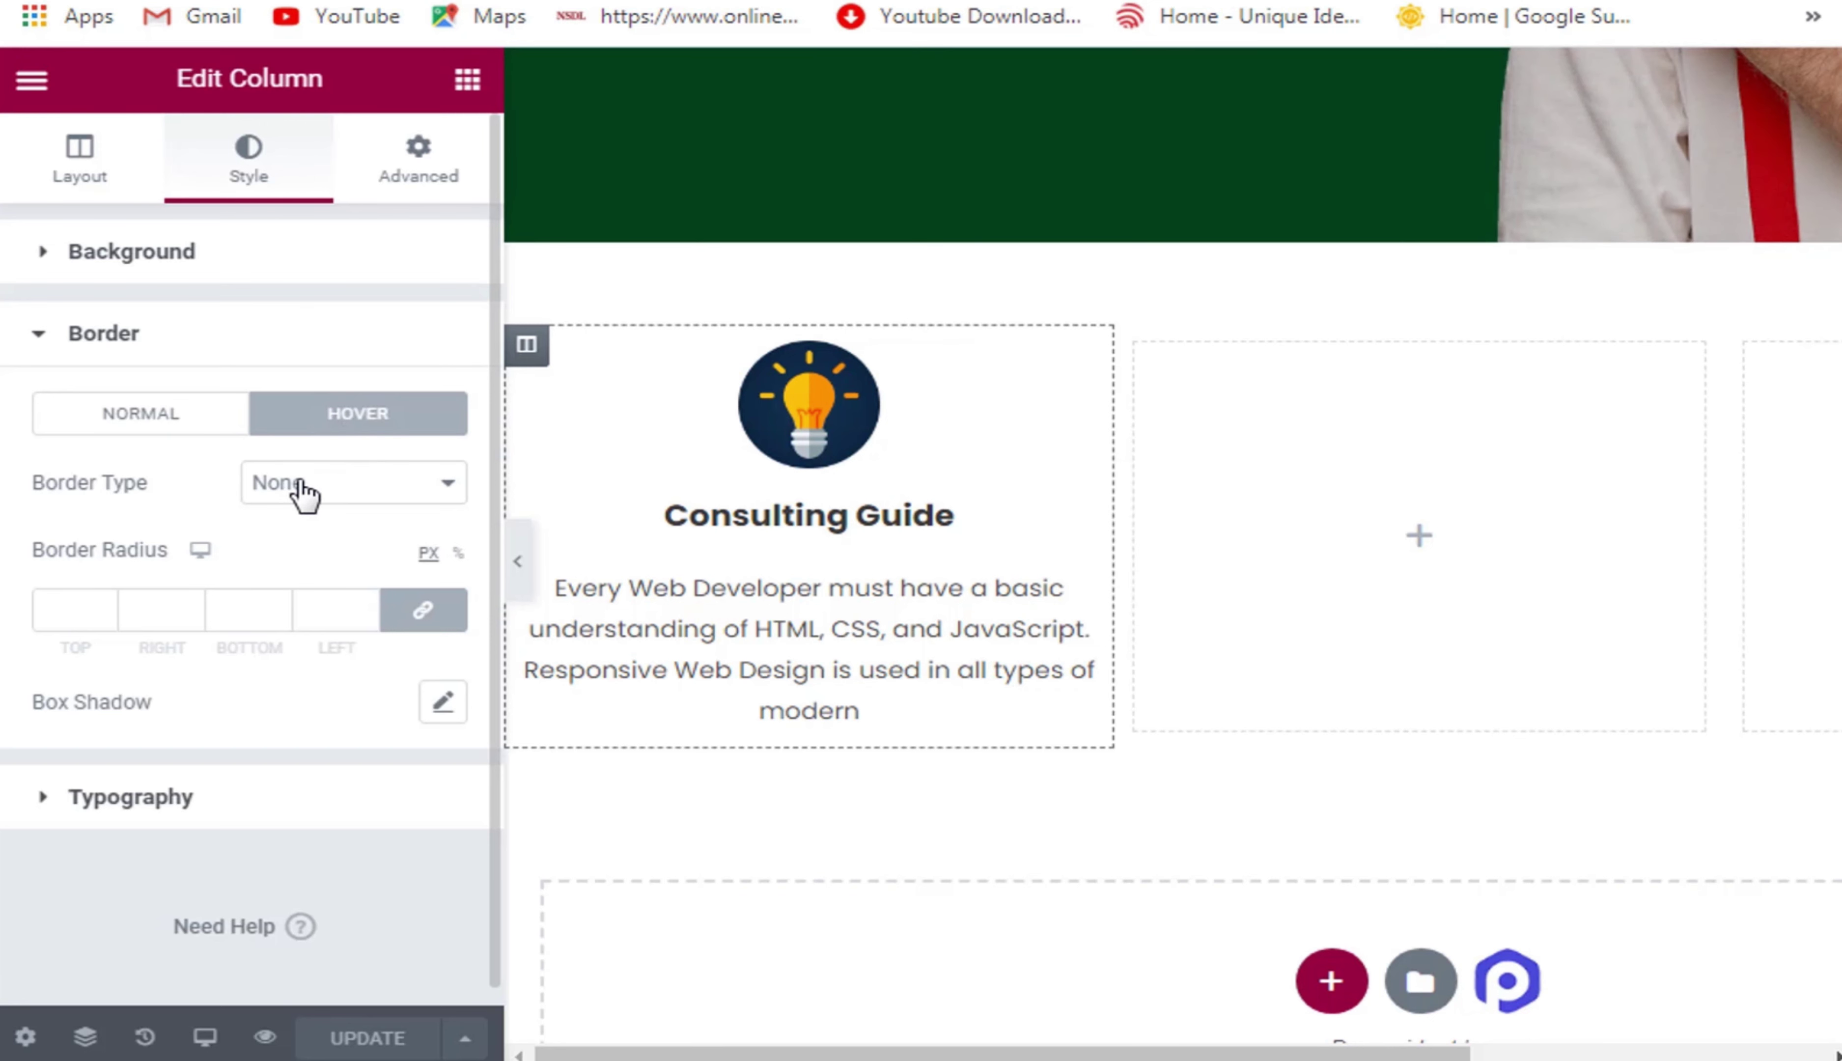
left_click(303, 496)
left_click(298, 540)
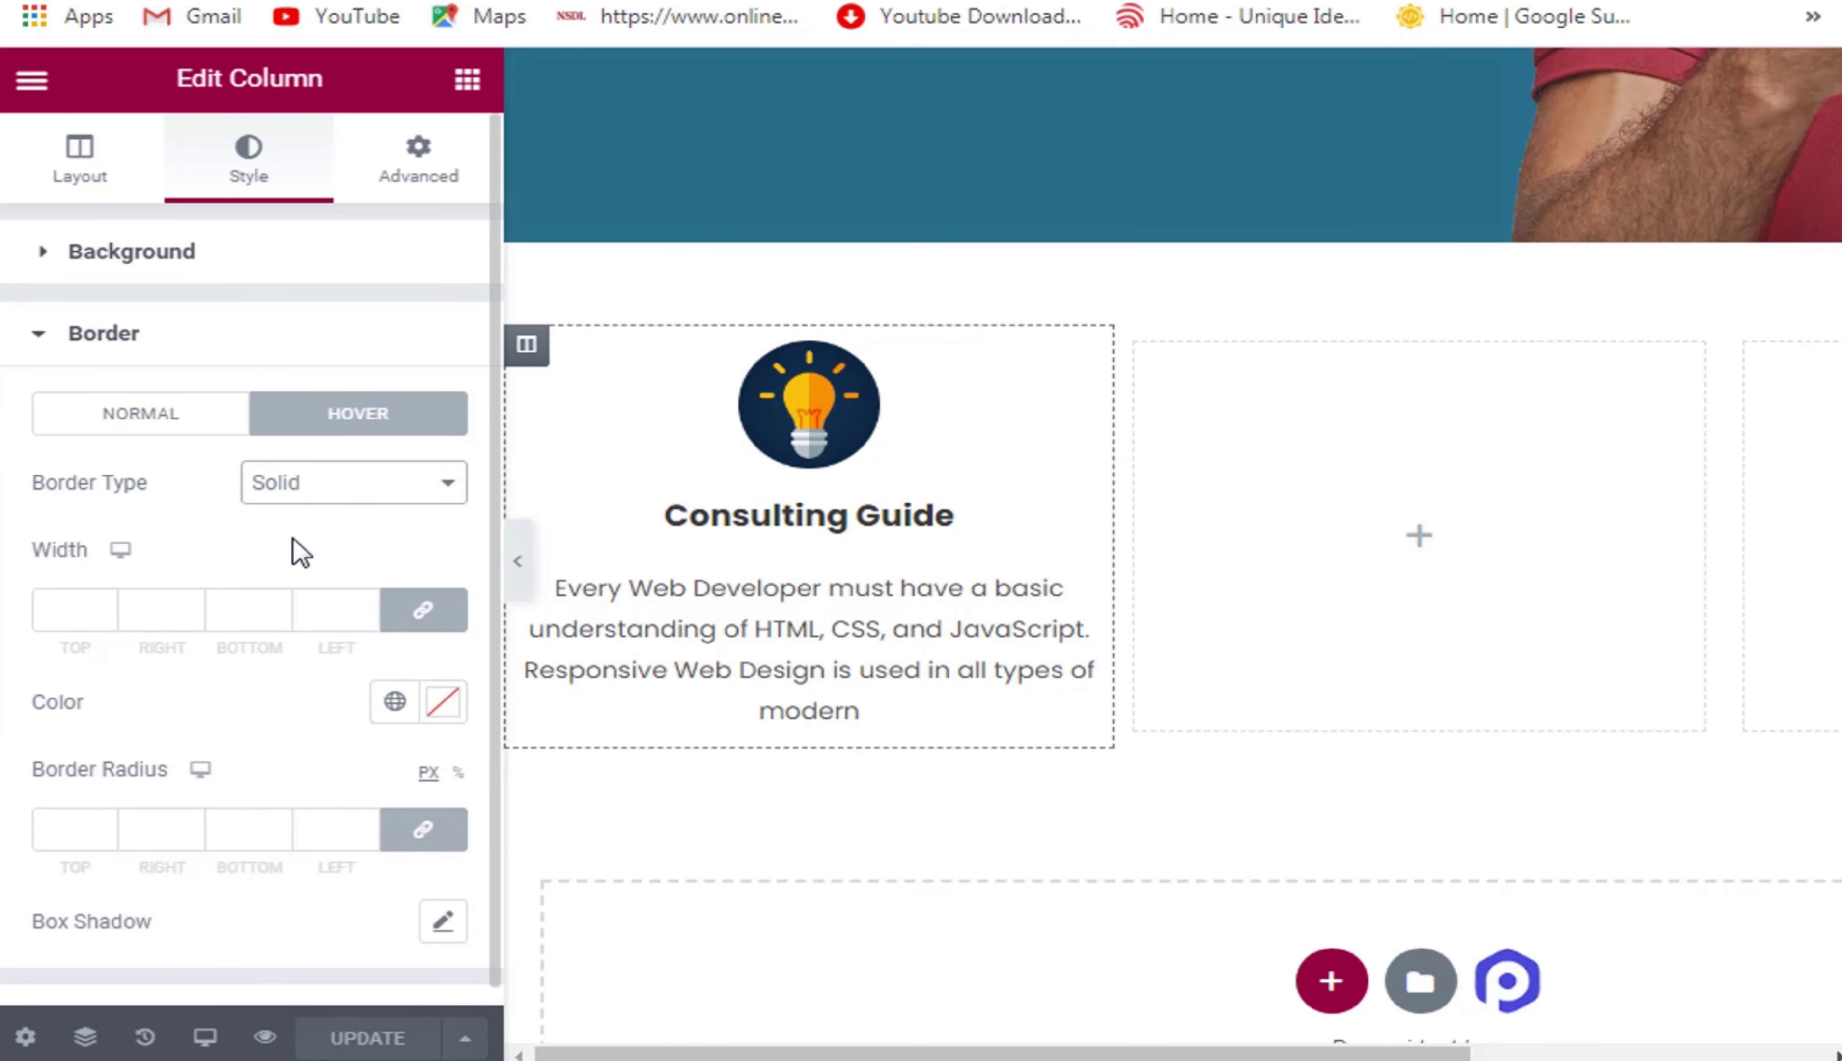
left_click(358, 605)
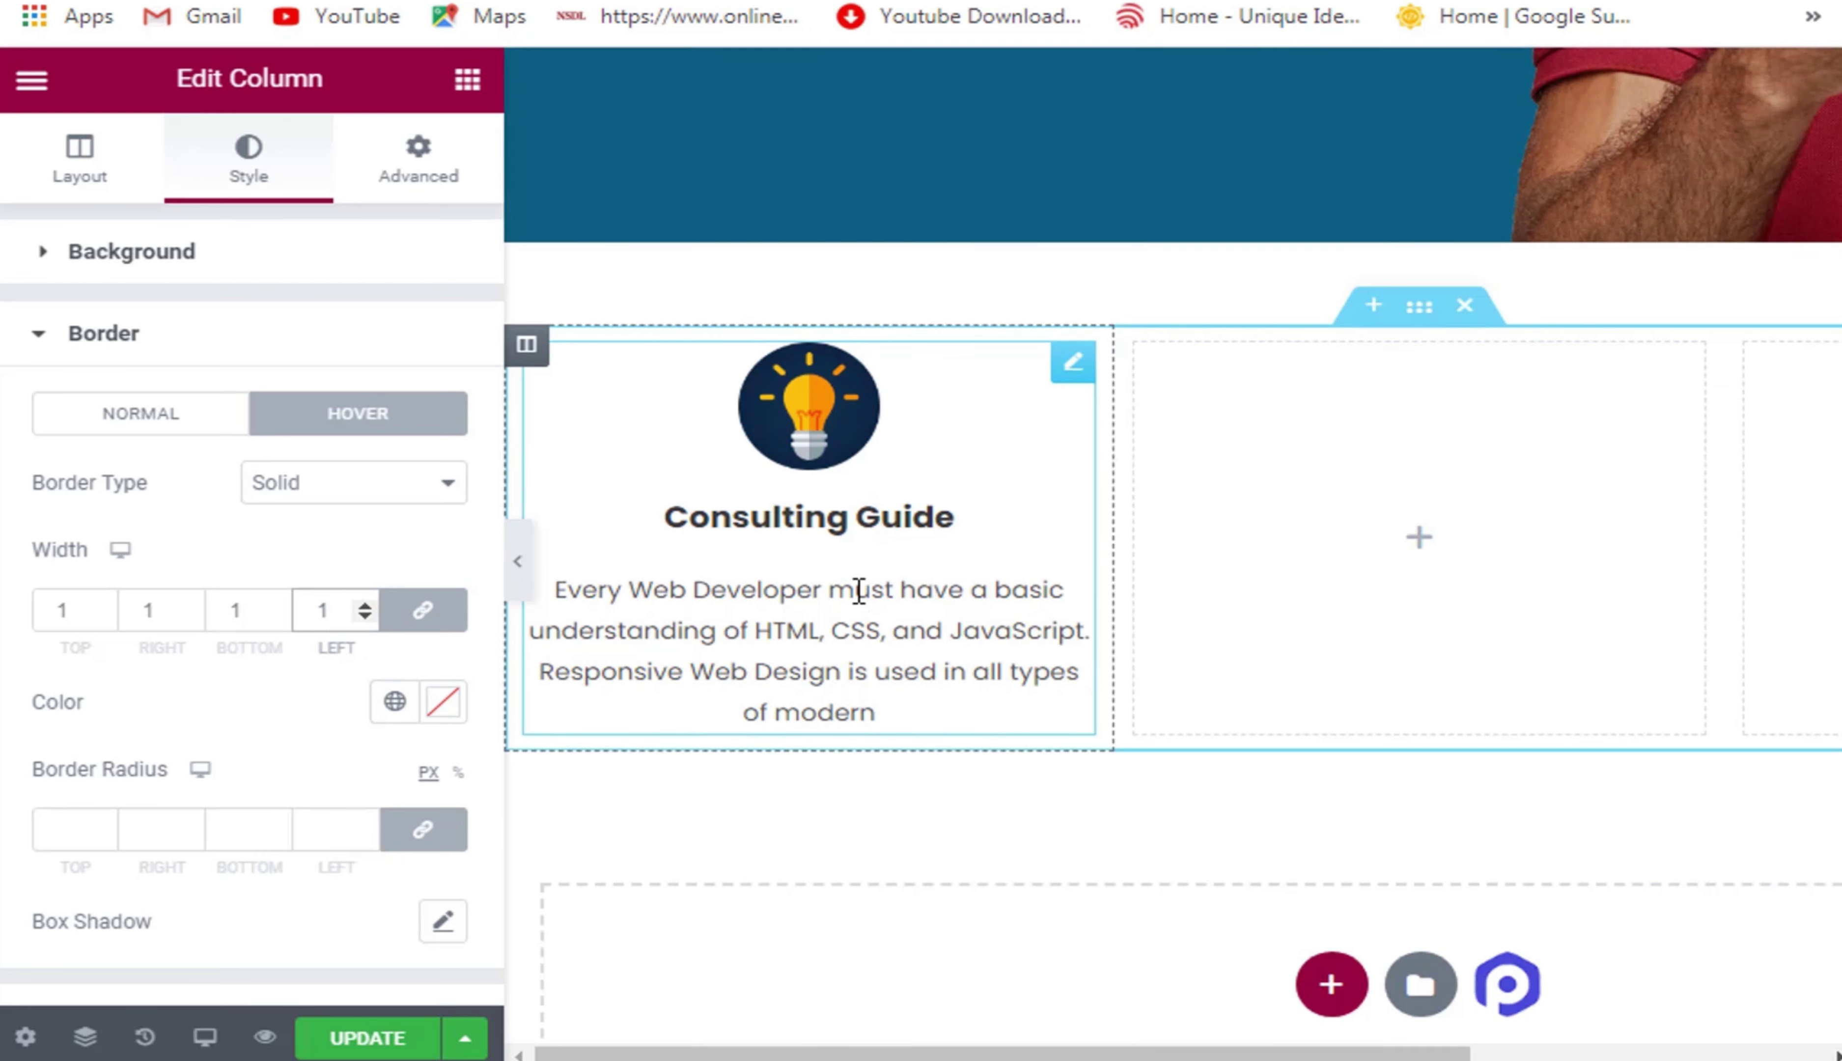
Set the column's hover border color to #595959 and save the page.
left_click(442, 705)
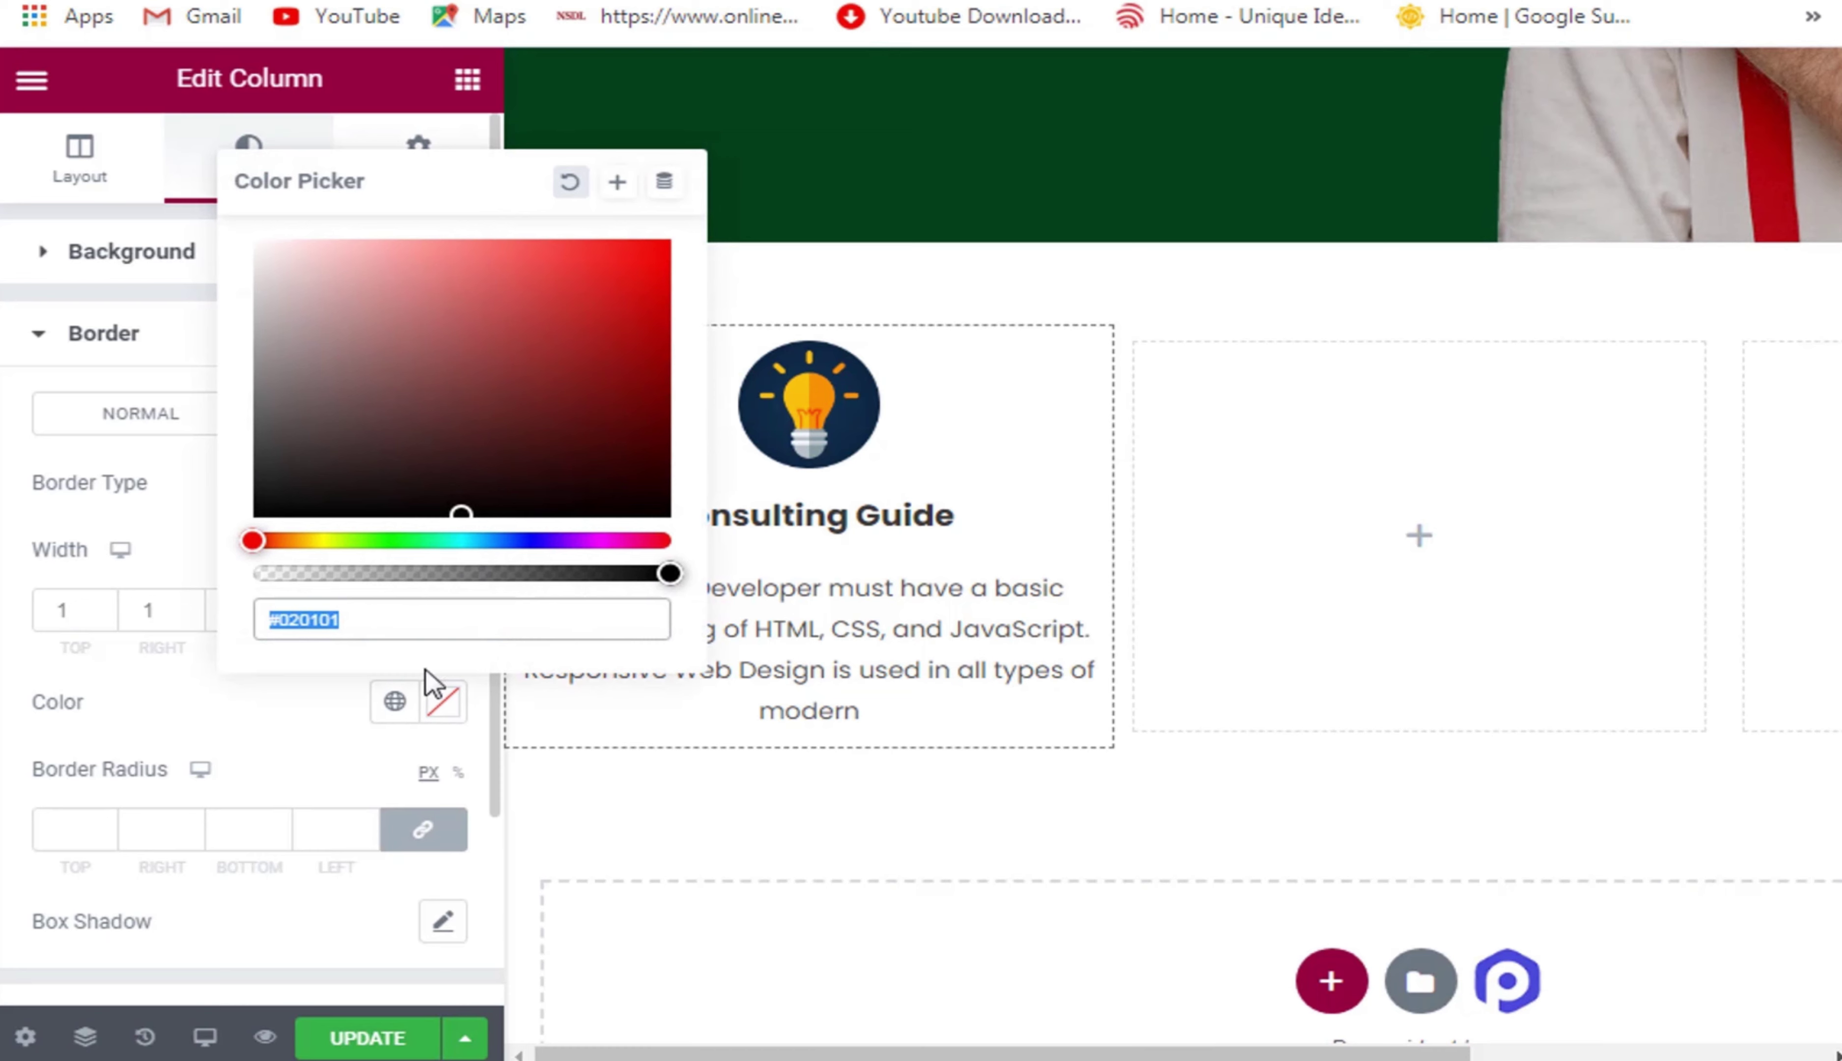
left_click_drag(280, 406, 247, 410)
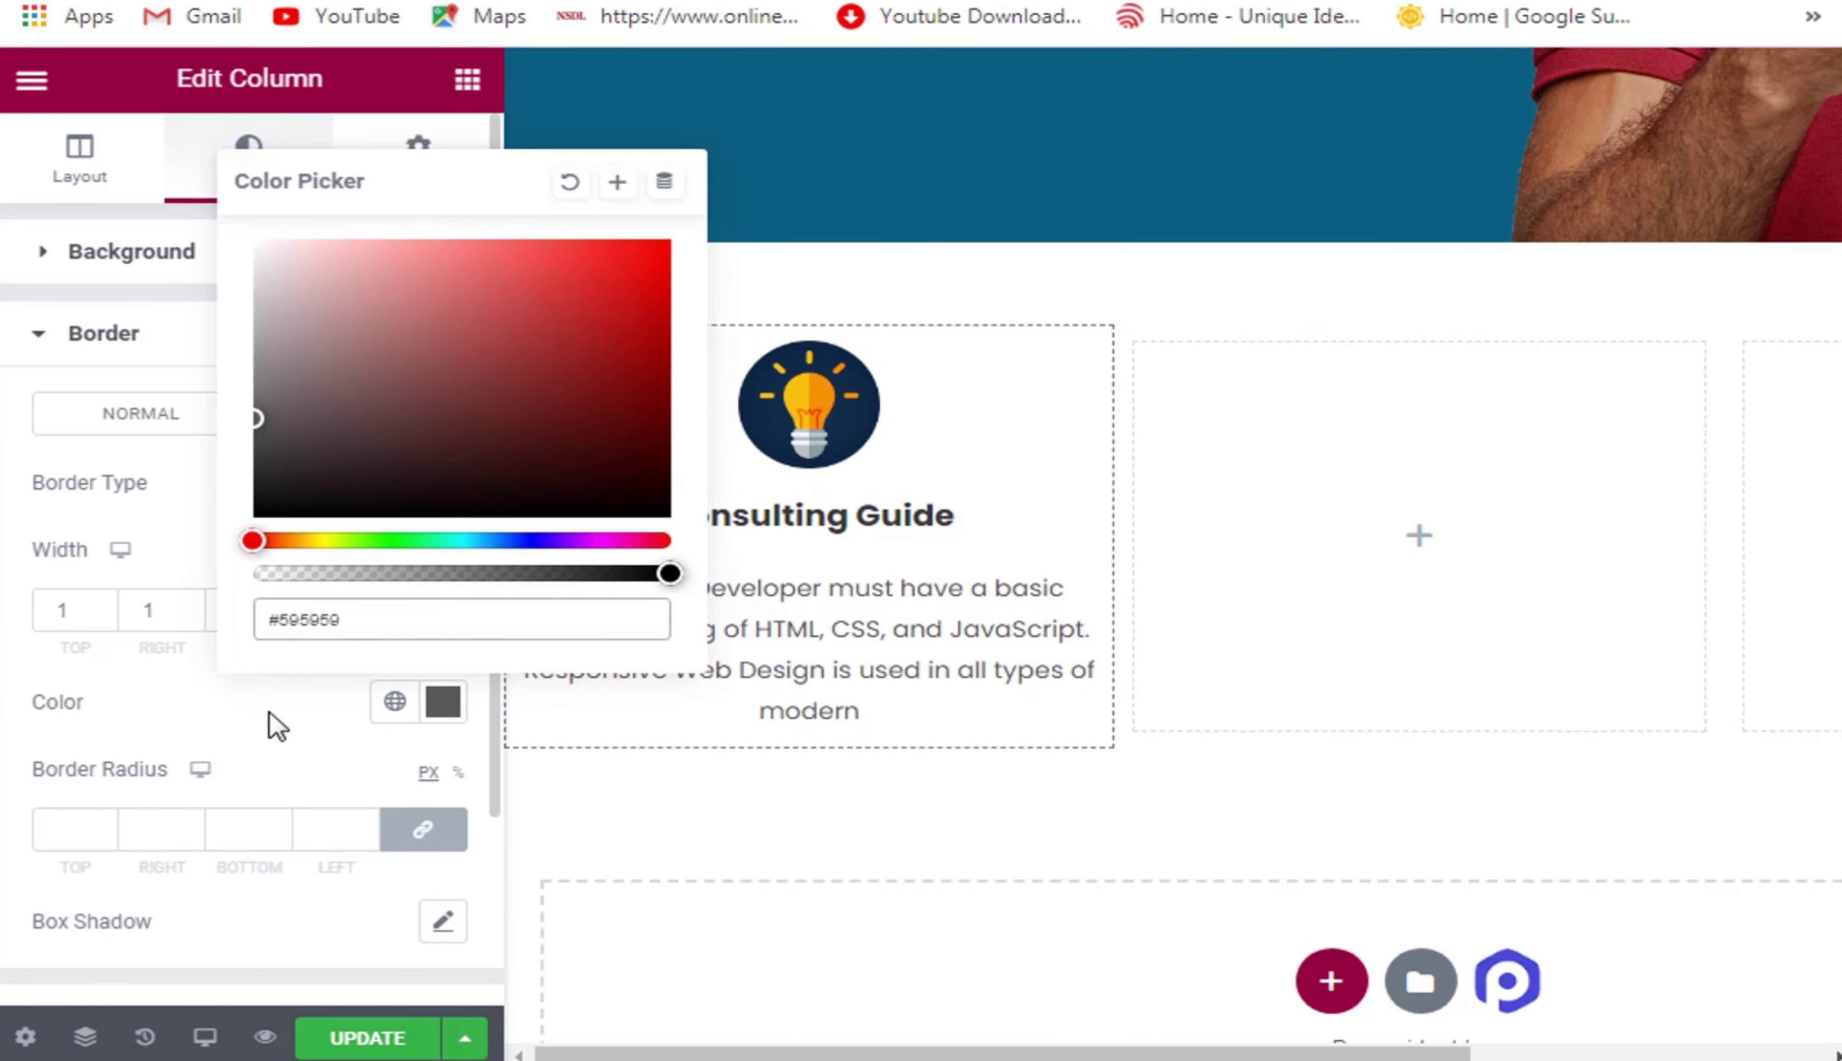
left_click(282, 727)
left_click(376, 1023)
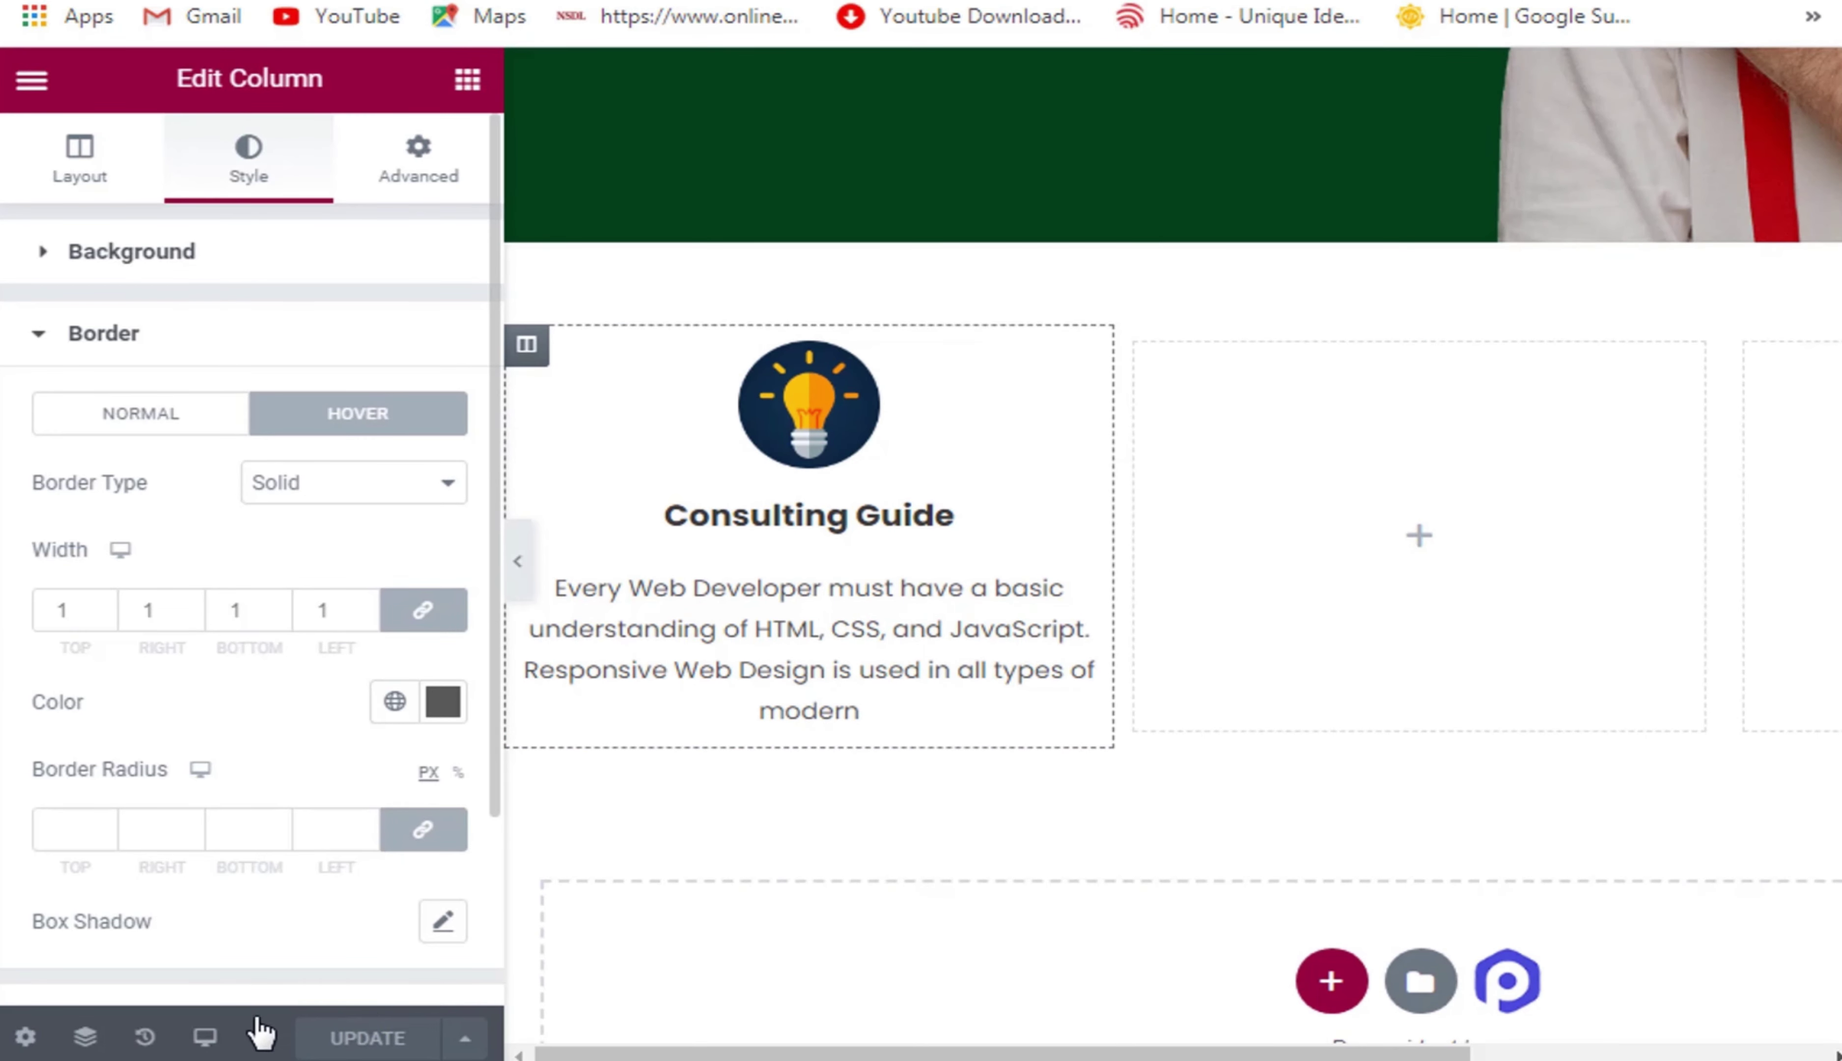
Preview the page and check the services section's first column below the hero banner.
left_click(263, 1037)
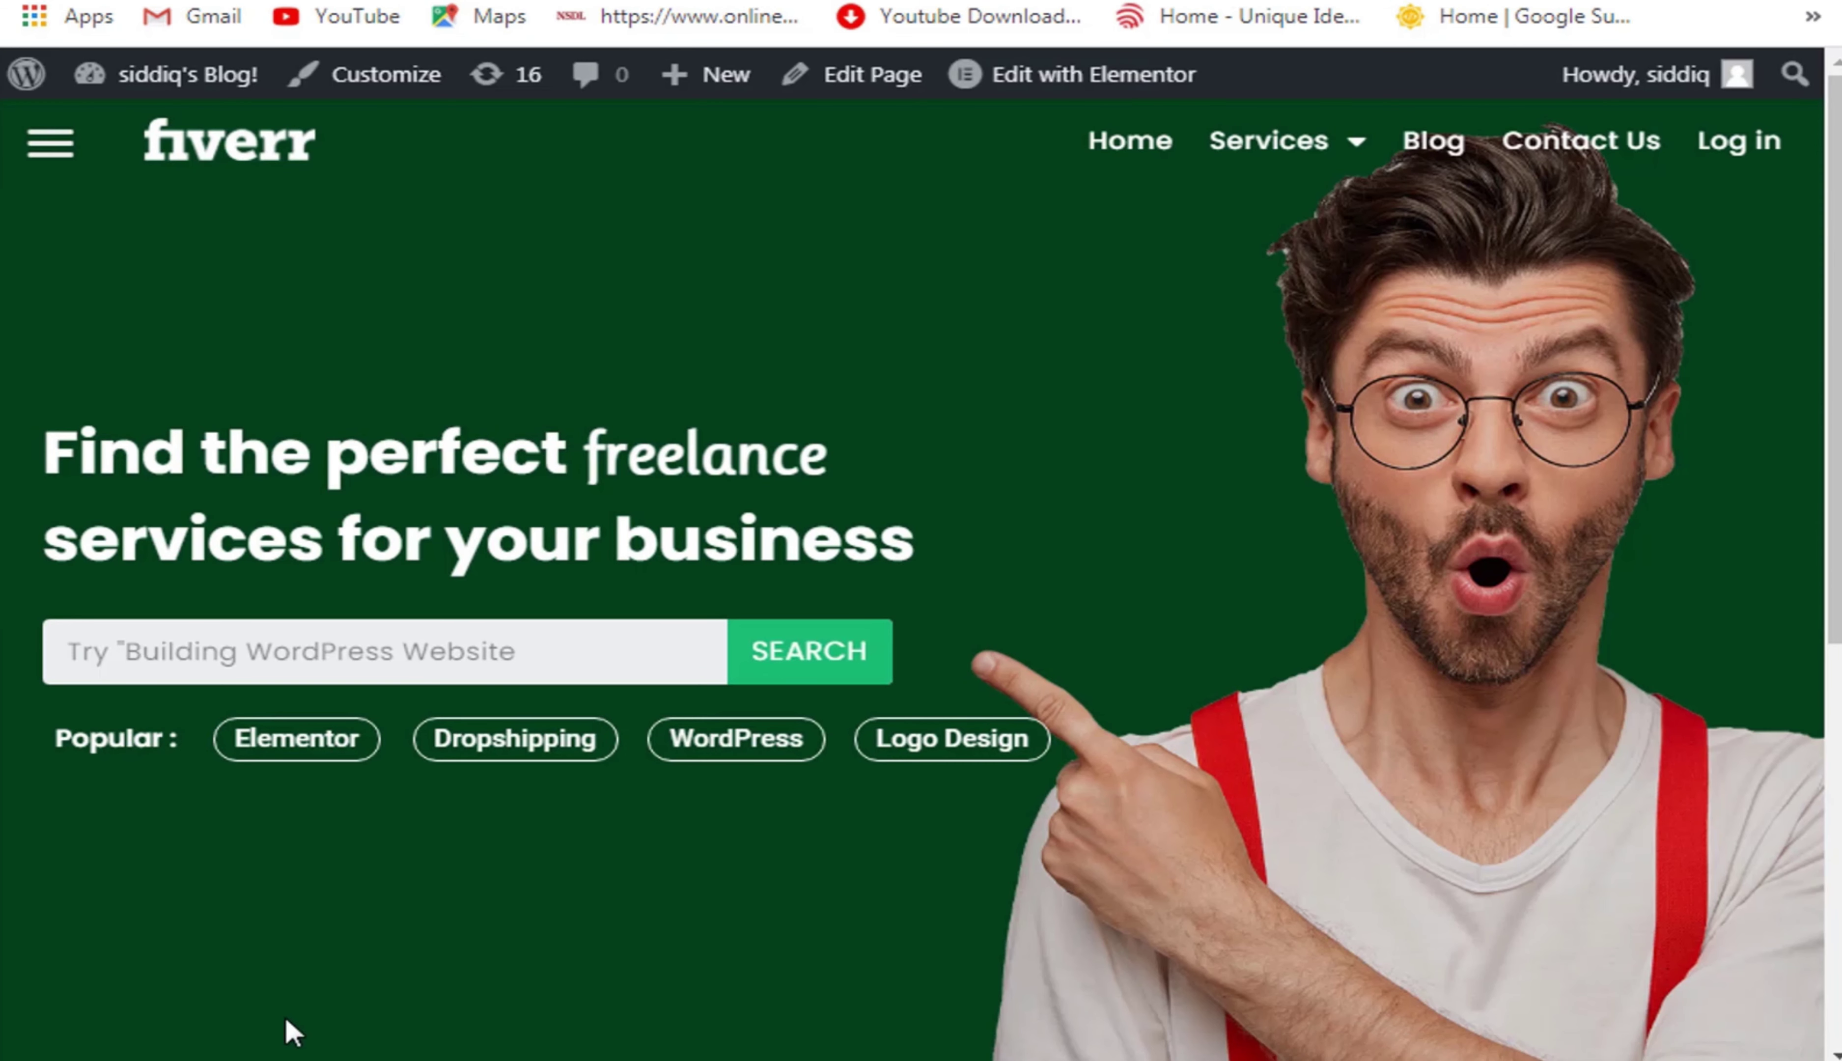
scroll(287, 1028, "down", 5)
scroll(922, 570, "down", 3)
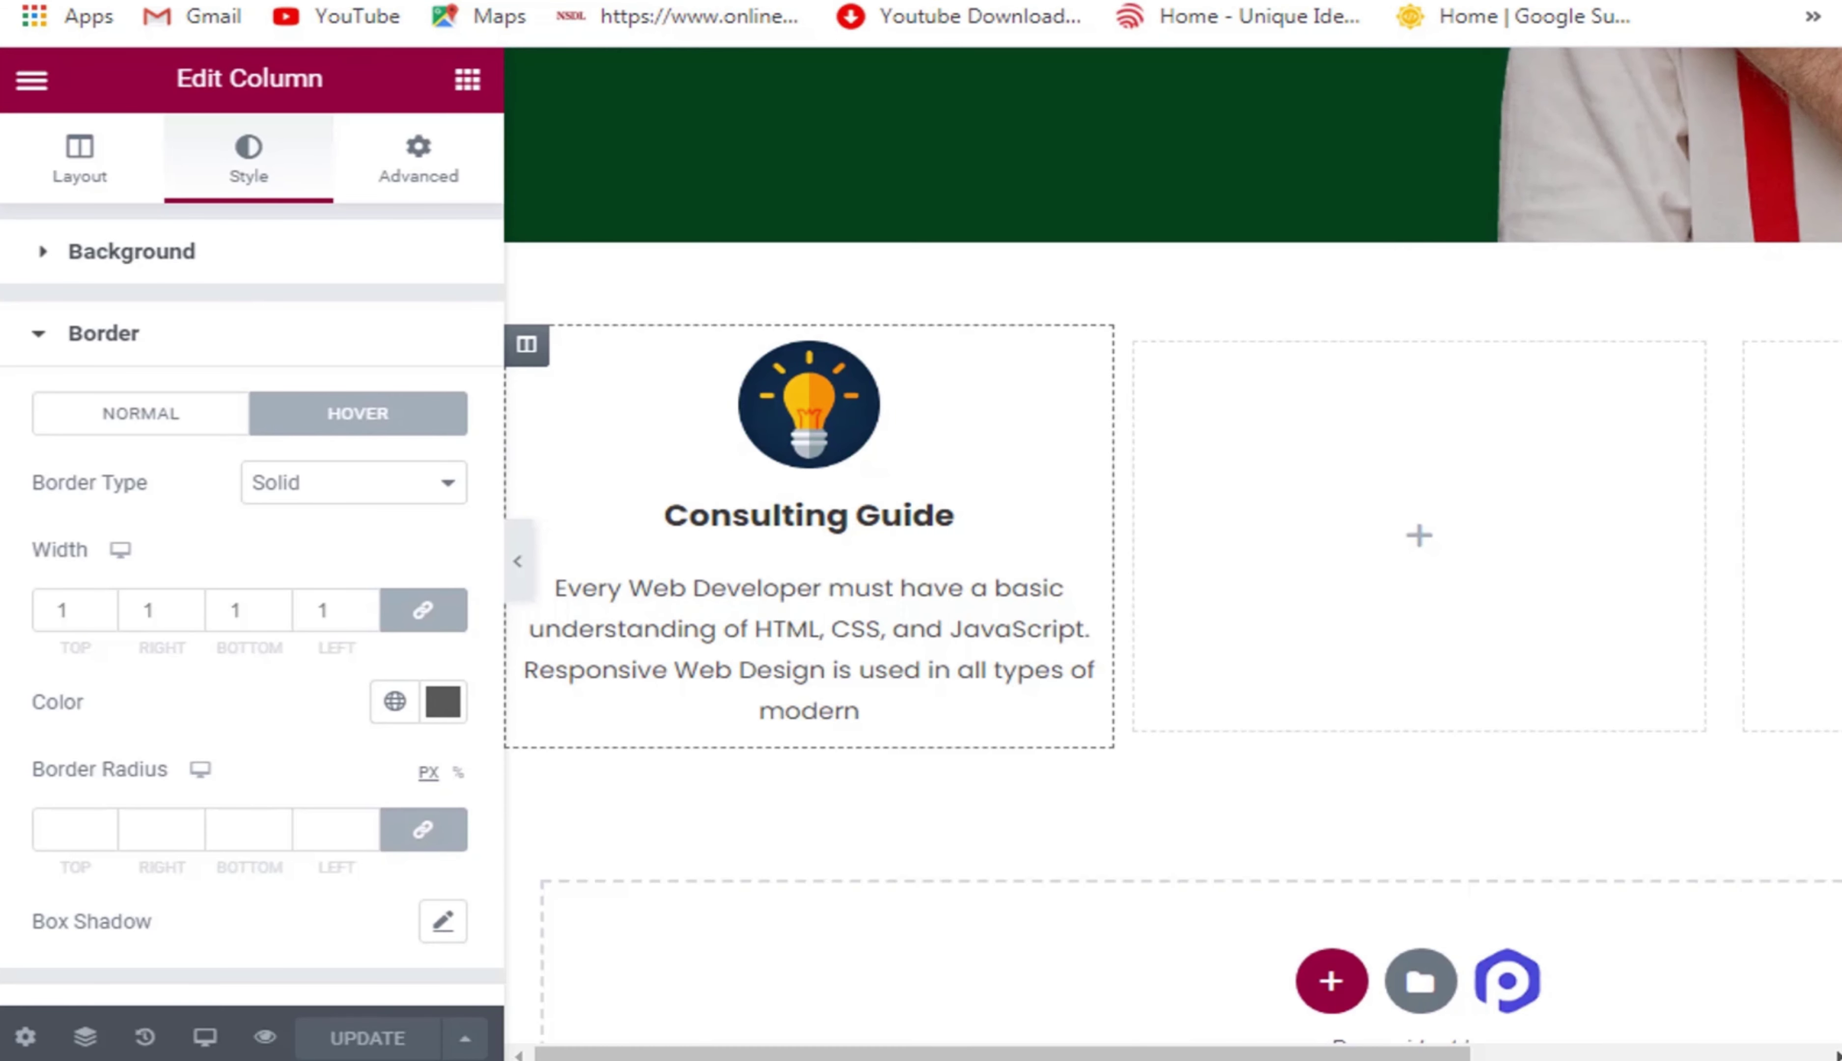
Add a center-aligned button below the Consulting Guide image box with the text "Know More".
left_click(468, 81)
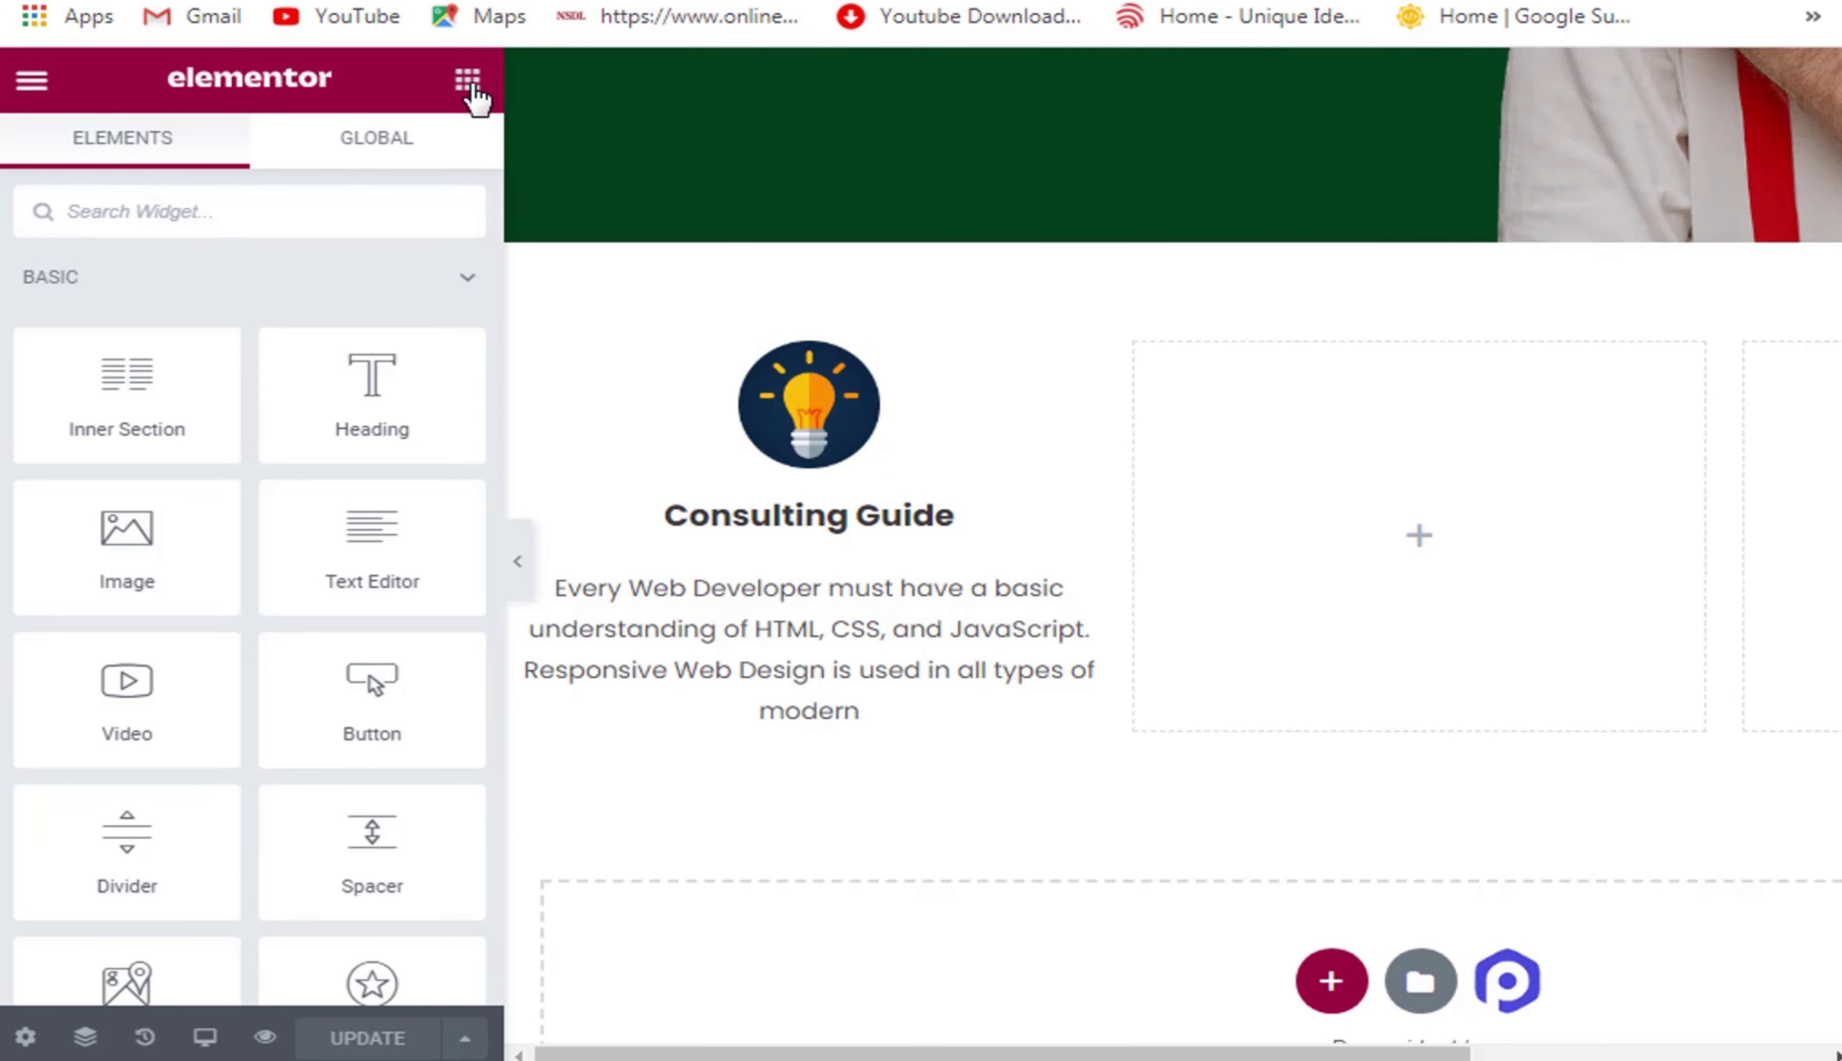
left_click_drag(365, 683, 818, 731)
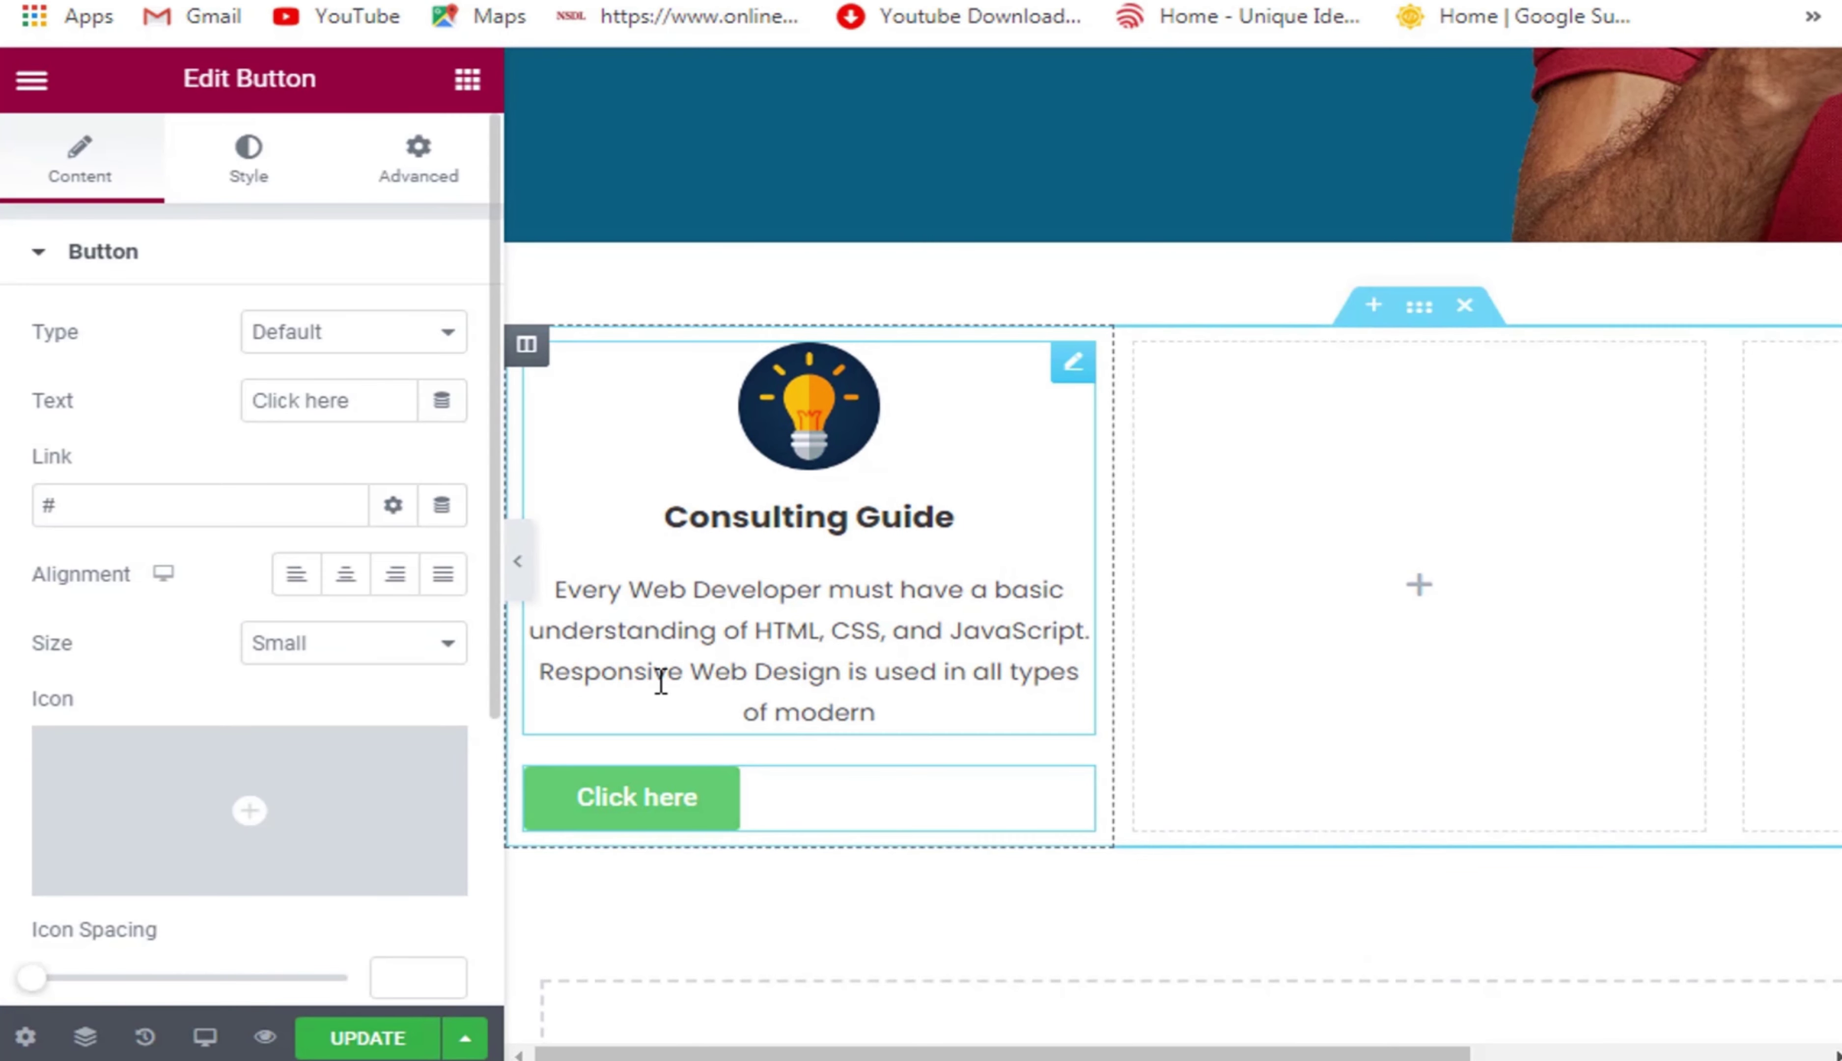
left_click(346, 576)
left_click(292, 409)
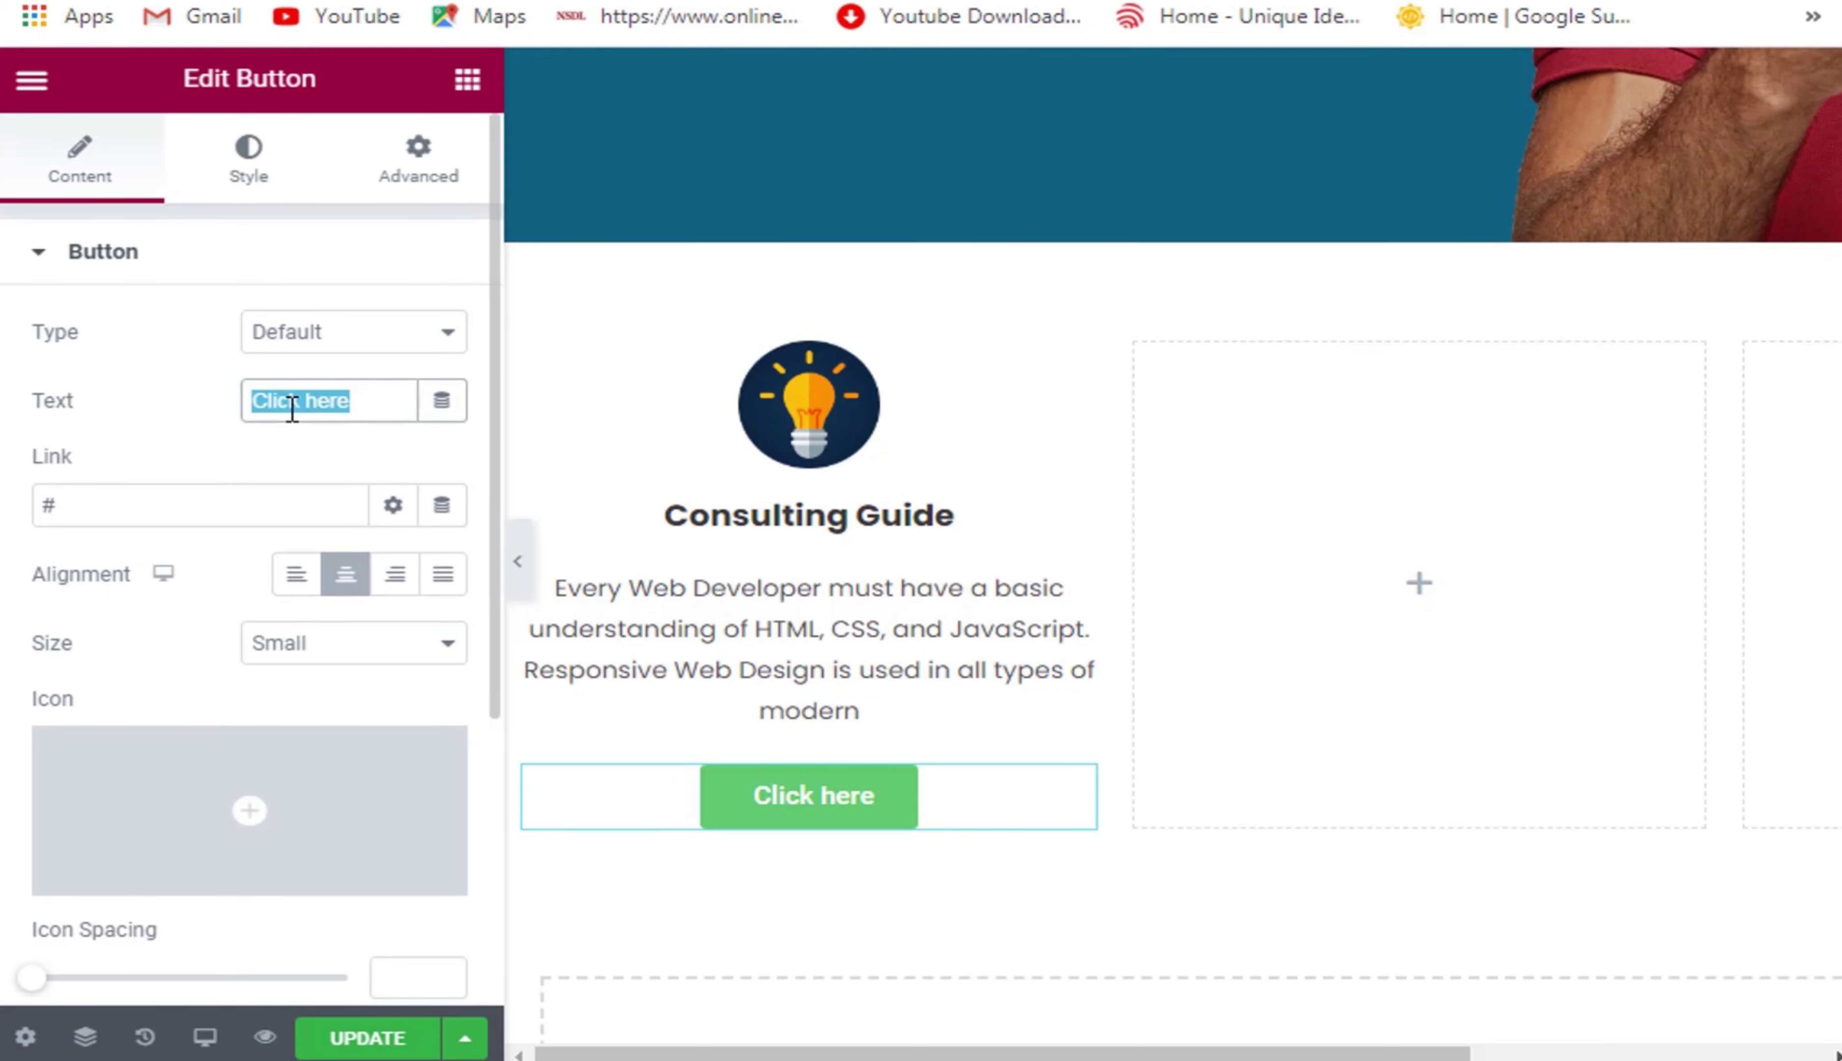
type("Know")
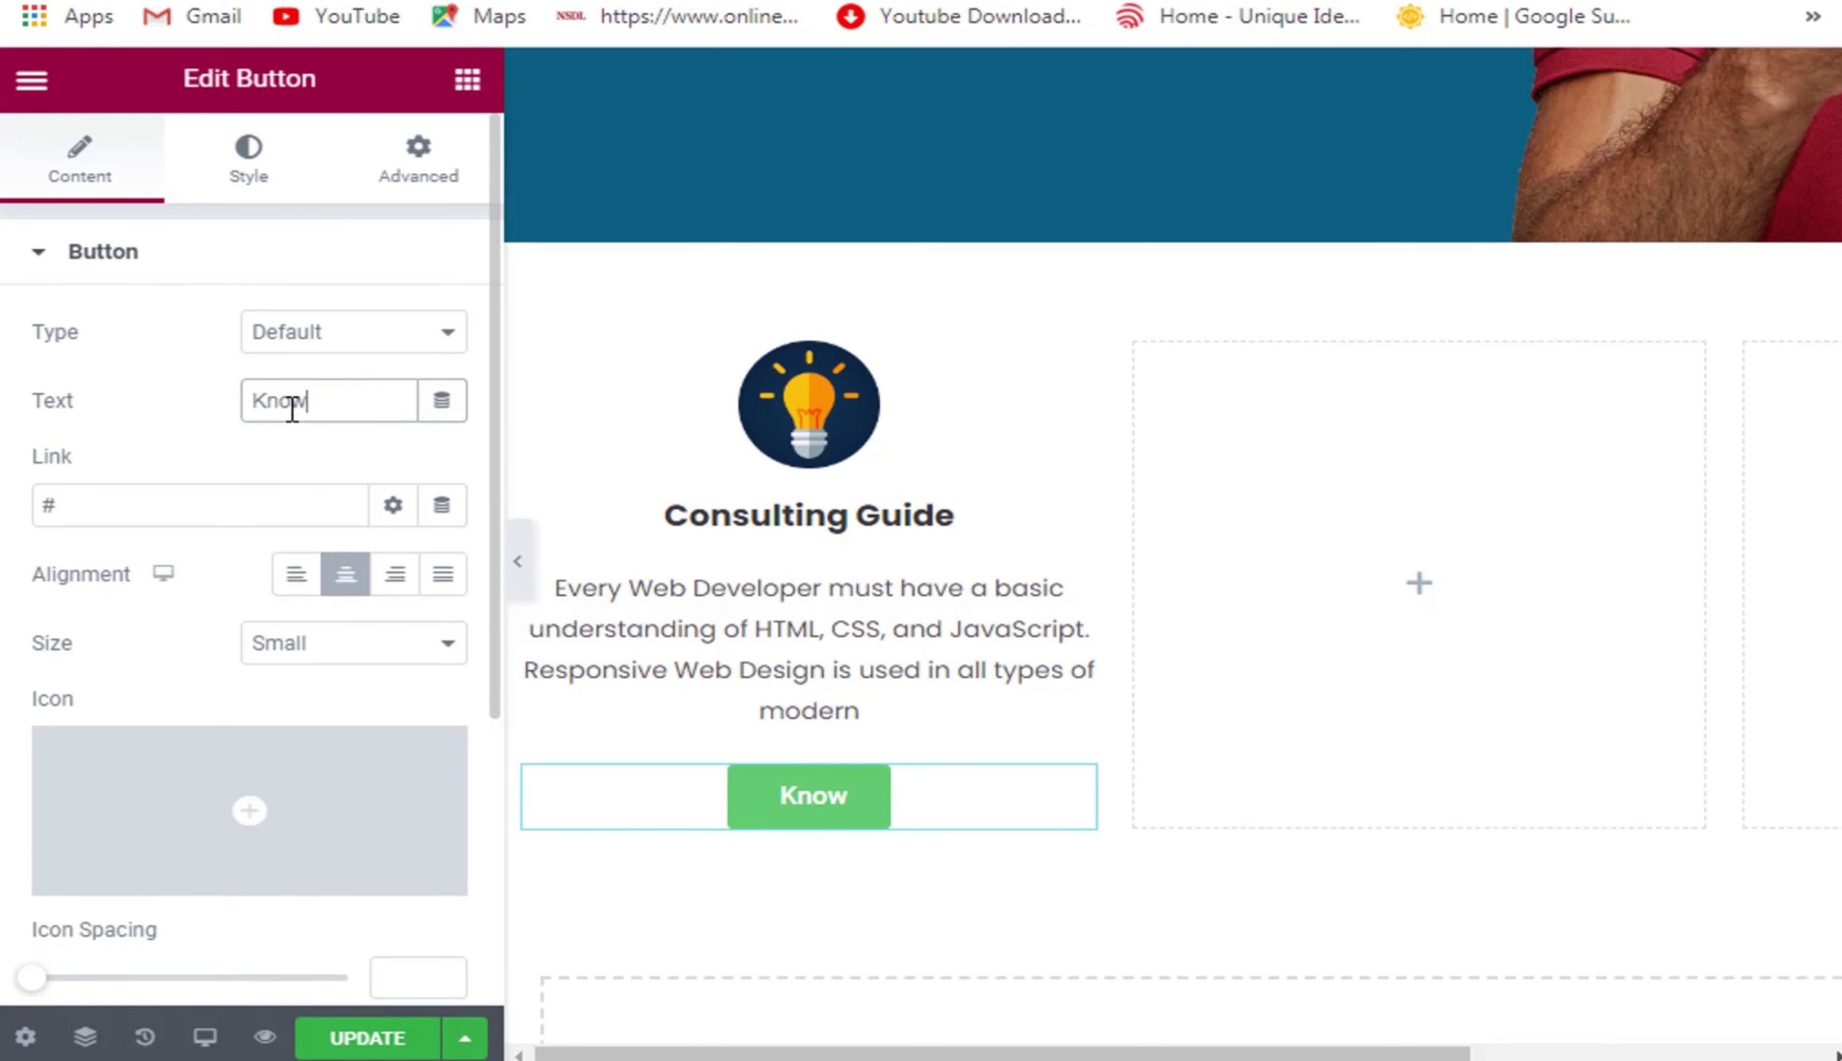
type("ore")
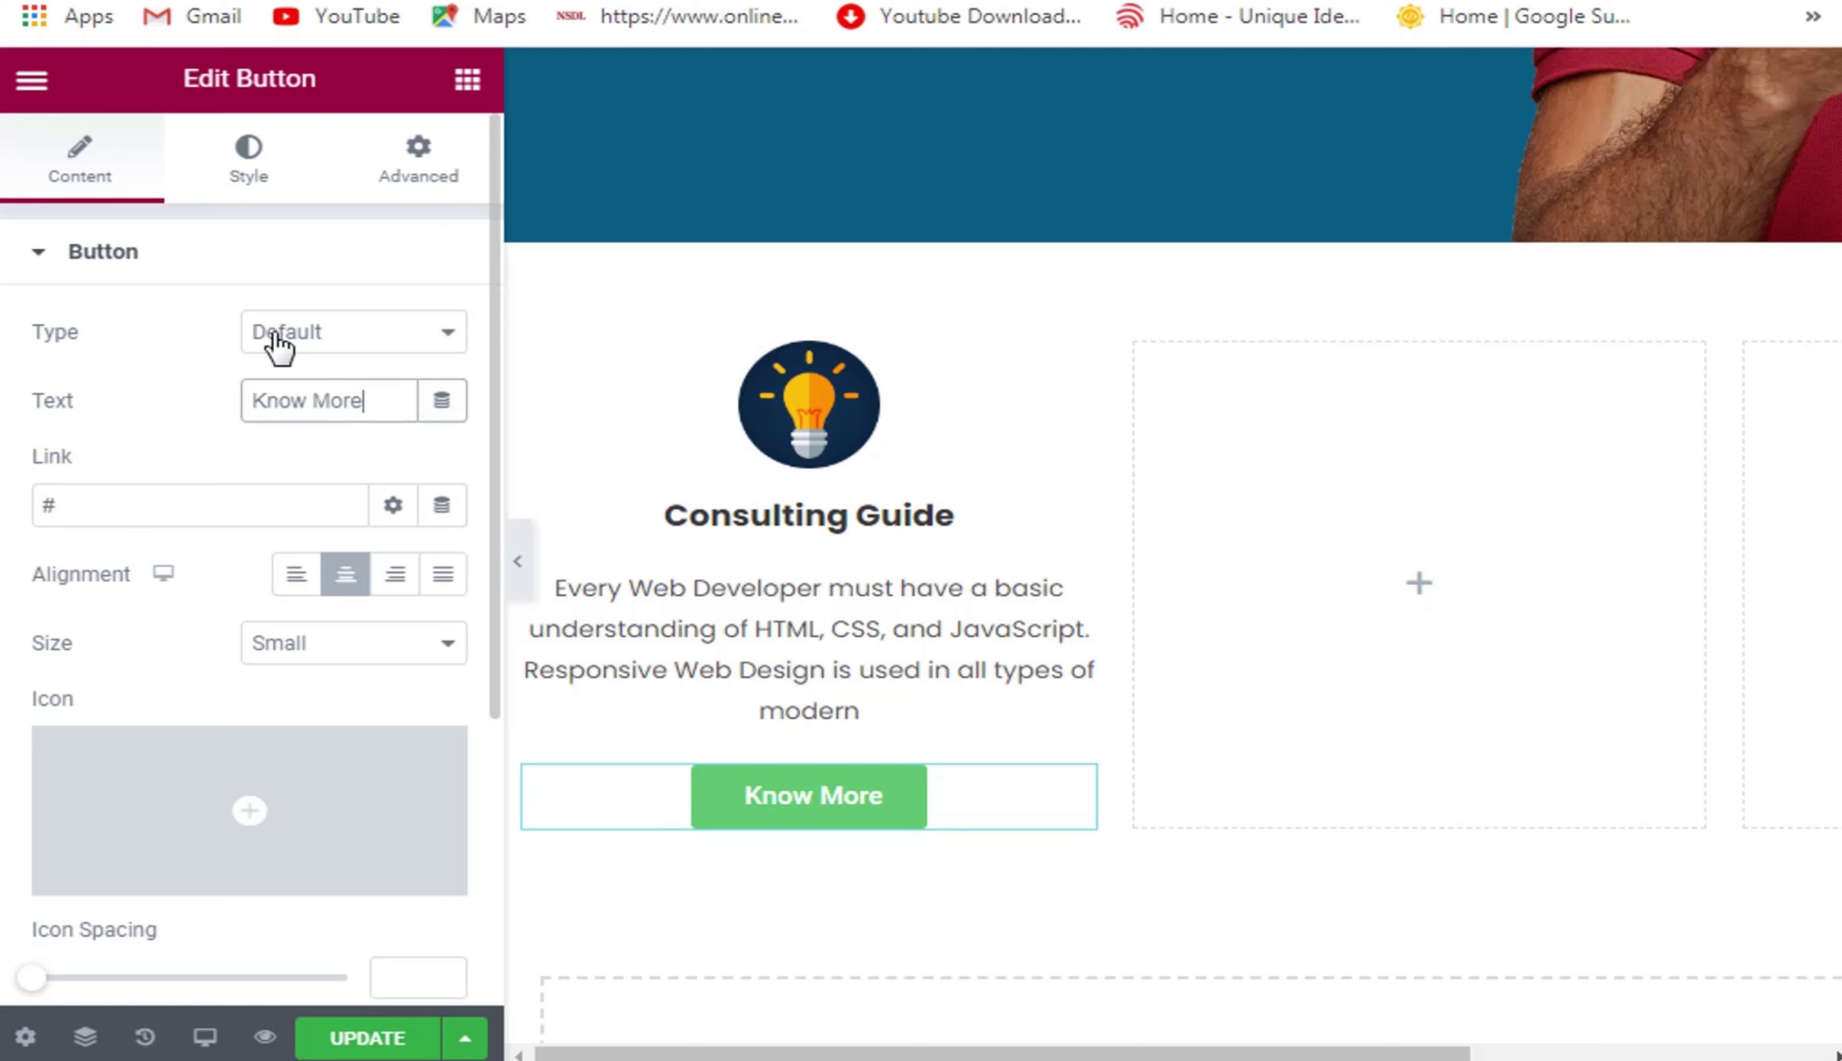
Set the font family of the Know More button's typography to Poppins.
left_click(248, 155)
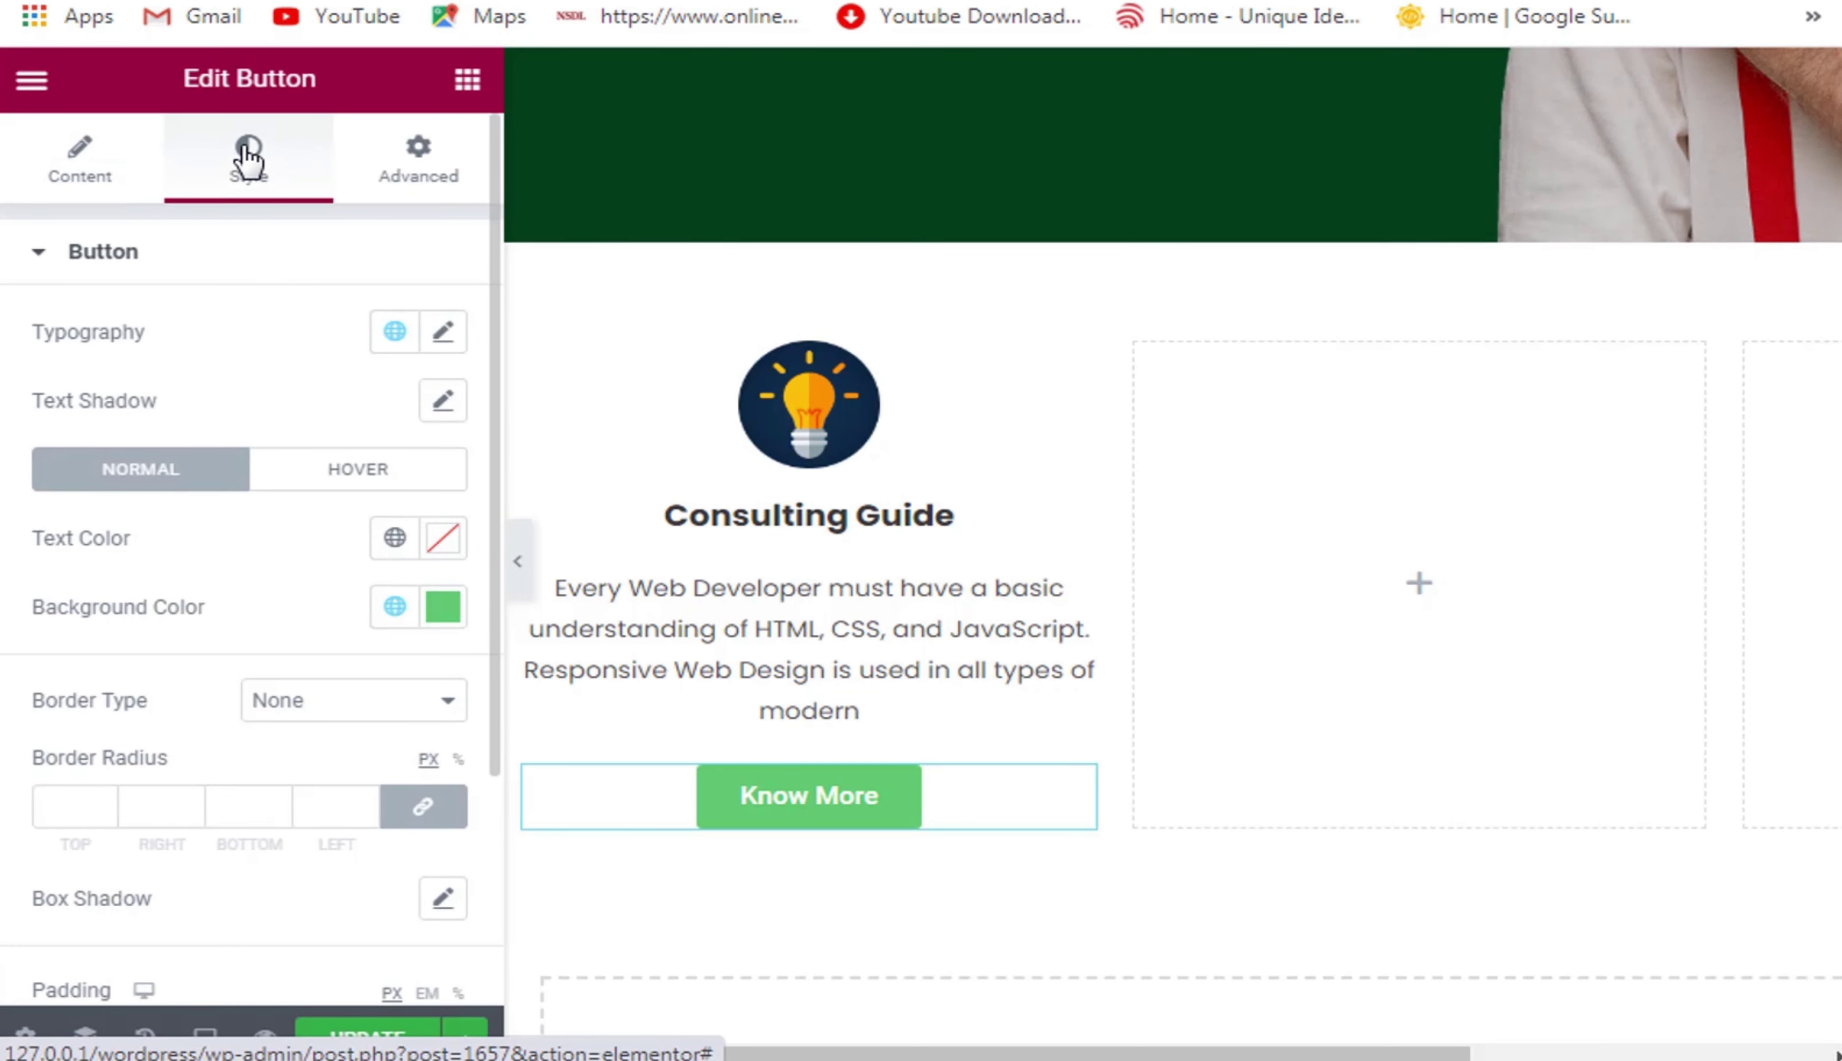
left_click(443, 334)
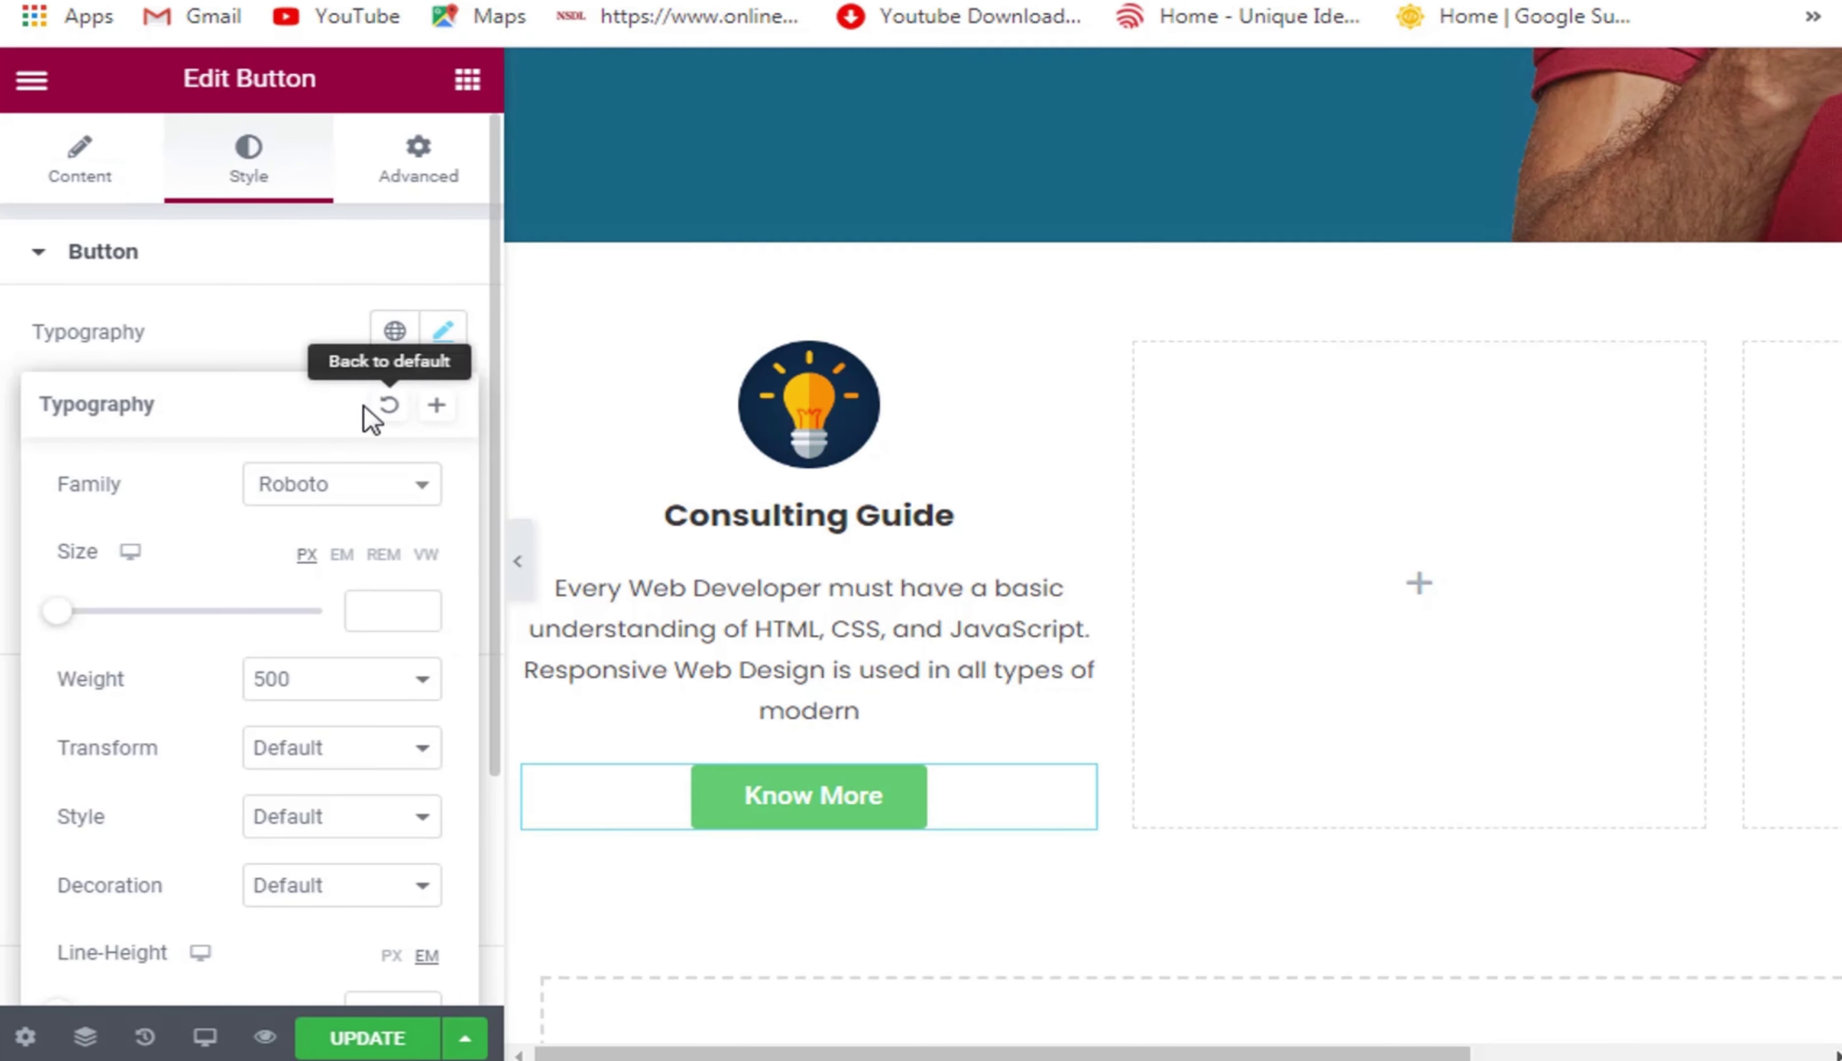
left_click(277, 484)
type("popp")
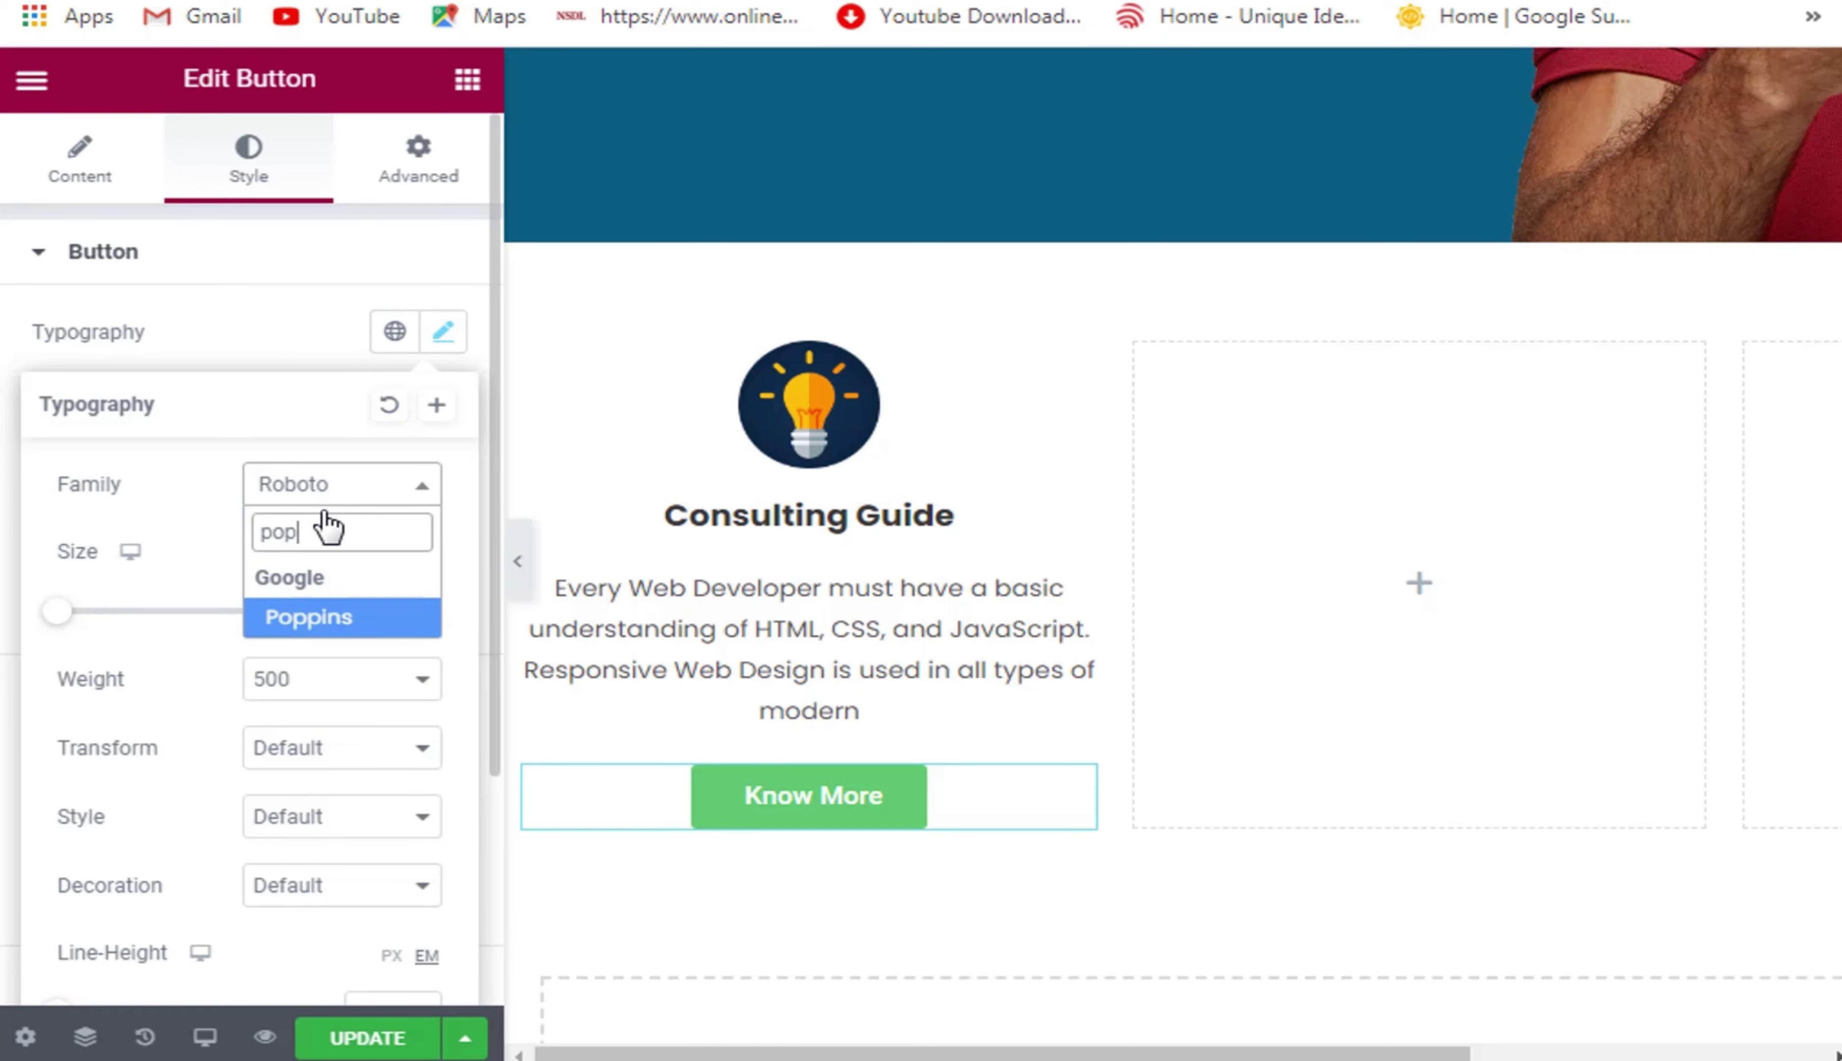
left_click(312, 621)
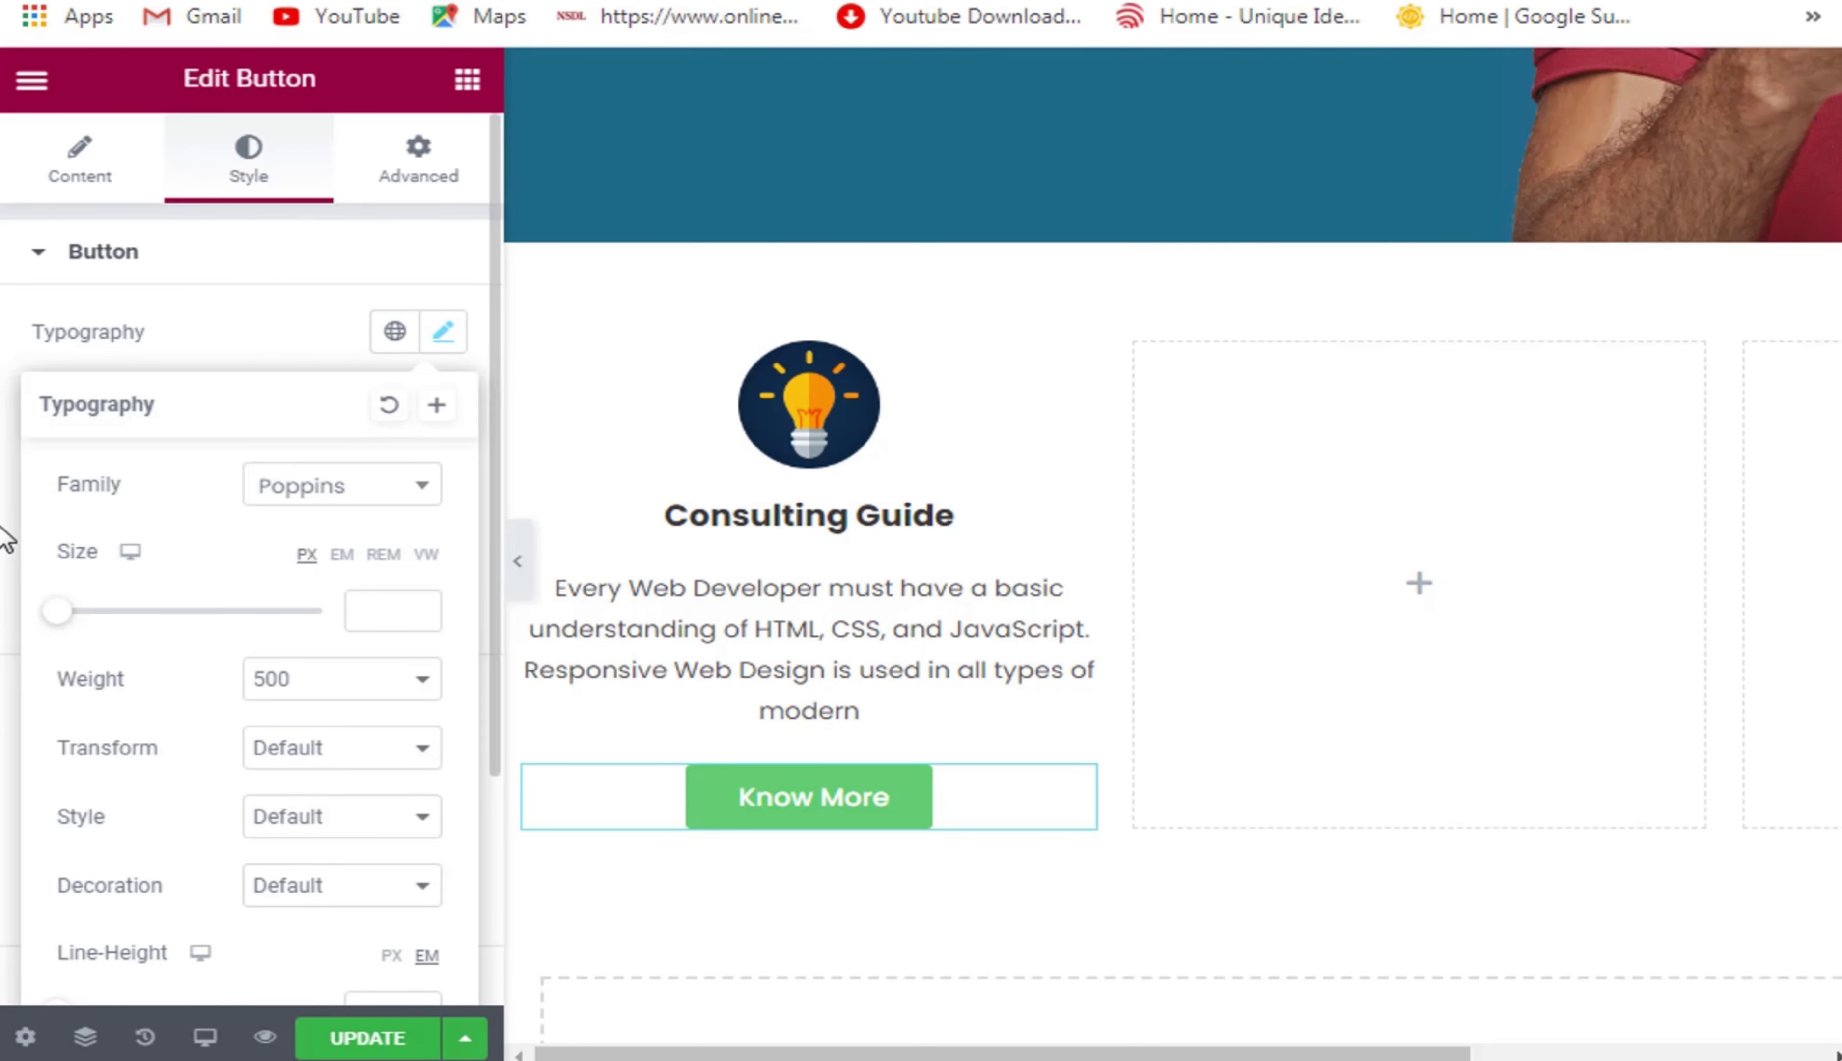
left_click(7, 544)
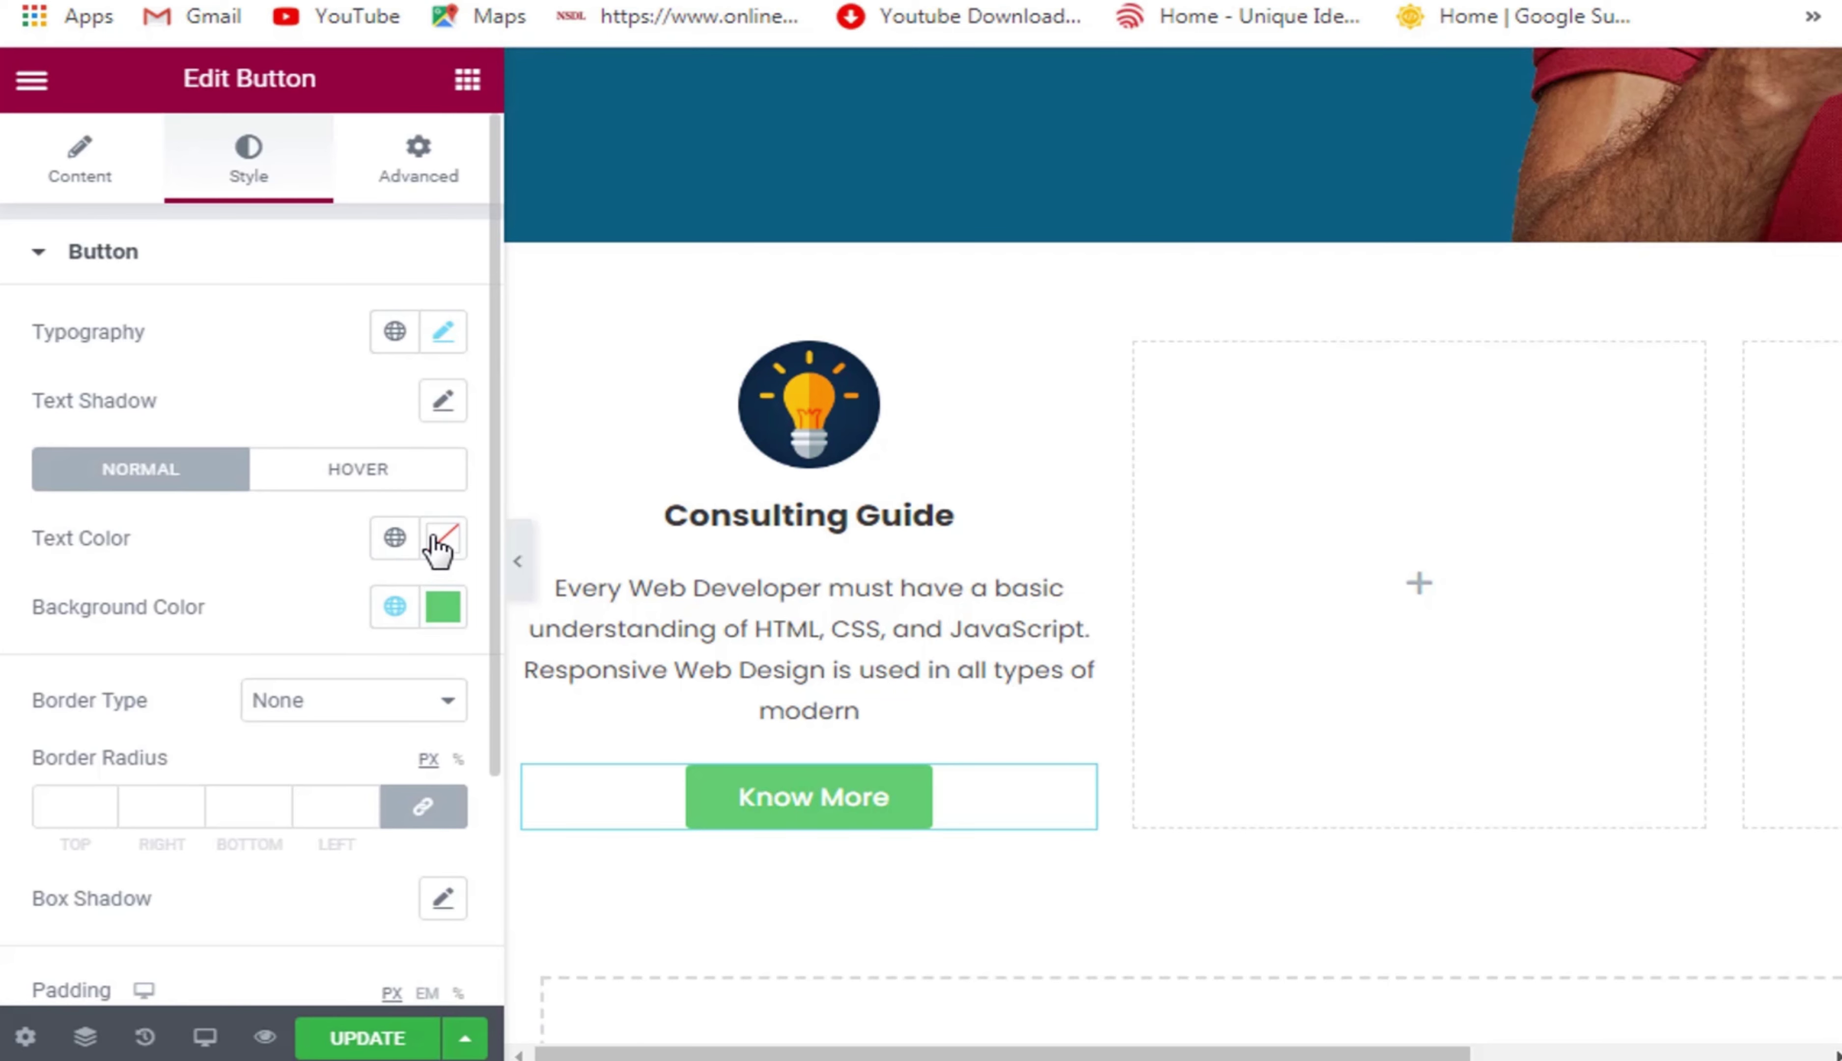
Set the button's text color to #3F3F3F and make its background fully transparent with #61CE7000.
left_click(442, 538)
left_click_drag(547, 415, 465, 576)
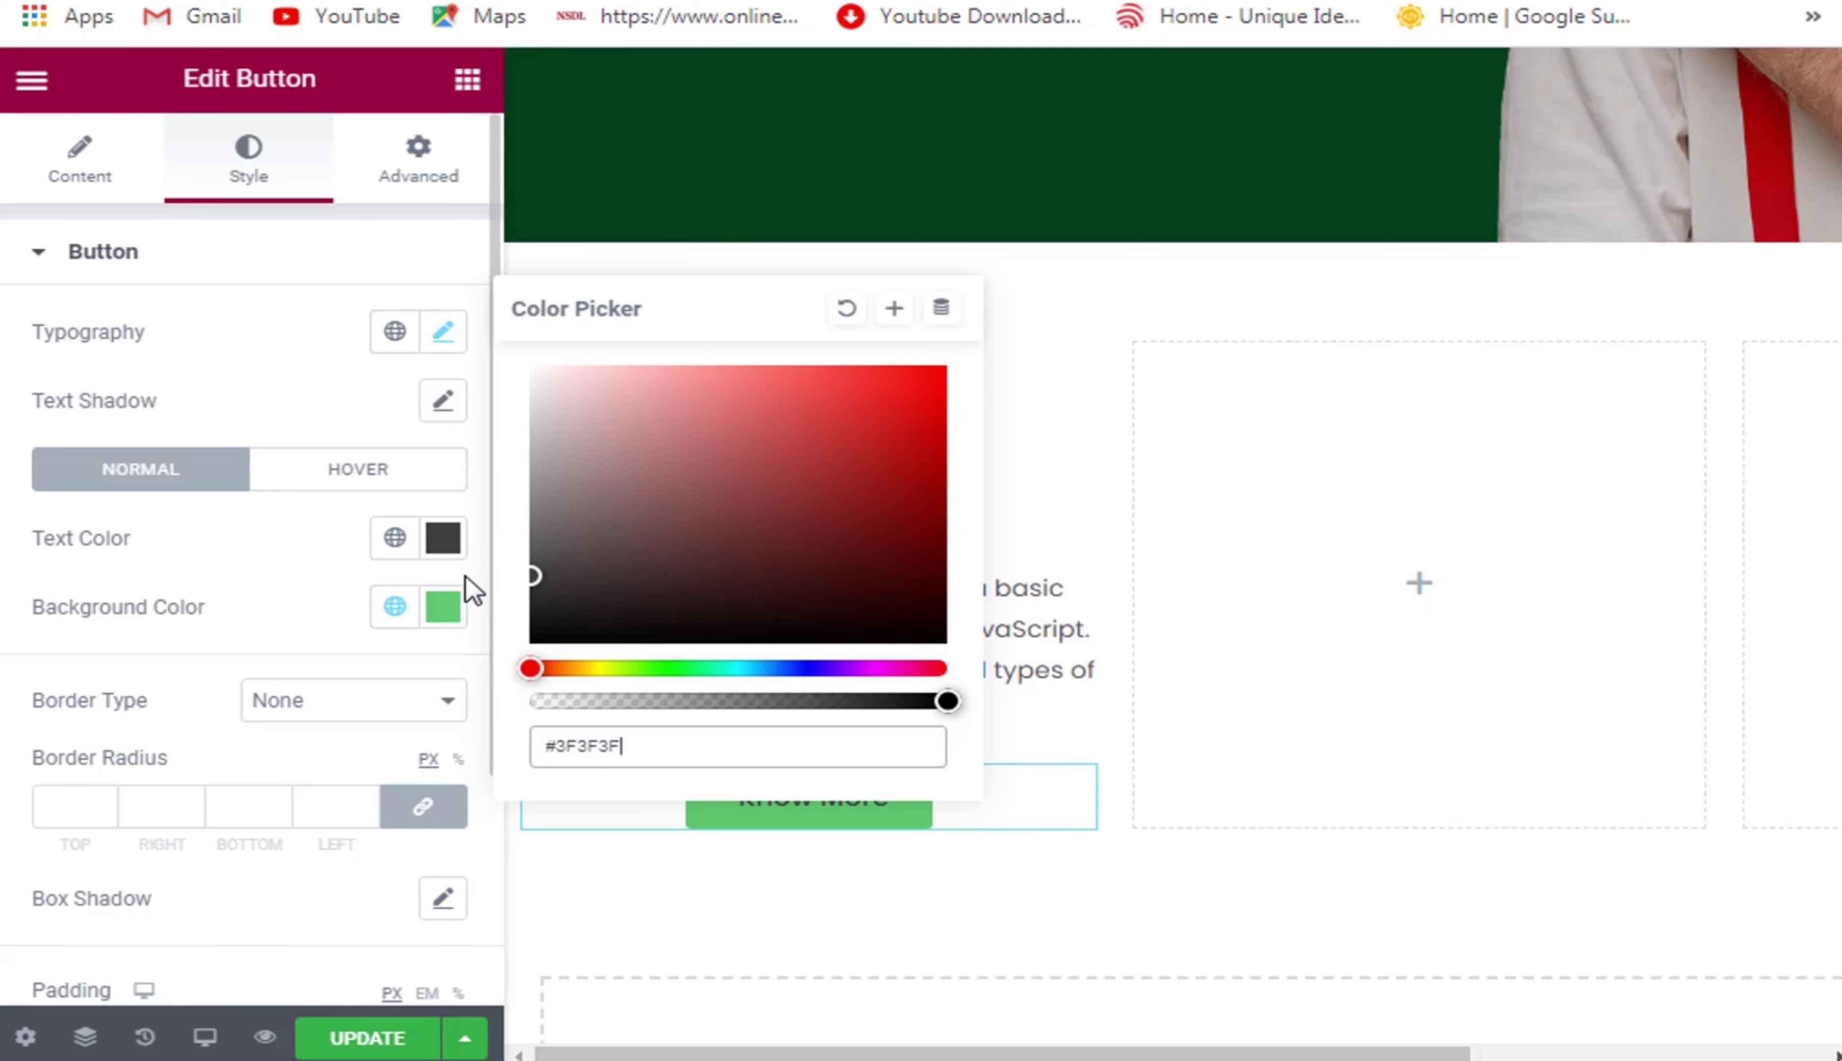
left_click(442, 606)
left_click(442, 607)
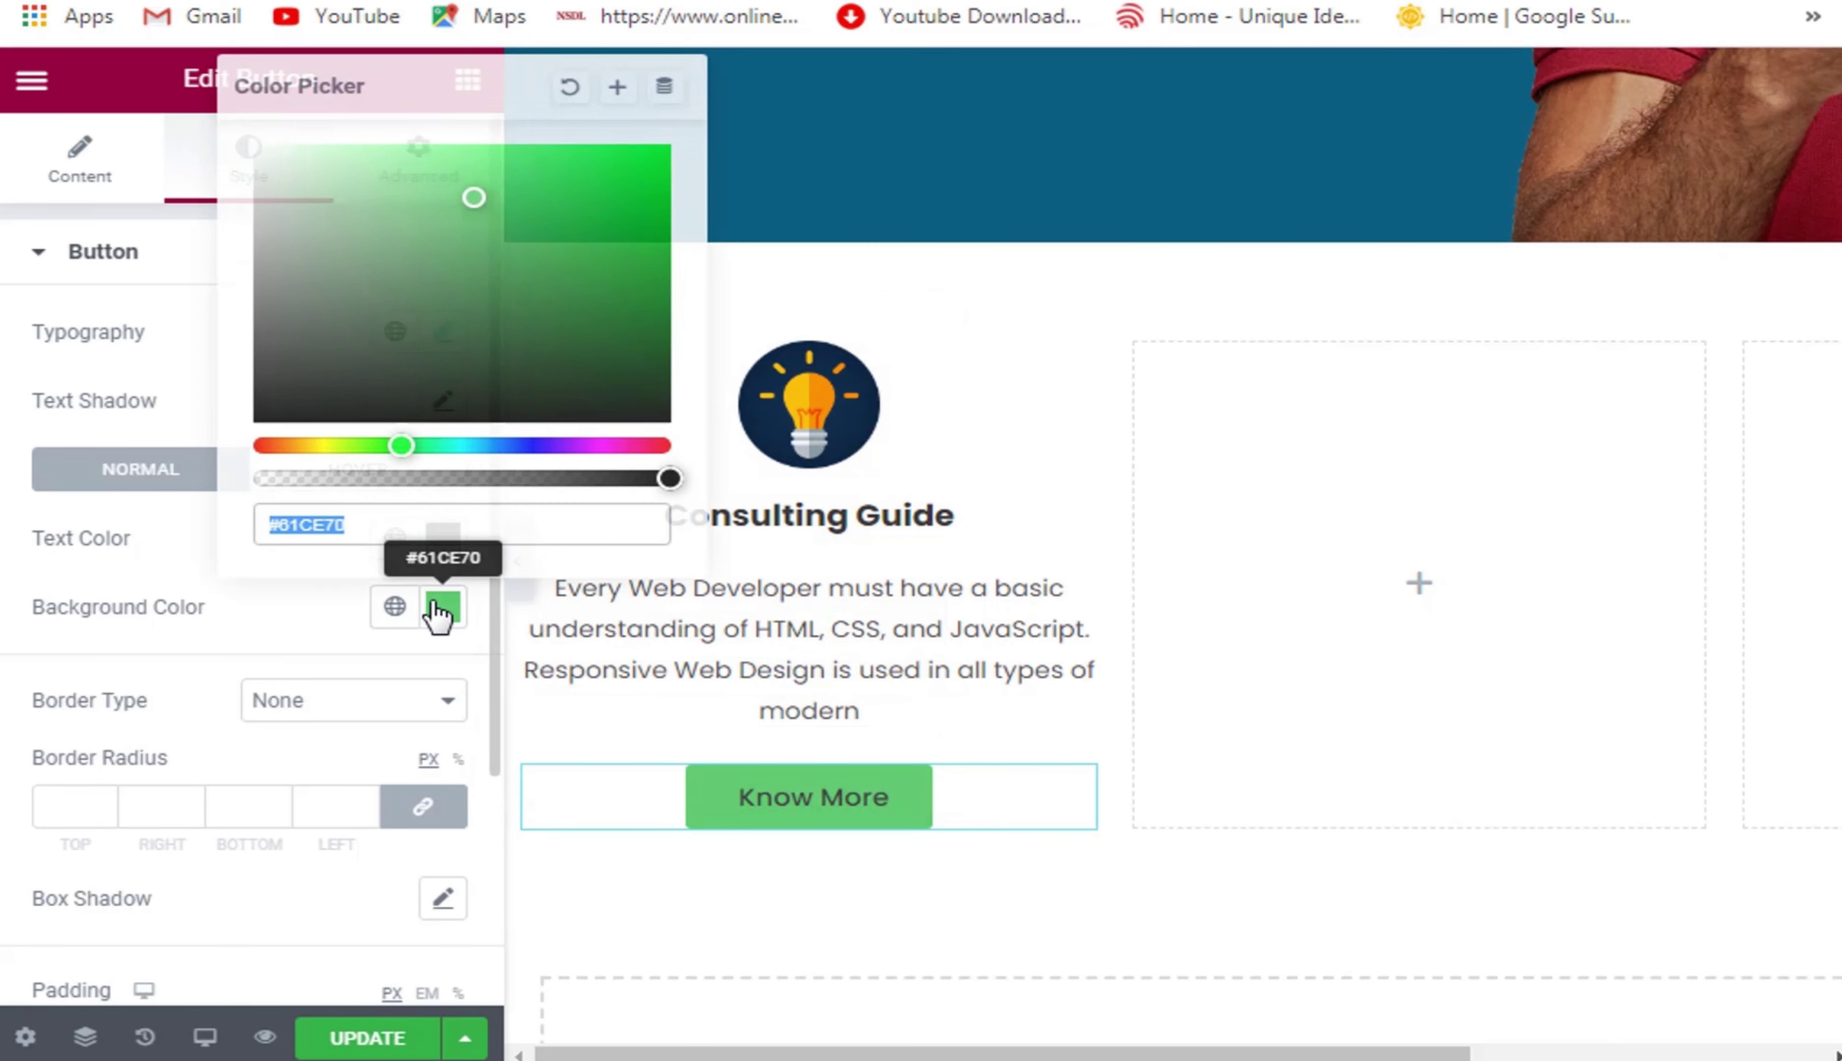
left_click_drag(378, 478, 207, 494)
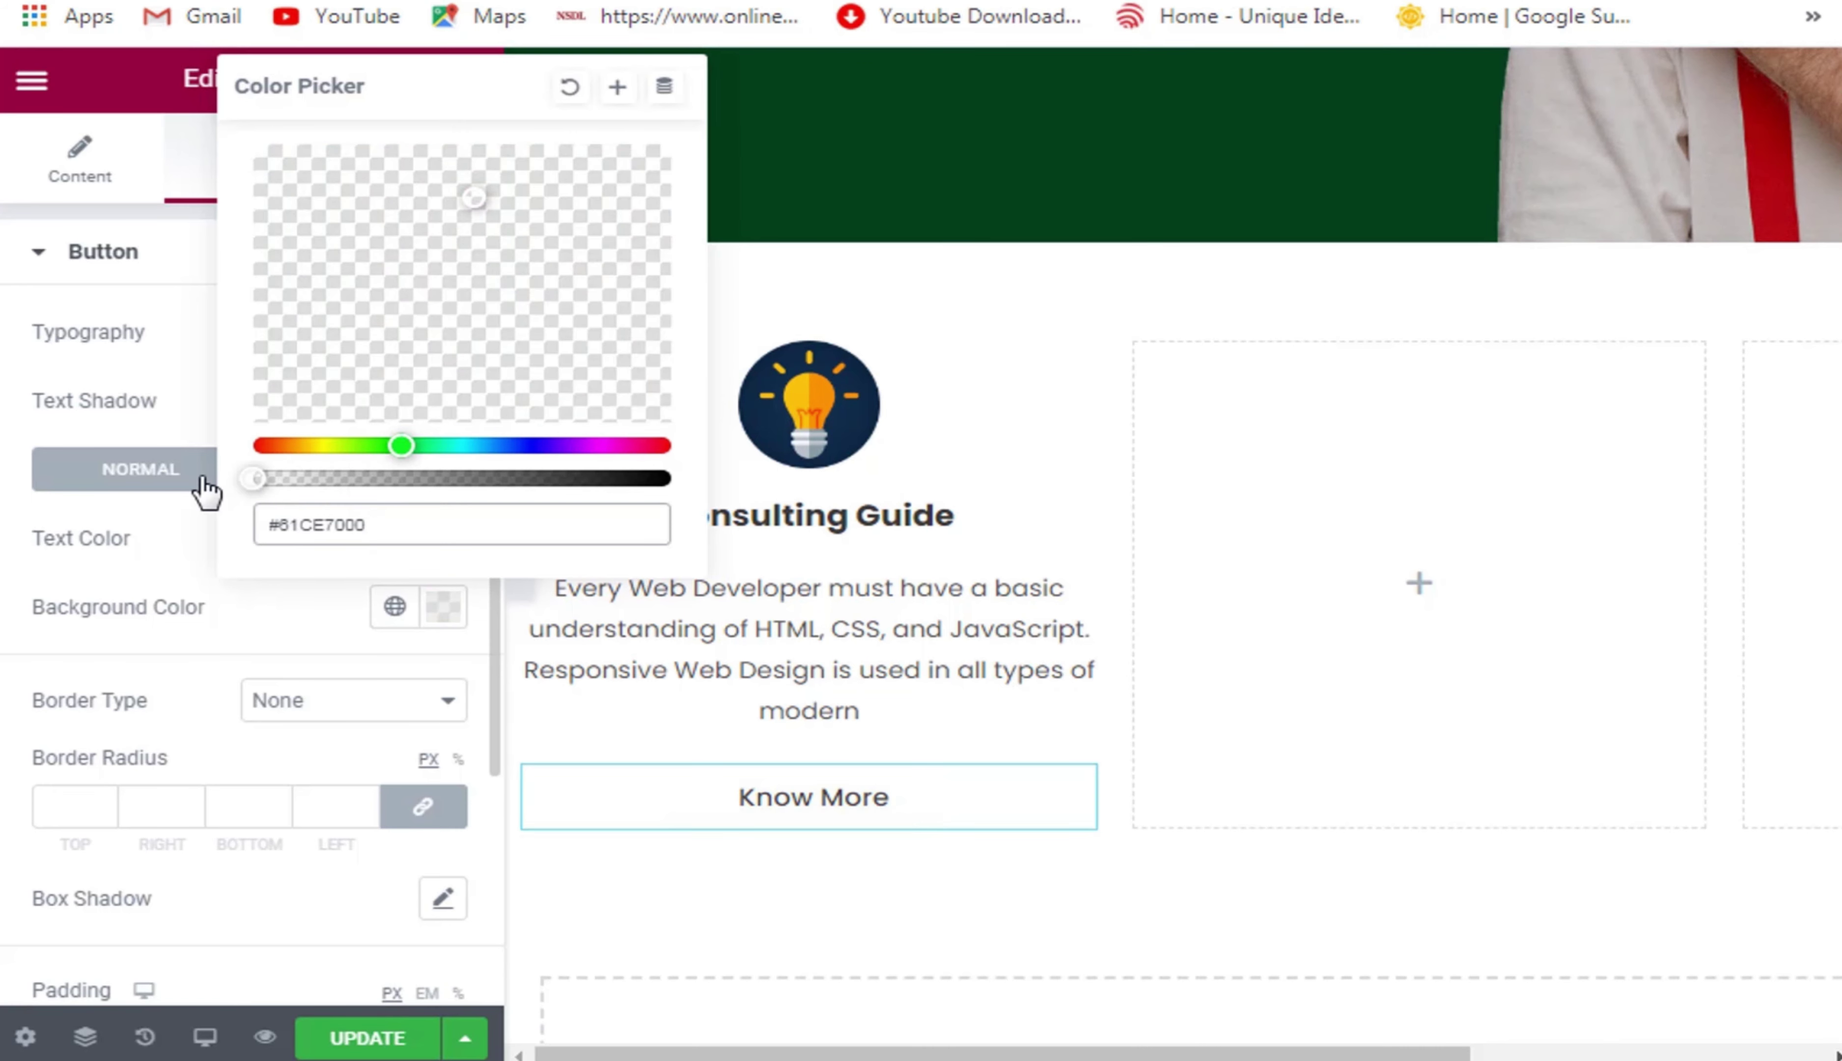
left_click(285, 643)
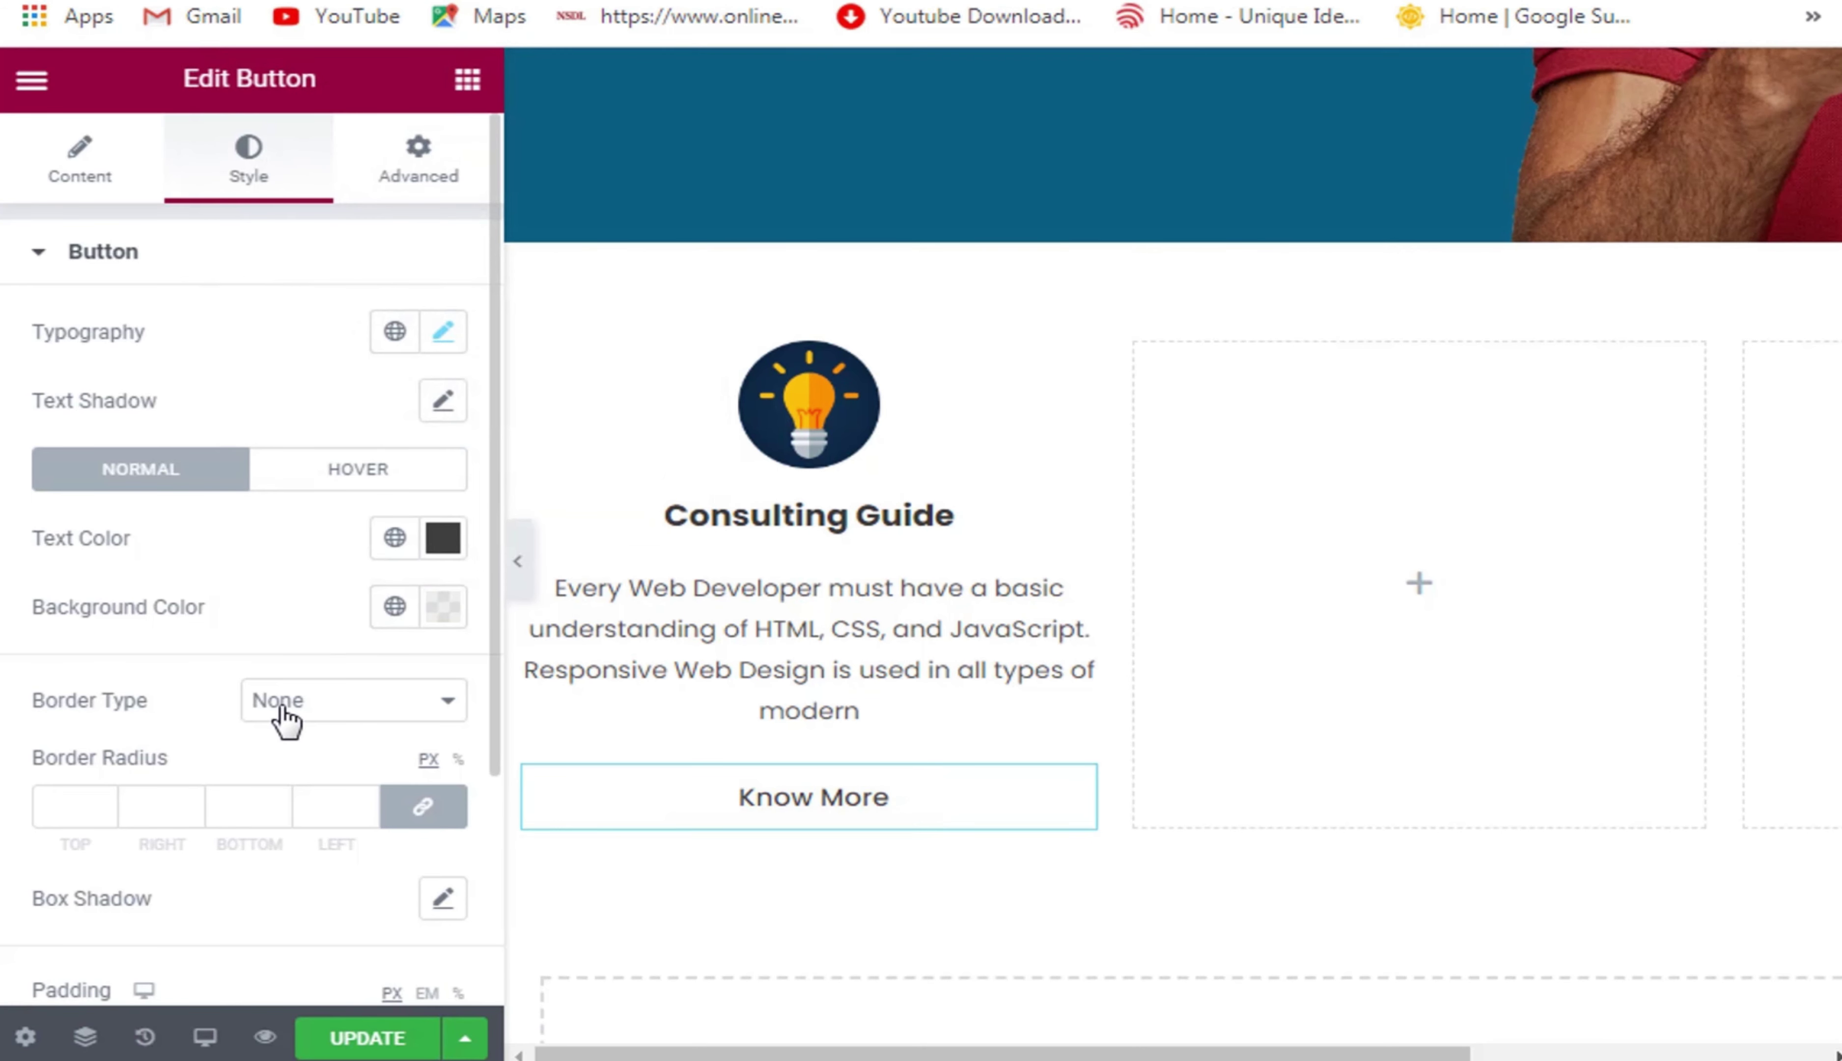
Give the Know More button a solid dark gray border with a linked width of 1 on all sides.
left_click(281, 720)
left_click(285, 760)
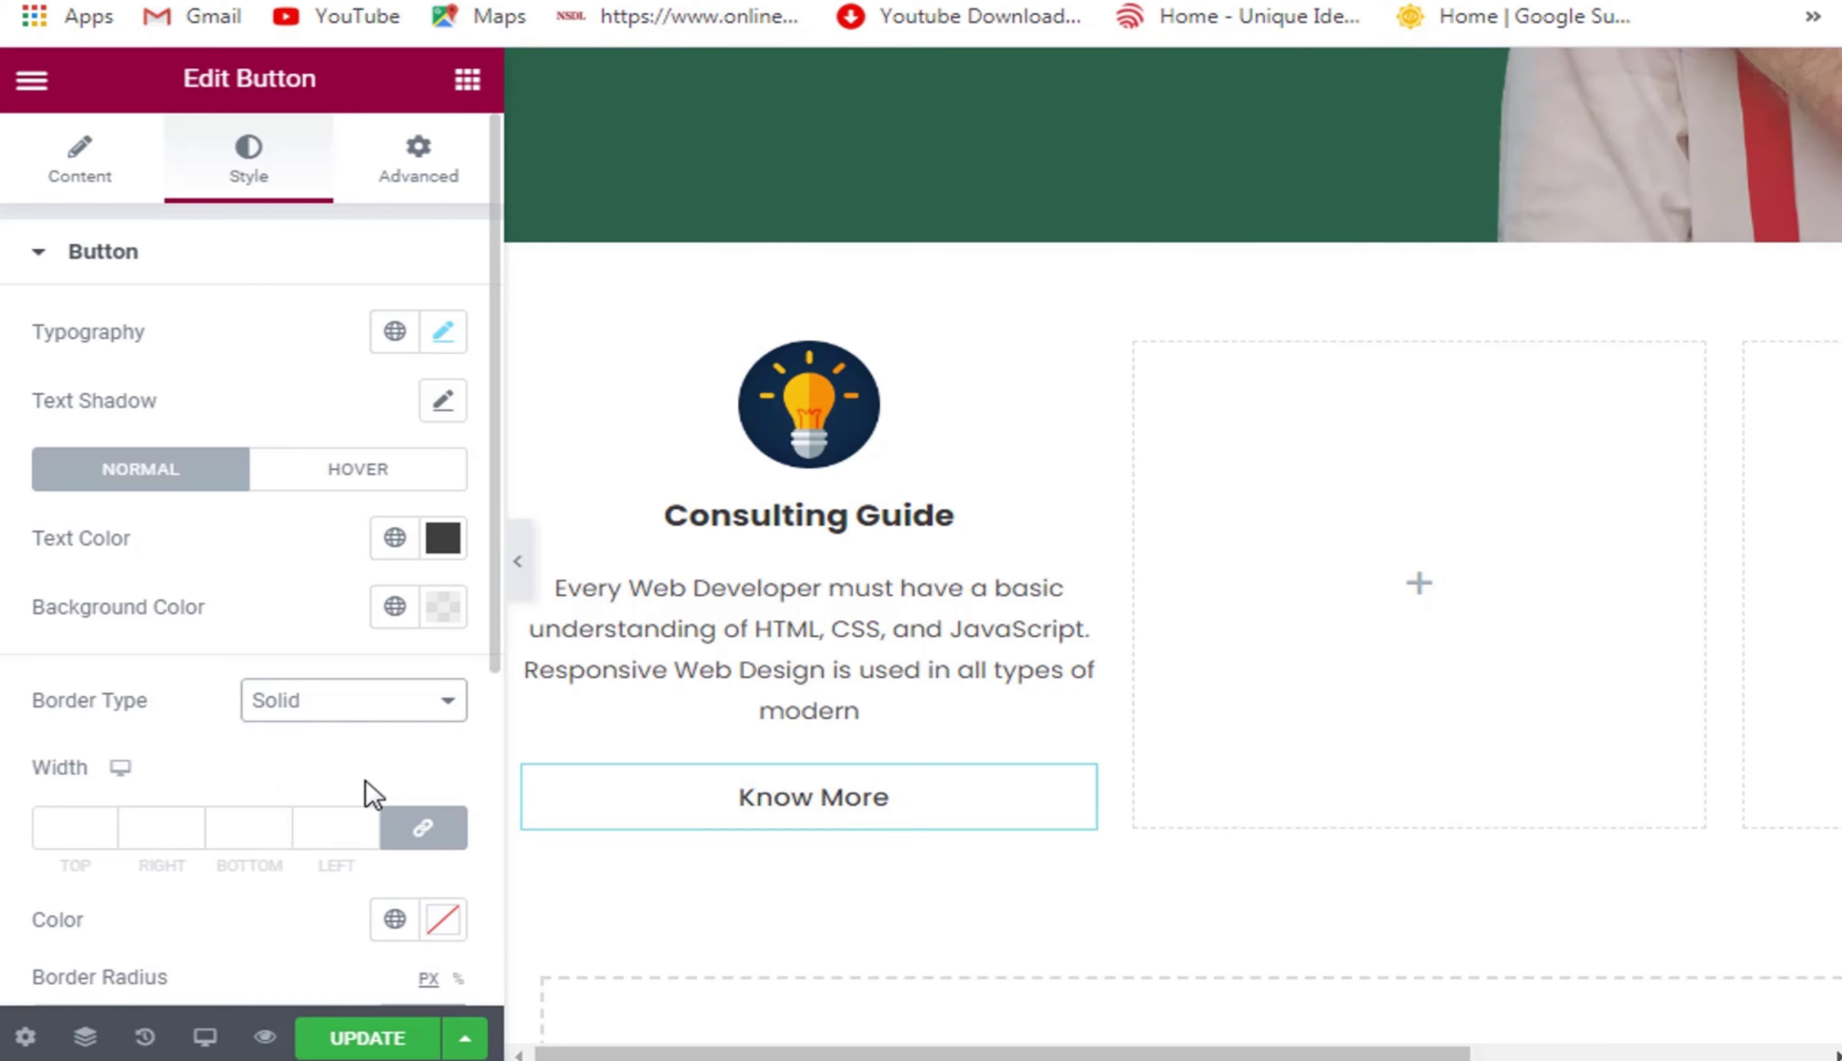
left_click(364, 824)
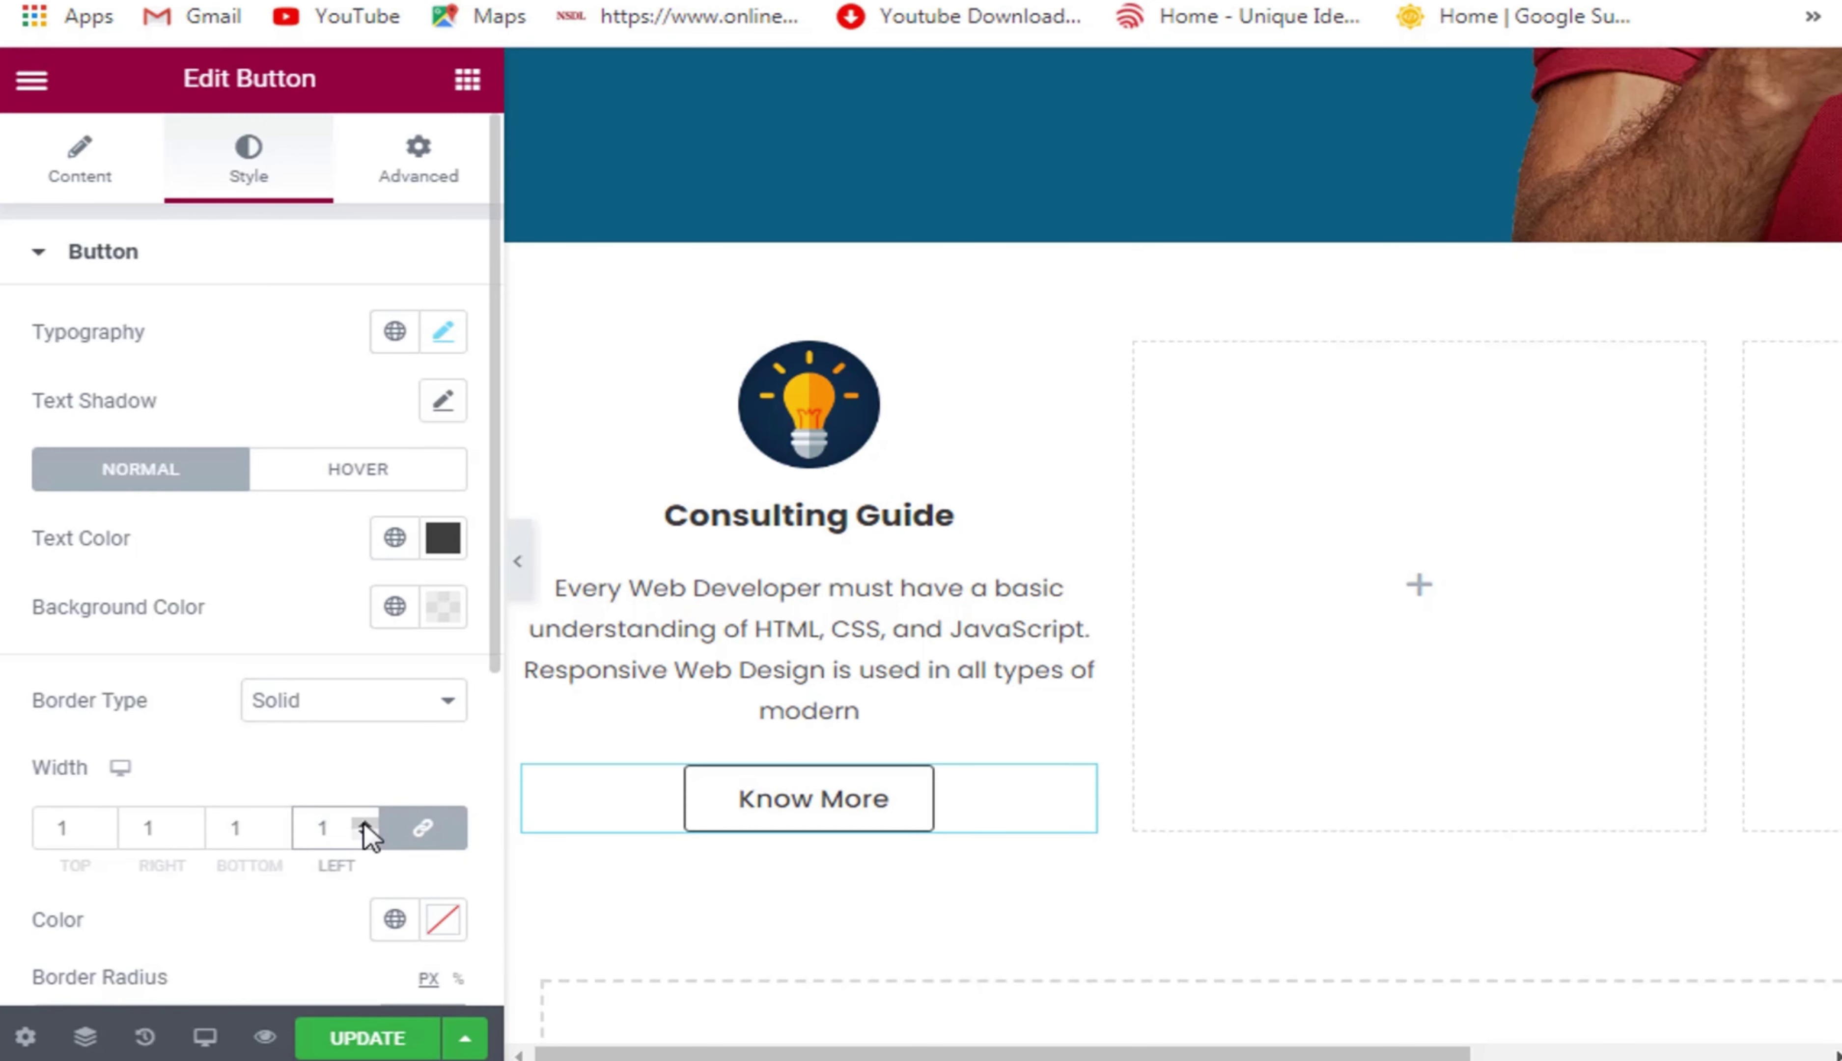
left_click_drag(494, 650, 493, 814)
left_click(445, 666)
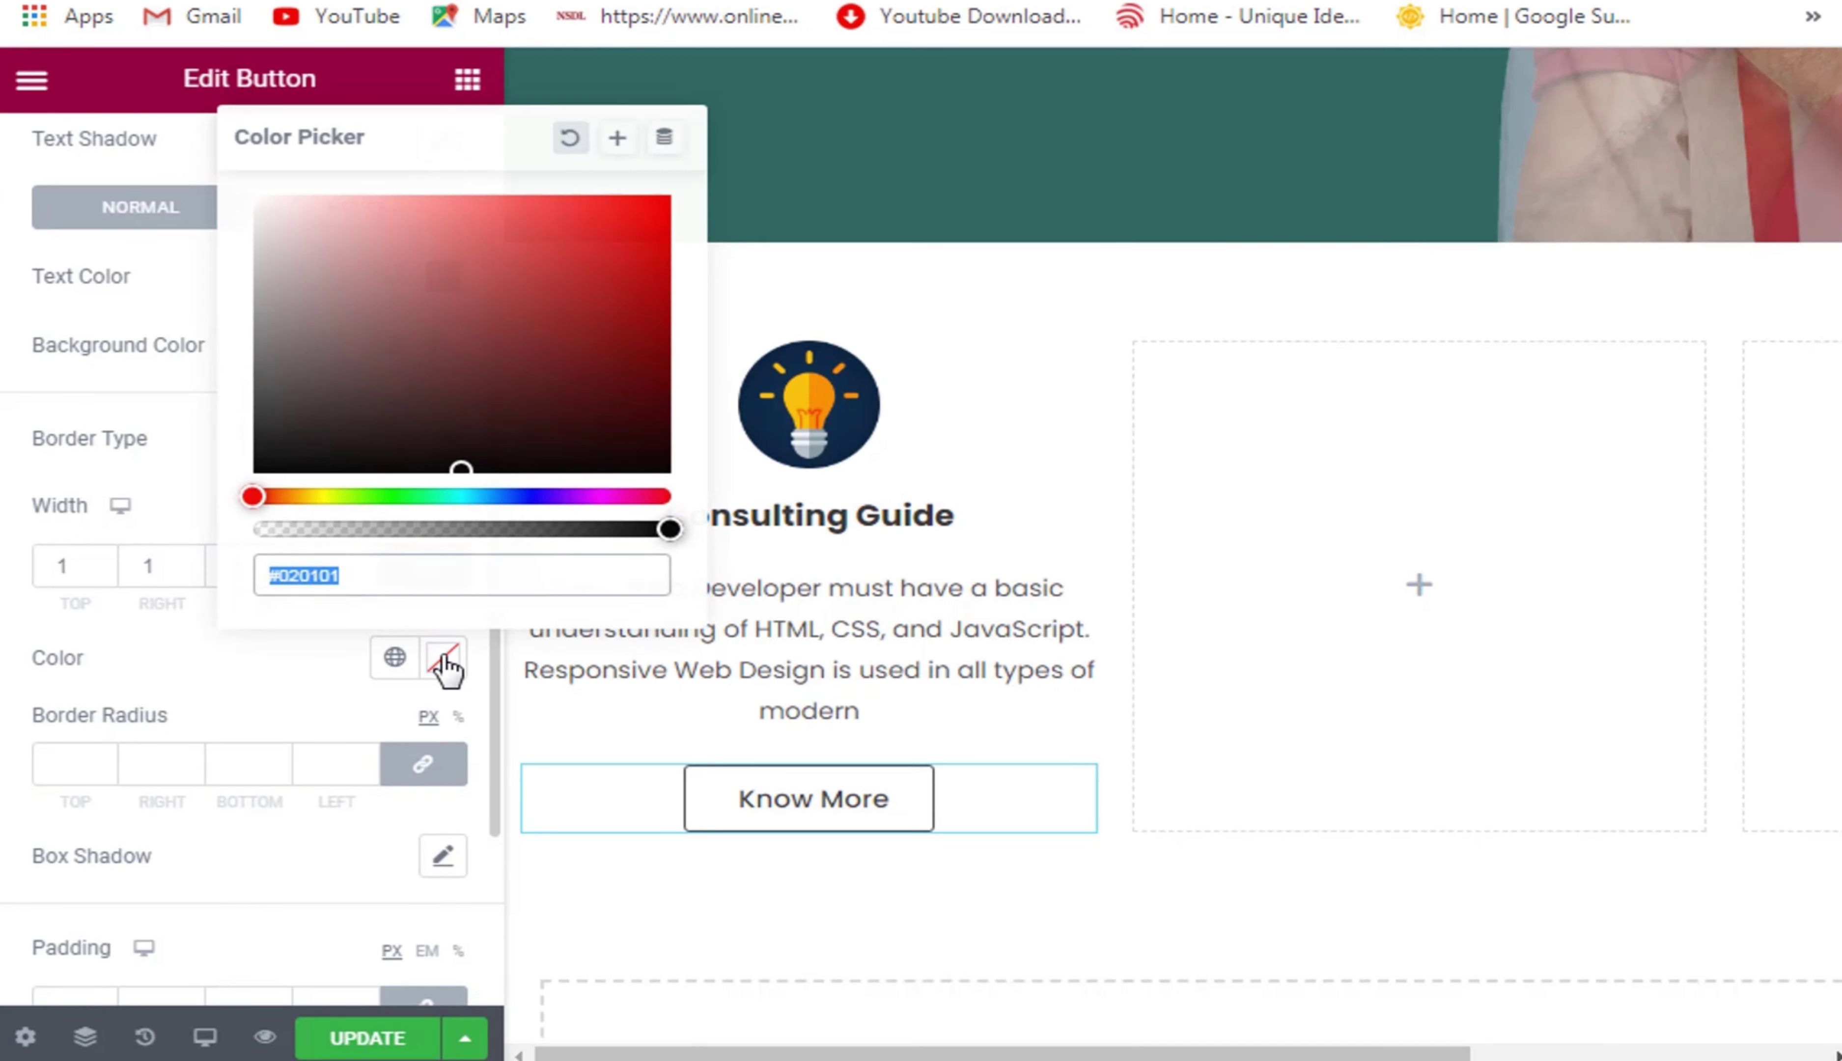
left_click_drag(316, 409, 230, 402)
left_click(443, 658)
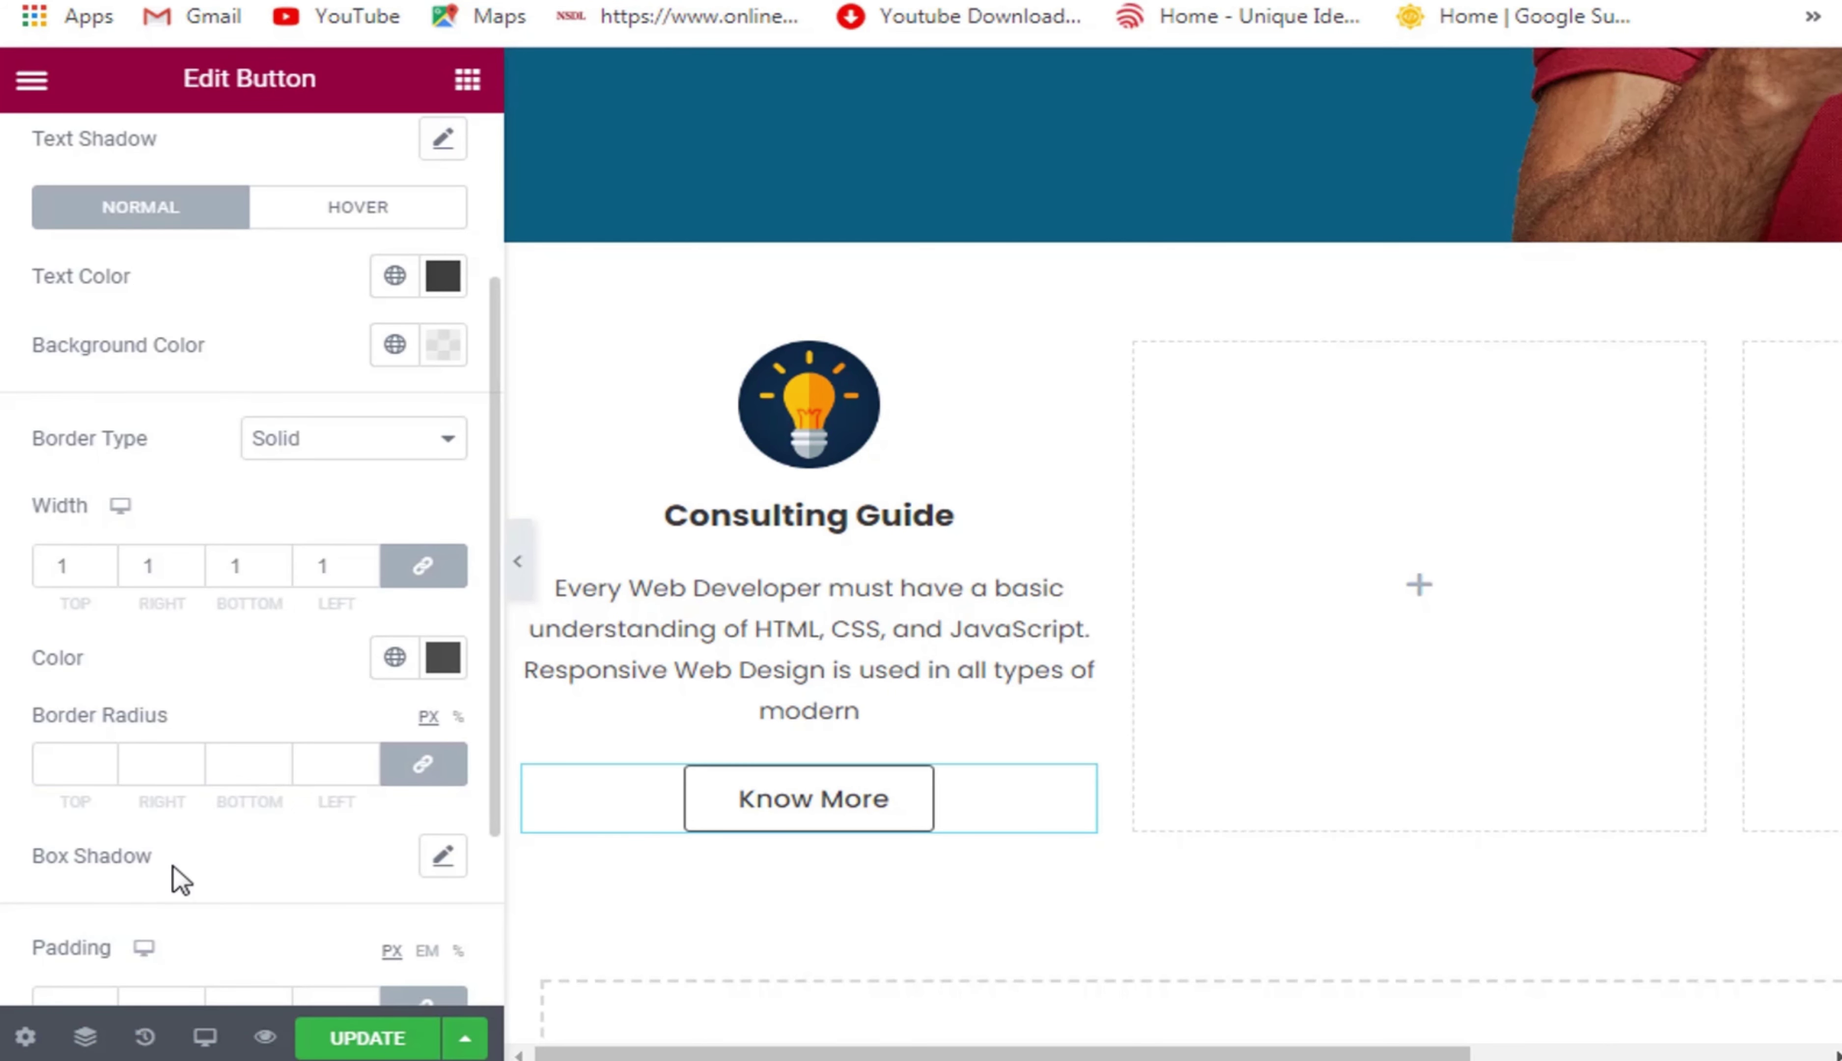
Add an outline box shadow with a blur of 4 to the Know More button and update the page.
left_click(443, 856)
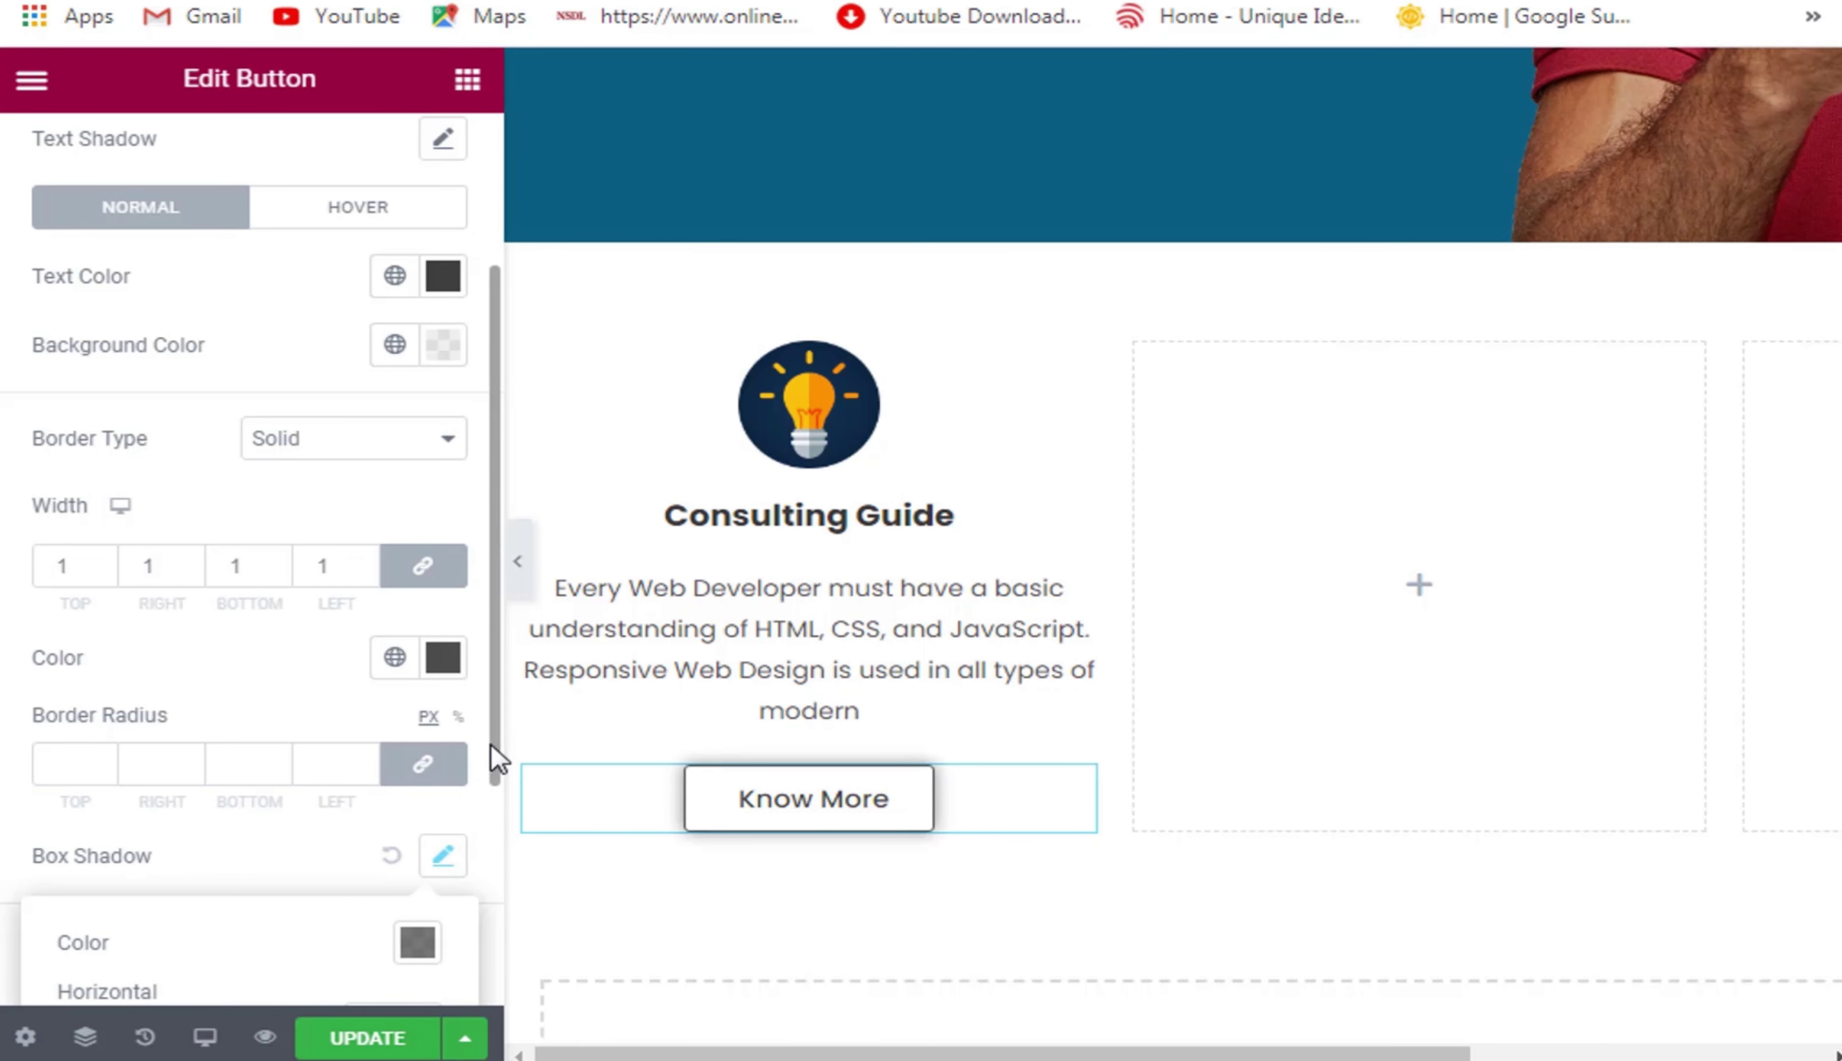
left_click_drag(497, 764, 493, 954)
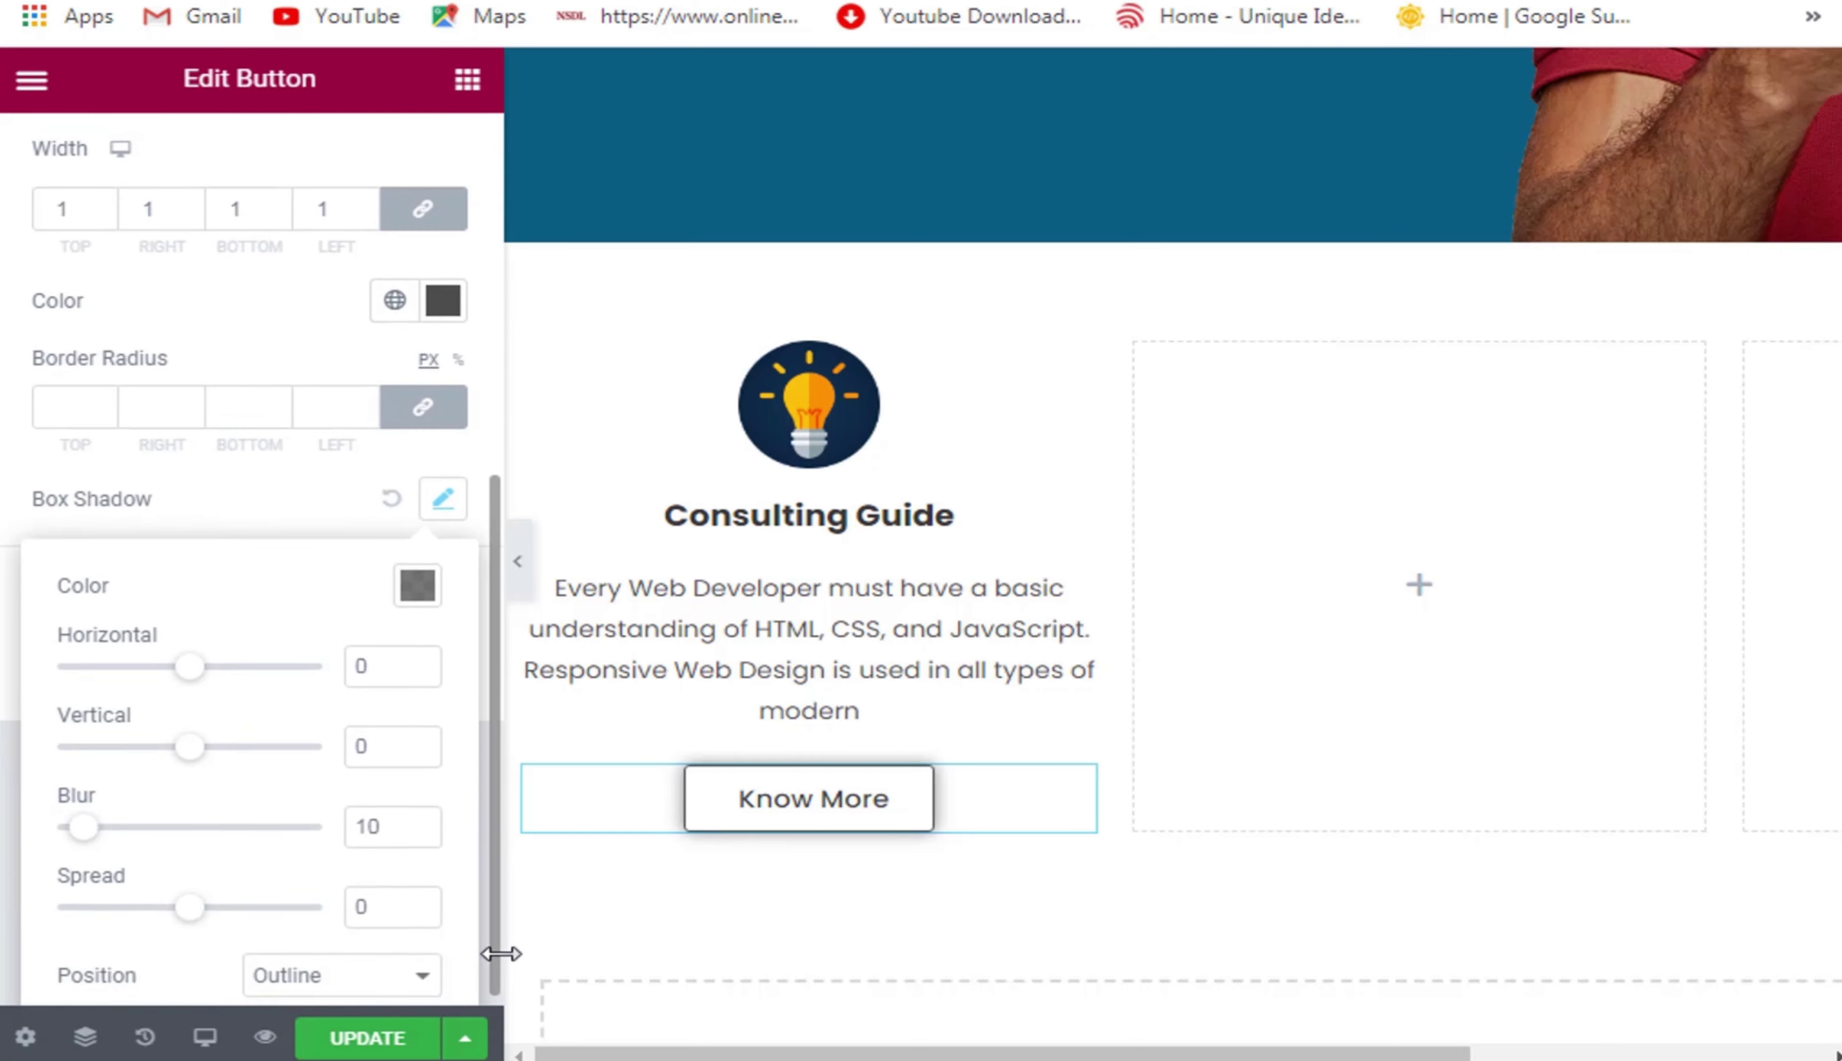
left_click(443, 498)
left_click(418, 833)
left_click(418, 834)
left_click(417, 834)
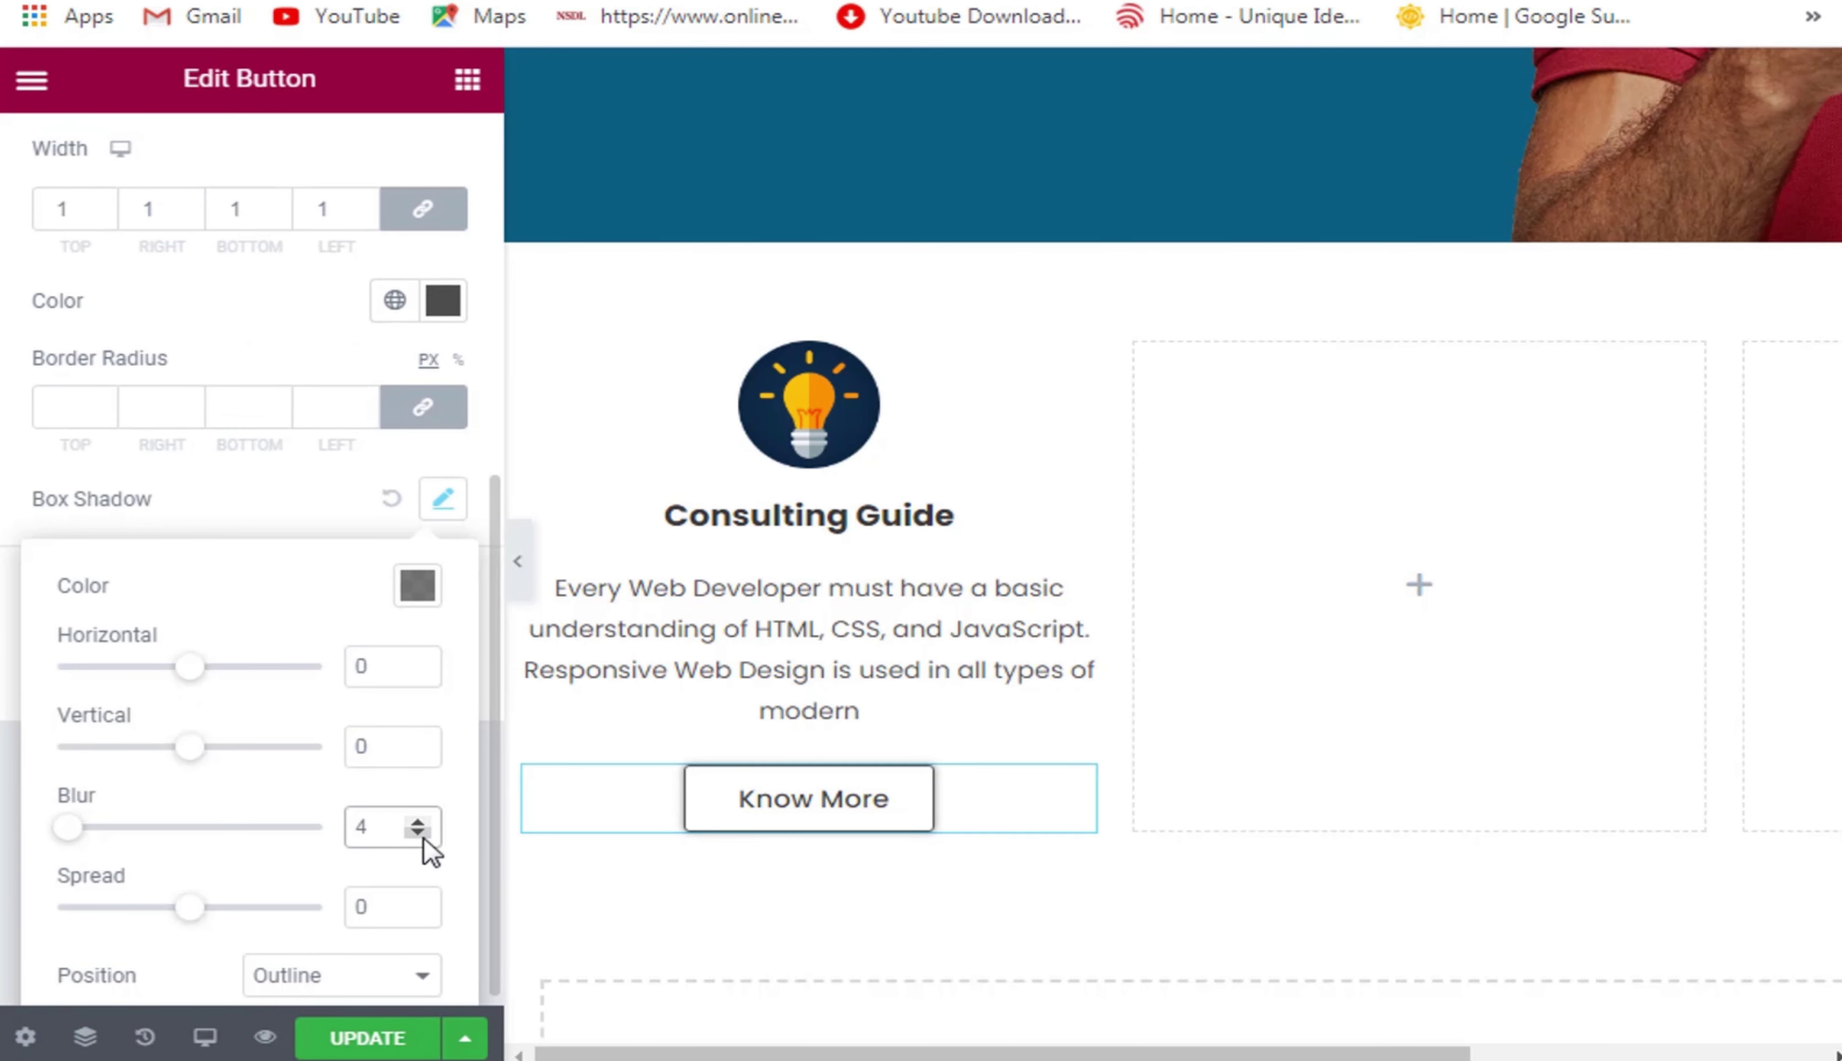
left_click(7, 836)
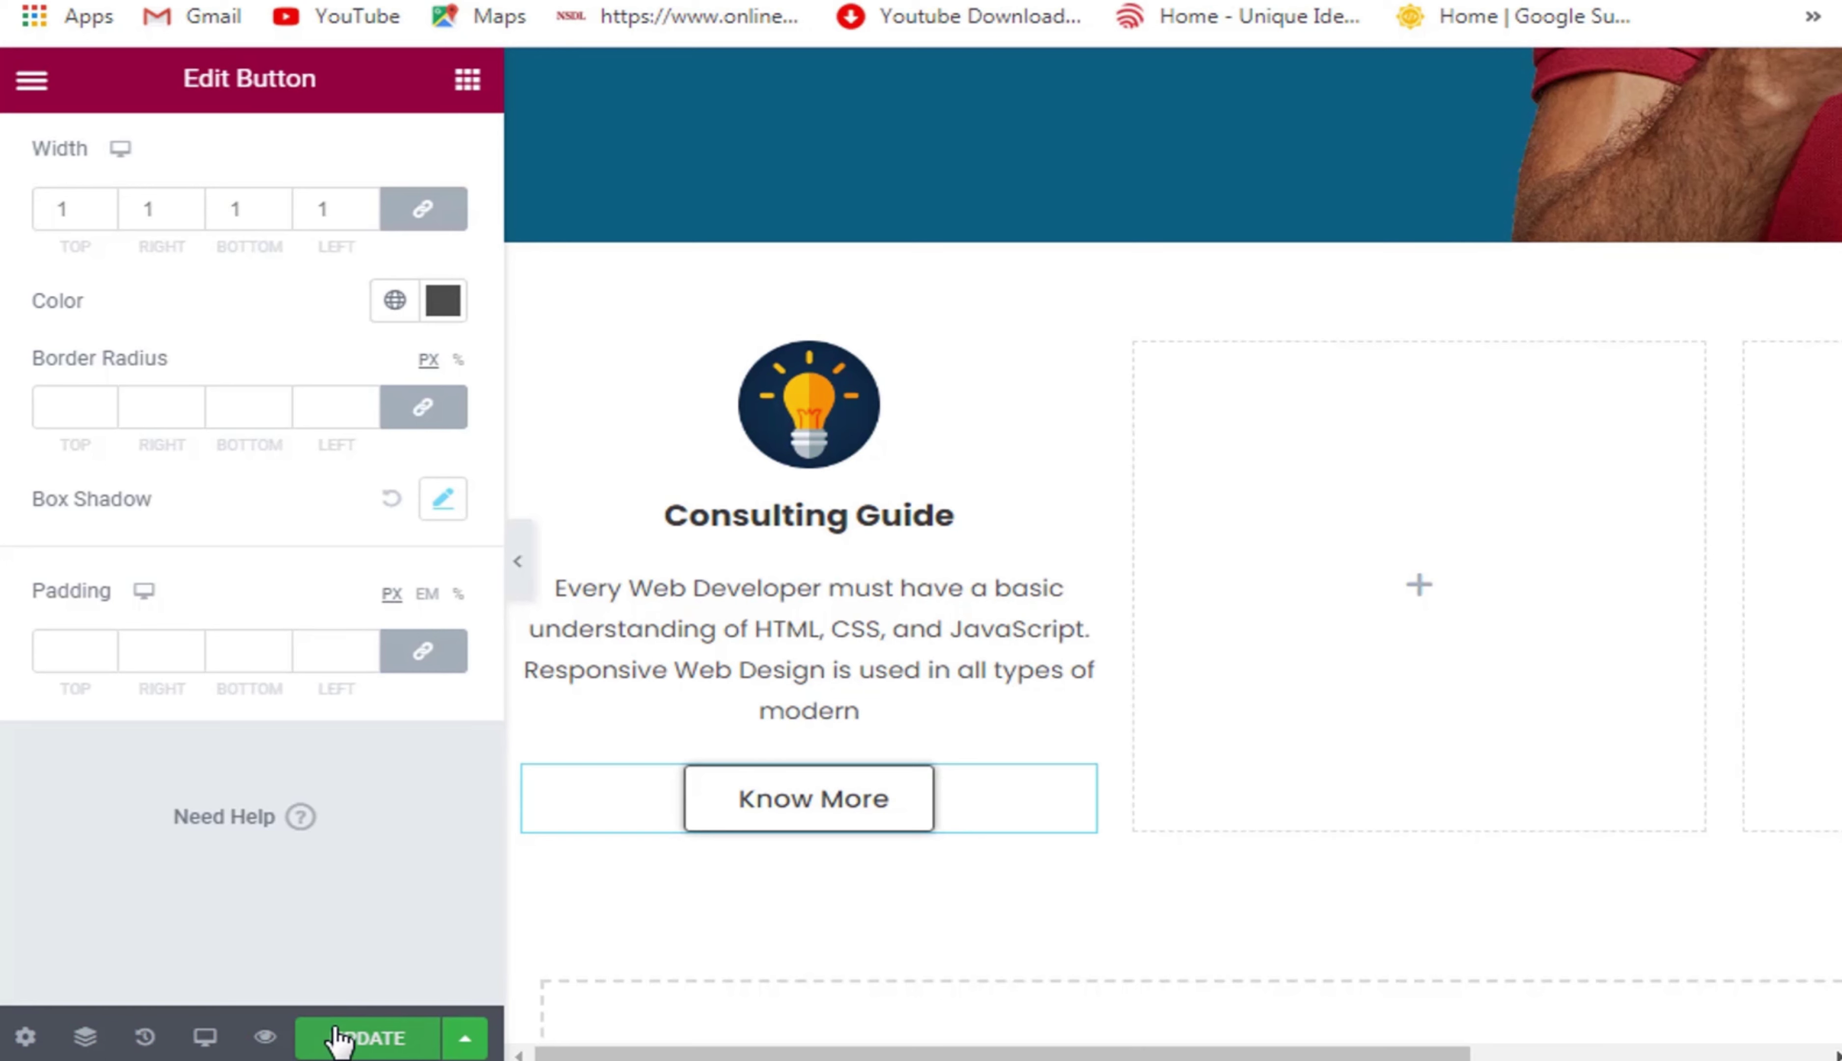
left_click(337, 1037)
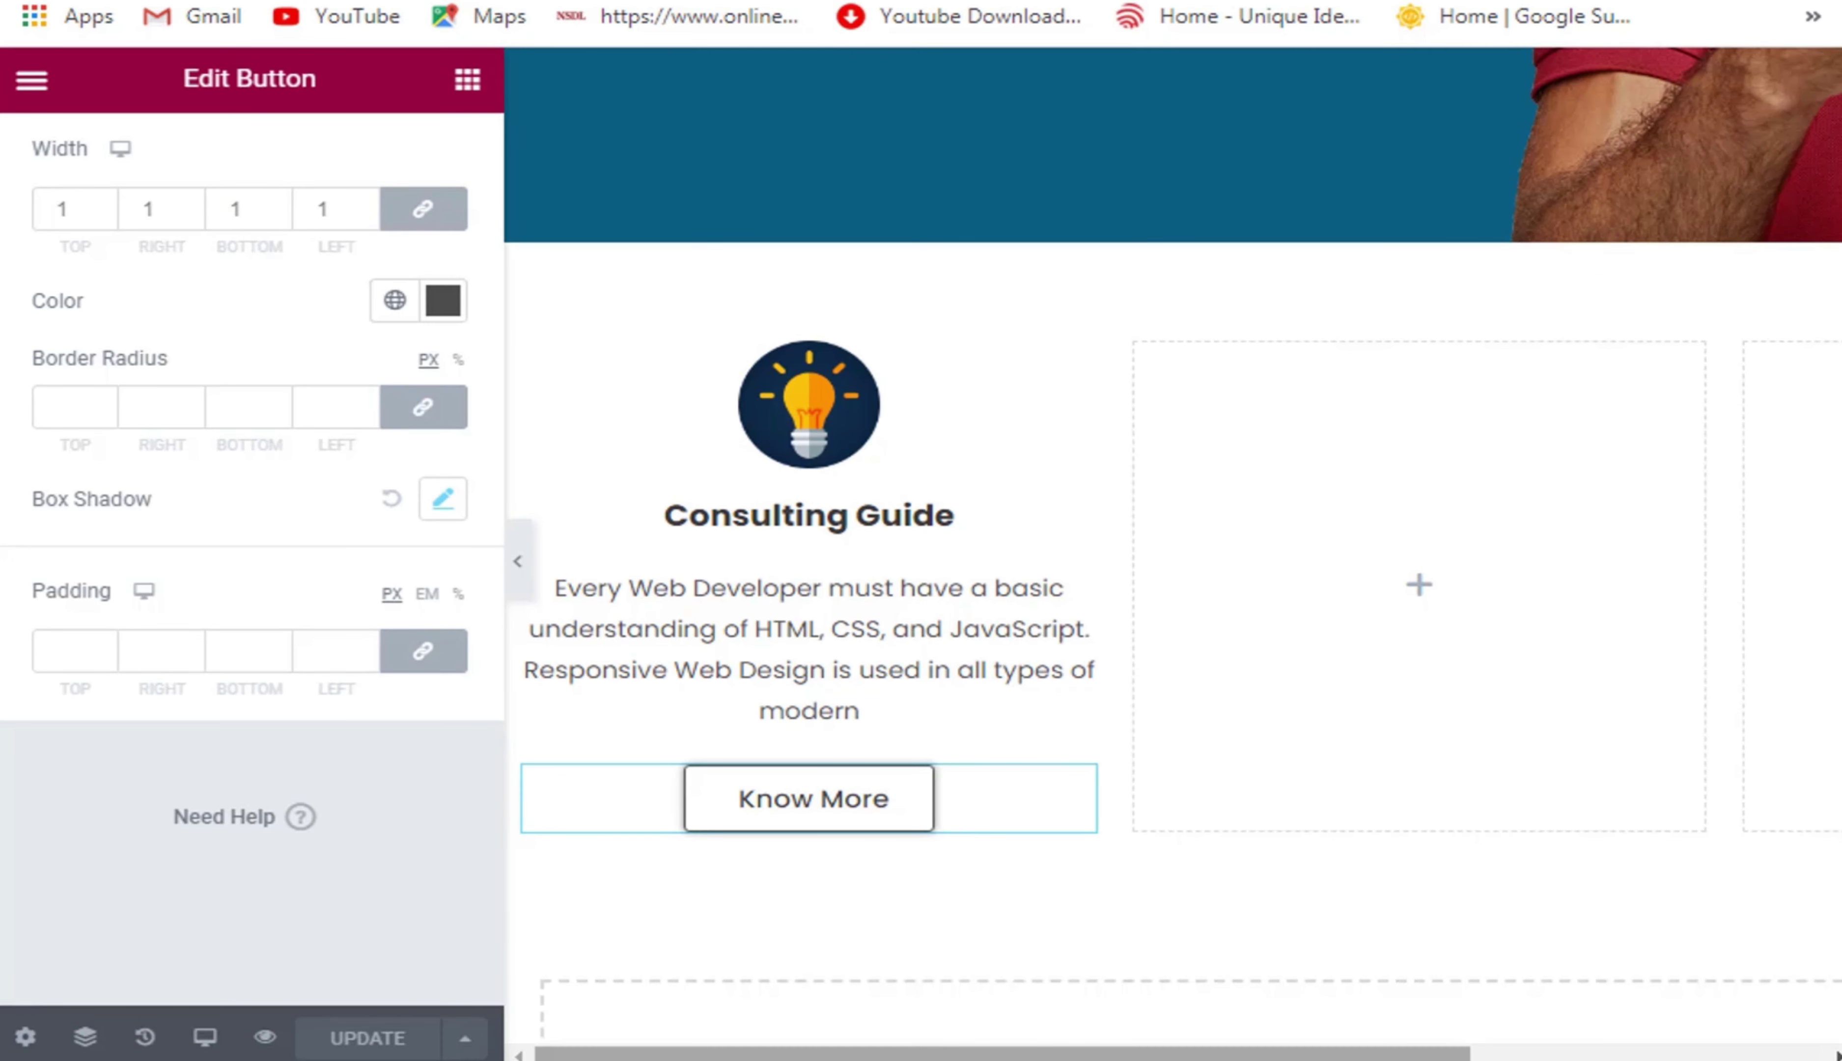